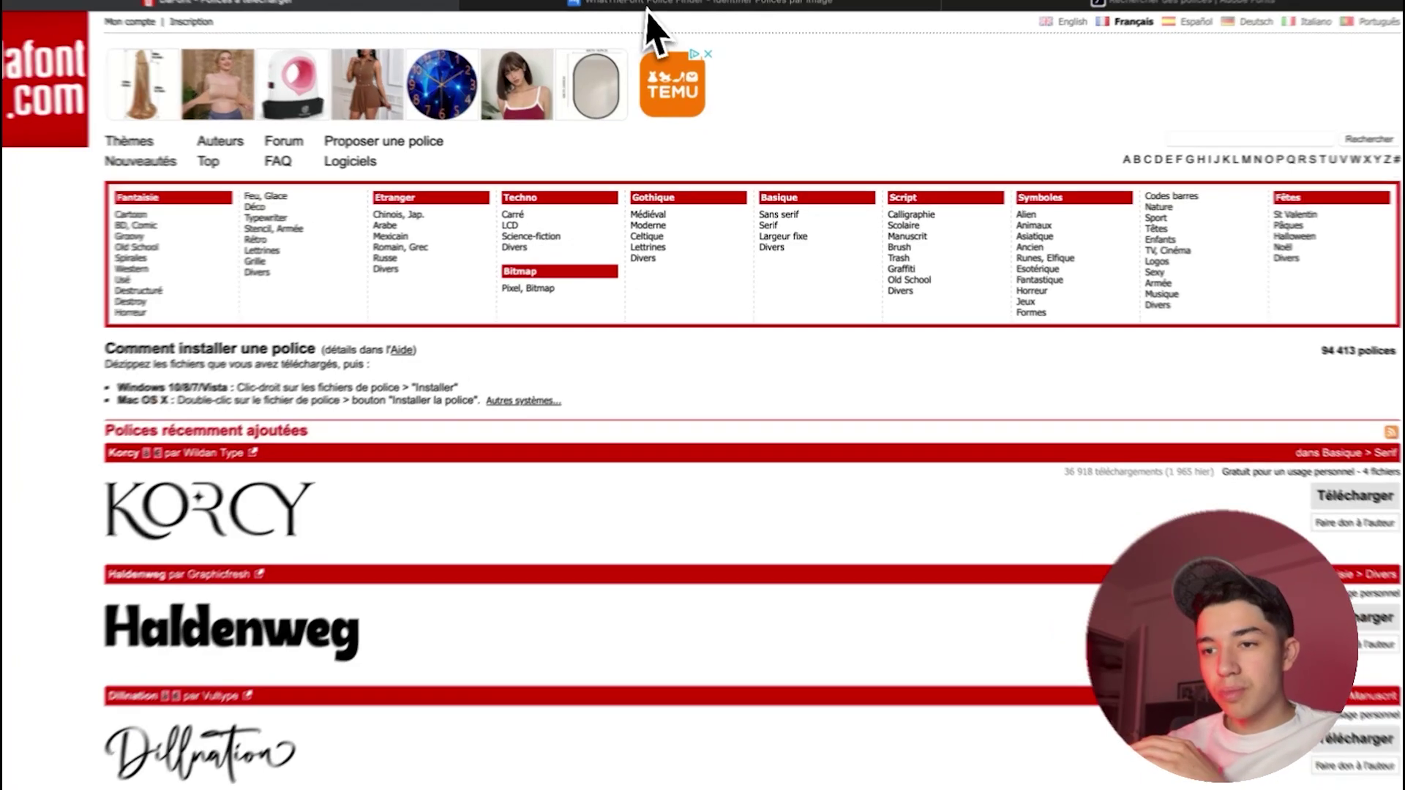
Step: Switch to the WhatTheFont page and accept all its cookies
{"action": "left_click", "coordinate": [644, 7]}
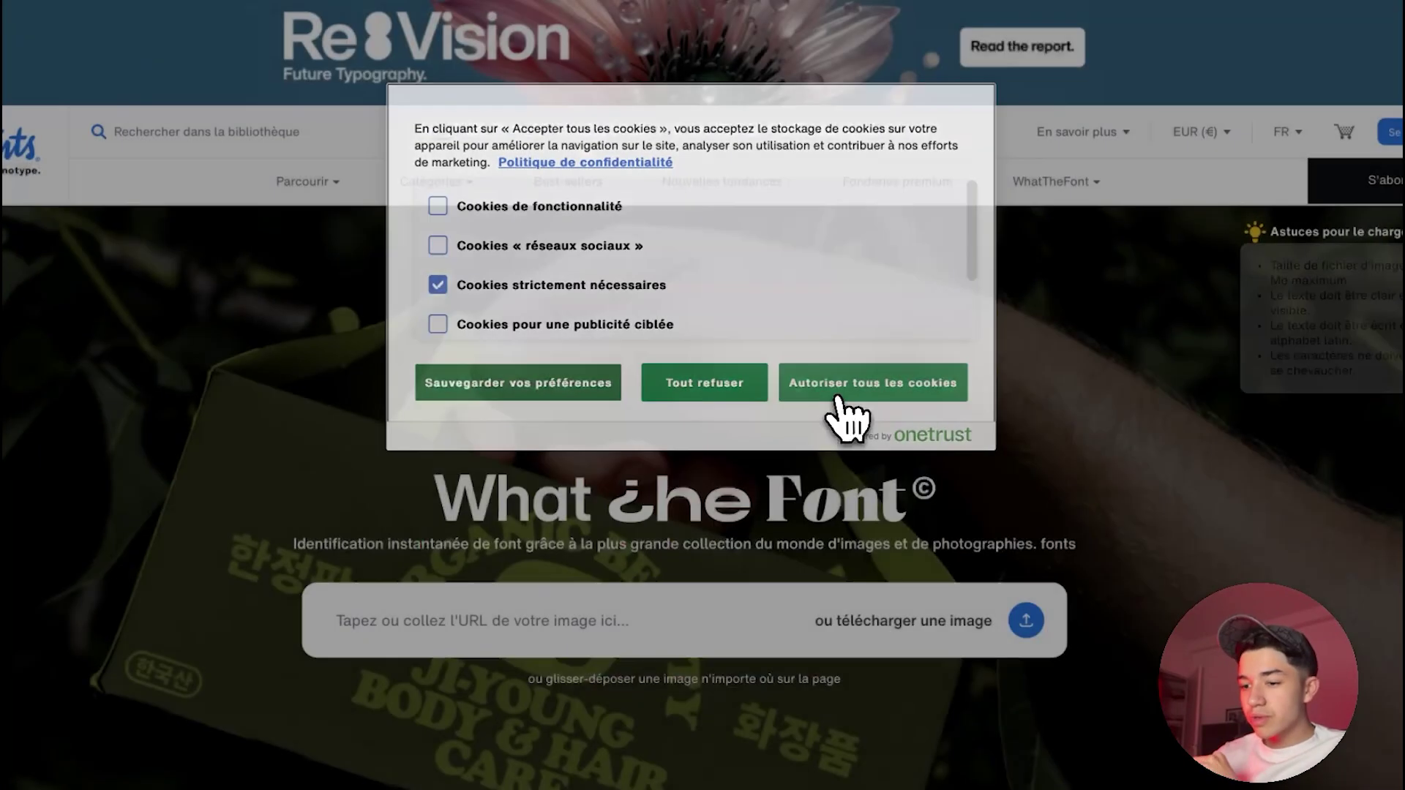
{"action": "left_click", "coordinate": [834, 389]}
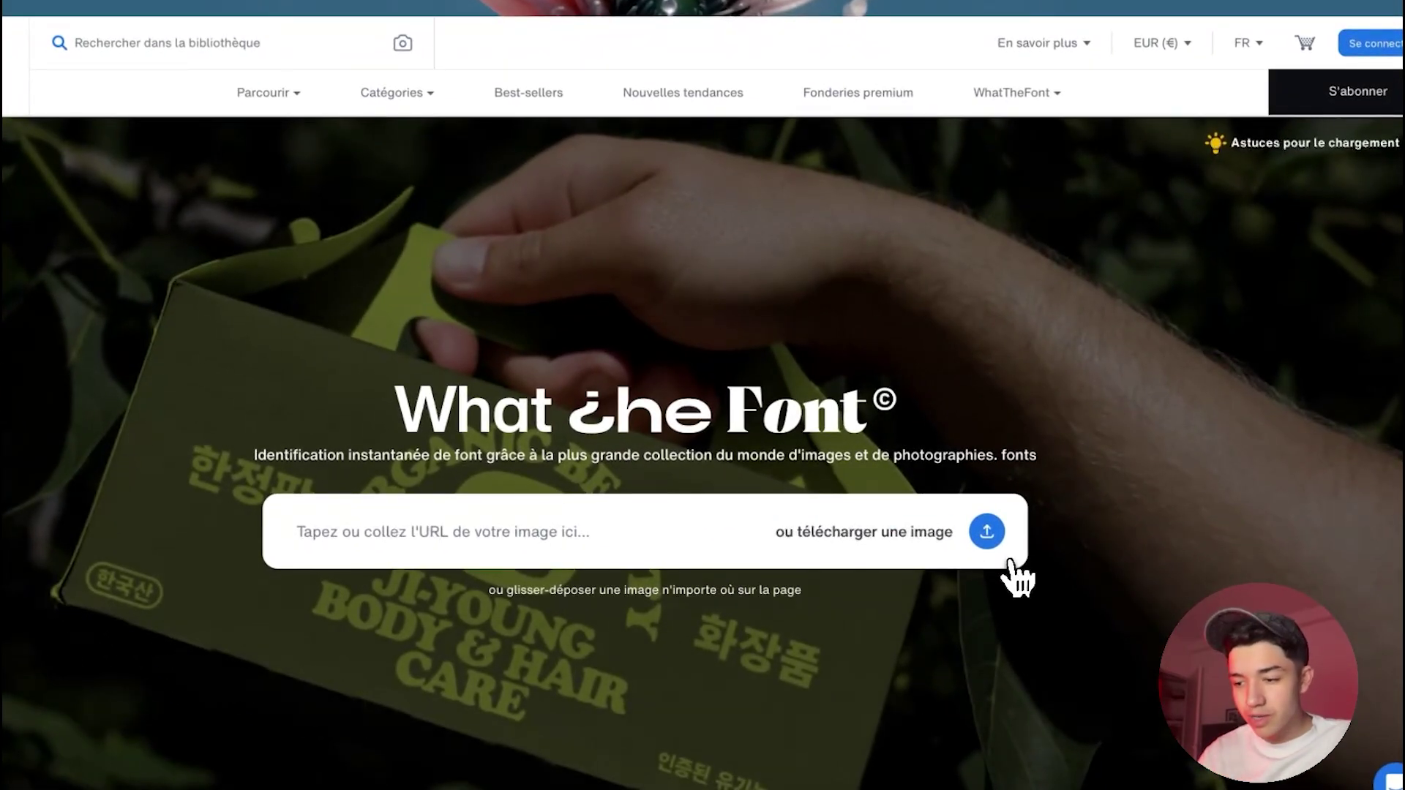
Step: Start and cancel an image upload on WhatTheFont, then go to the Adobe Fonts catalogue
{"action": "left_click", "coordinate": [950, 540]}
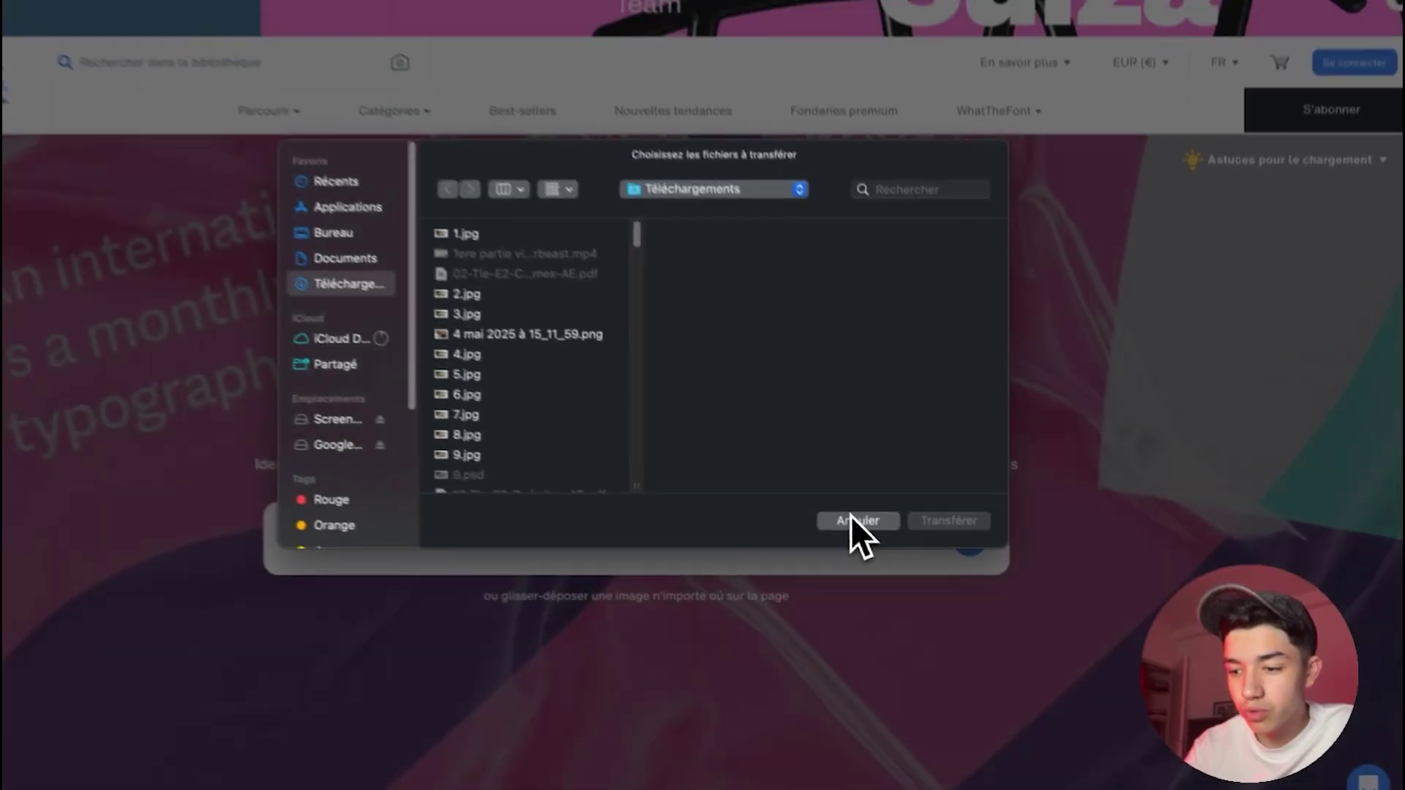
{"action": "left_click", "coordinate": [888, 547]}
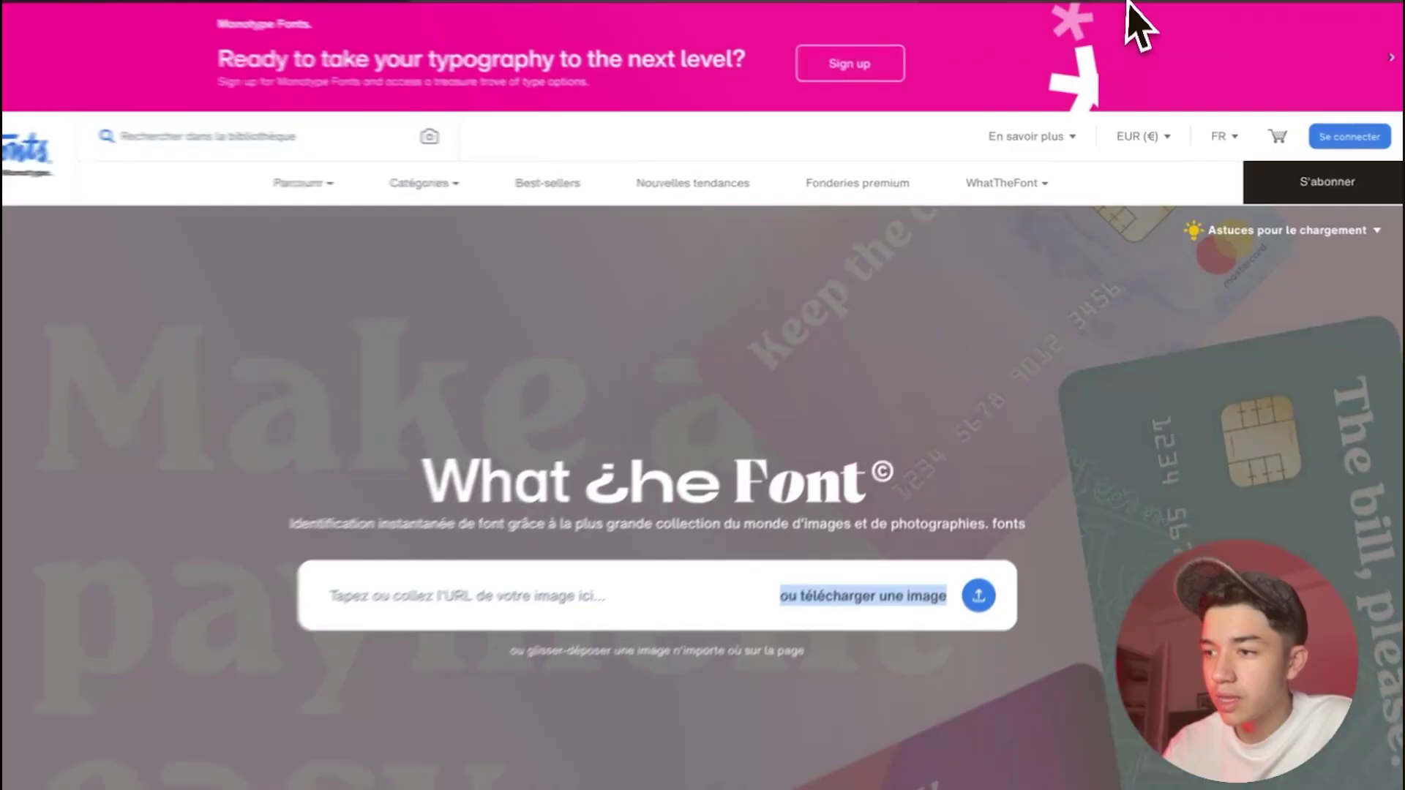
{"action": "left_click", "coordinate": [1141, 6]}
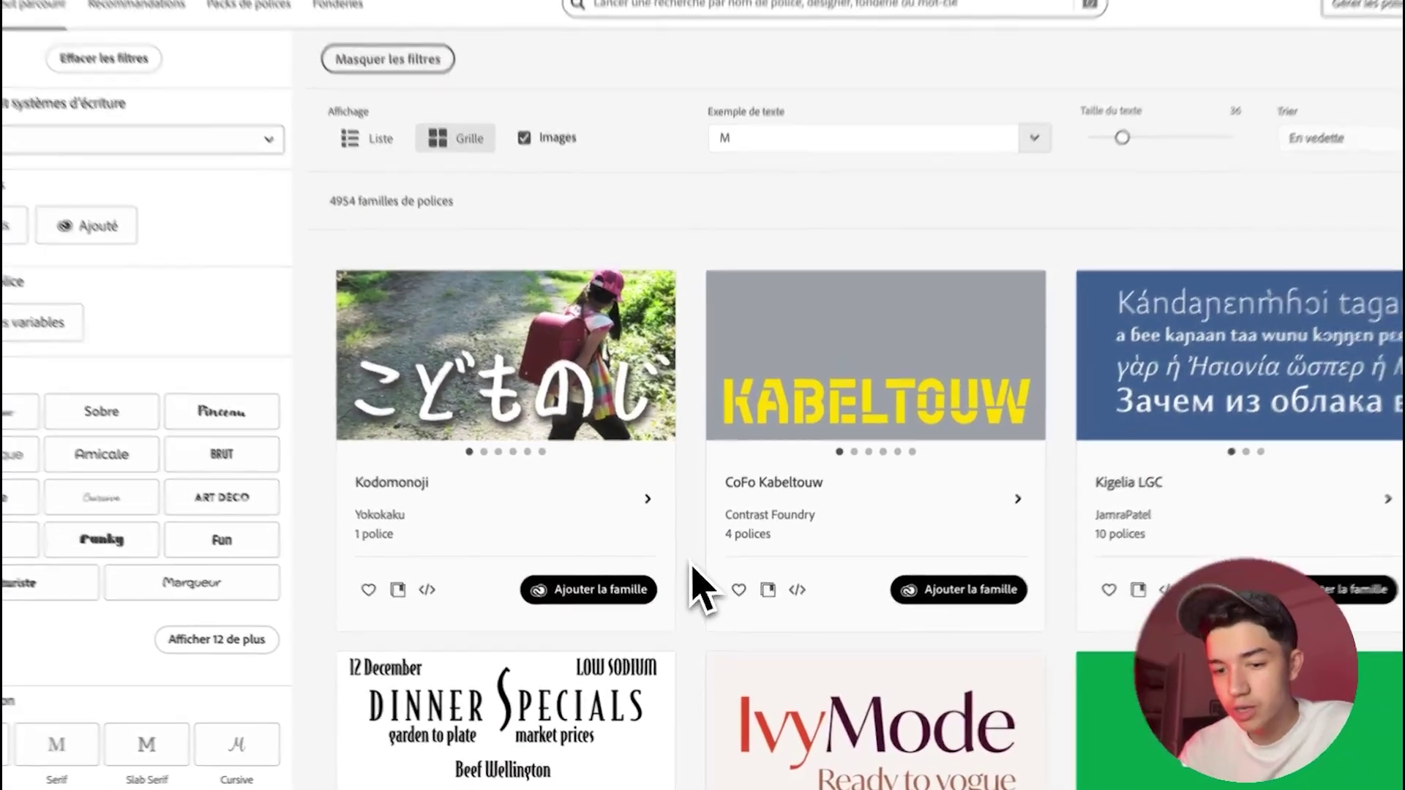
Step: Scroll the Adobe Fonts catalogue and filter it by the Funky keyword
{"action": "scroll", "coordinate": [691, 577], "scroll_direction": "down", "scroll_amount": 1}
{"action": "scroll", "coordinate": [691, 577], "scroll_direction": "down", "scroll_amount": 5}
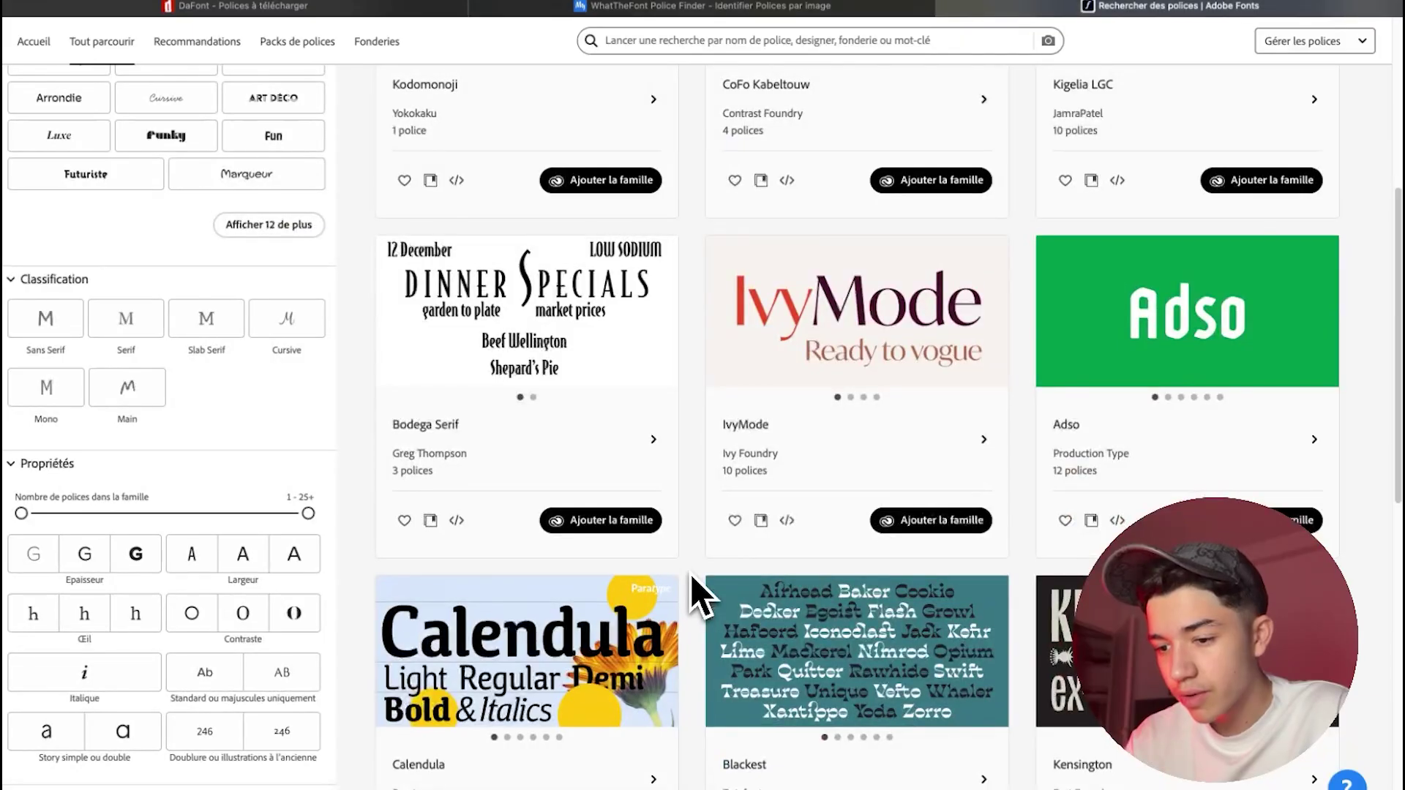
{"action": "scroll", "coordinate": [693, 576], "scroll_direction": "down", "scroll_amount": 4}
{"action": "scroll", "coordinate": [646, 578], "scroll_direction": "down", "scroll_amount": 5}
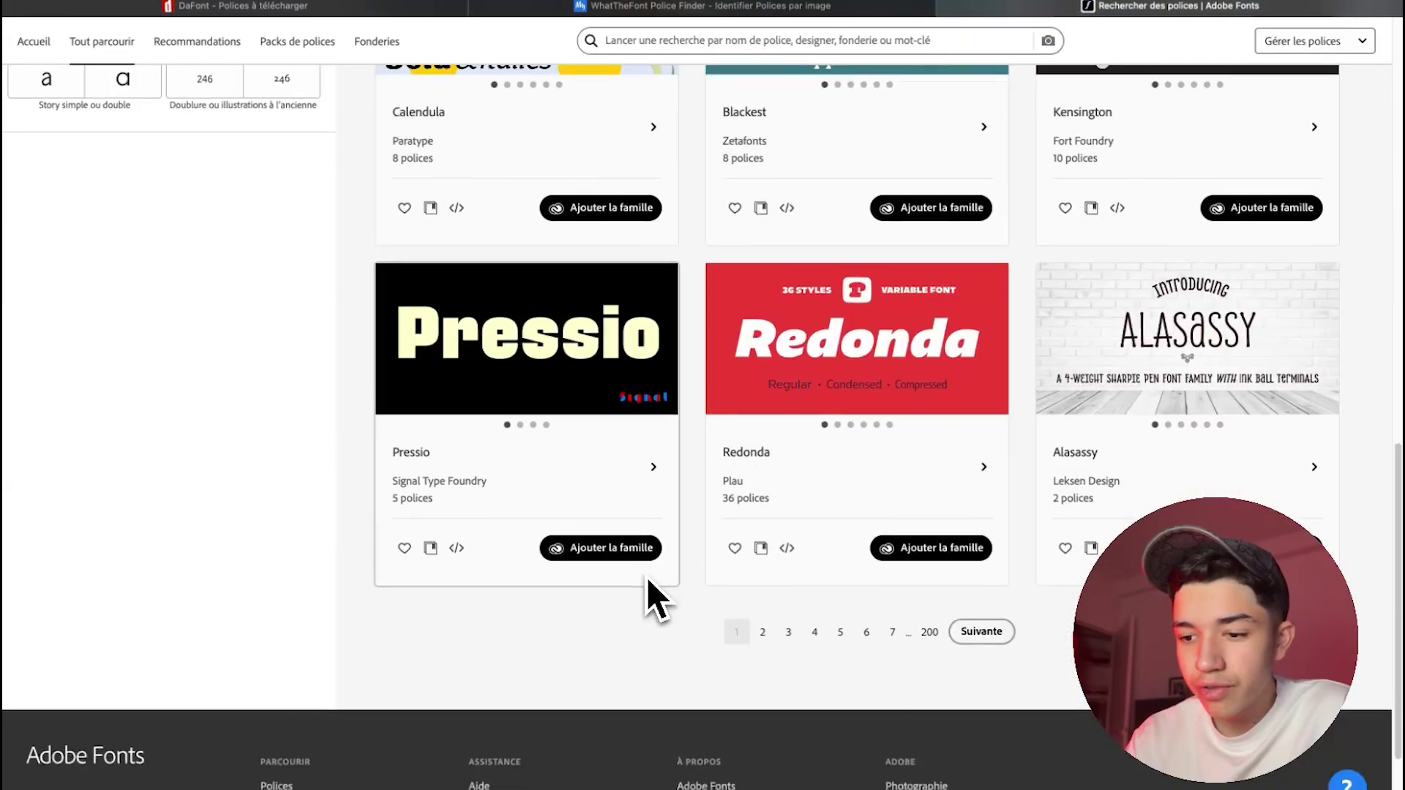
{"action": "scroll", "coordinate": [647, 576], "scroll_direction": "up", "scroll_amount": 12}
{"action": "left_click", "coordinate": [175, 442]}
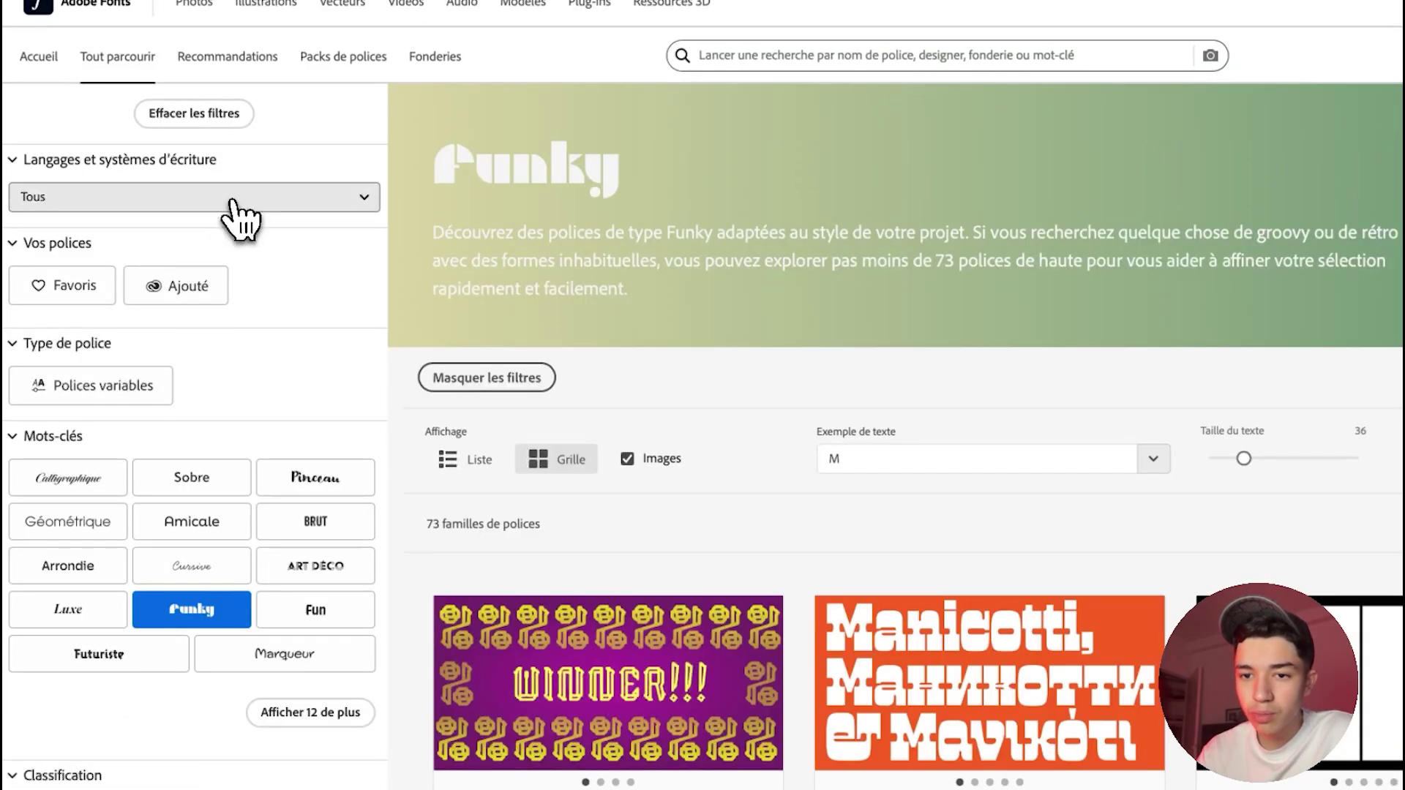
Step: Limit the catalogue to Arabic fonts, drop Funky, and browse the 110 results
{"action": "left_click", "coordinate": [233, 212]}
{"action": "left_click", "coordinate": [168, 341]}
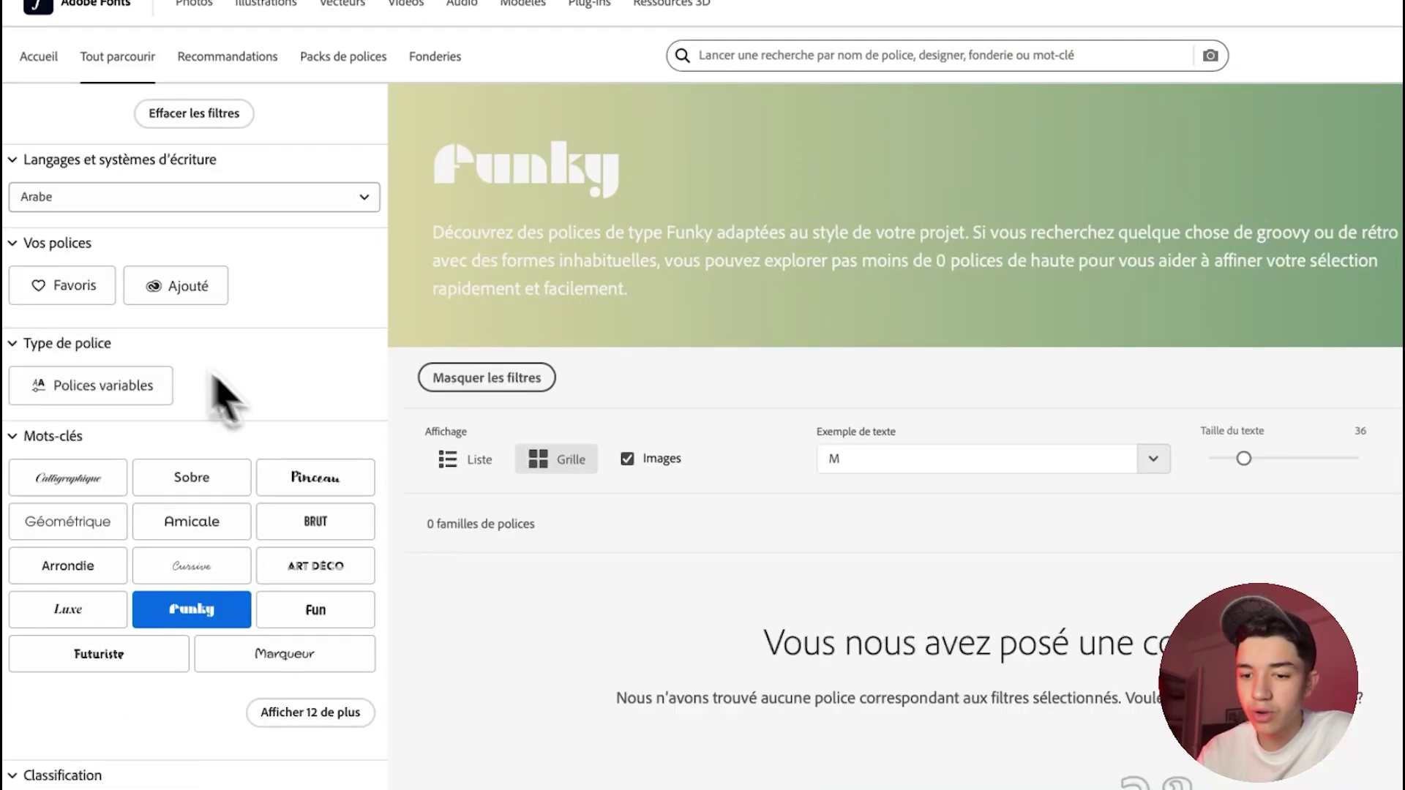
{"action": "scroll", "coordinate": [292, 453], "scroll_direction": "down", "scroll_amount": 1}
{"action": "scroll", "coordinate": [306, 589], "scroll_direction": "down", "scroll_amount": 2}
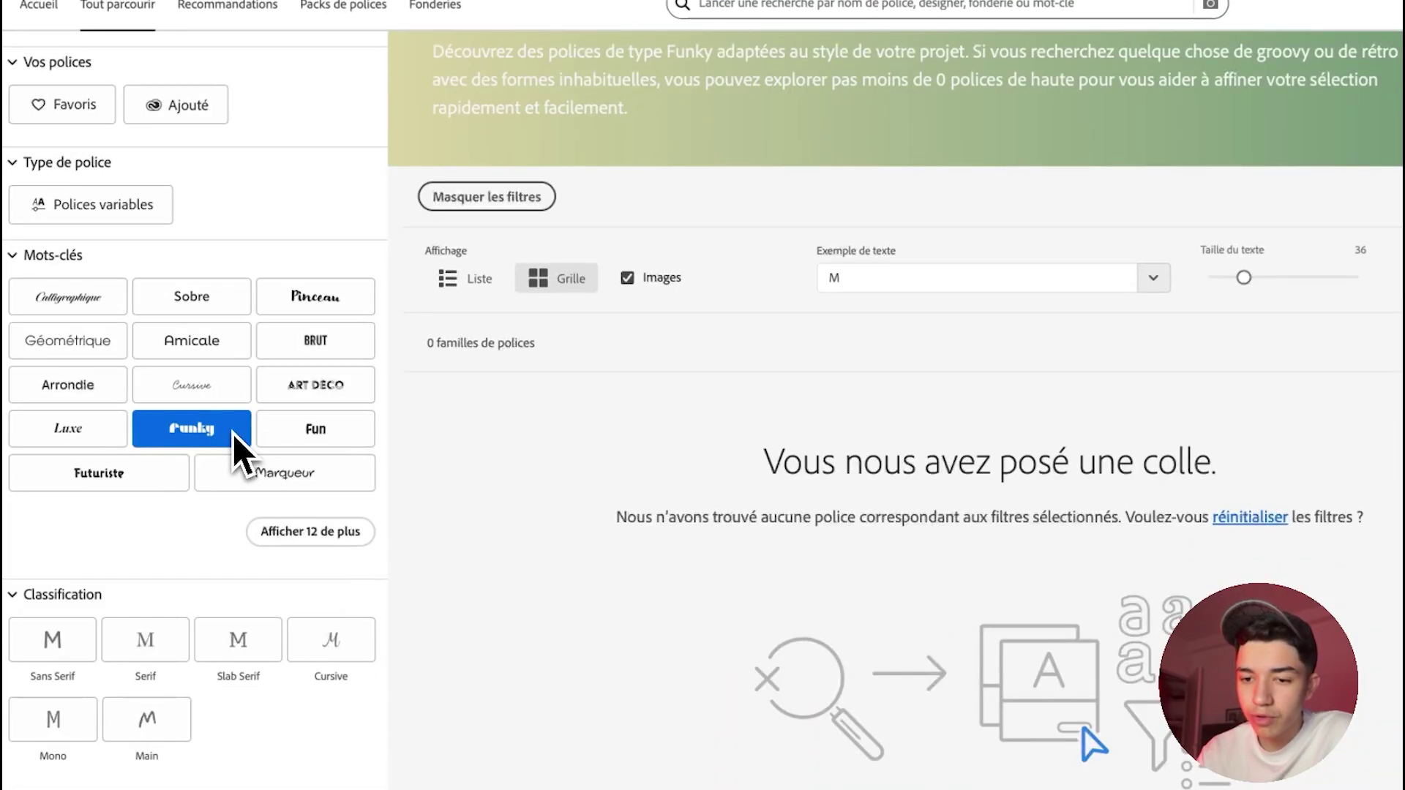
{"action": "left_click", "coordinate": [179, 430]}
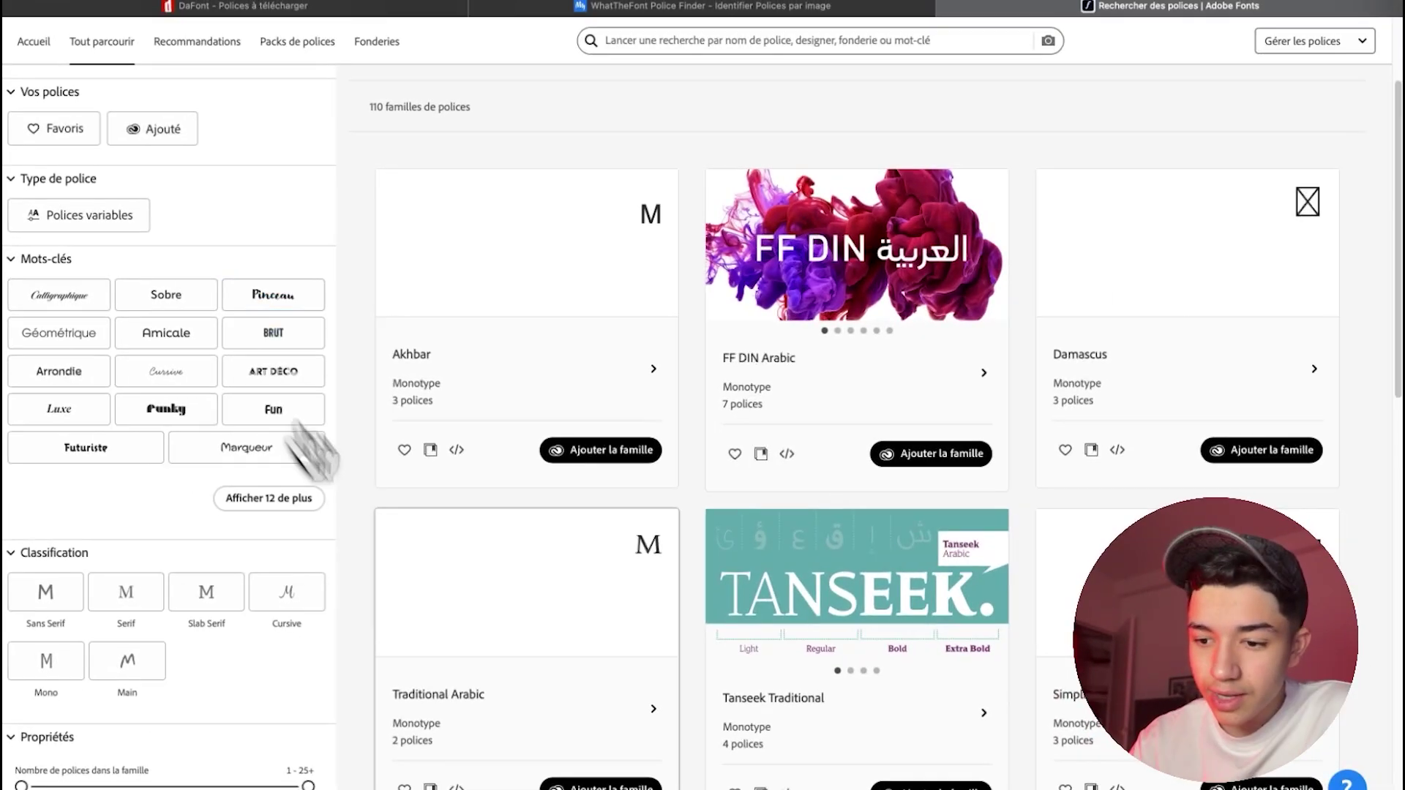
{"action": "scroll", "coordinate": [502, 622], "scroll_direction": "down", "scroll_amount": 5}
{"action": "scroll", "coordinate": [508, 625], "scroll_direction": "down", "scroll_amount": 10}
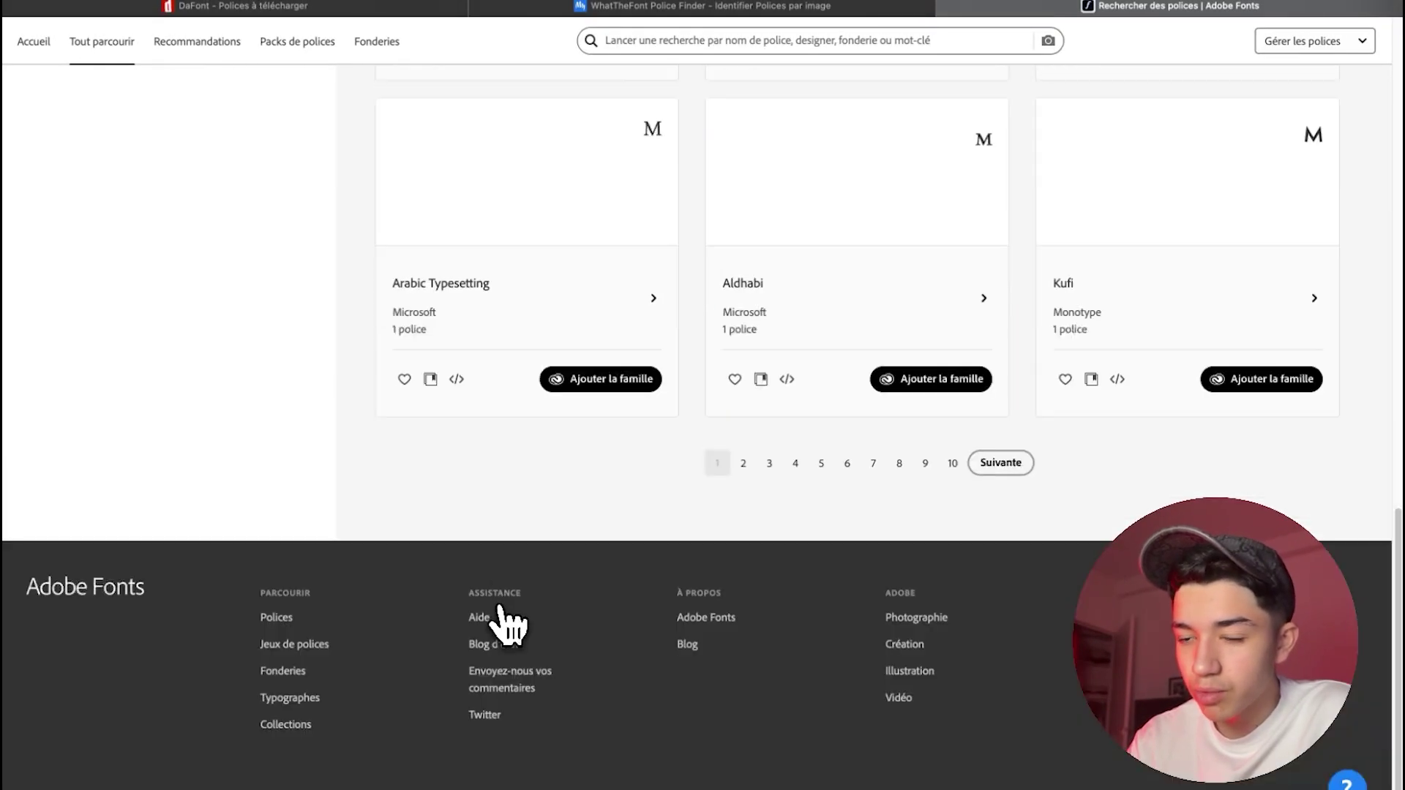
{"action": "scroll", "coordinate": [391, 417], "scroll_direction": "up", "scroll_amount": 5}
{"action": "scroll", "coordinate": [373, 399], "scroll_direction": "up", "scroll_amount": 5}
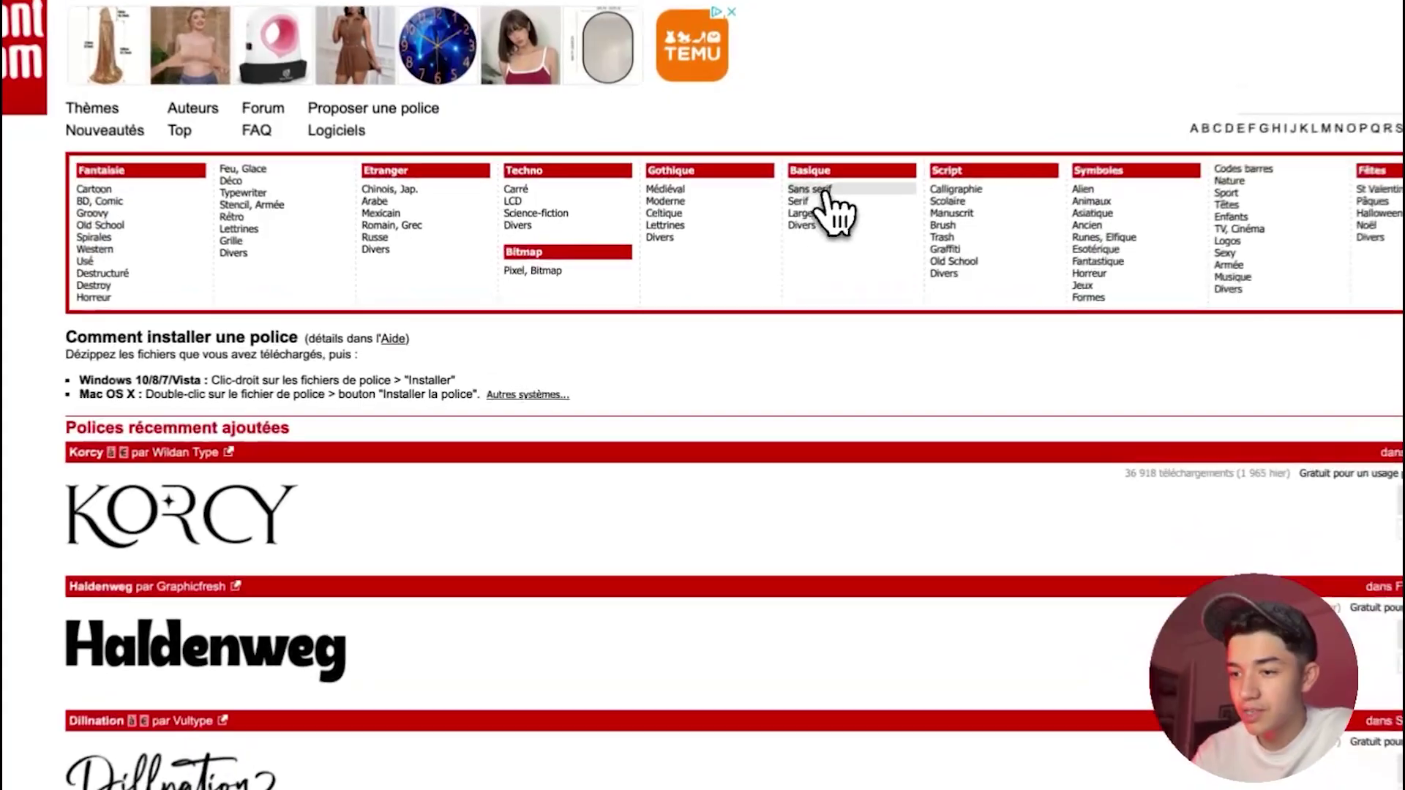
Step: Browse DaFont's Sans serif and Chinois Jap. category listings
{"action": "left_click", "coordinate": [779, 214]}
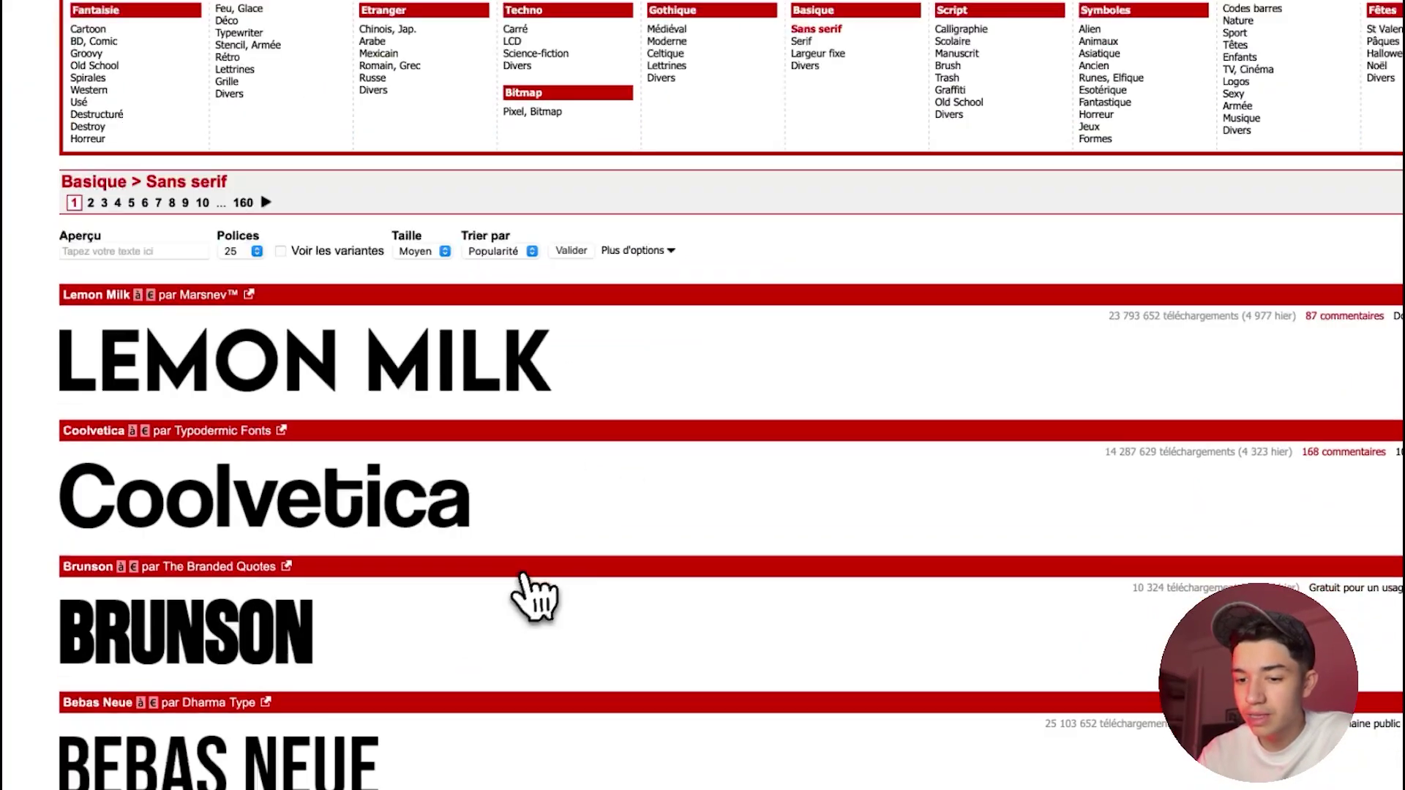
{"action": "scroll", "coordinate": [527, 592], "scroll_direction": "down", "scroll_amount": 5}
{"action": "scroll", "coordinate": [521, 596], "scroll_direction": "down", "scroll_amount": 2}
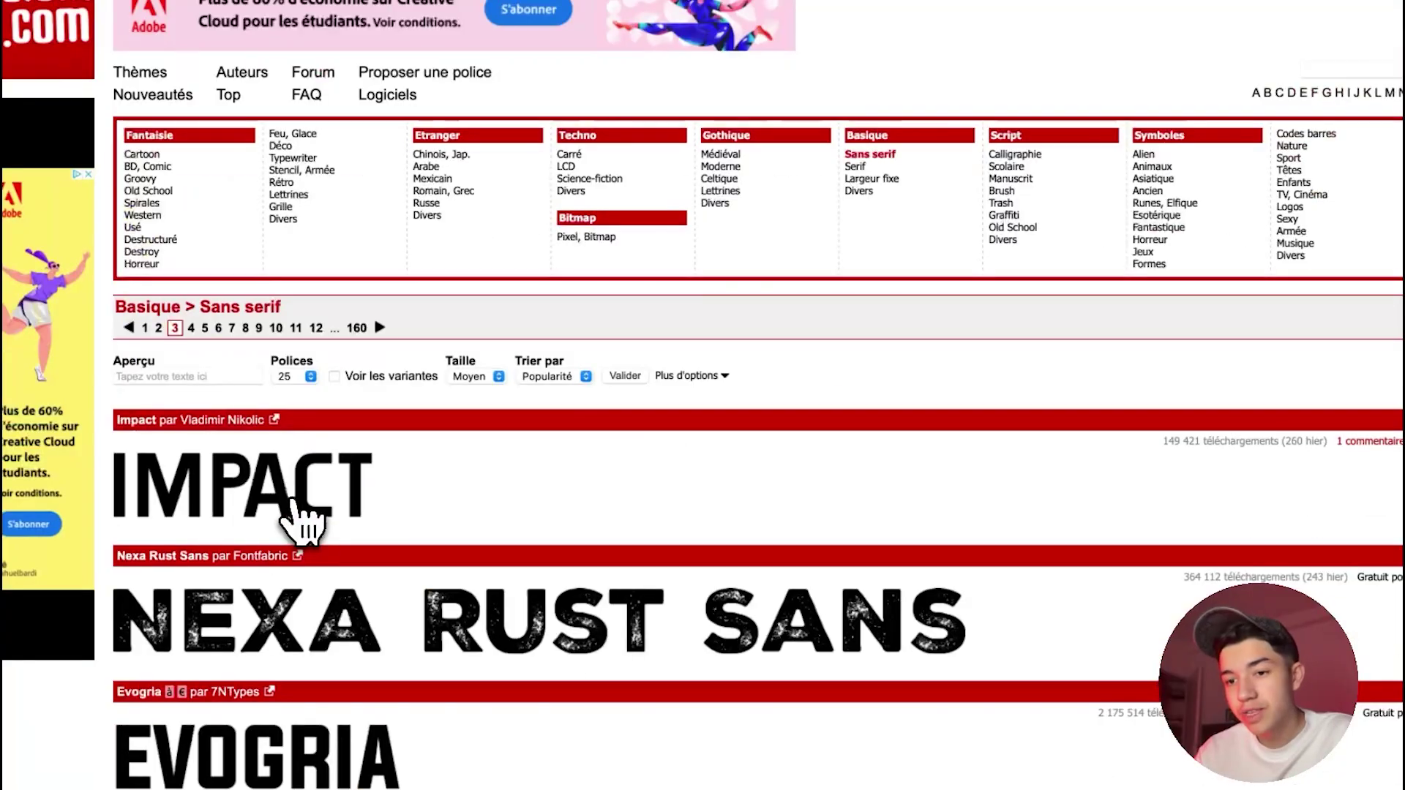
{"action": "left_click", "coordinate": [446, 155]}
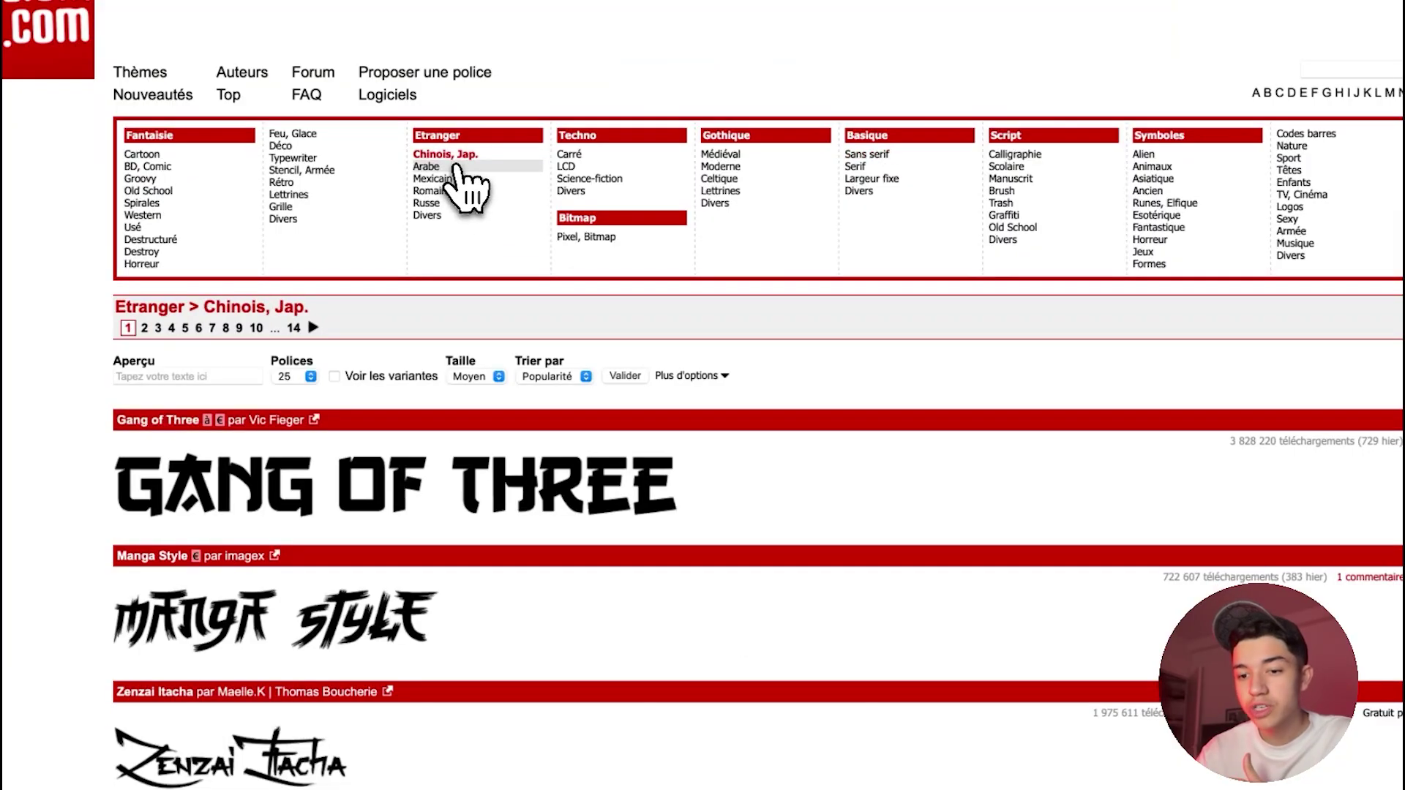
{"action": "scroll", "coordinate": [541, 739], "scroll_direction": "down", "scroll_amount": 3}
{"action": "scroll", "coordinate": [501, 742], "scroll_direction": "down", "scroll_amount": 1}
{"action": "scroll", "coordinate": [493, 743], "scroll_direction": "down", "scroll_amount": 3}
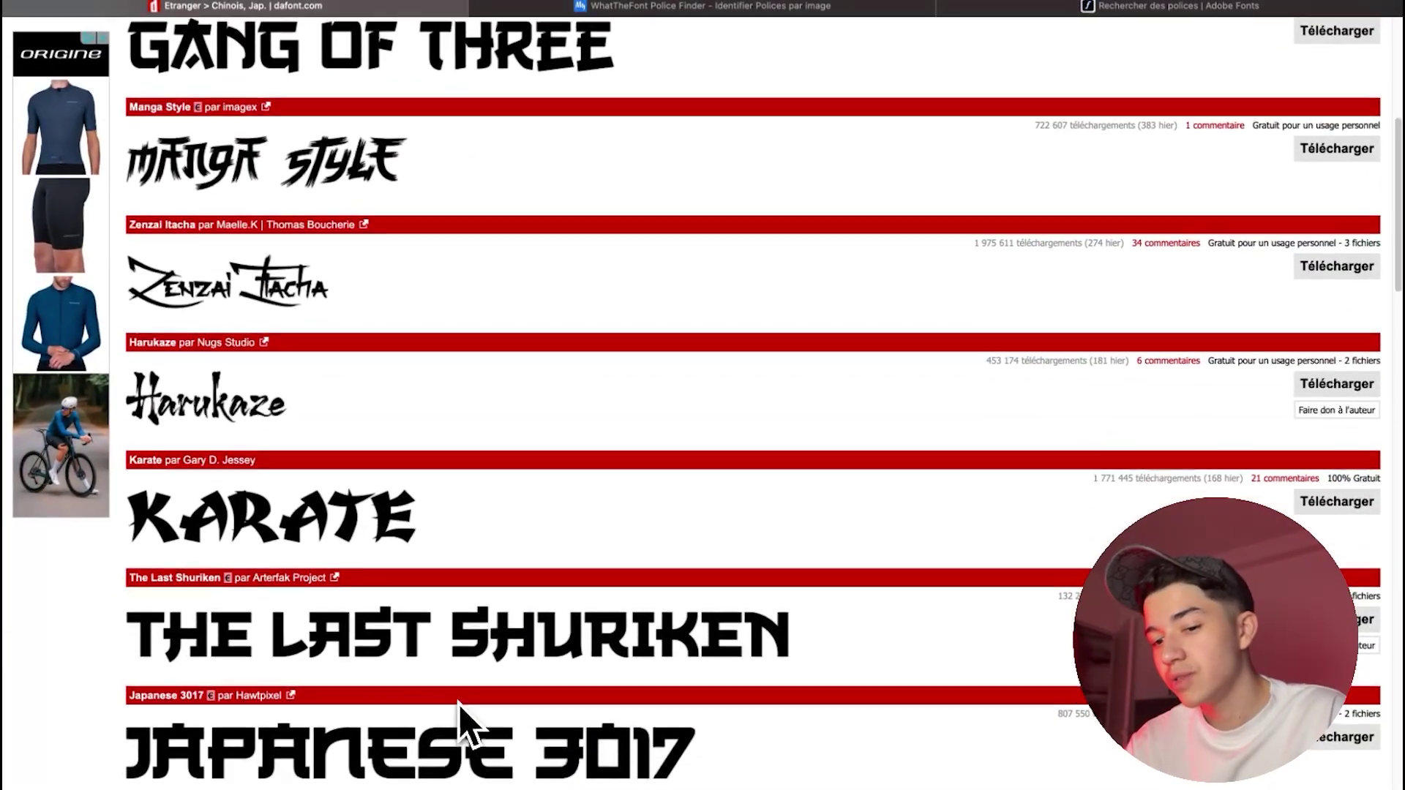
{"action": "scroll", "coordinate": [464, 724], "scroll_direction": "up", "scroll_amount": 10}
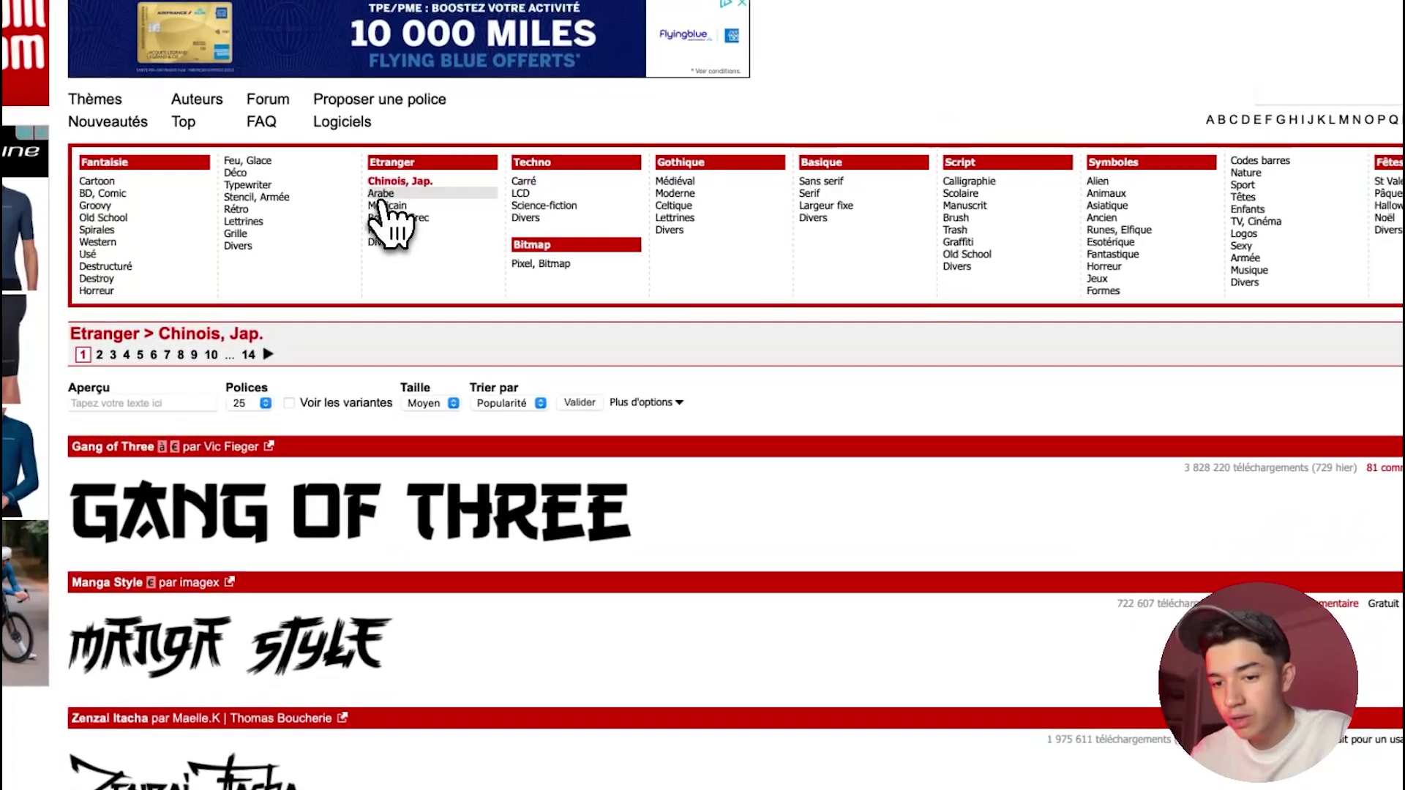
Step: Browse DaFont's Arabe and Scolaire category listings
{"action": "left_click", "coordinate": [387, 209]}
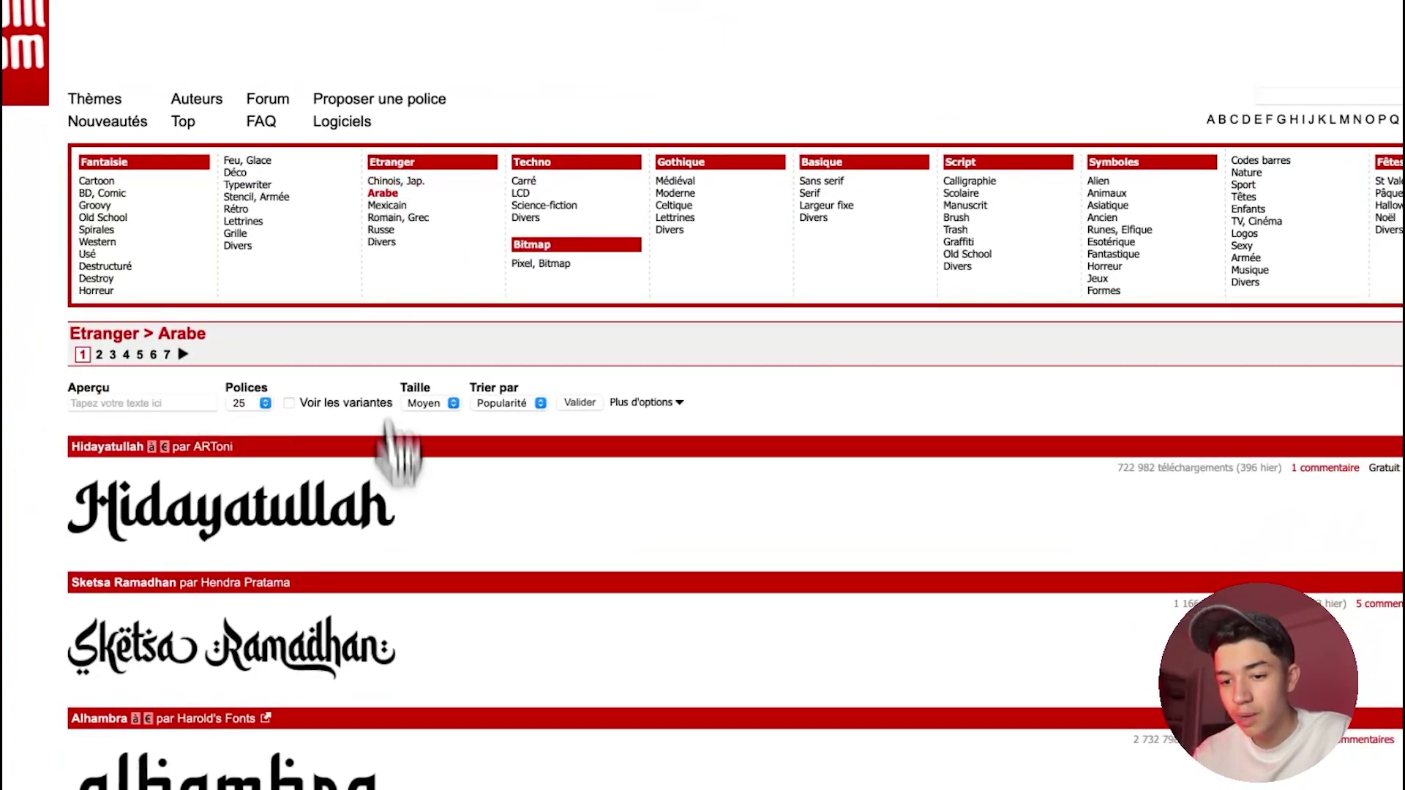
{"action": "scroll", "coordinate": [392, 395], "scroll_direction": "down", "scroll_amount": 5}
{"action": "scroll", "coordinate": [395, 607], "scroll_direction": "up", "scroll_amount": 5}
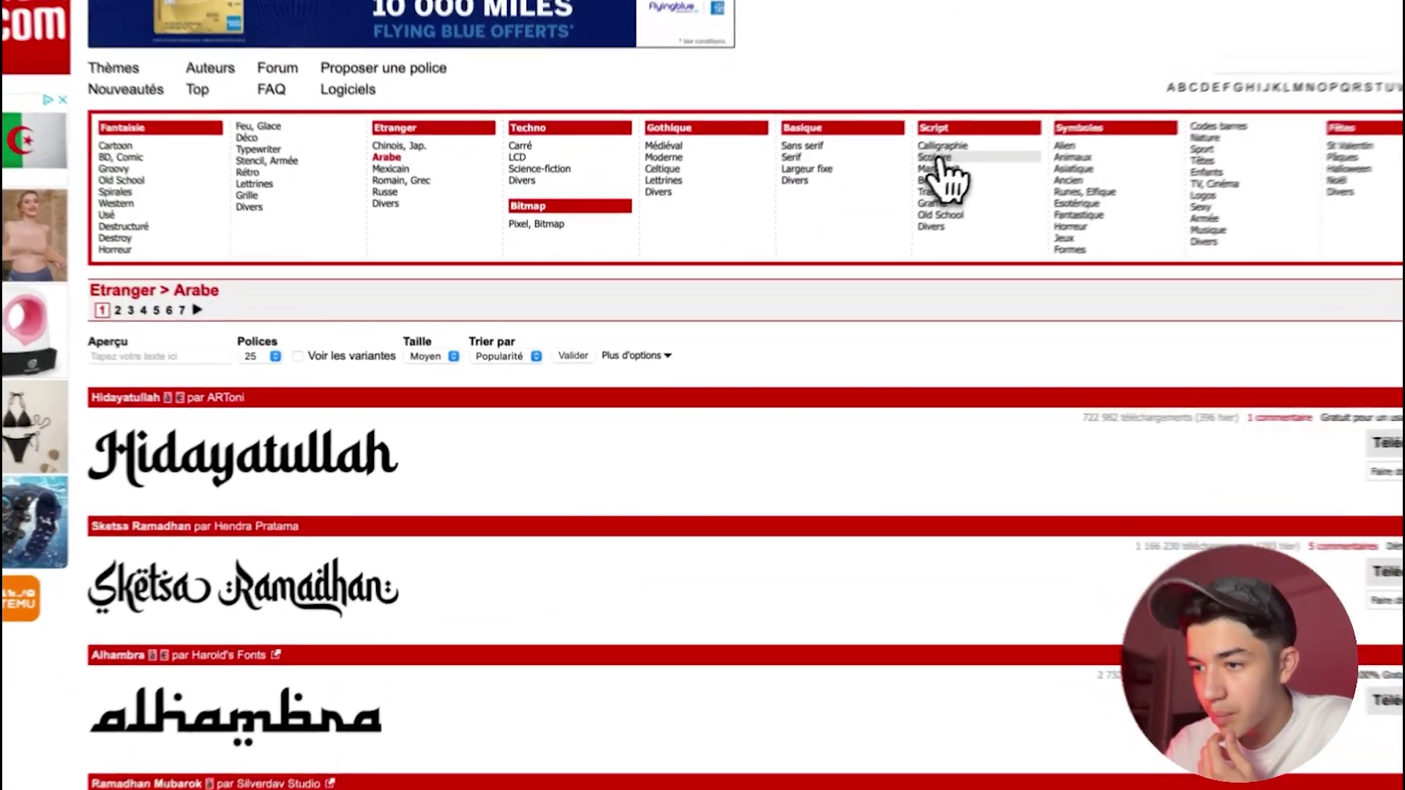
{"action": "left_click", "coordinate": [907, 181]}
{"action": "scroll", "coordinate": [507, 636], "scroll_direction": "down", "scroll_amount": 5}
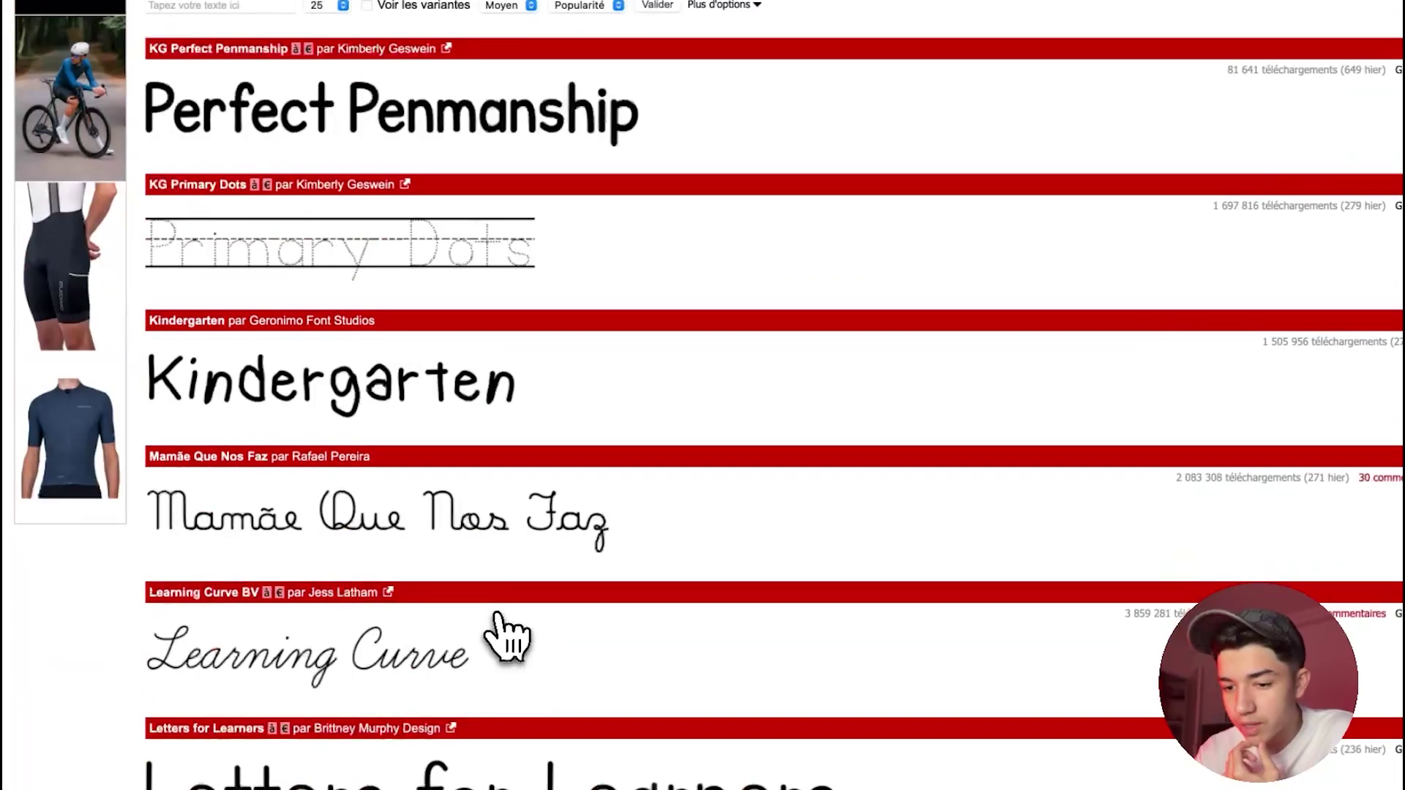
{"action": "scroll", "coordinate": [507, 637], "scroll_direction": "down", "scroll_amount": 3}
{"action": "scroll", "coordinate": [512, 640], "scroll_direction": "down", "scroll_amount": 7}
{"action": "scroll", "coordinate": [523, 647], "scroll_direction": "up", "scroll_amount": 12}
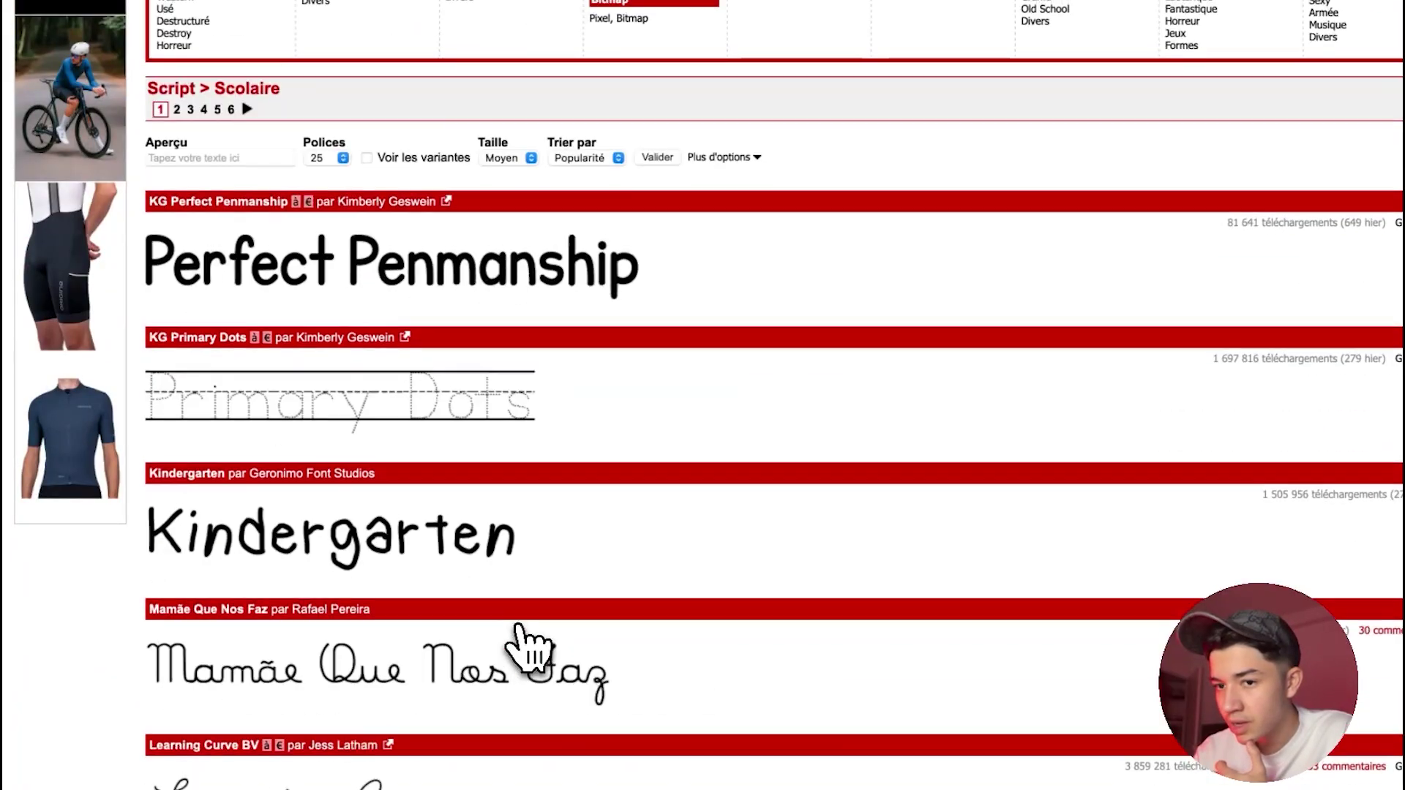
{"action": "scroll", "coordinate": [512, 622], "scroll_direction": "up", "scroll_amount": 3}
Step: Browse the Fantaisie > Cartoon category listing
{"action": "left_click", "coordinate": [247, 175]}
{"action": "scroll", "coordinate": [705, 586], "scroll_direction": "down", "scroll_amount": 1}
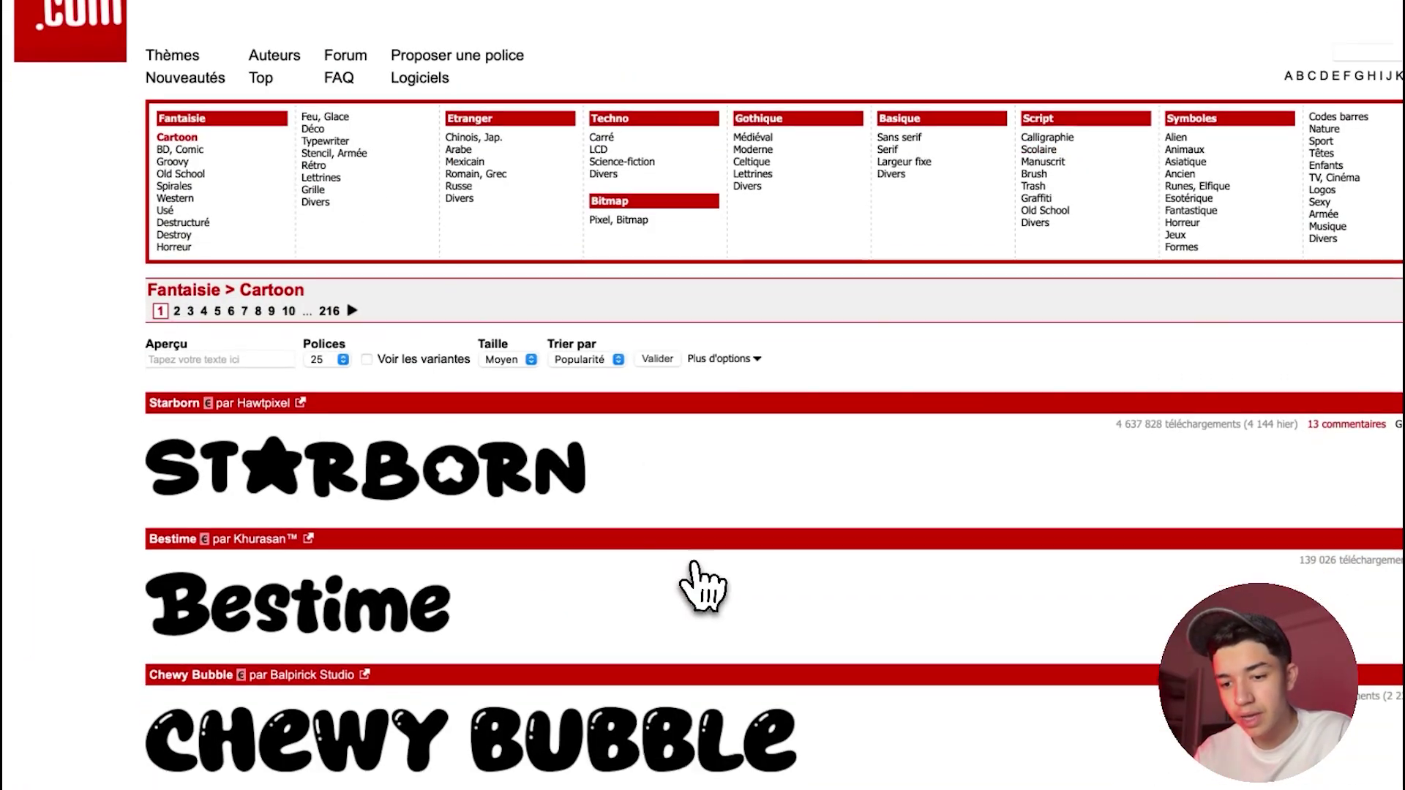
{"action": "scroll", "coordinate": [704, 585], "scroll_direction": "down", "scroll_amount": 6}
{"action": "scroll", "coordinate": [725, 592], "scroll_direction": "up", "scroll_amount": 5}
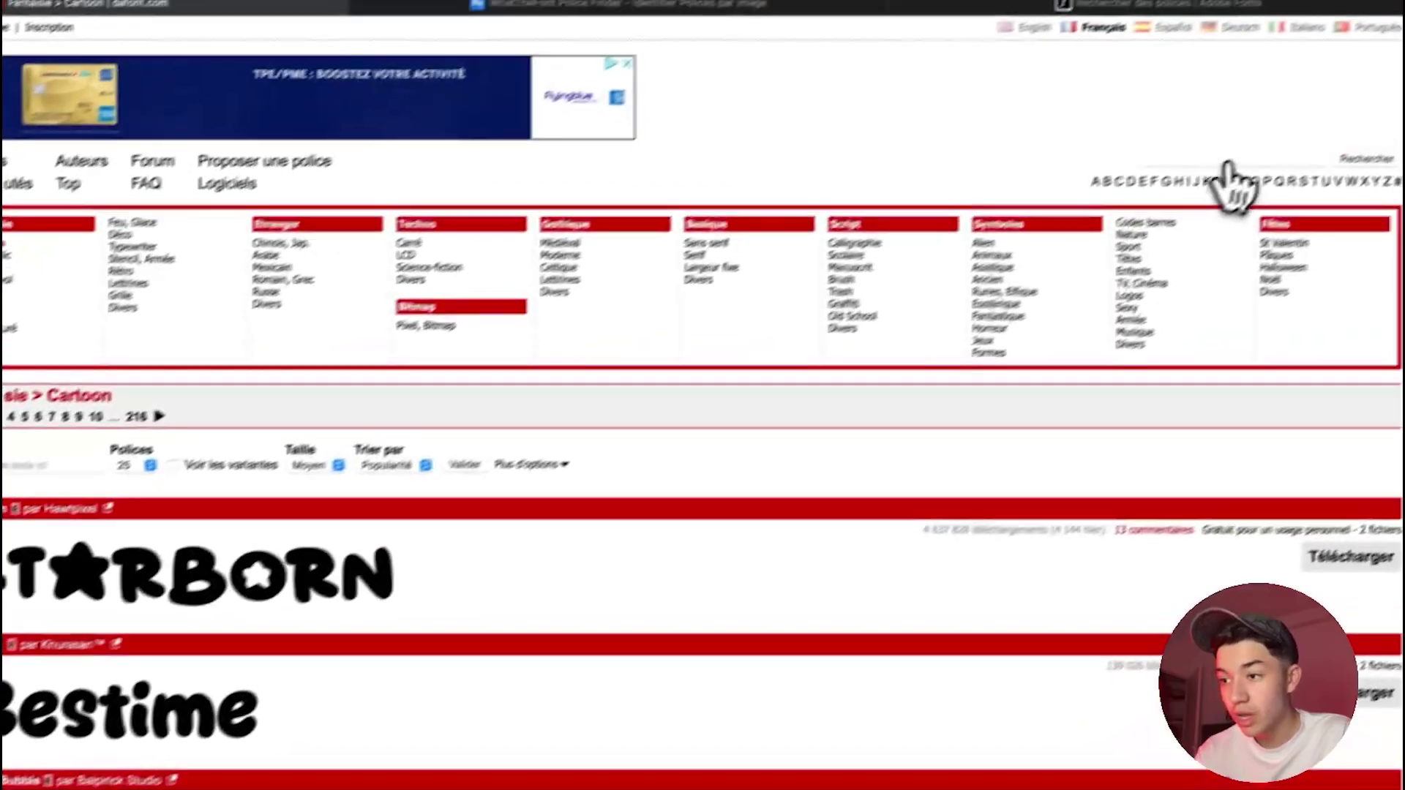
{"action": "left_click", "coordinate": [1227, 174]}
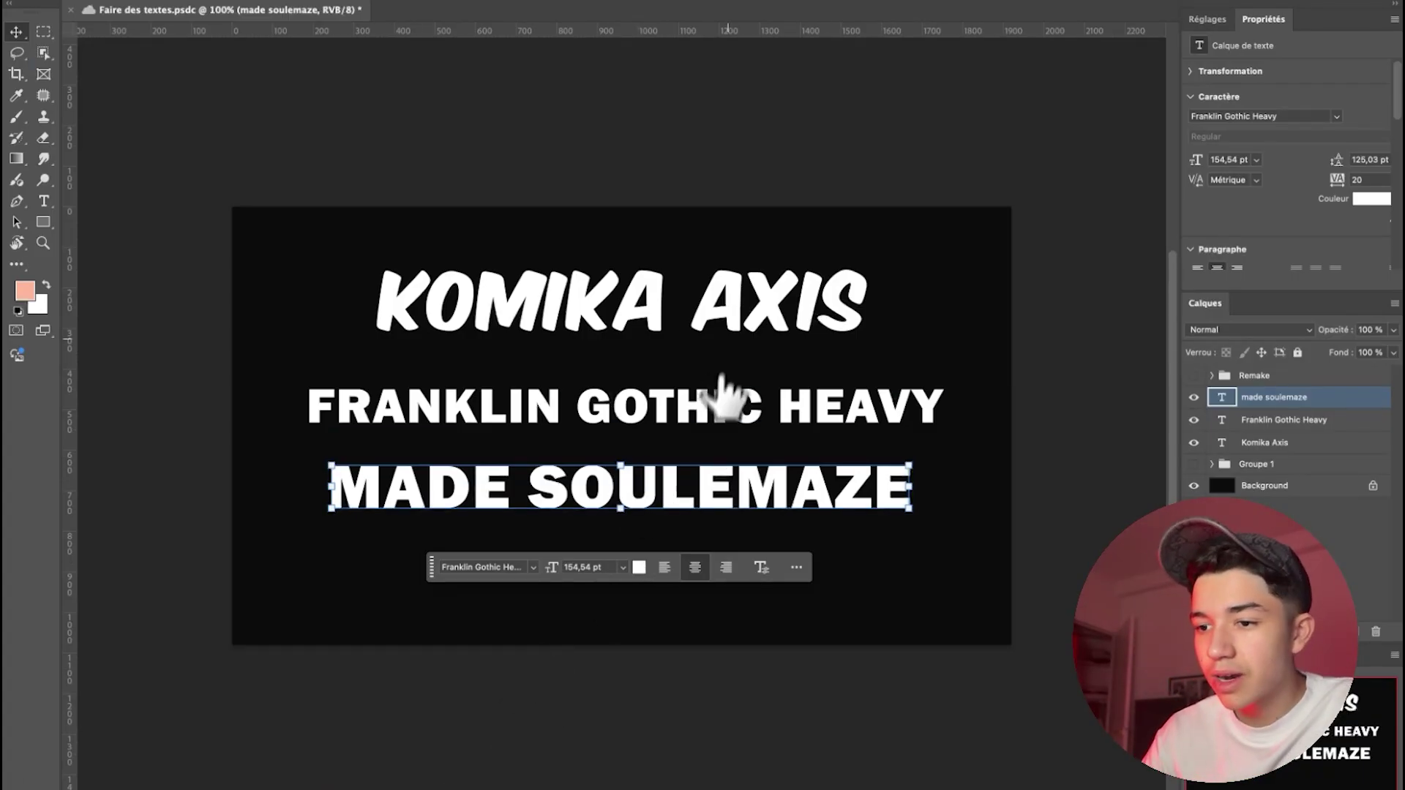
Step: Select the KOMIKA AXIS and FRANKLIN GOTHIC HEAVY text layers, then deselect FRANKLIN GOTHIC HEAVY
{"action": "left_click", "coordinate": [730, 311], "text": "shift"}
{"action": "left_click", "coordinate": [726, 315], "text": "shift"}
{"action": "left_click", "coordinate": [717, 402], "text": "shift"}
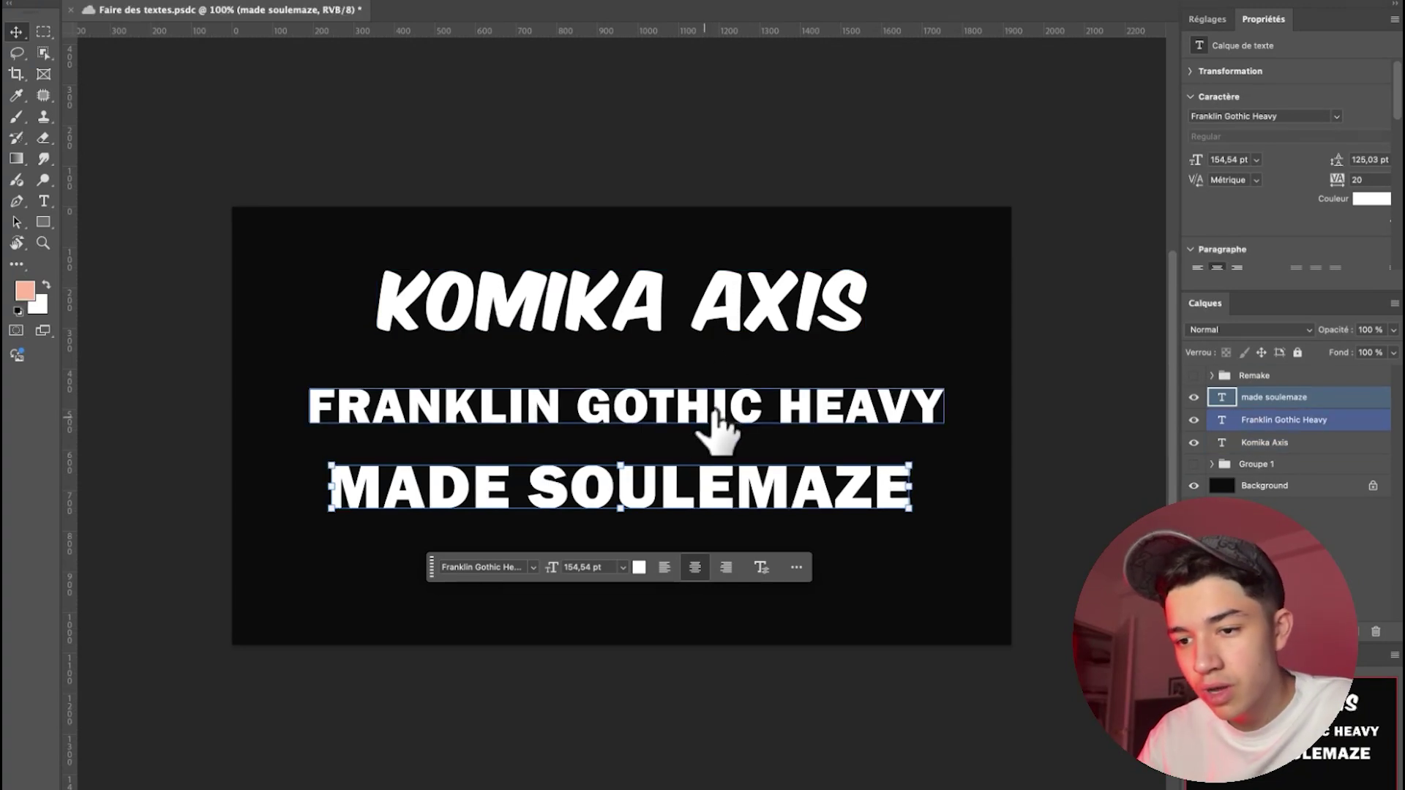
{"action": "left_click", "coordinate": [692, 420], "text": "shift"}
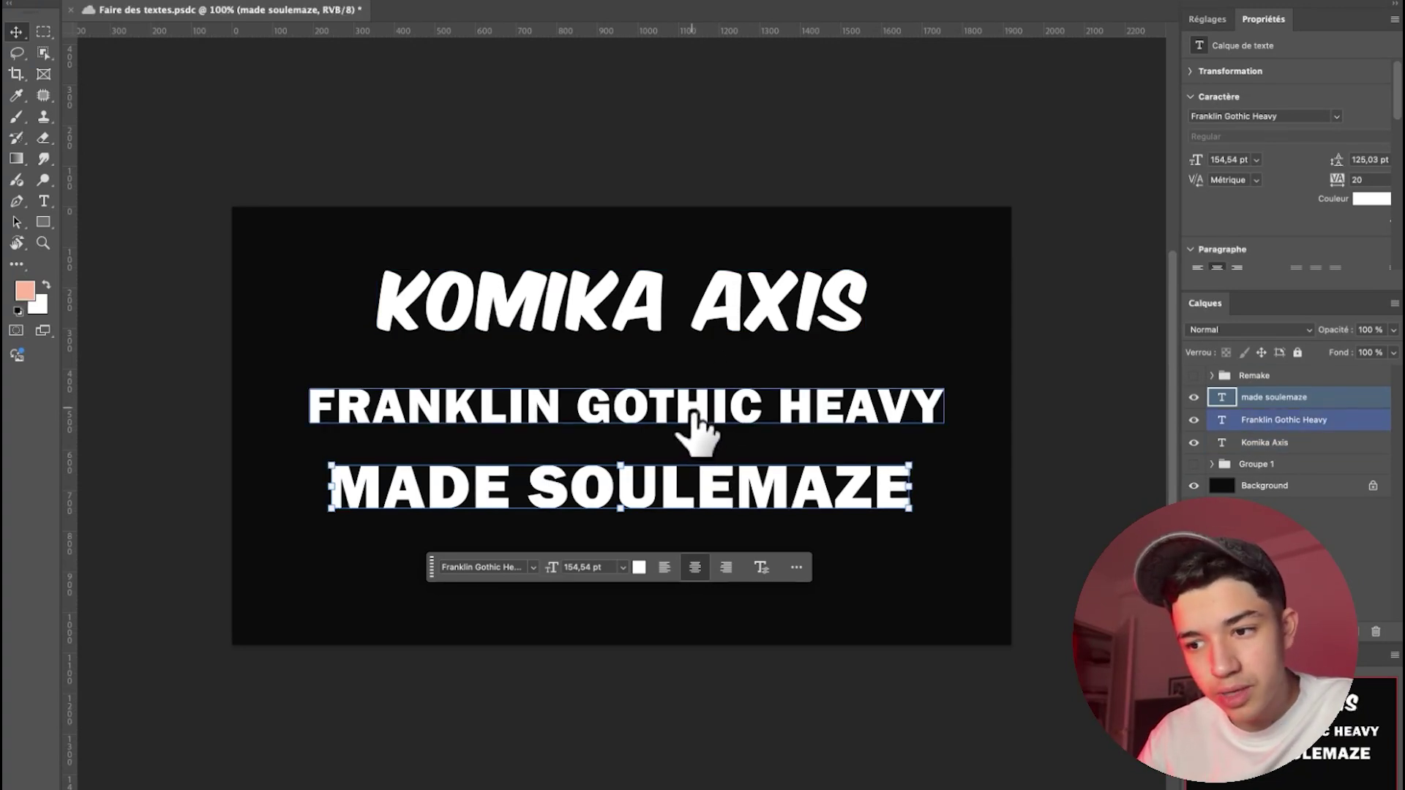
{"action": "left_click", "coordinate": [694, 411], "text": "shift"}
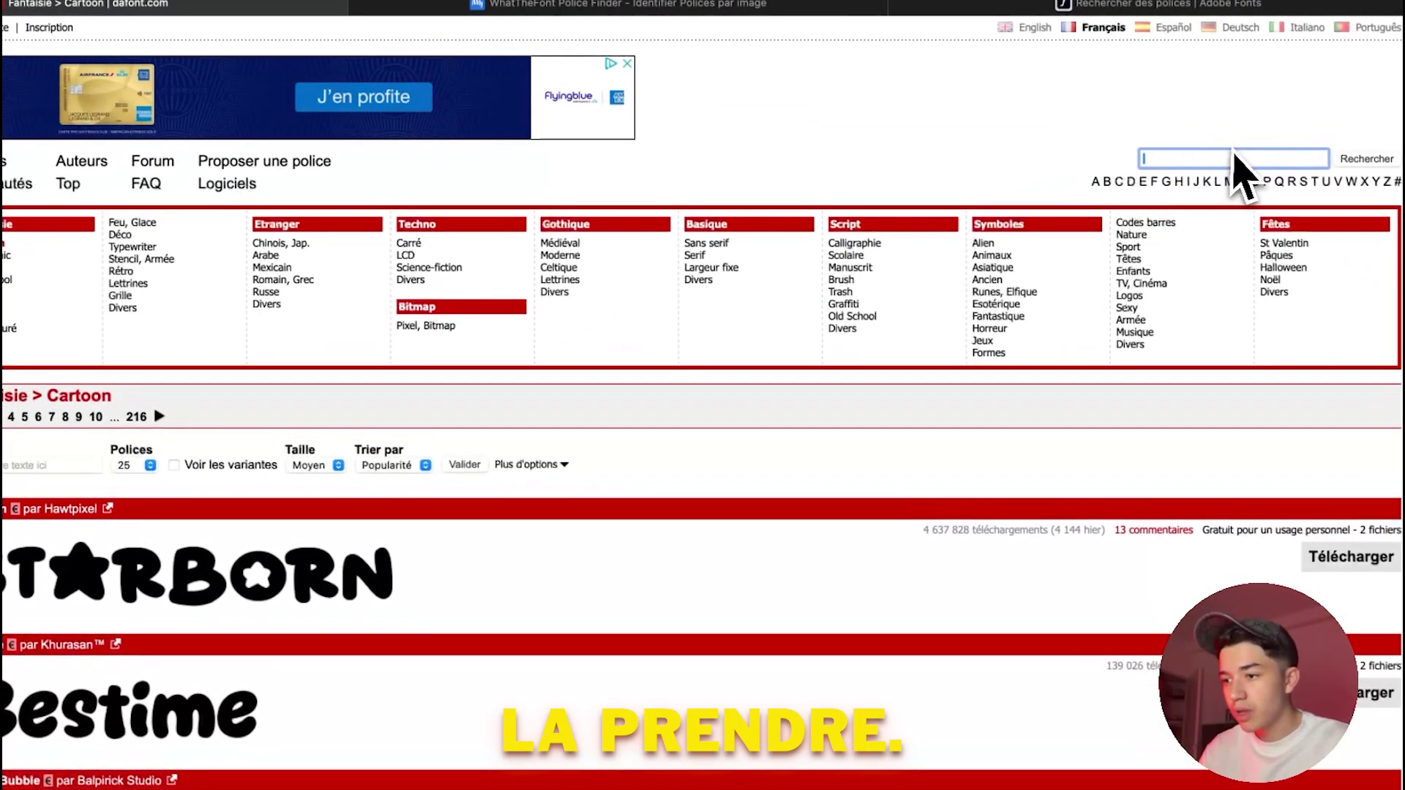
Step: Search DaFont for 'de soulemaze', open the Soulmaze page and download the font
{"action": "left_click", "coordinate": [1232, 163]}
{"action": "type", "text": "de soulemaze"}
{"action": "key", "text": "Return"}
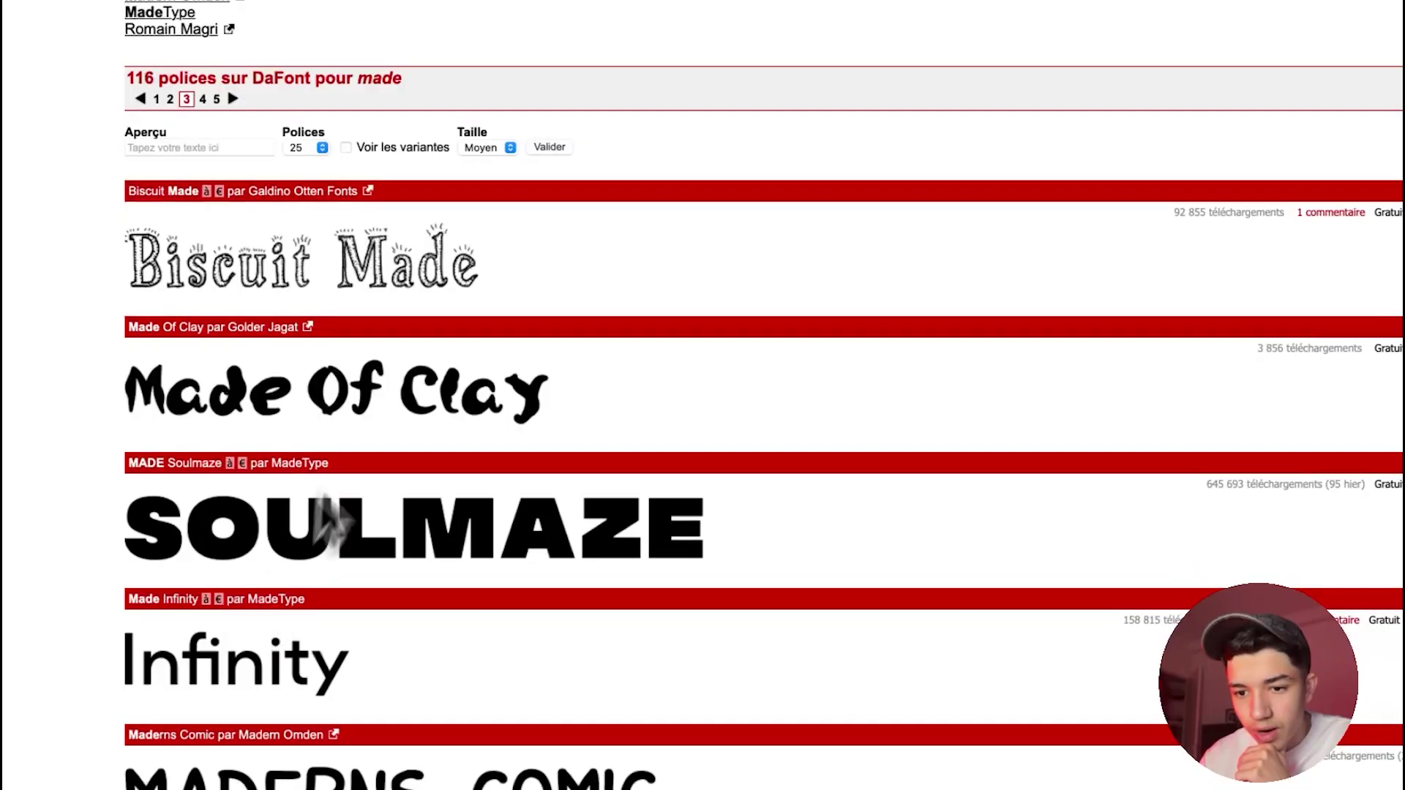
{"action": "scroll", "coordinate": [333, 523], "scroll_direction": "down", "scroll_amount": 3}
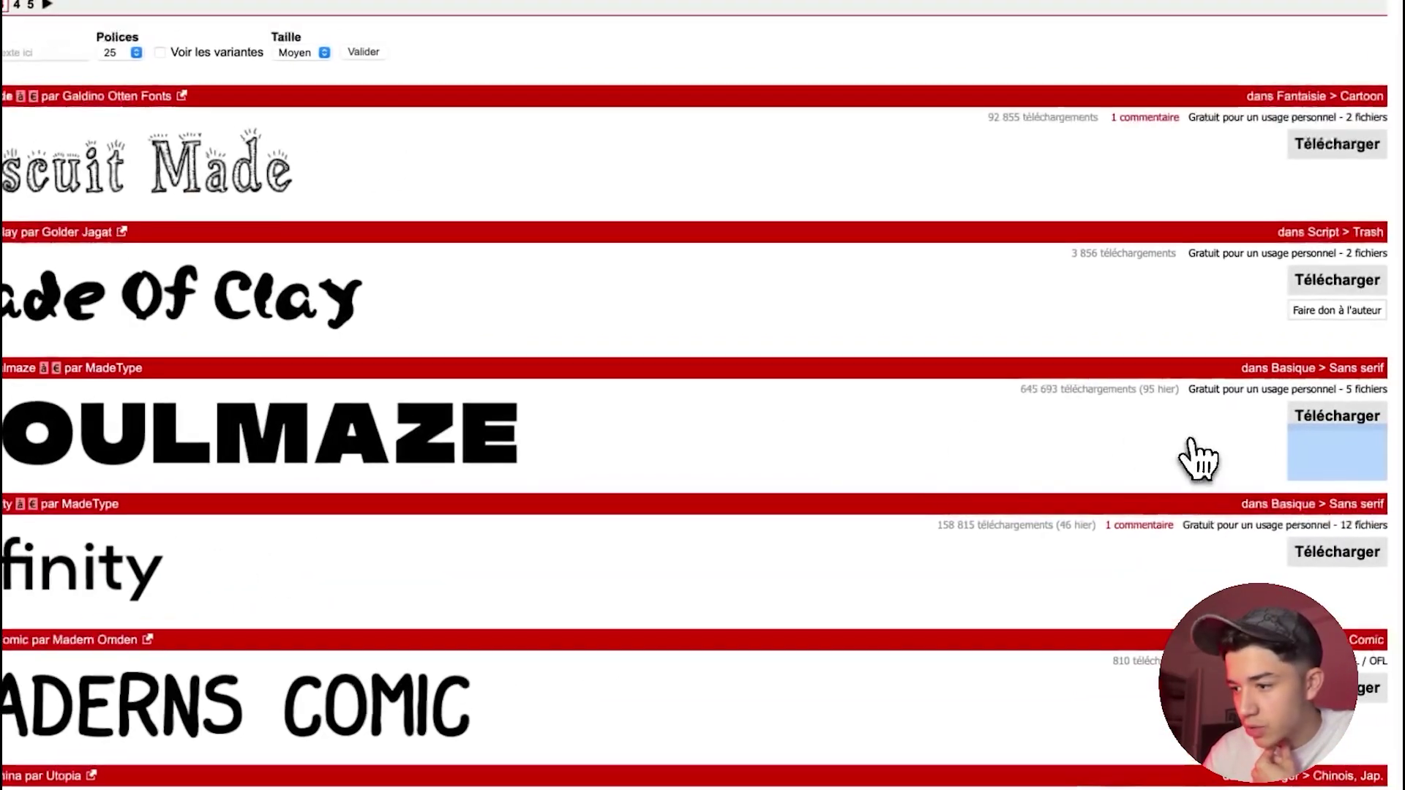
{"action": "left_click", "coordinate": [1195, 460]}
{"action": "left_click", "coordinate": [1317, 293]}
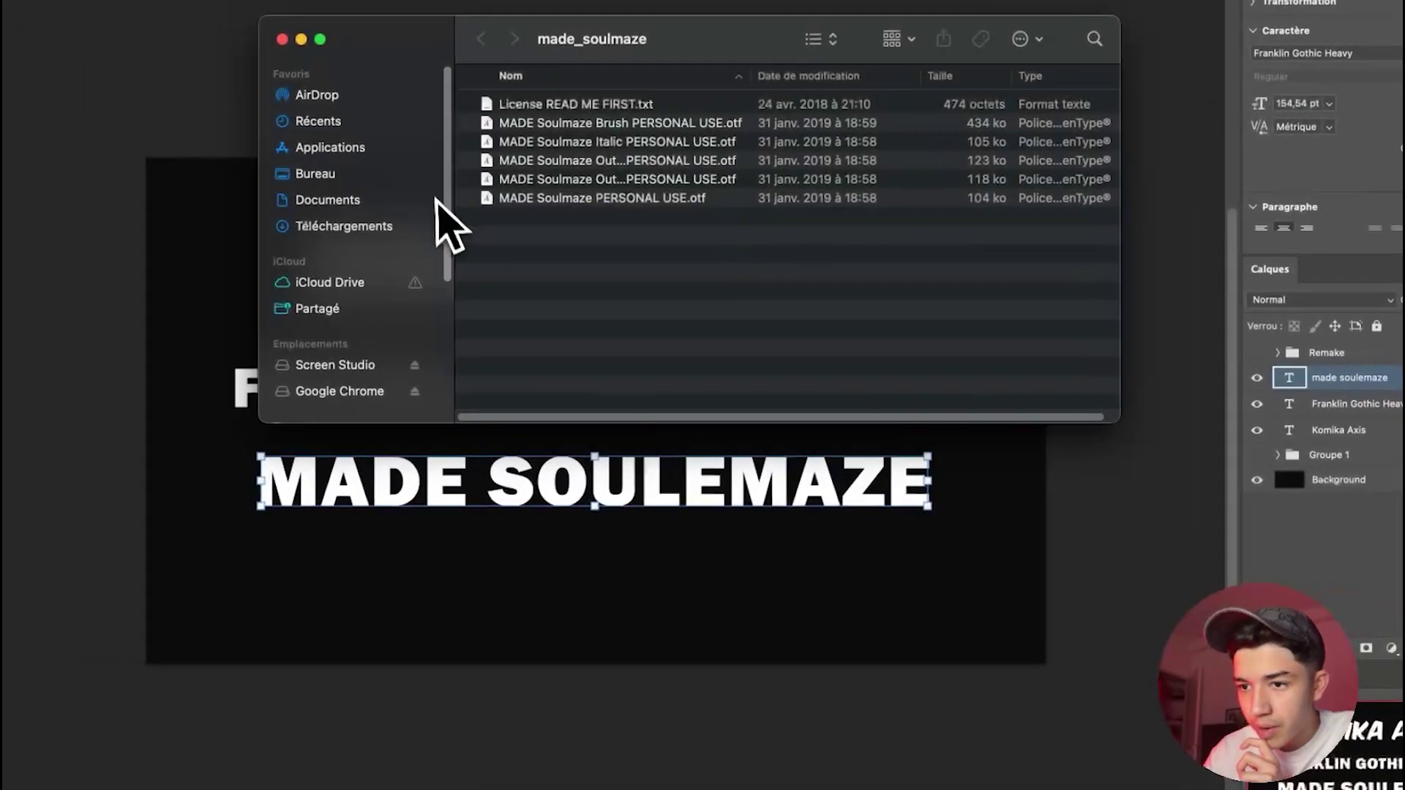
Step: Install the MADE Soulmaze .otf files through Font Book and close it
{"action": "left_click", "coordinate": [560, 198]}
{"action": "left_click", "coordinate": [553, 124], "text": "shift"}
{"action": "double_click", "coordinate": [562, 199]}
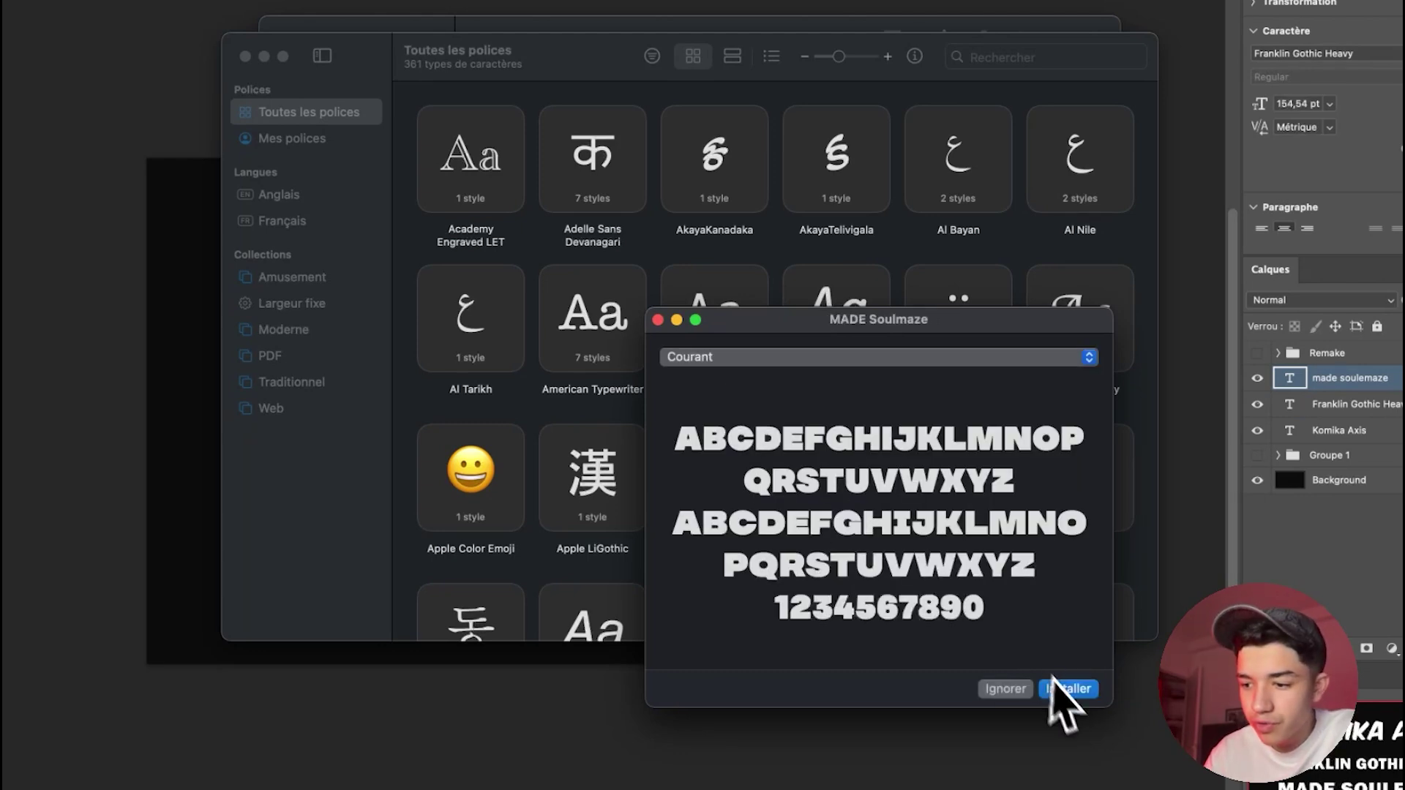
{"action": "left_click", "coordinate": [1053, 686]}
{"action": "left_click", "coordinate": [1075, 753]}
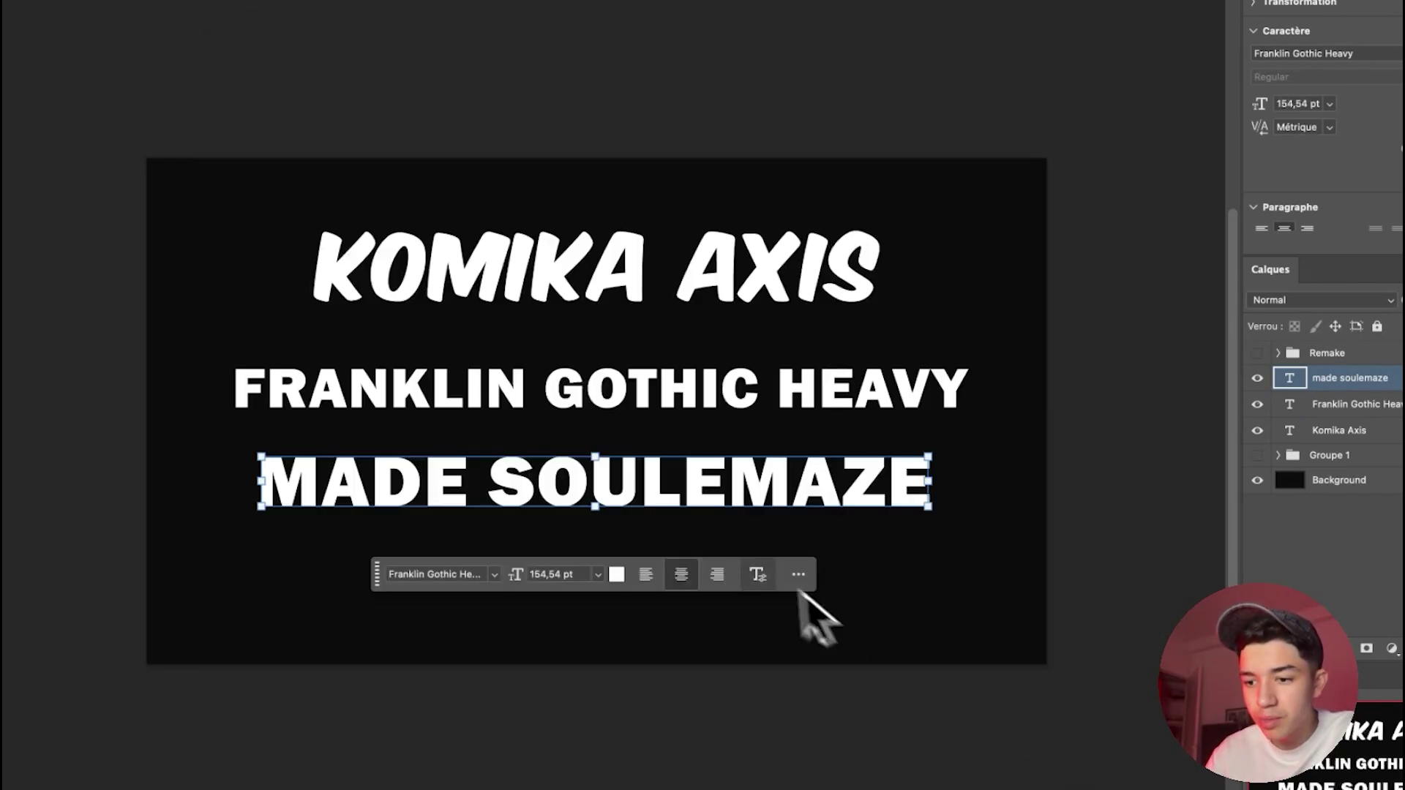
Step: Set the MADE SOULEMAZE line in MADE Soulmaze and hide the font samples to reveal Groupe 1
{"action": "double_click", "coordinate": [721, 512]}
{"action": "key", "text": "super+a"}
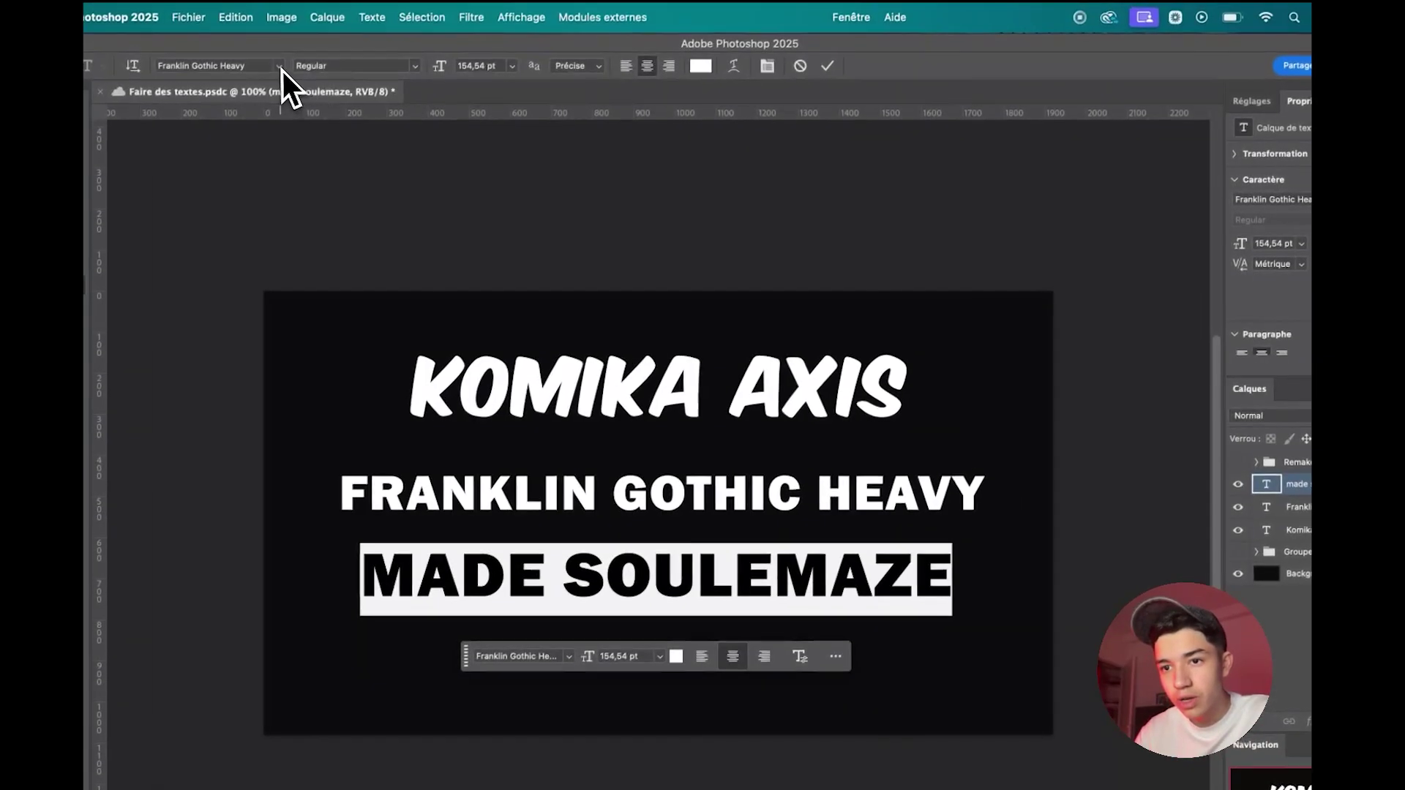
{"action": "left_click", "coordinate": [282, 70]}
{"action": "type", "text": "made"}
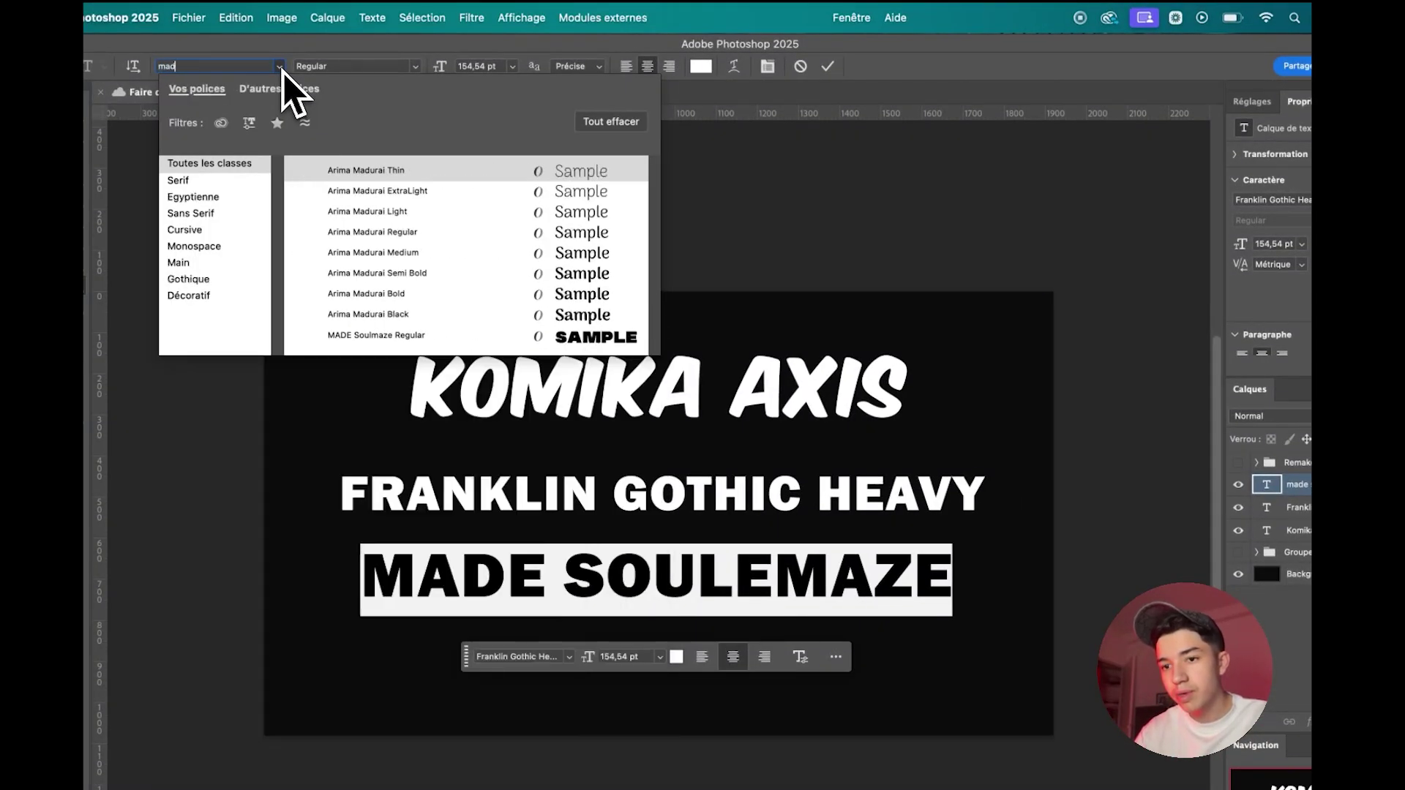
{"action": "left_click", "coordinate": [411, 175]}
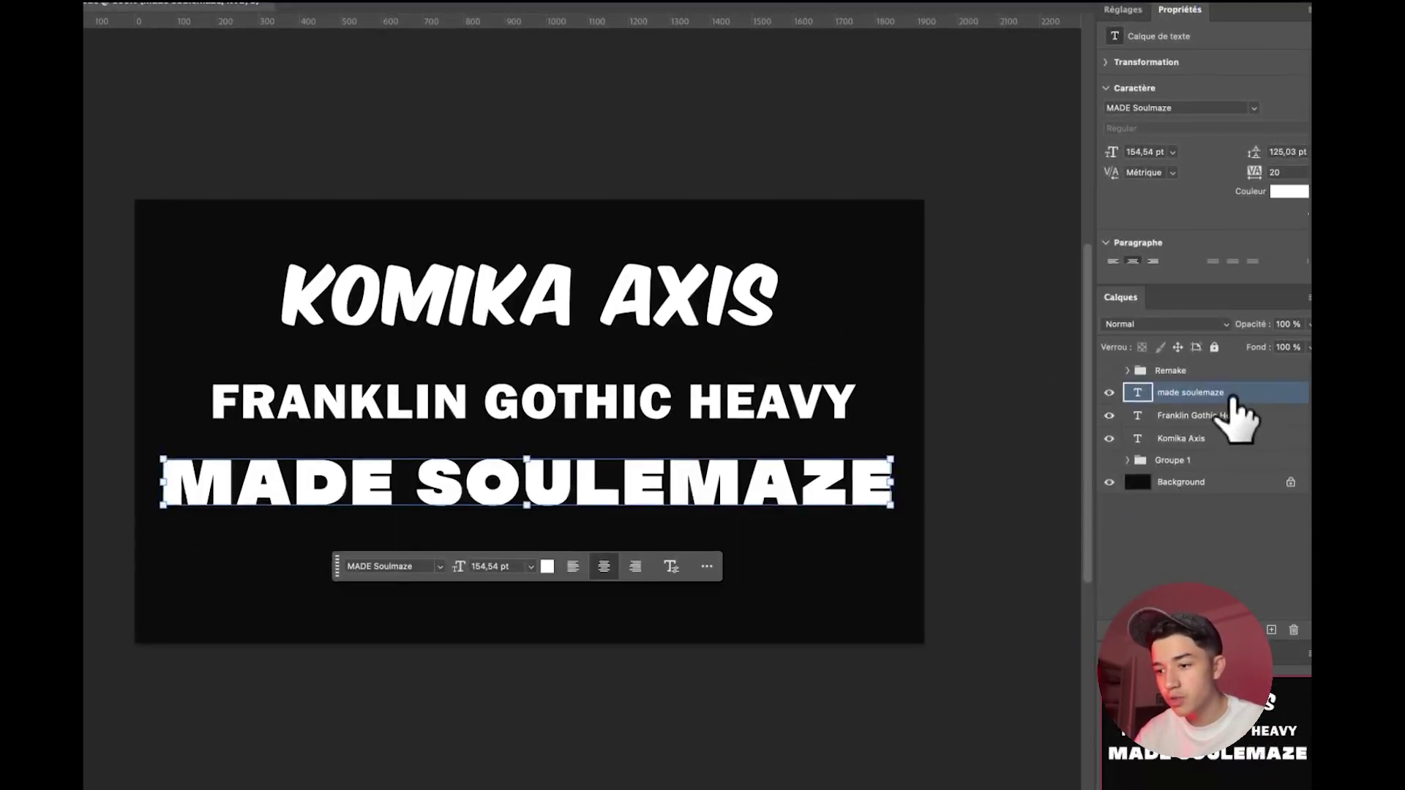
{"action": "key", "text": "Escape"}
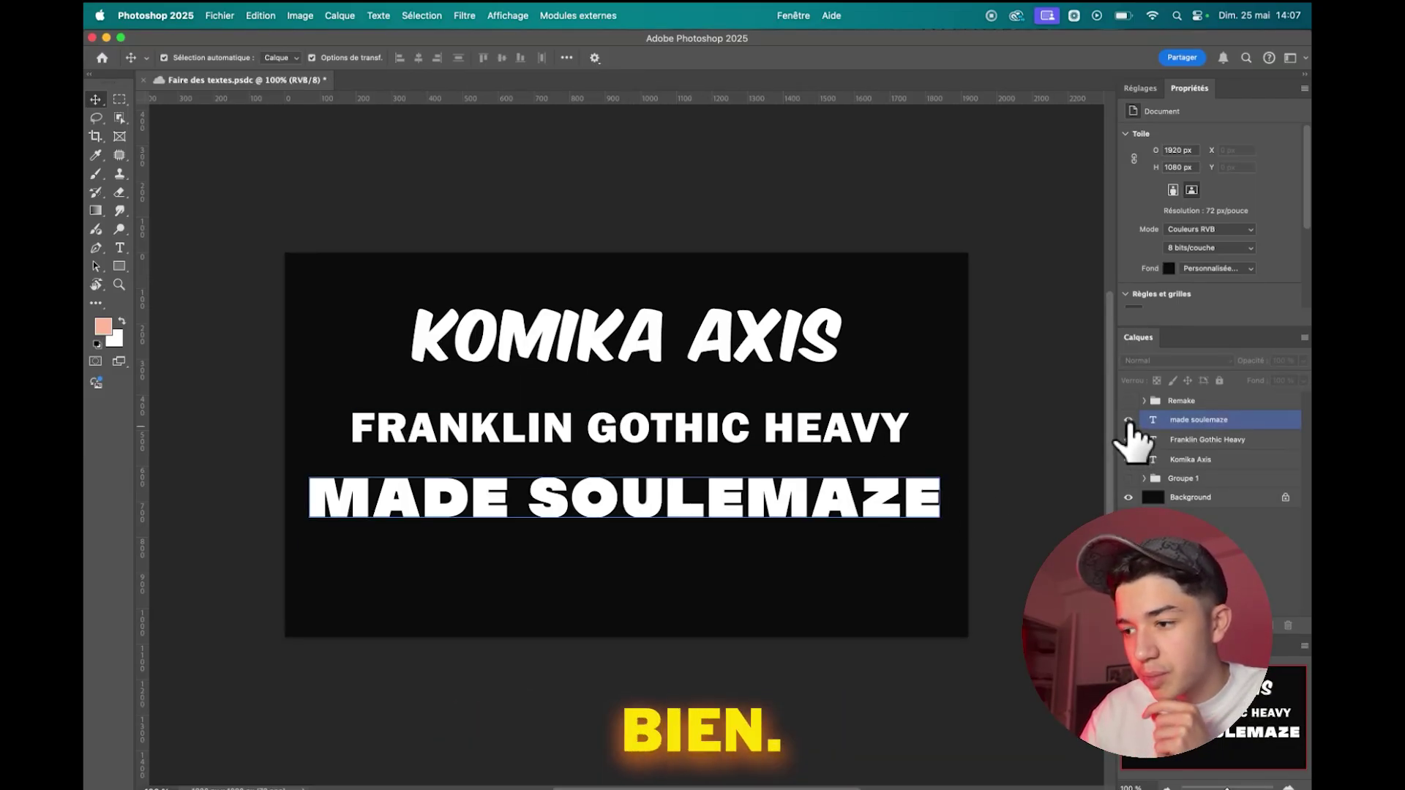
{"action": "left_click_drag", "start_coordinate": [1128, 419], "coordinate": [1128, 478]}
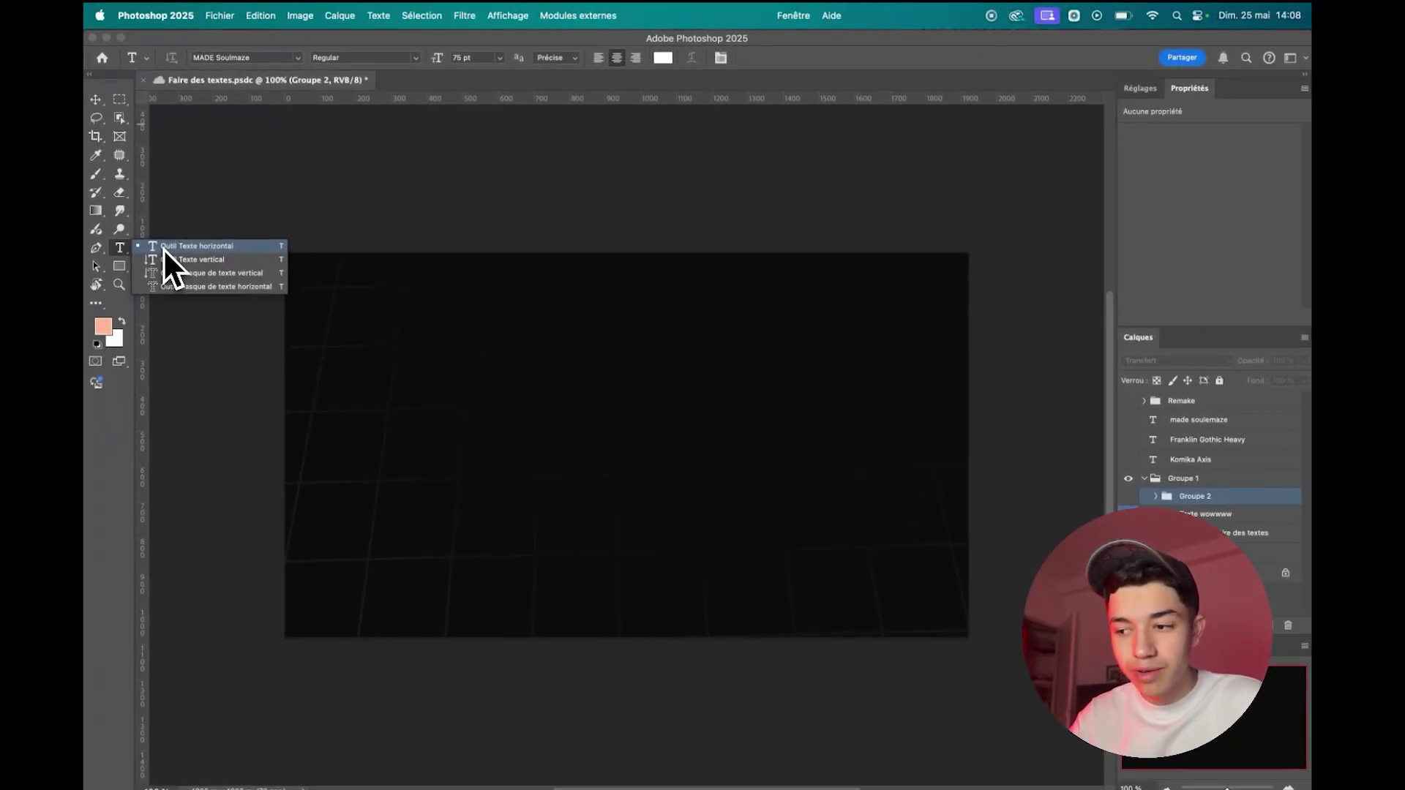
Step: Start a new horizontal text near the top centre and delete the LOREM IPSUM placeholder
{"action": "left_click", "coordinate": [941, 592]}
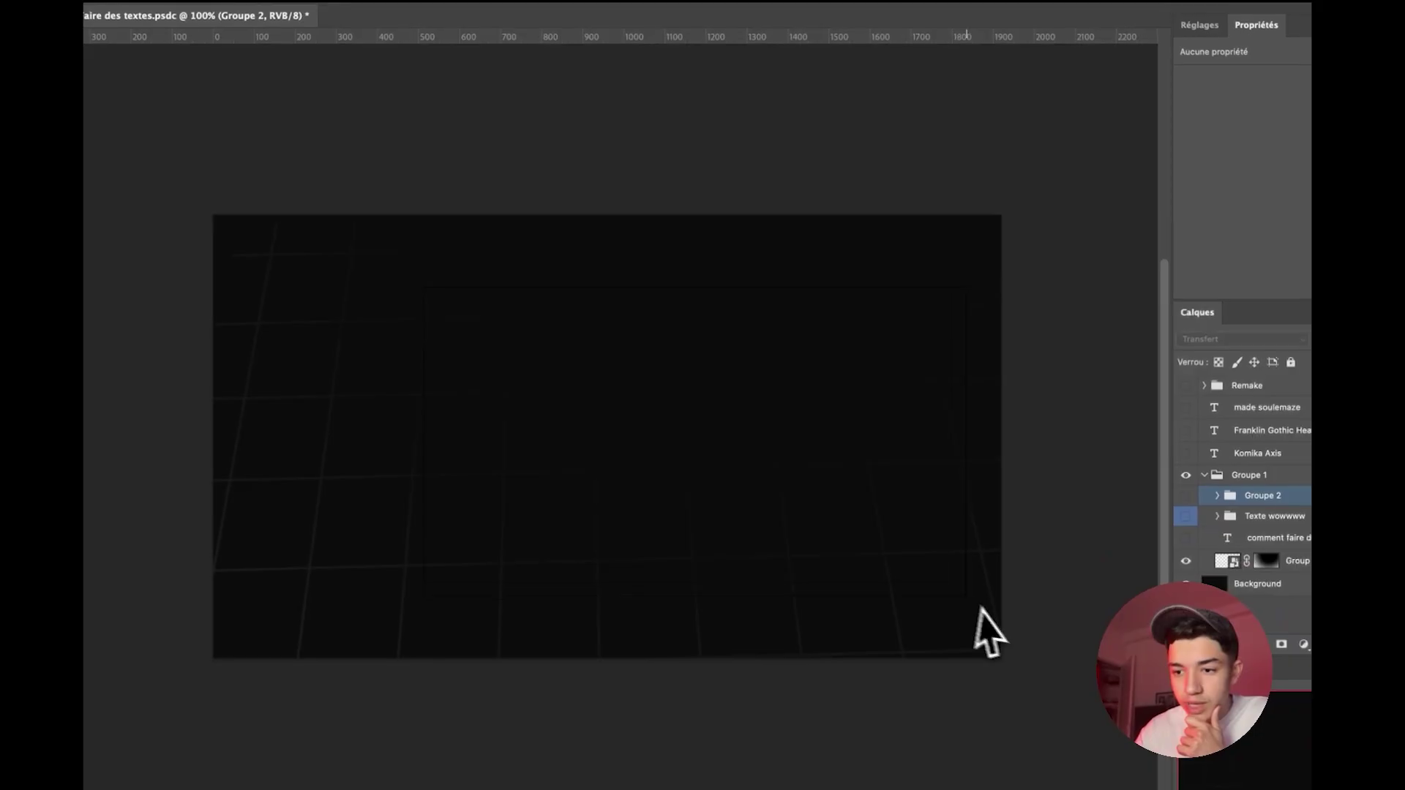
{"action": "left_click_drag", "start_coordinate": [875, 568], "coordinate": [875, 568]}
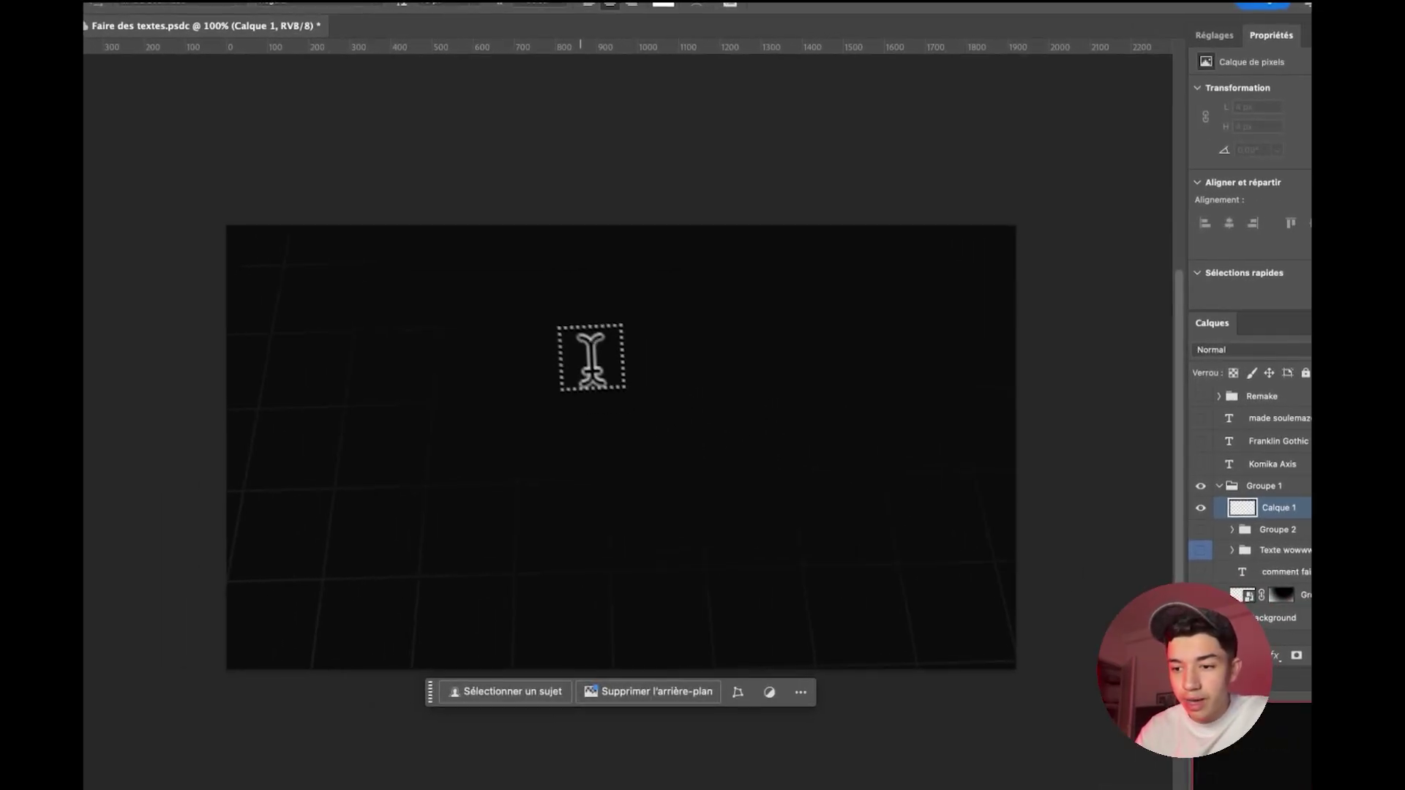
{"action": "left_click", "coordinate": [581, 353]}
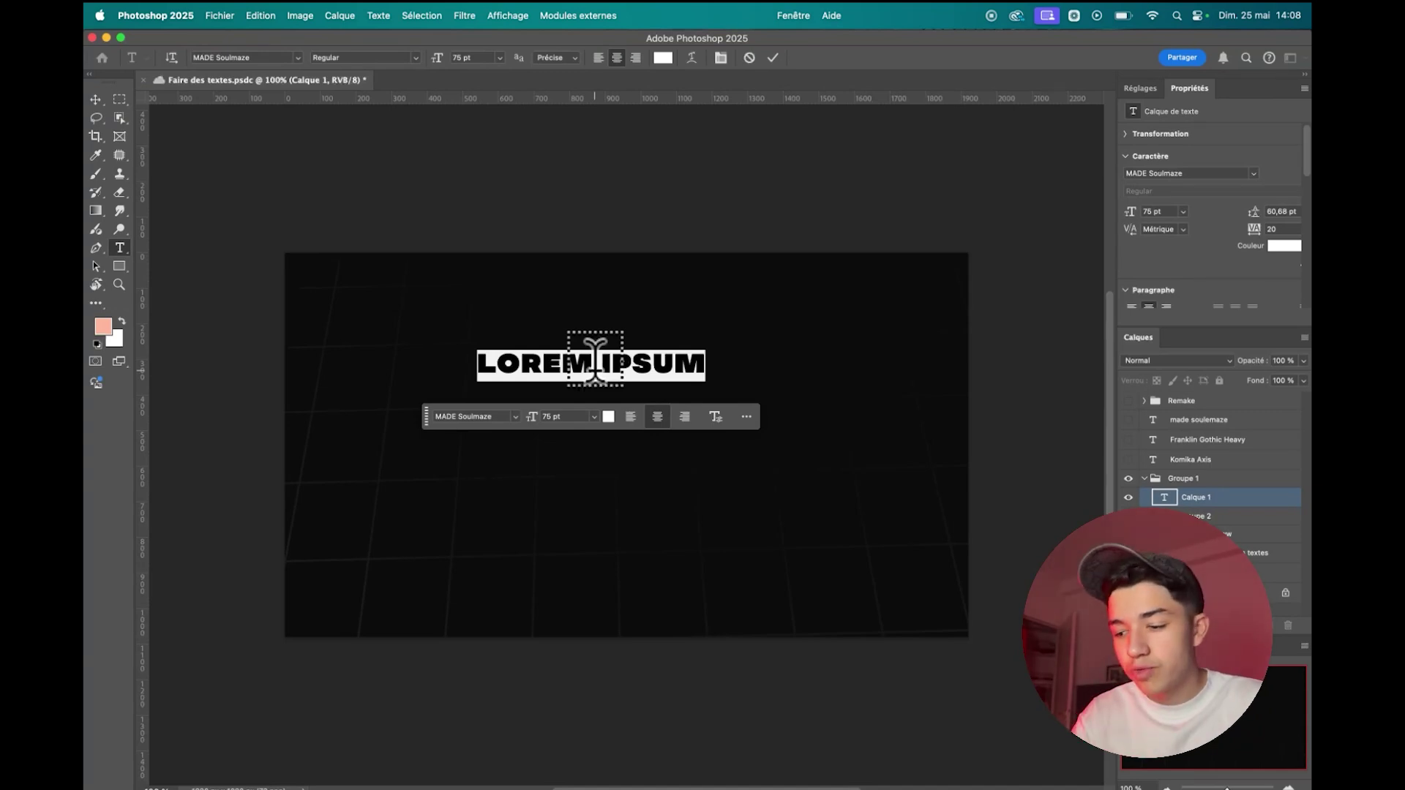
{"action": "key", "text": "BackSpace"}
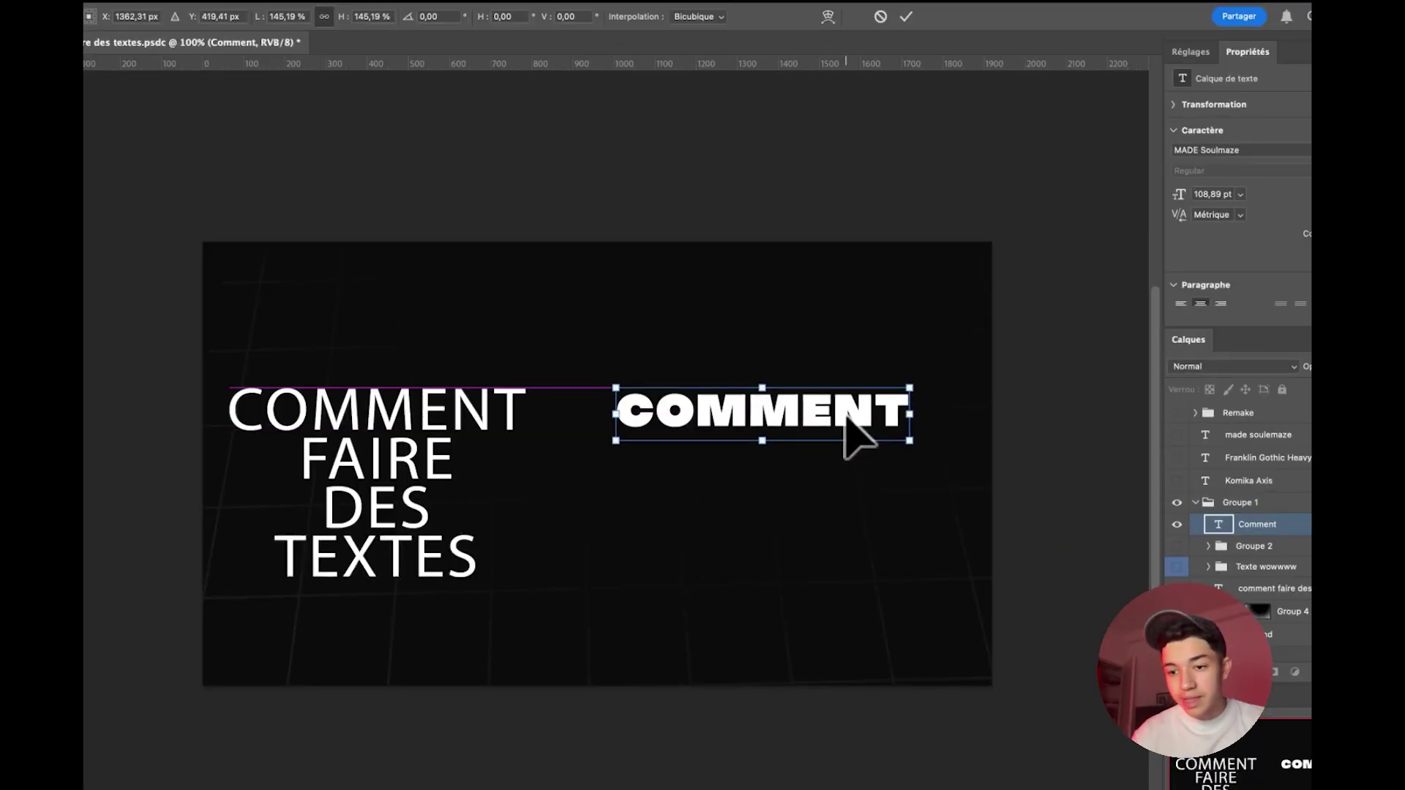
Step: Commit the COMMENT resize and place the caret at the end of COMMENT
{"action": "key", "text": "Return"}
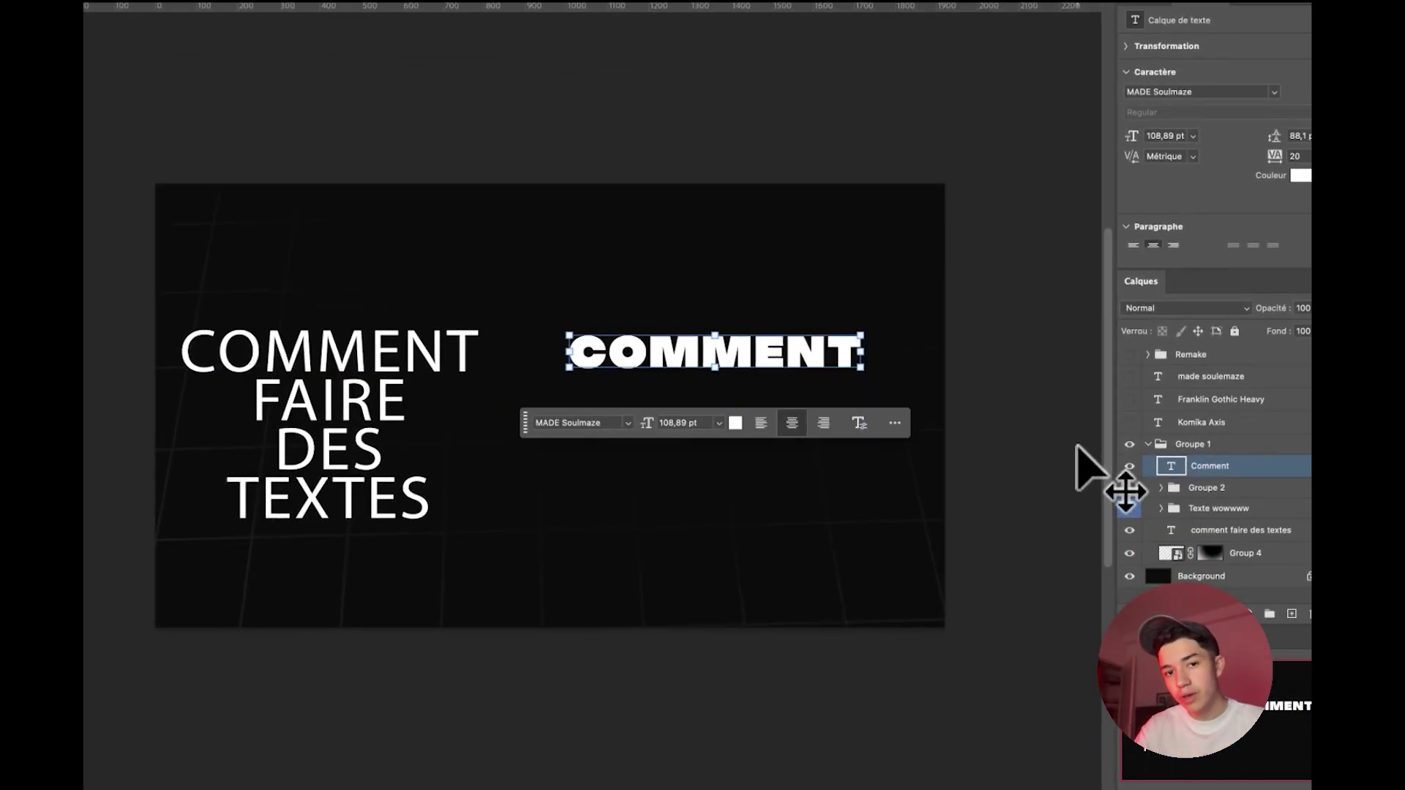
{"action": "left_click", "coordinate": [408, 448]}
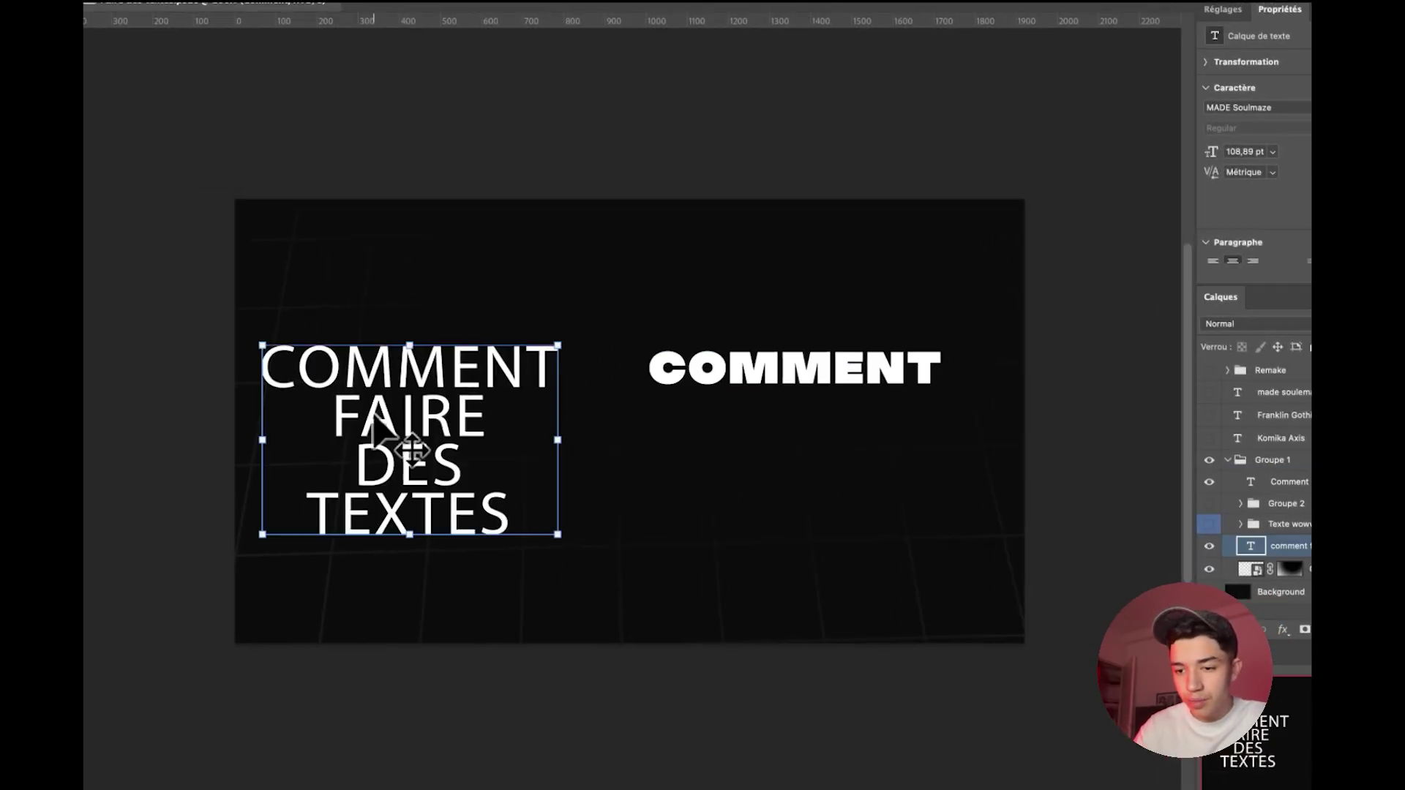
{"action": "double_click", "coordinate": [425, 427]}
{"action": "left_click", "coordinate": [838, 373]}
{"action": "double_click", "coordinate": [838, 373]}
{"action": "left_click", "coordinate": [944, 370]}
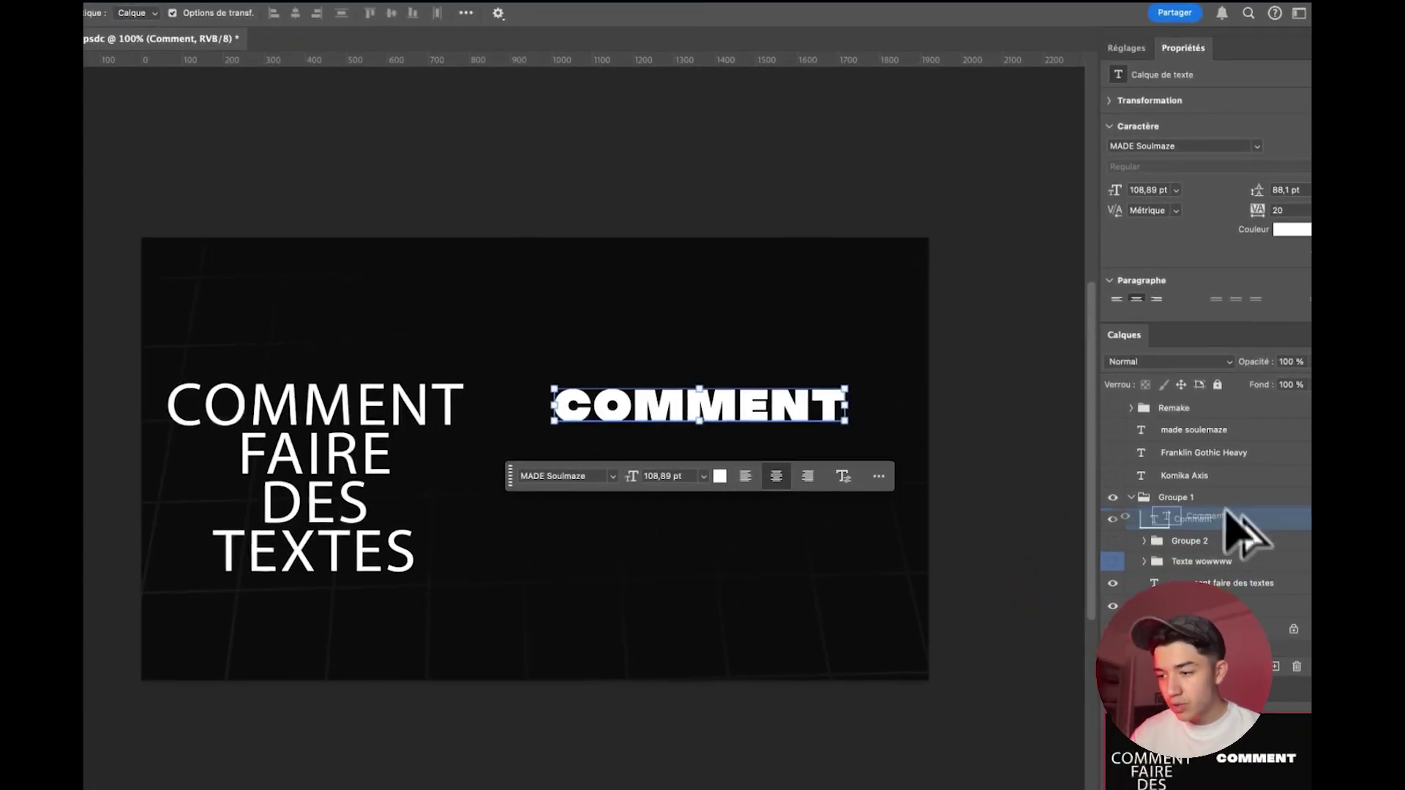
Step: Duplicate COMMENT, centre the copy below the original, and select its text
{"action": "left_click_drag", "start_coordinate": [1199, 507], "coordinate": [1176, 534]}
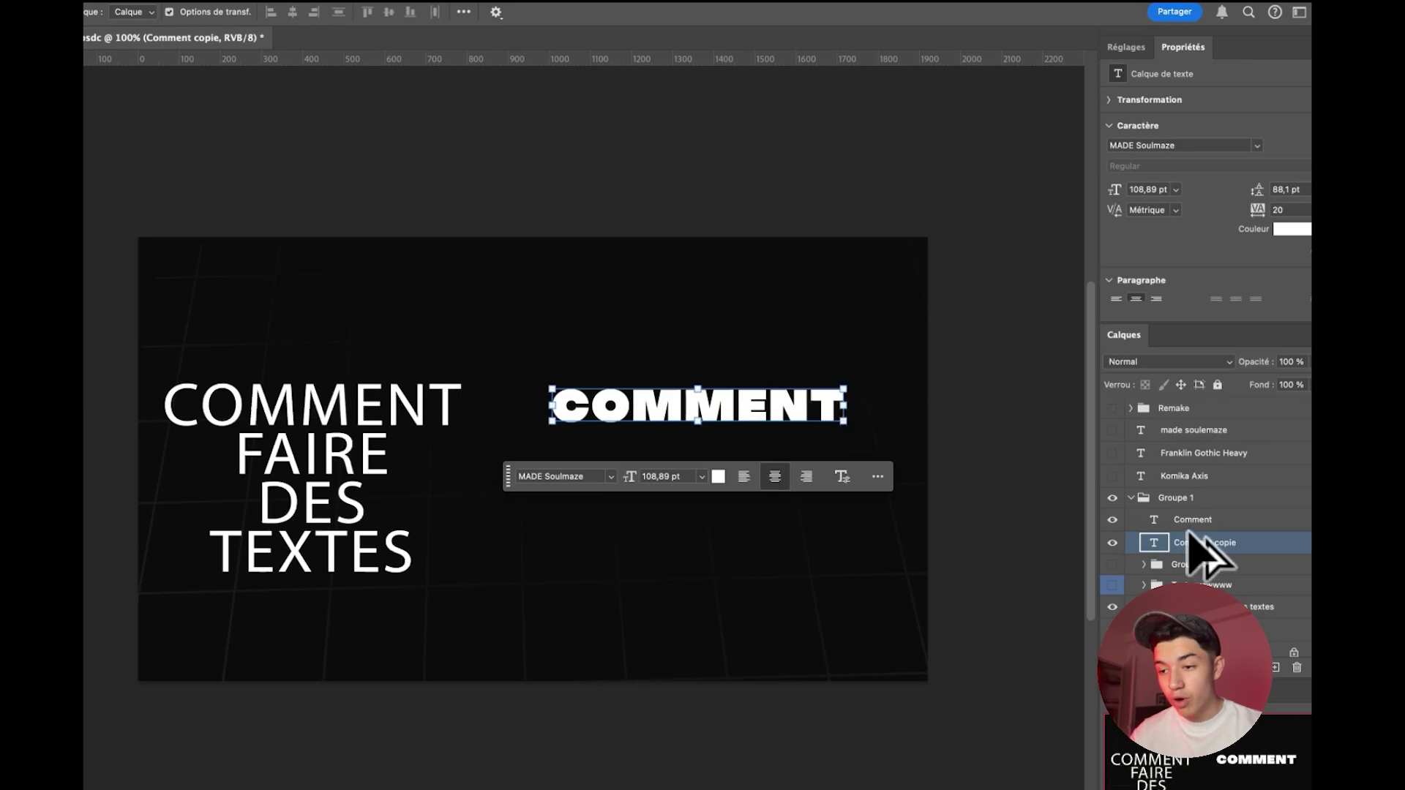
{"action": "key", "text": "ctrl+z"}
{"action": "left_click_drag", "start_coordinate": [711, 415], "coordinate": [754, 466]}
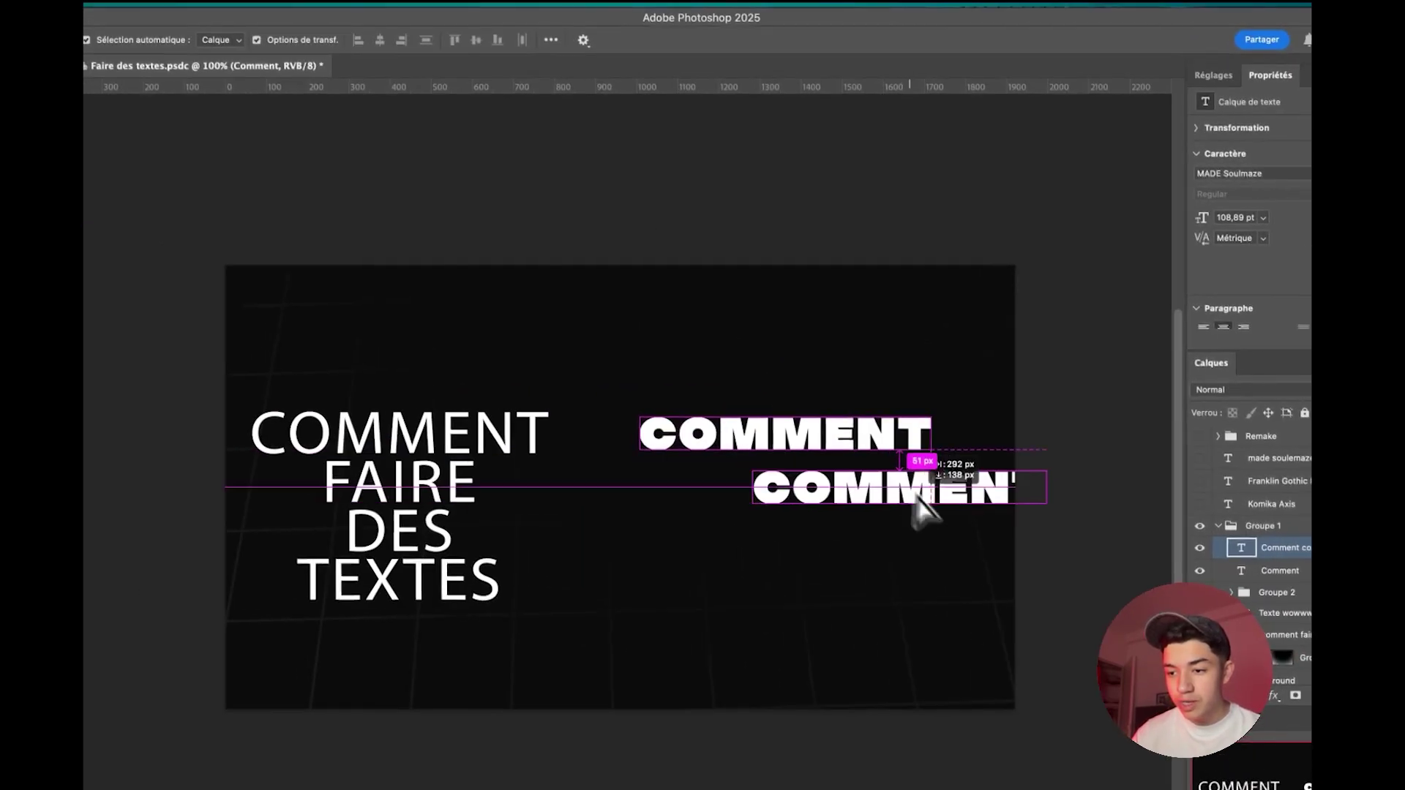
{"action": "left_click_drag", "start_coordinate": [845, 494], "coordinate": [801, 499]}
{"action": "double_click", "coordinate": [802, 501]}
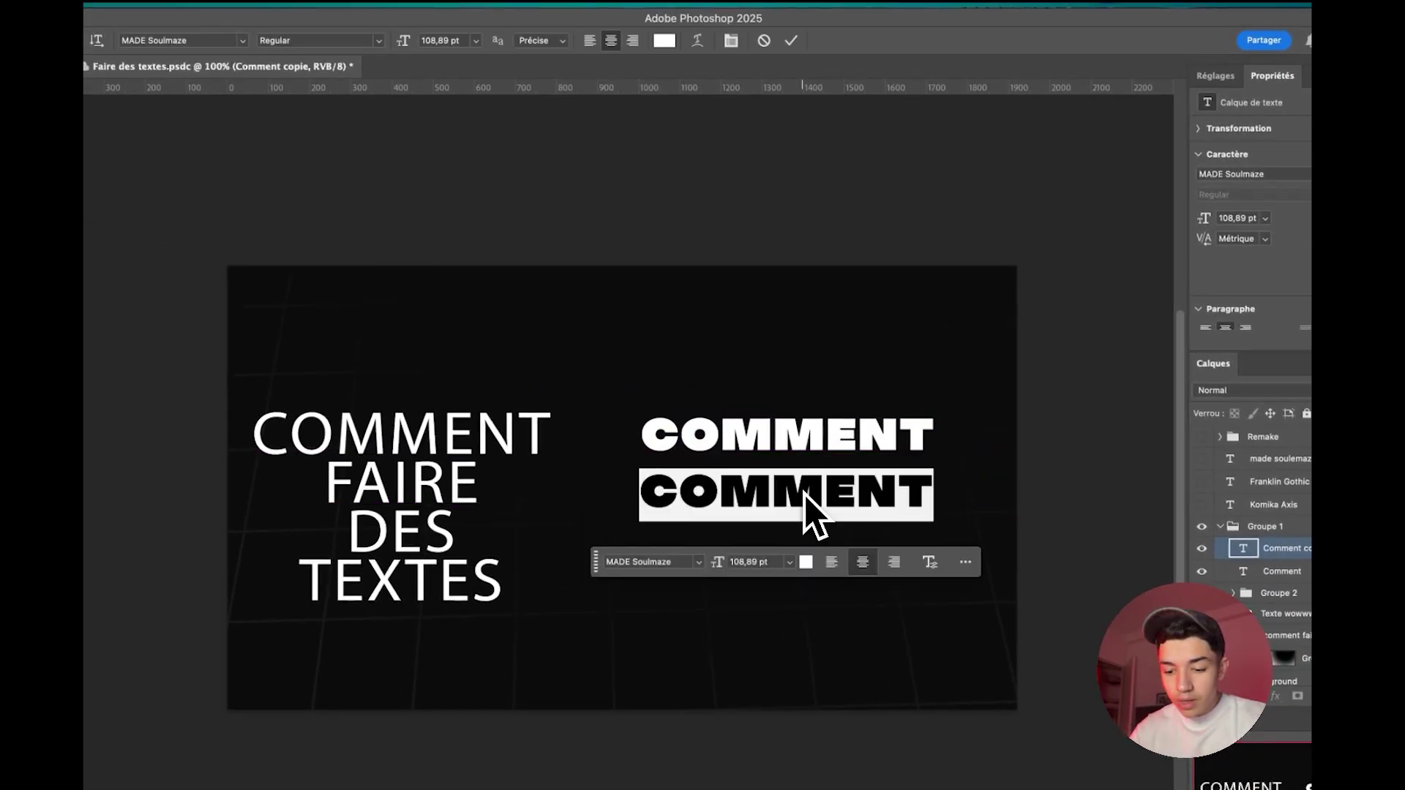
Step: Type FAIRE DES in Franklin Gothic Heavy and stretch it with a free transform
{"action": "type", "text": "FAIRE DES"}
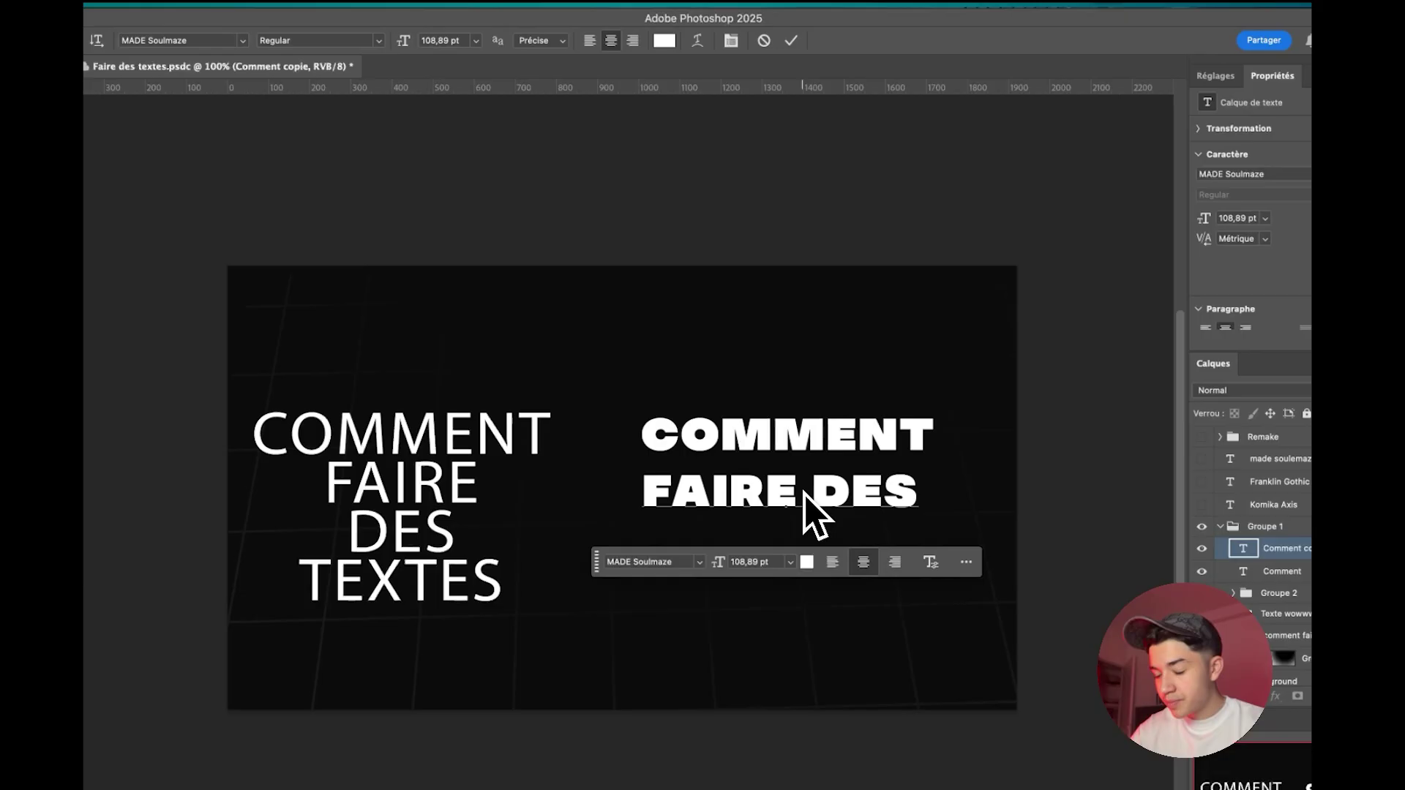
{"action": "key", "text": "ctrl+a"}
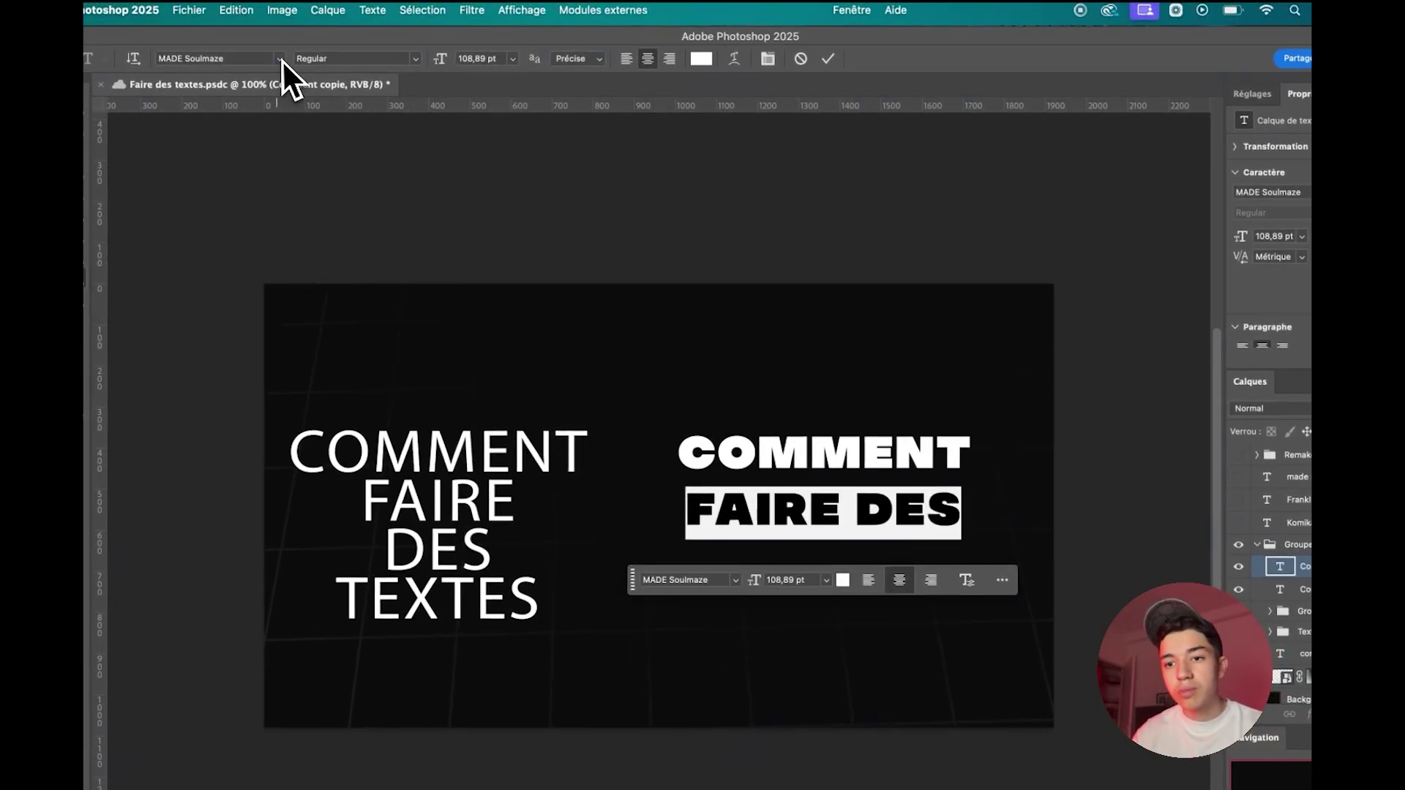
{"action": "left_click", "coordinate": [279, 59]}
{"action": "left_click", "coordinate": [375, 183]}
{"action": "left_click", "coordinate": [1193, 485]}
{"action": "key", "text": "ctrl+t"}
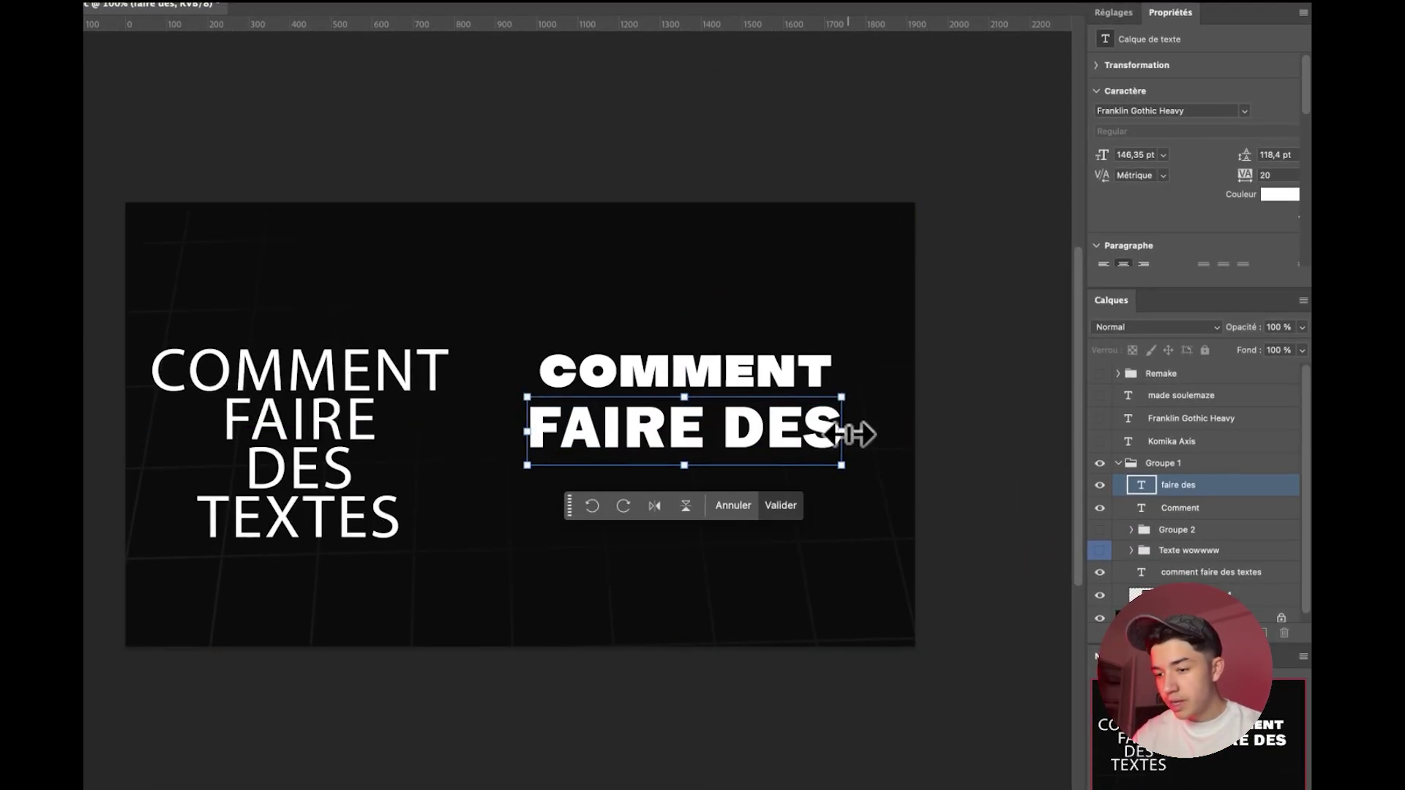
{"action": "key", "text": "Return"}
Step: Option-drag a copy of FAIRE DES below as a third line and retype it TEXTES
{"action": "left_click", "coordinate": [743, 376]}
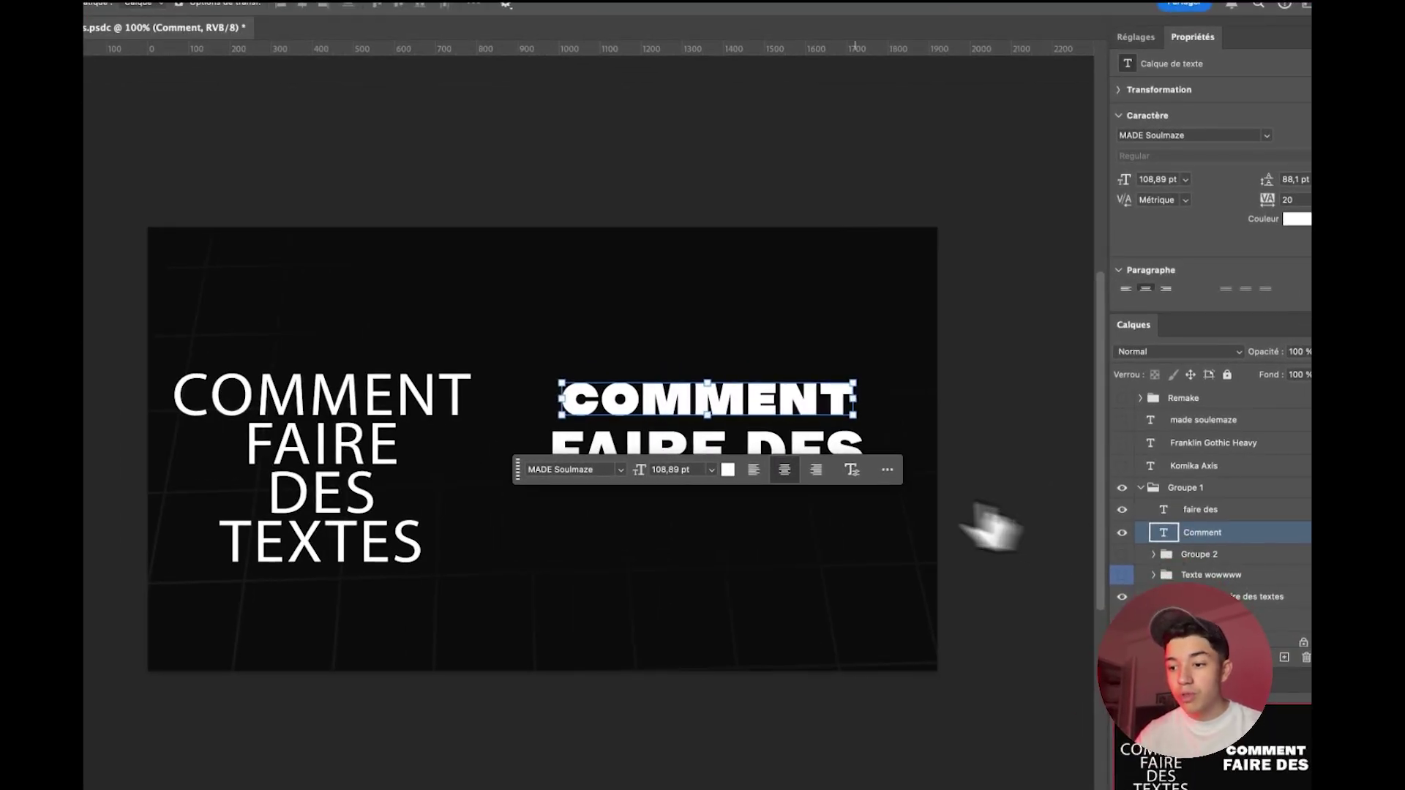
{"action": "left_click", "coordinate": [776, 450], "text": "shift"}
{"action": "left_click_drag", "start_coordinate": [776, 450], "coordinate": [776, 504]}
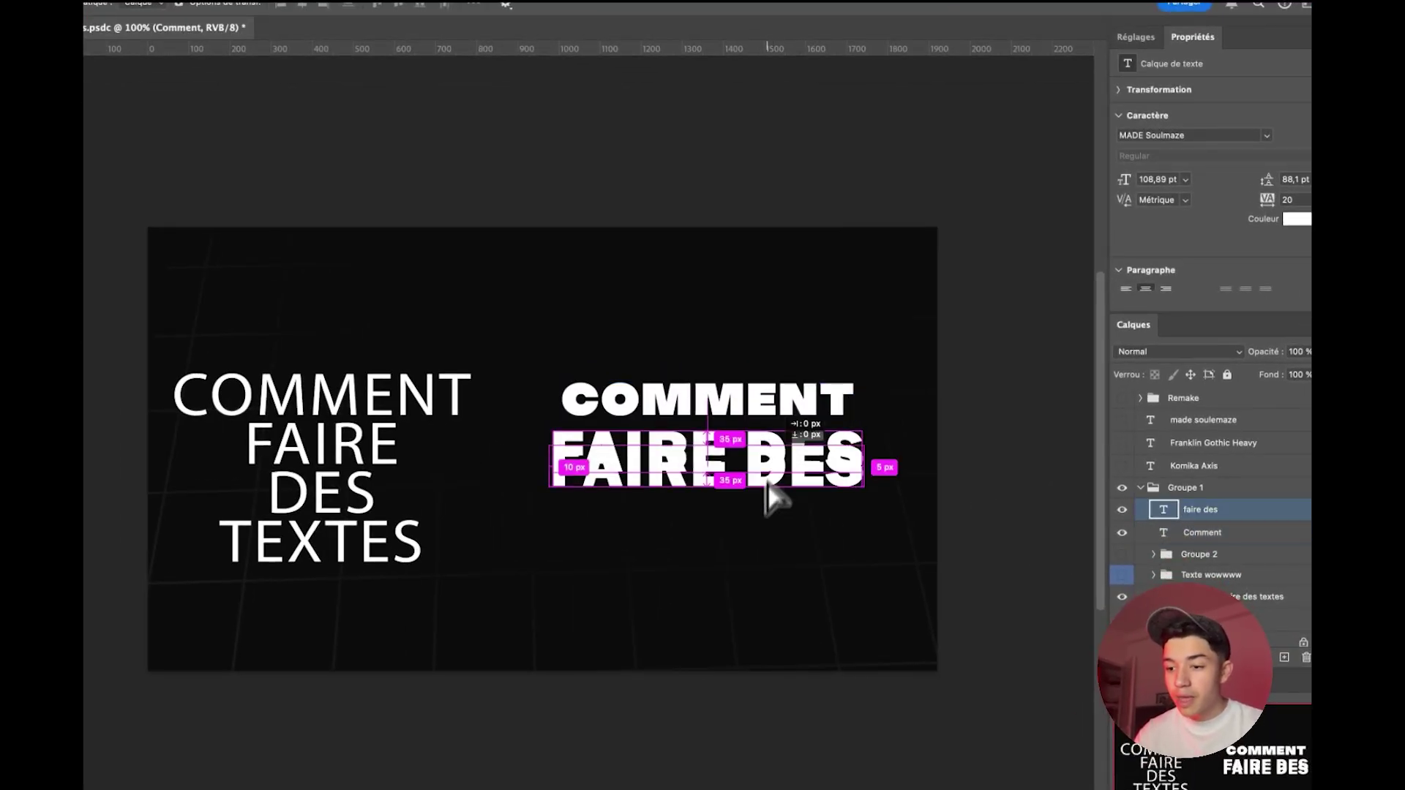
{"action": "double_click", "coordinate": [776, 504]}
{"action": "type", "text": "TEXTES"}
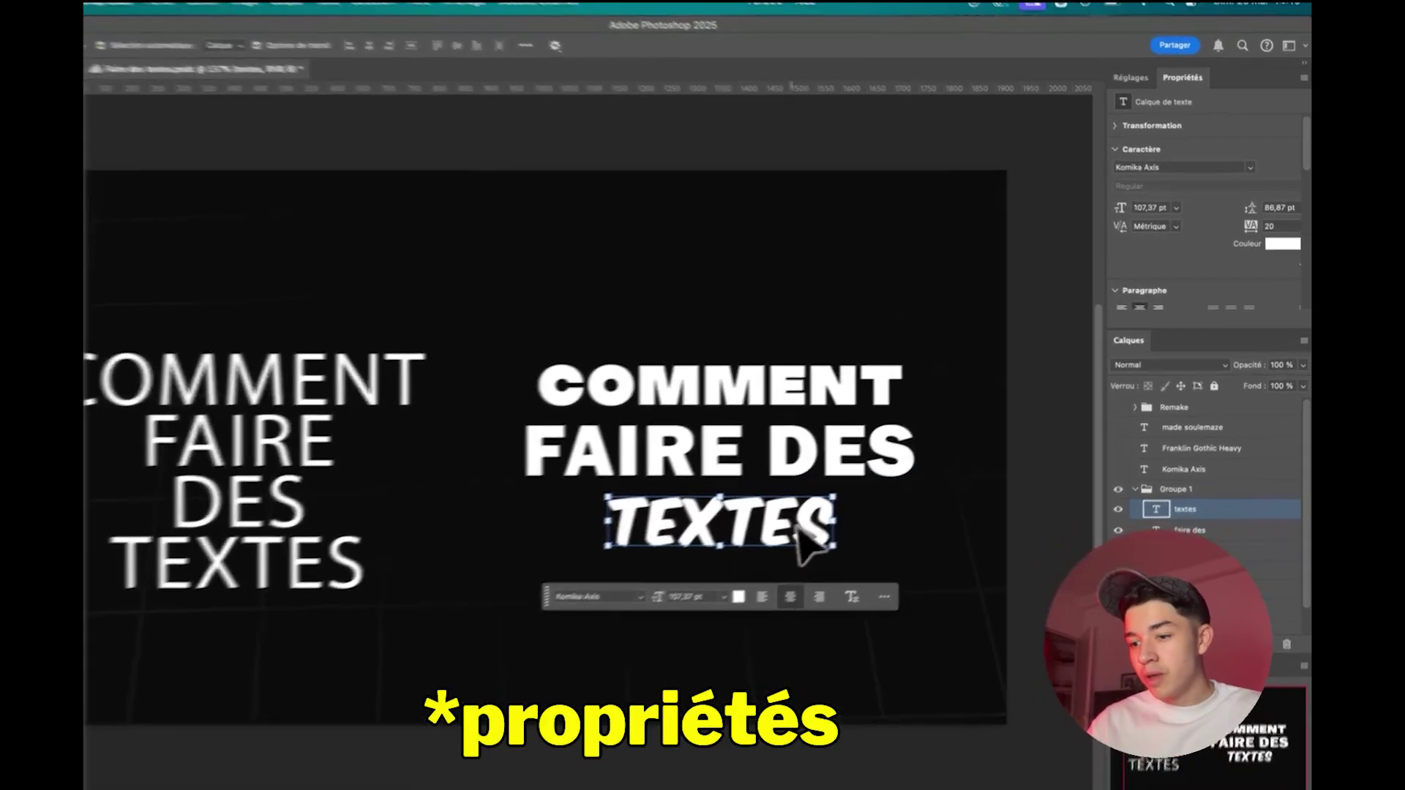
Step: Enlarge TEXTES and add a second line reading TEXTEESSSS beneath it
{"action": "double_click", "coordinate": [797, 531]}
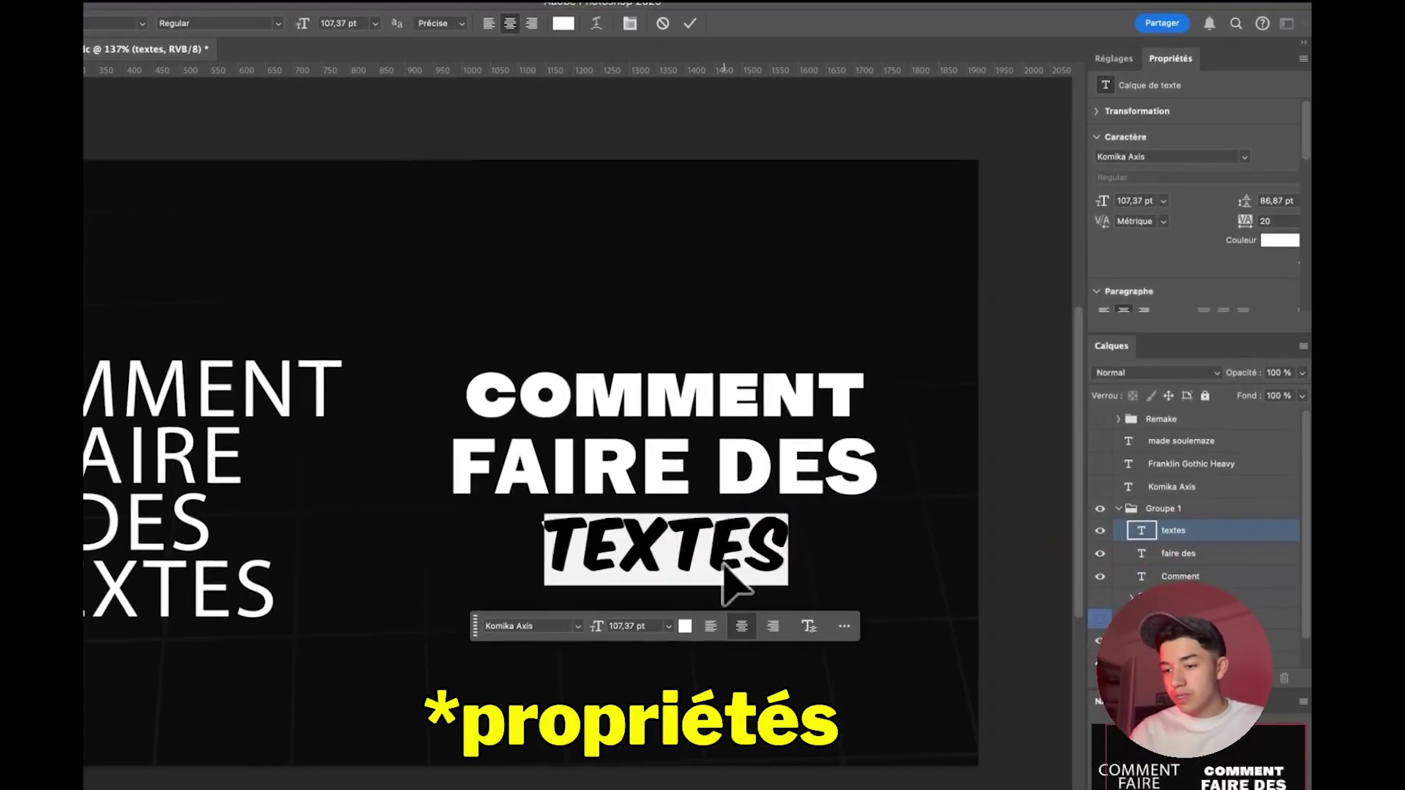
{"action": "left_click_drag", "start_coordinate": [1118, 366], "coordinate": [1120, 415]}
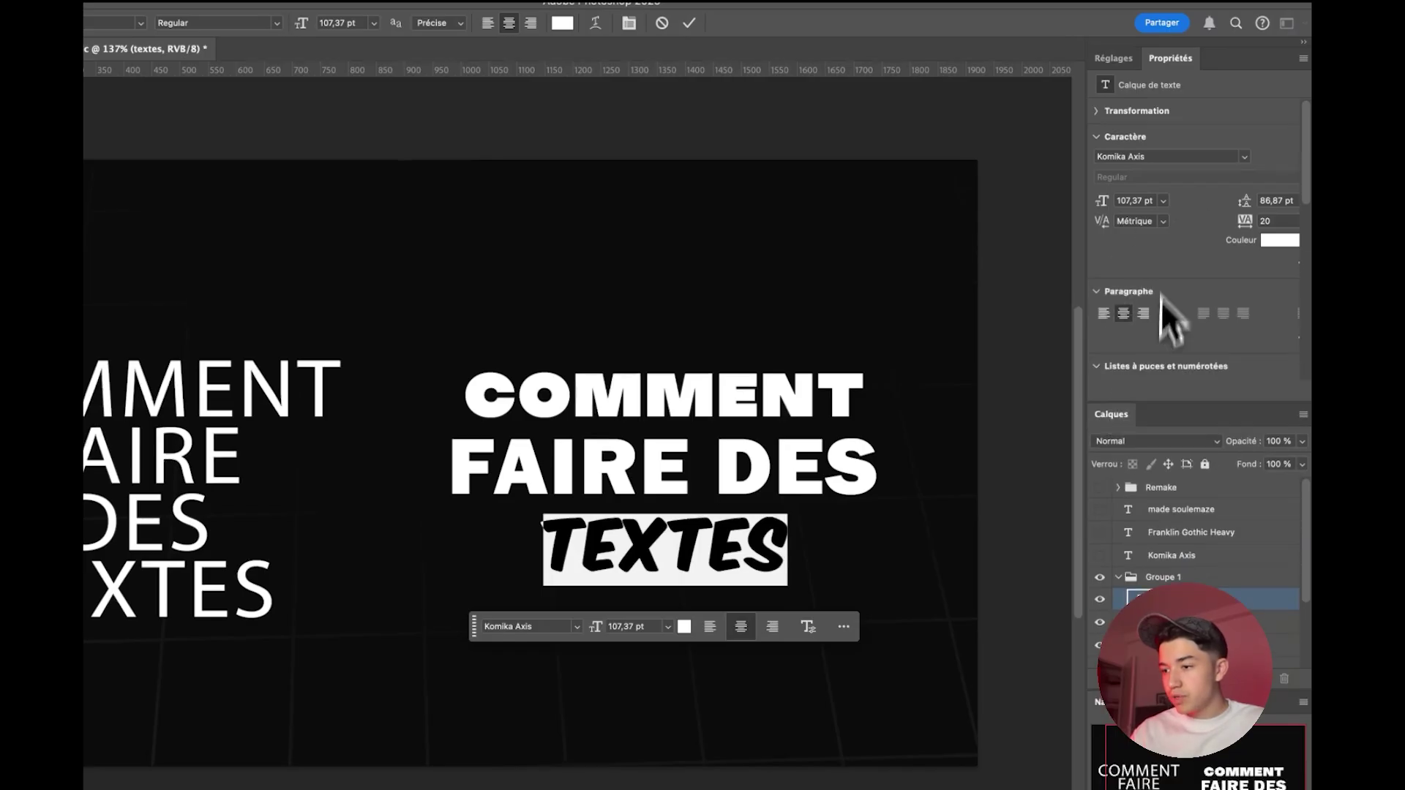
{"action": "left_click_drag", "start_coordinate": [1104, 205], "coordinate": [1218, 212]}
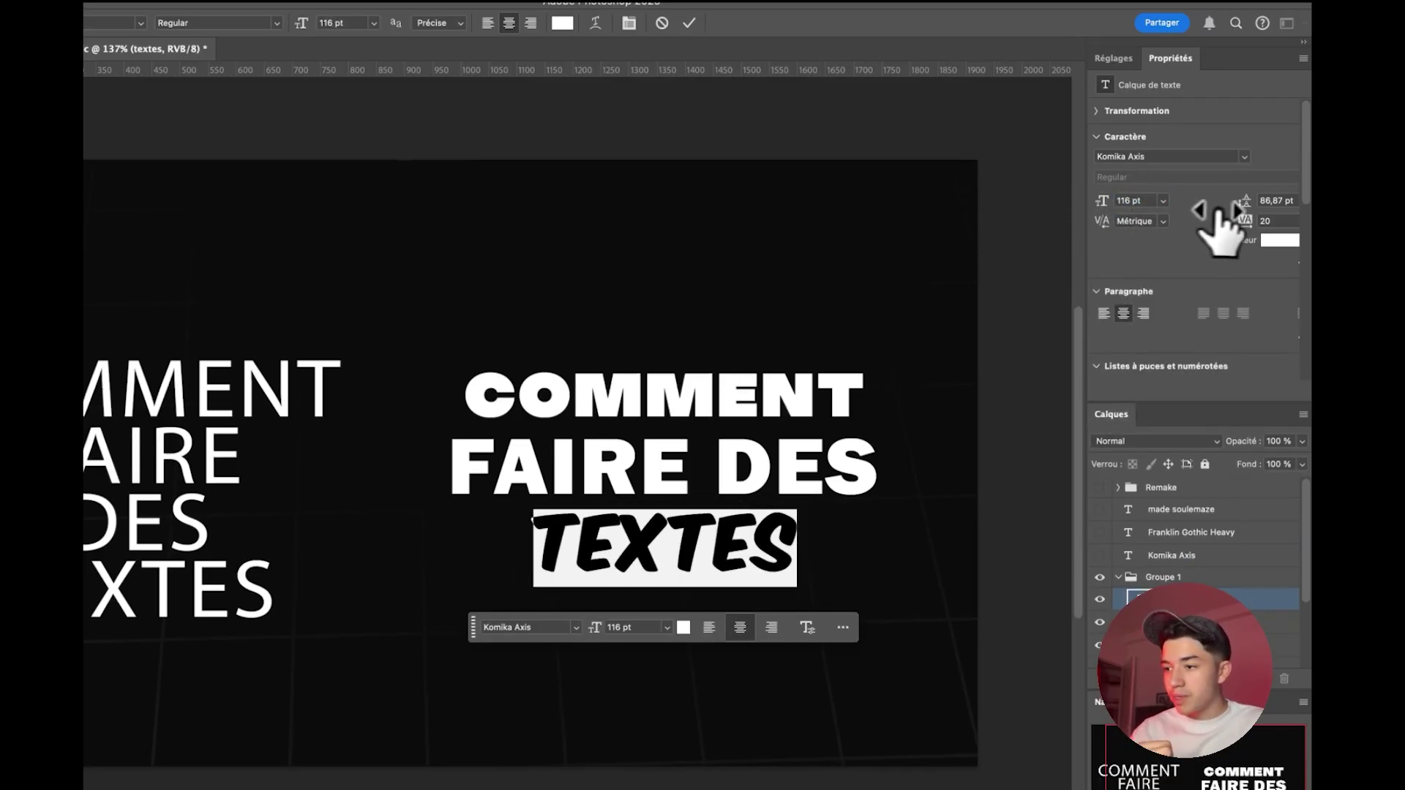
{"action": "left_click", "coordinate": [777, 523]}
{"action": "key", "text": "Return"}
{"action": "type", "text": "TEXTEESSSS"}
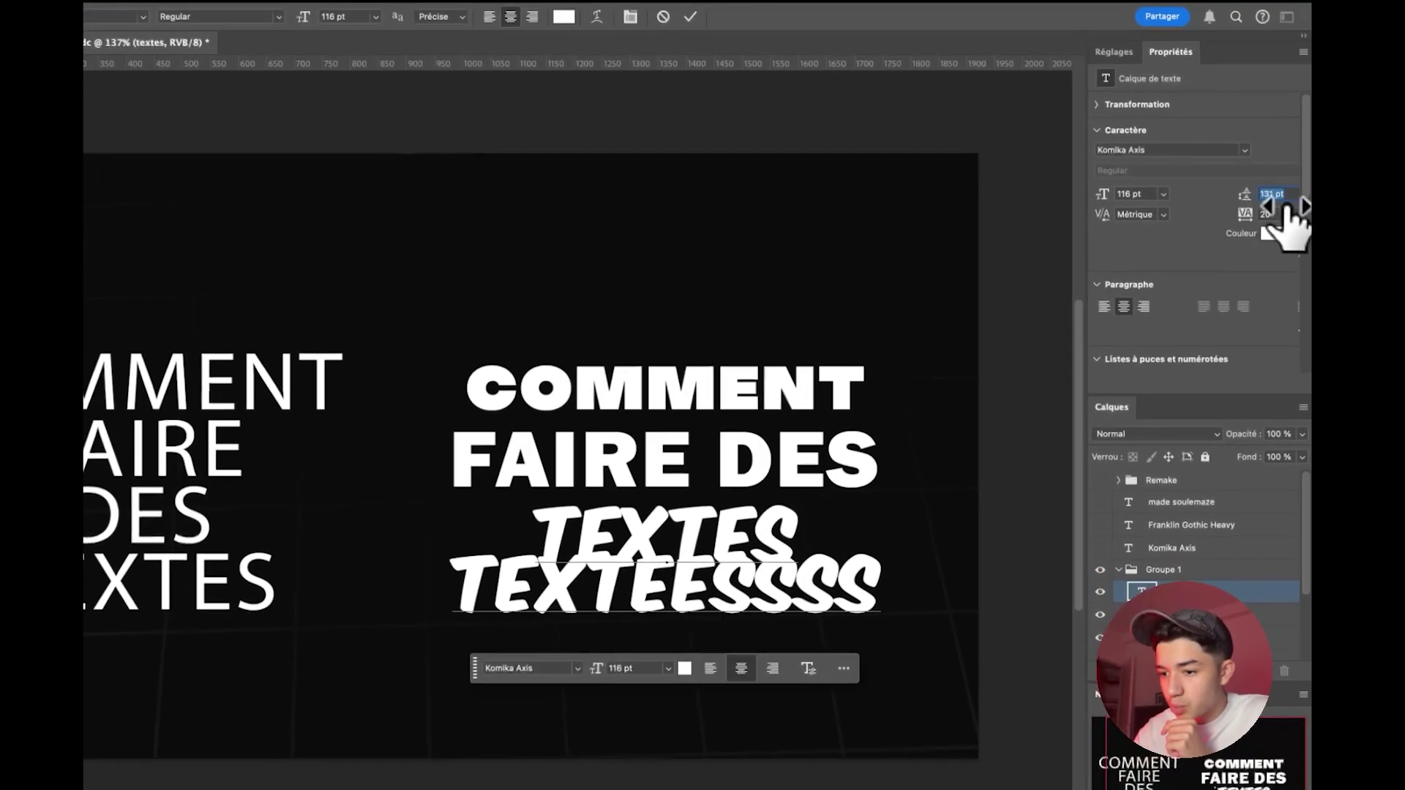
Step: Widen the line spacing, reset tracking to 0 and centre-align the TEXTES lines
{"action": "mouse_move", "coordinate": [1253, 212]}
{"action": "left_mouse_down"}
{"action": "mouse_move", "coordinate": [1291, 219]}
{"action": "mouse_move", "coordinate": [1247, 252]}
{"action": "mouse_move", "coordinate": [1262, 269]}
{"action": "mouse_move", "coordinate": [1273, 252]}
{"action": "left_mouse_up"}
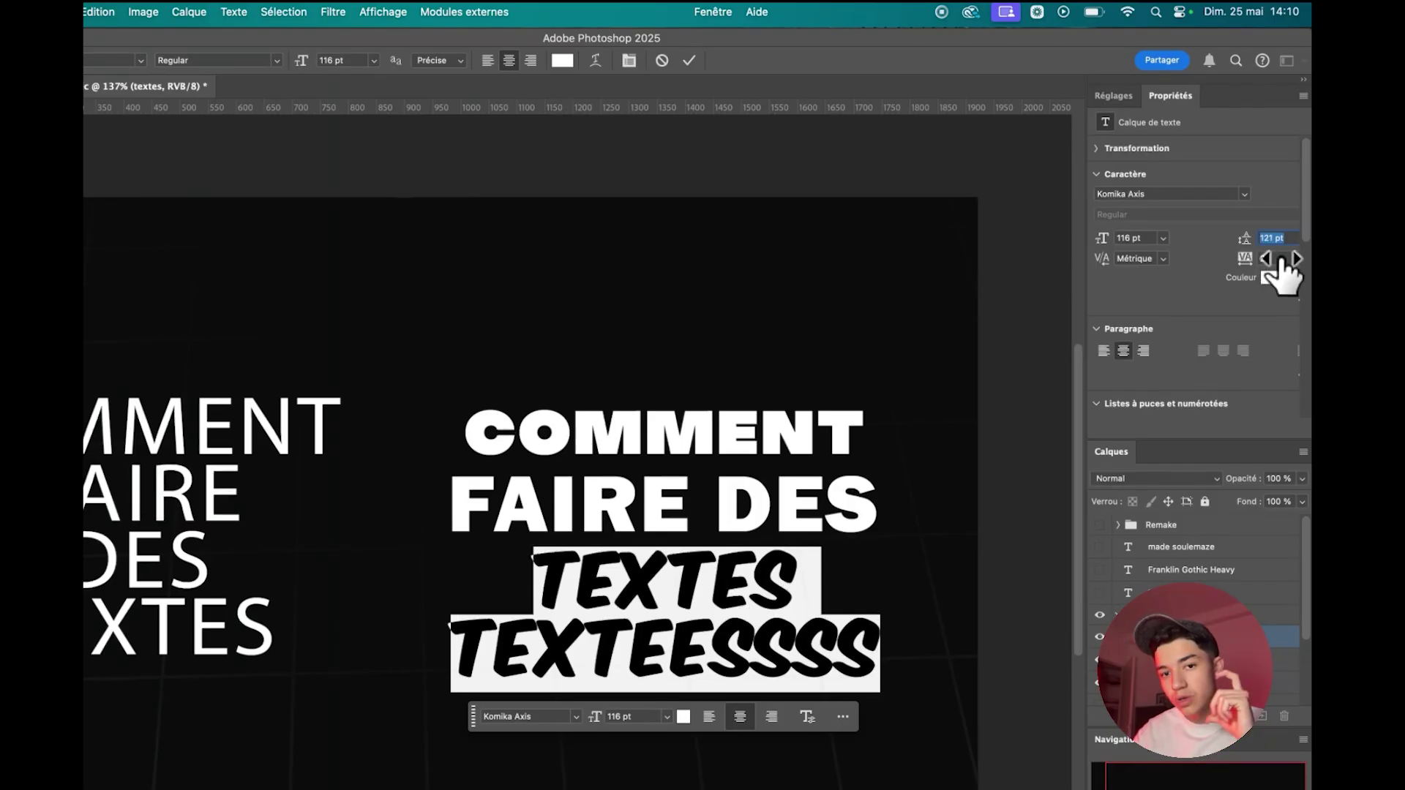
{"action": "left_click_drag", "start_coordinate": [1273, 252], "coordinate": [1244, 257]}
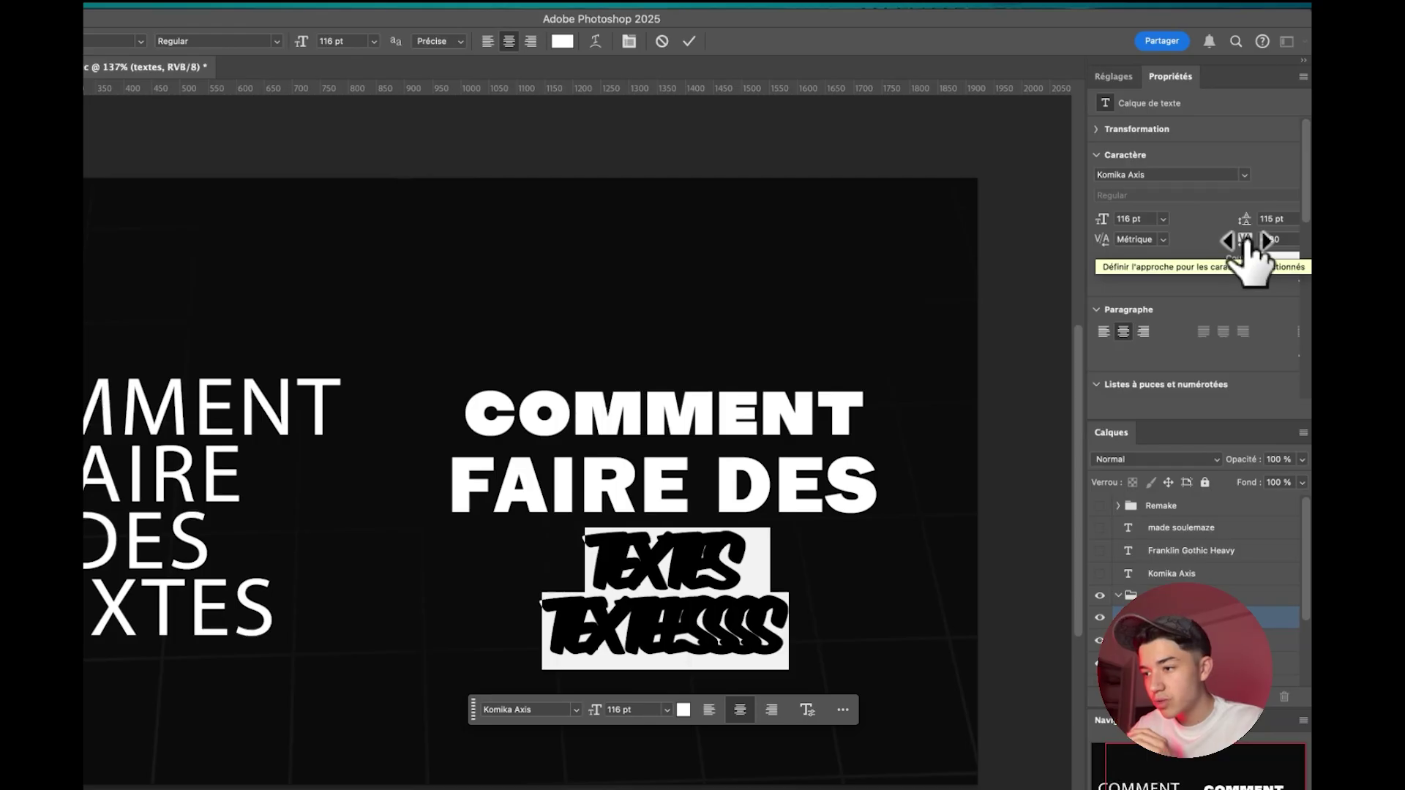
{"action": "left_click_drag", "start_coordinate": [1245, 243], "coordinate": [1260, 241]}
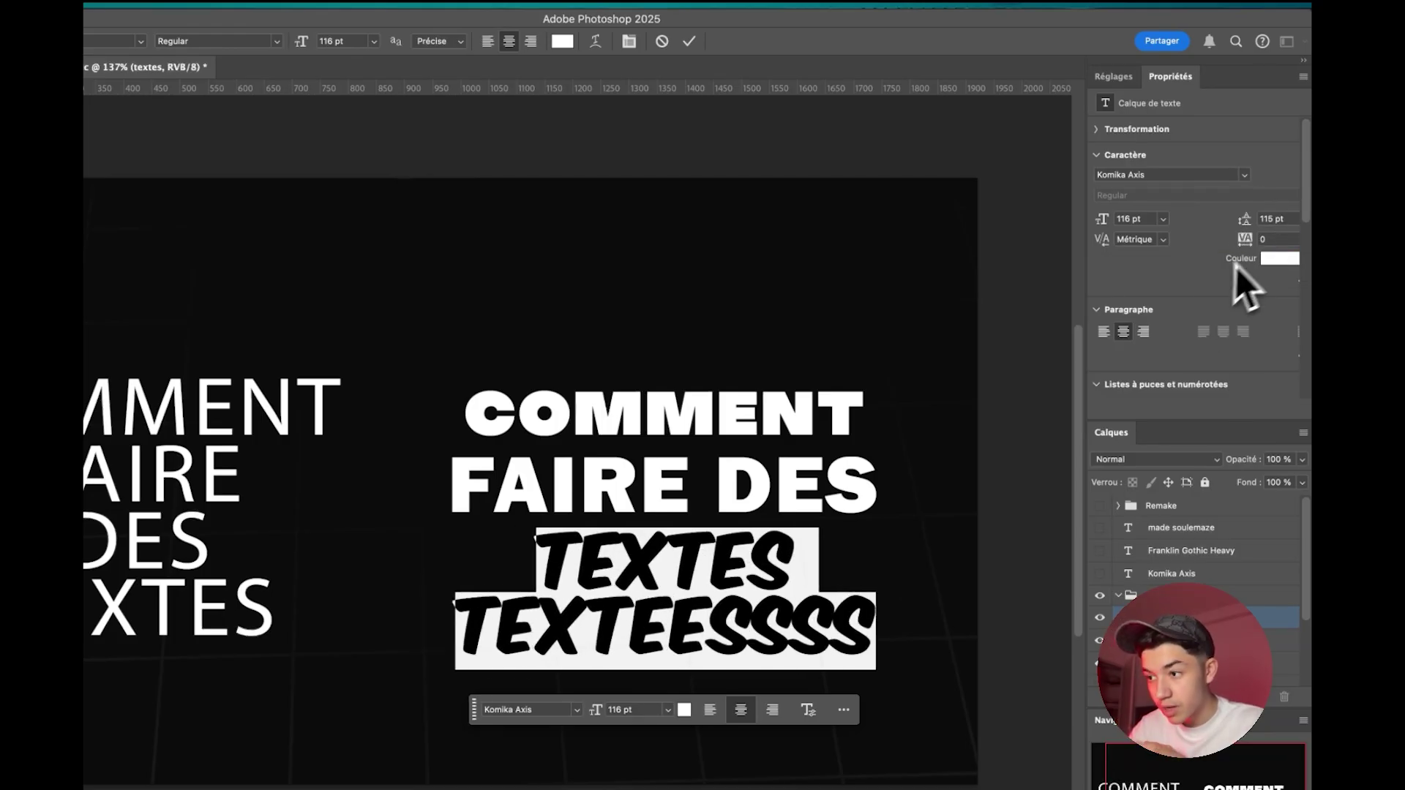
{"action": "left_click", "coordinate": [1103, 331]}
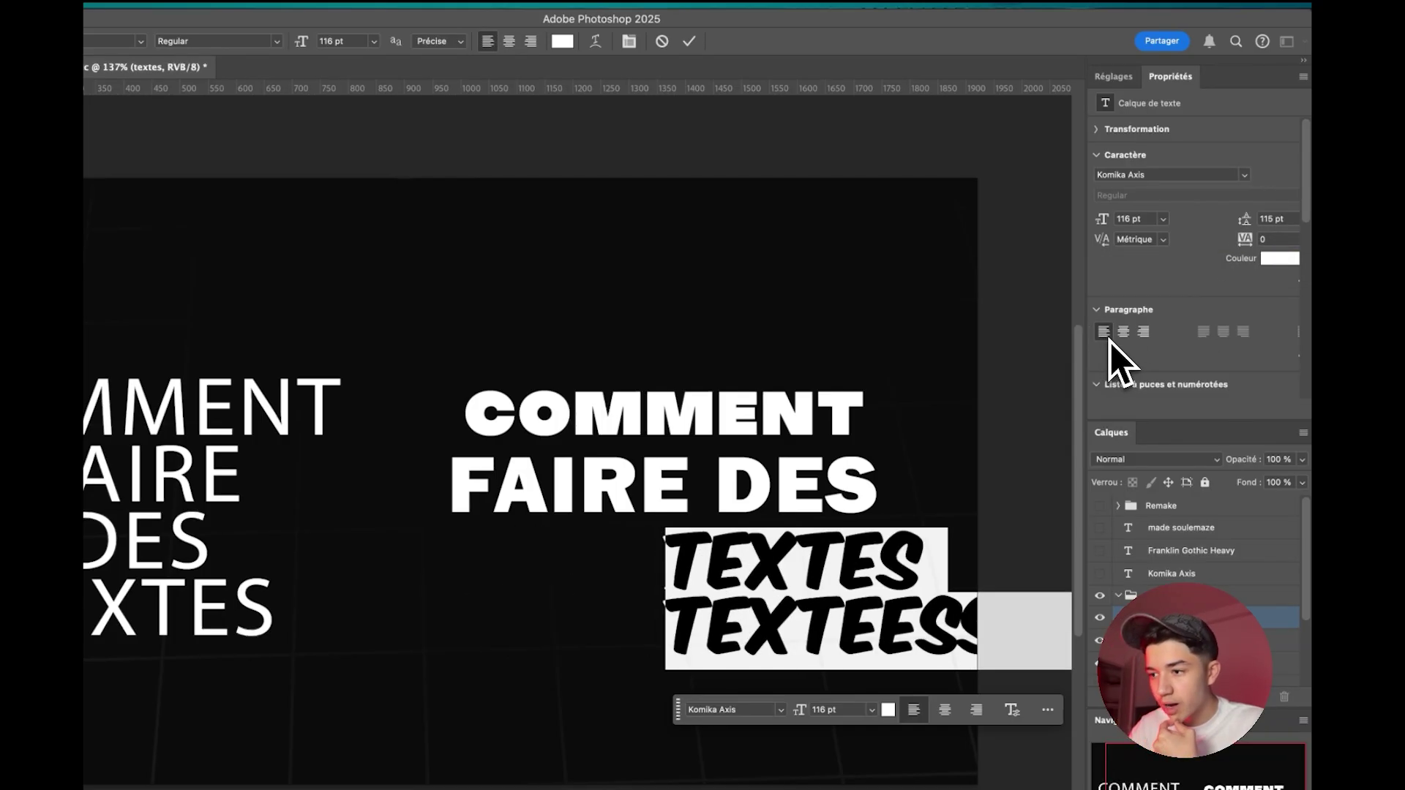
{"action": "left_click", "coordinate": [1123, 332]}
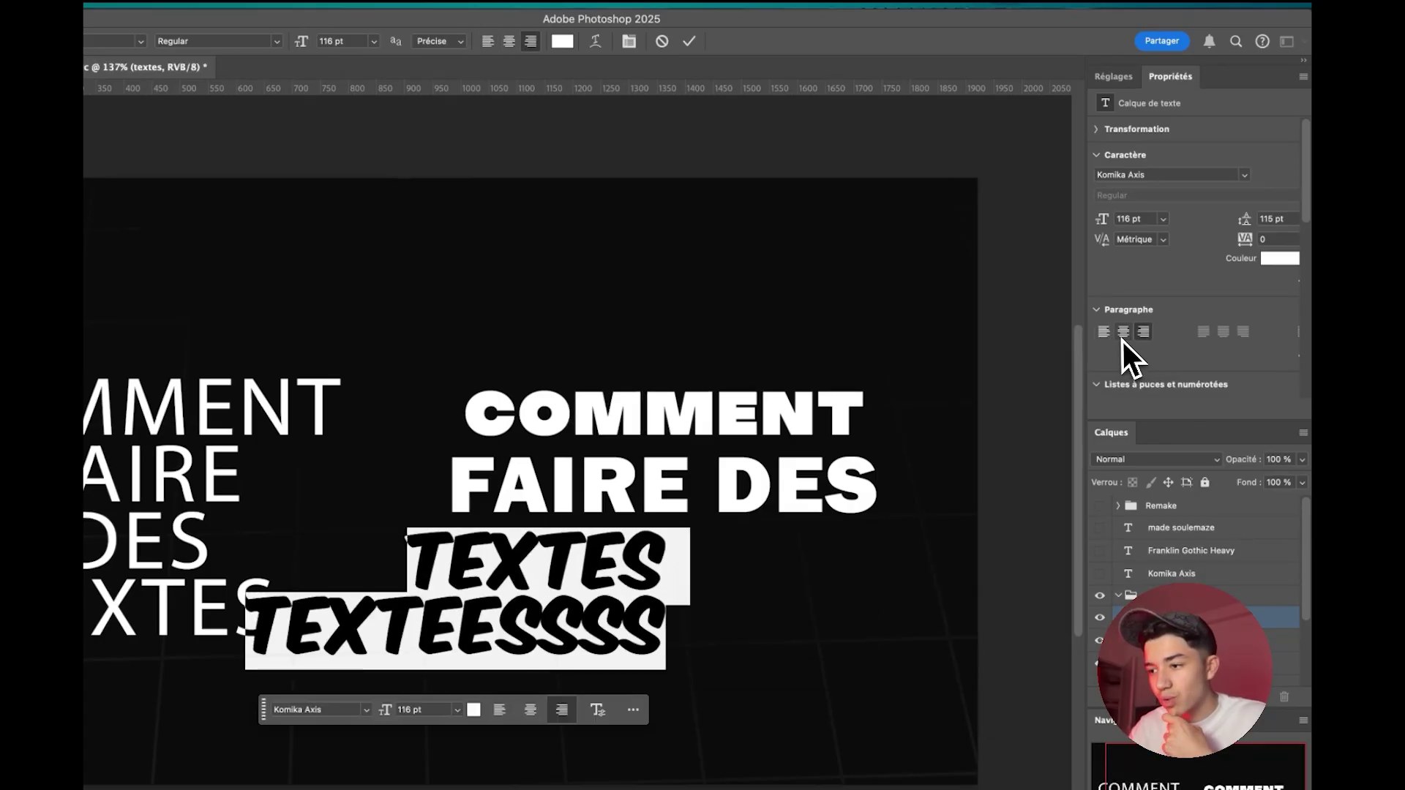
{"action": "left_click", "coordinate": [1123, 331]}
{"action": "scroll", "coordinate": [1141, 351], "scroll_direction": "down", "scroll_amount": 3}
{"action": "scroll", "coordinate": [1146, 354], "scroll_direction": "down", "scroll_amount": 2}
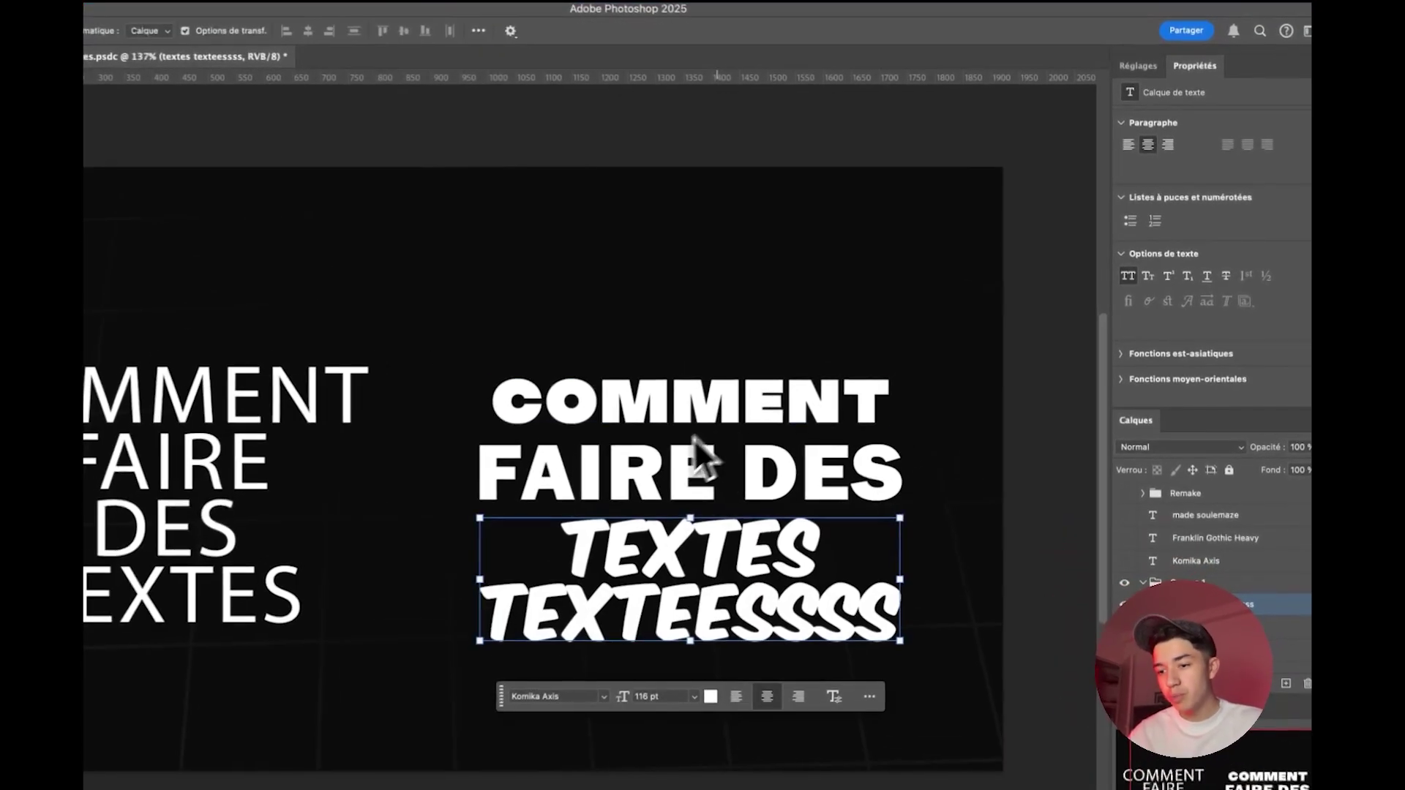
{"action": "triple_click", "coordinate": [724, 439]}
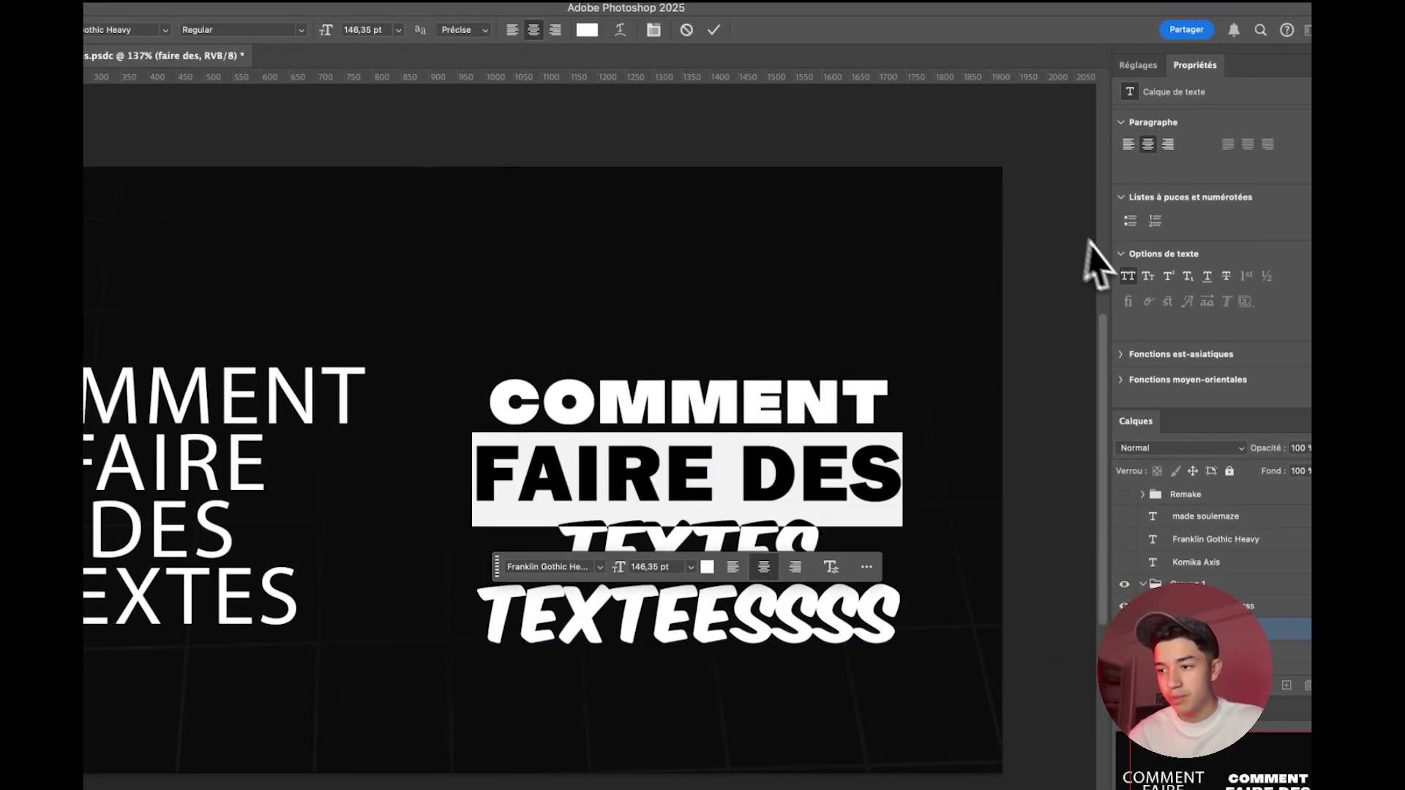
{"action": "left_click", "coordinate": [1127, 278]}
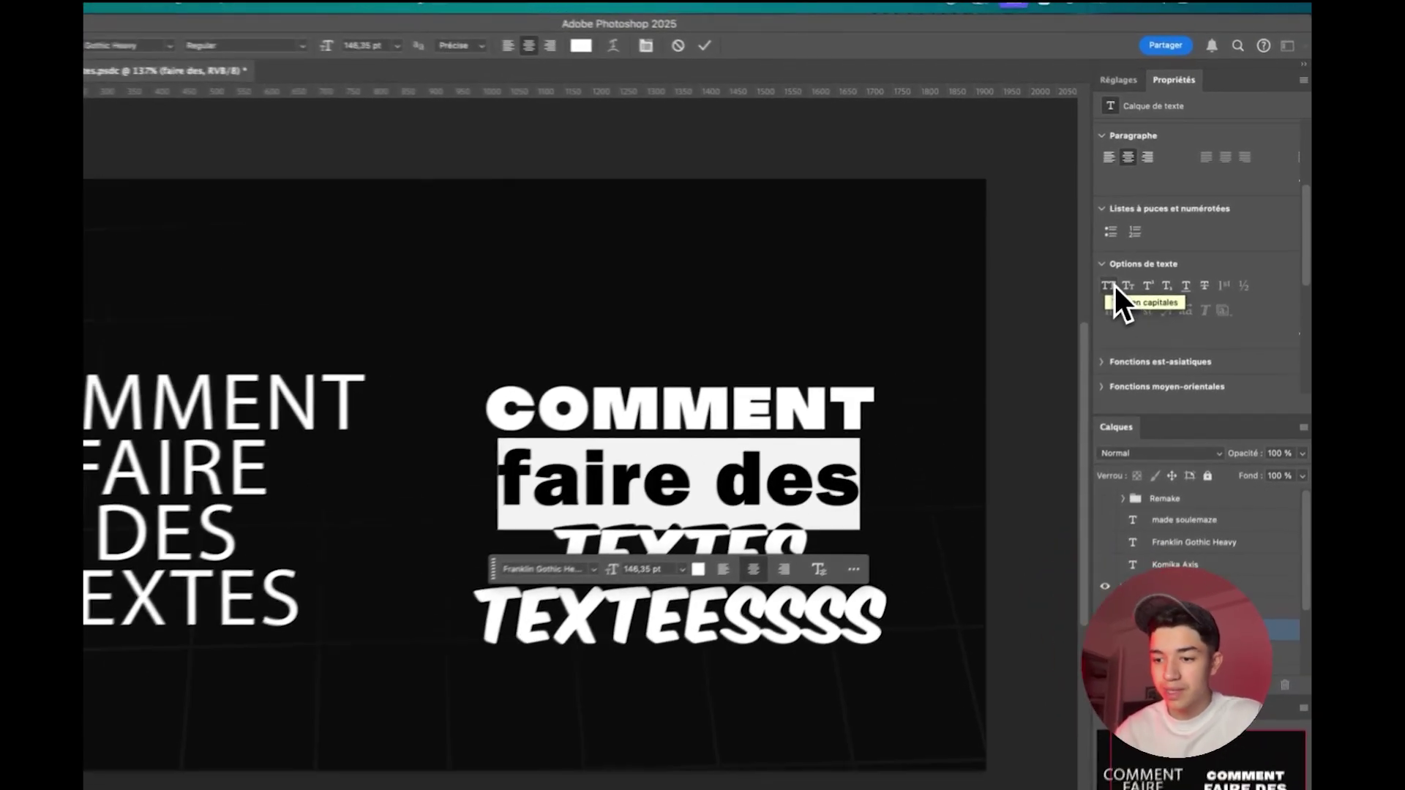
{"action": "left_click", "coordinate": [1131, 272]}
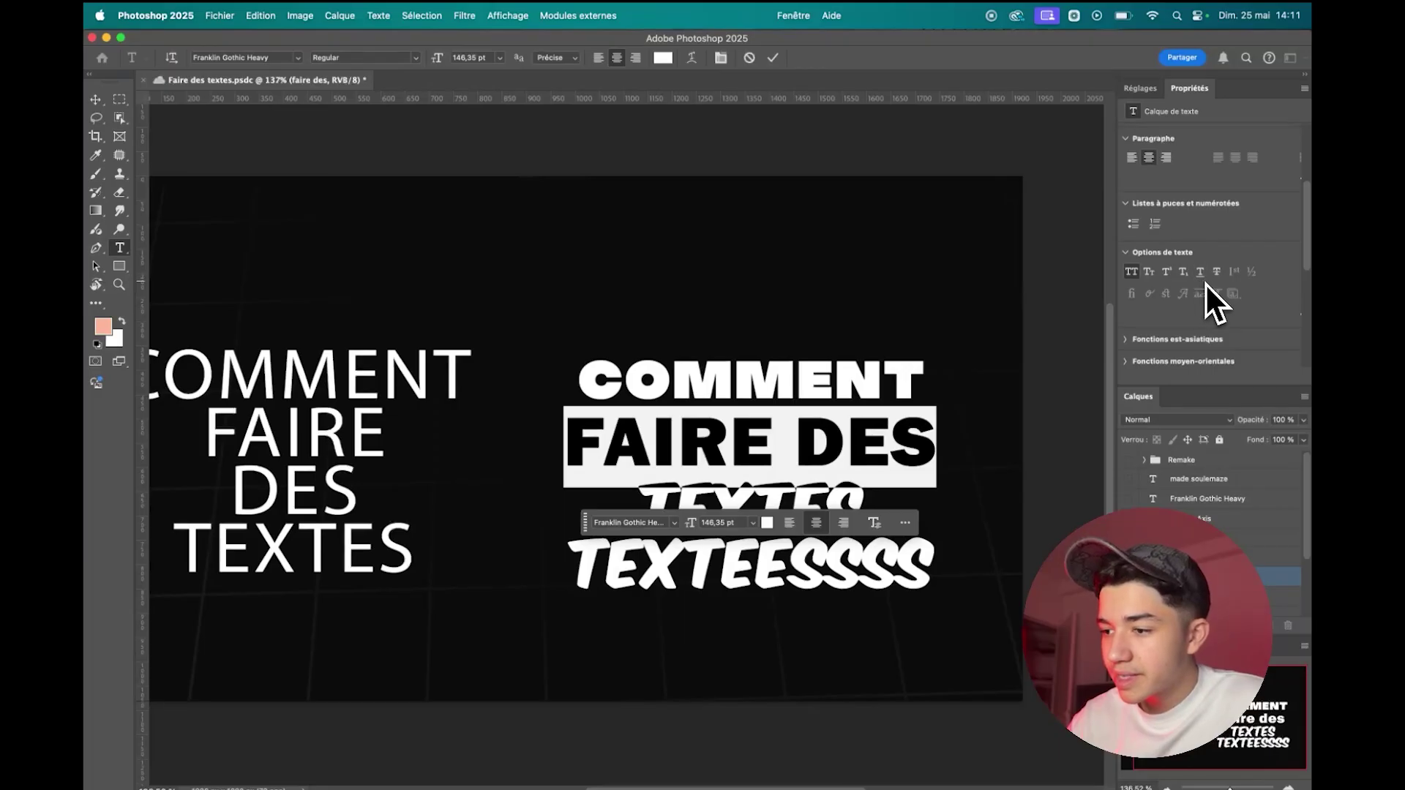
{"action": "scroll", "coordinate": [1203, 282], "scroll_direction": "down", "scroll_amount": 3}
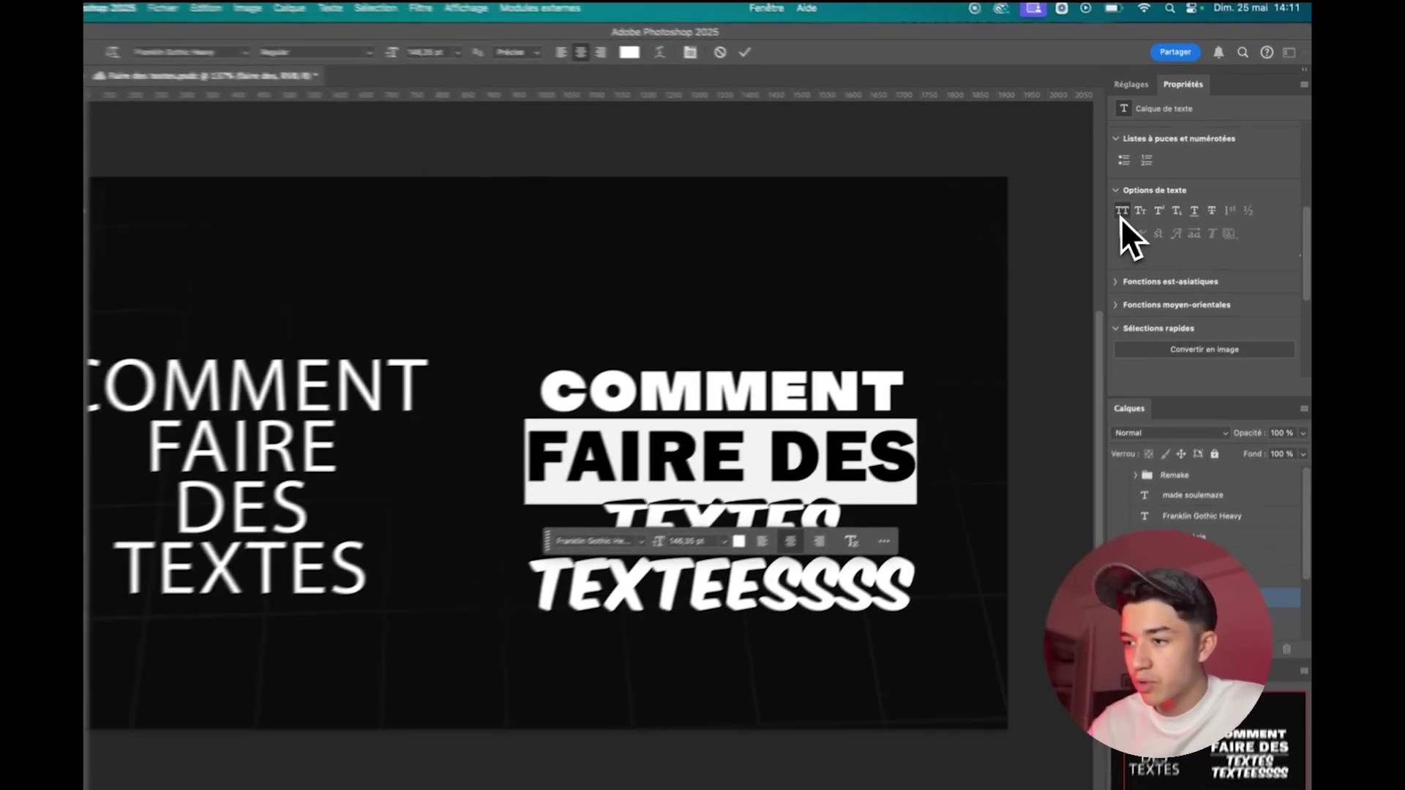
{"action": "scroll", "coordinate": [1169, 221], "scroll_direction": "up", "scroll_amount": 5}
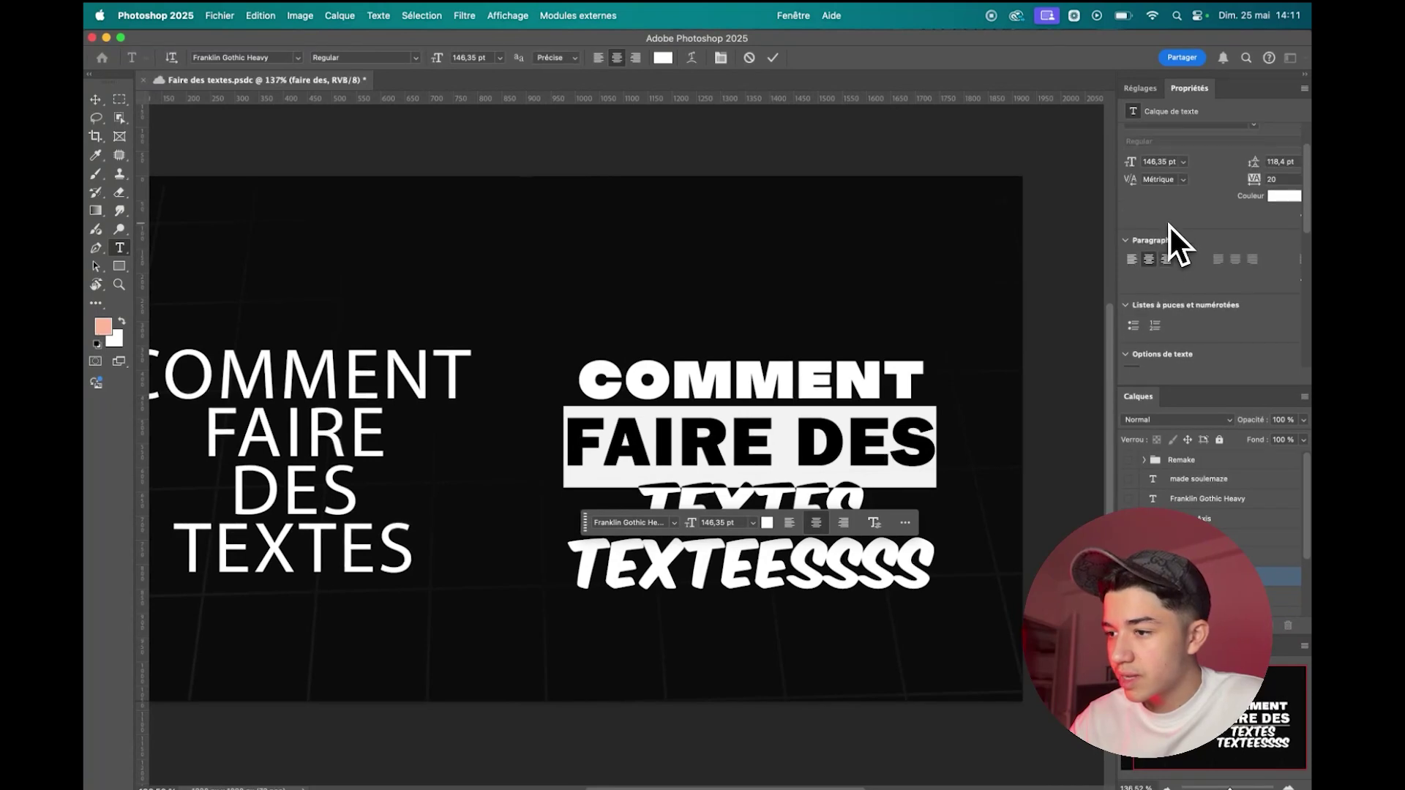
{"action": "left_click", "coordinate": [1207, 558], "text": "shift"}
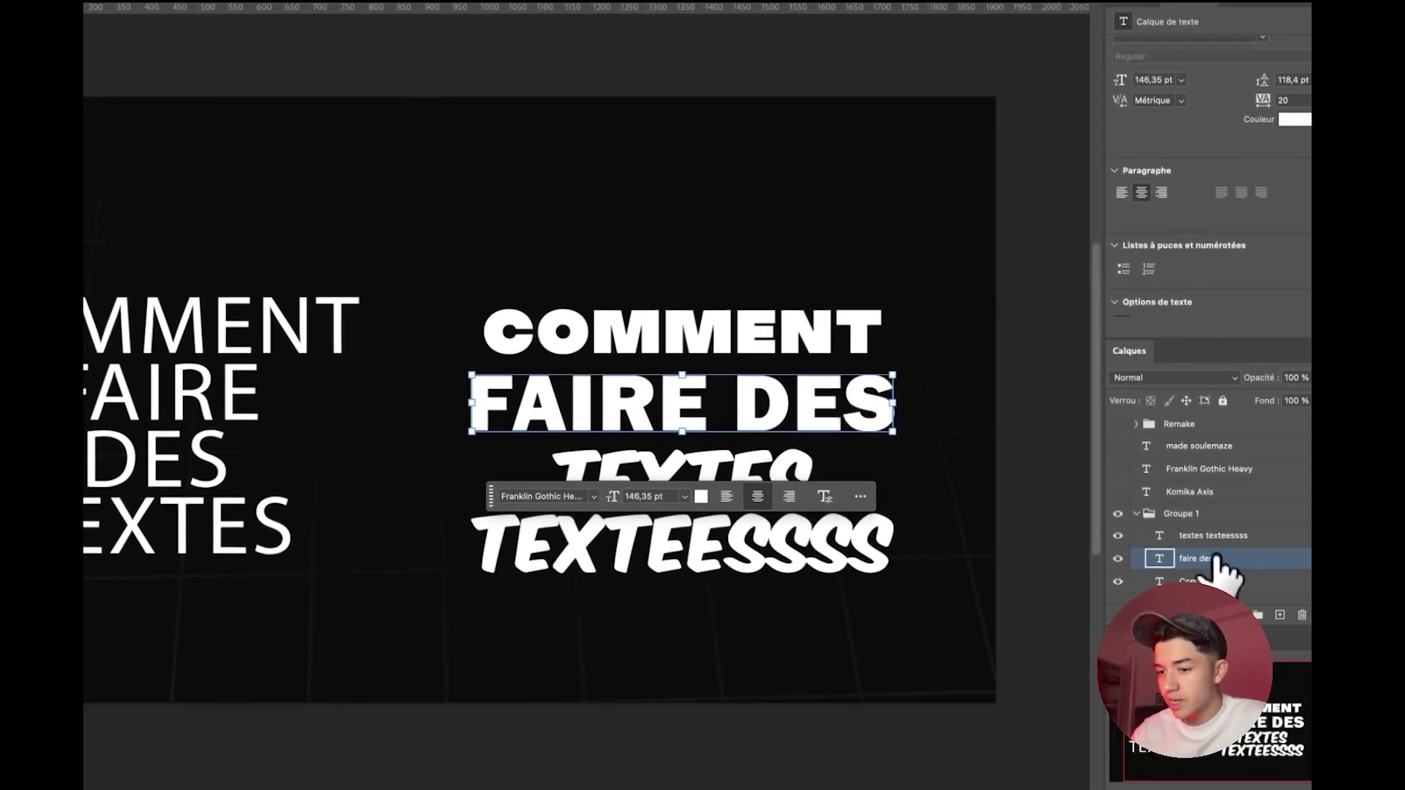
Step: Scale the TEXTES line up to about 141 pt
{"action": "double_click", "coordinate": [790, 541]}
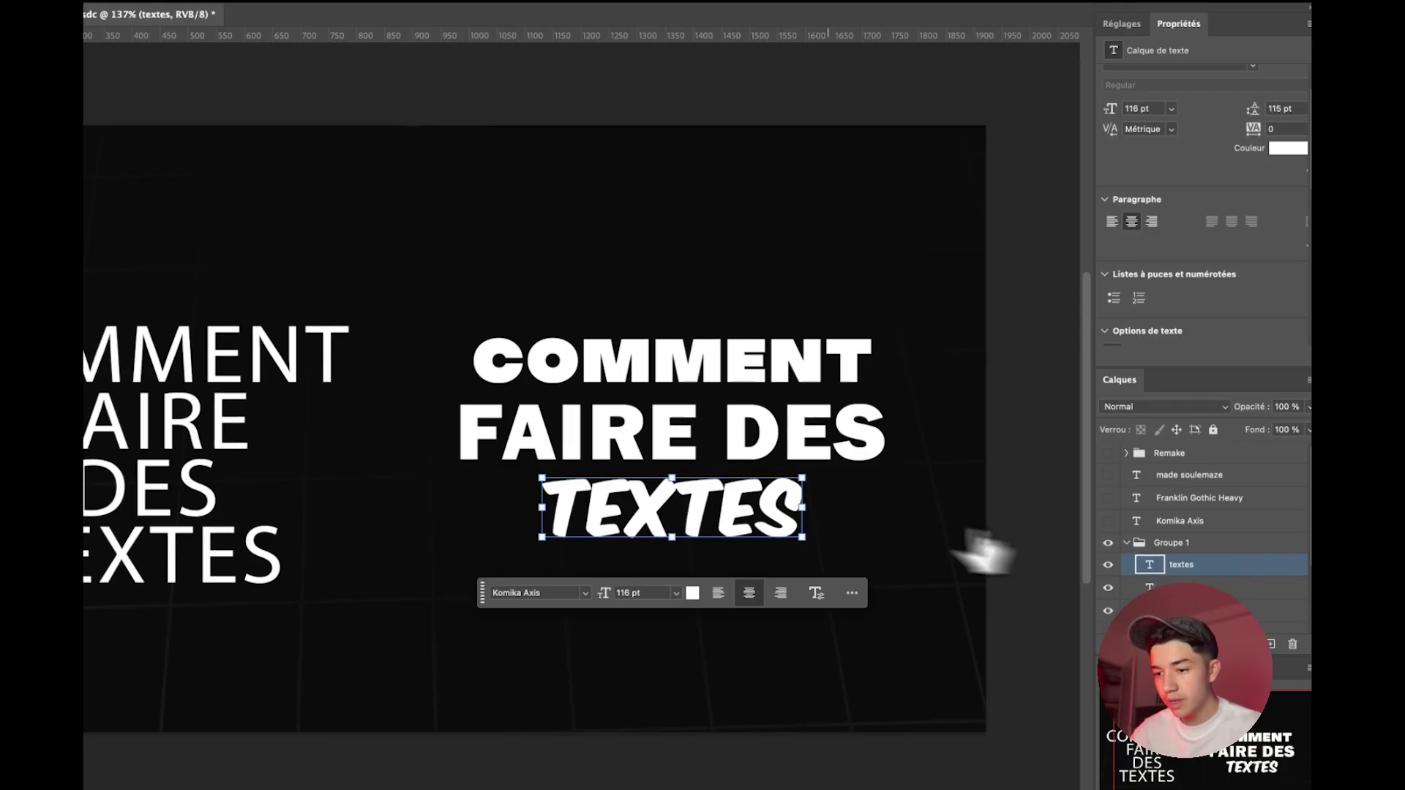
{"action": "left_click_drag", "start_coordinate": [812, 508], "coordinate": [845, 504]}
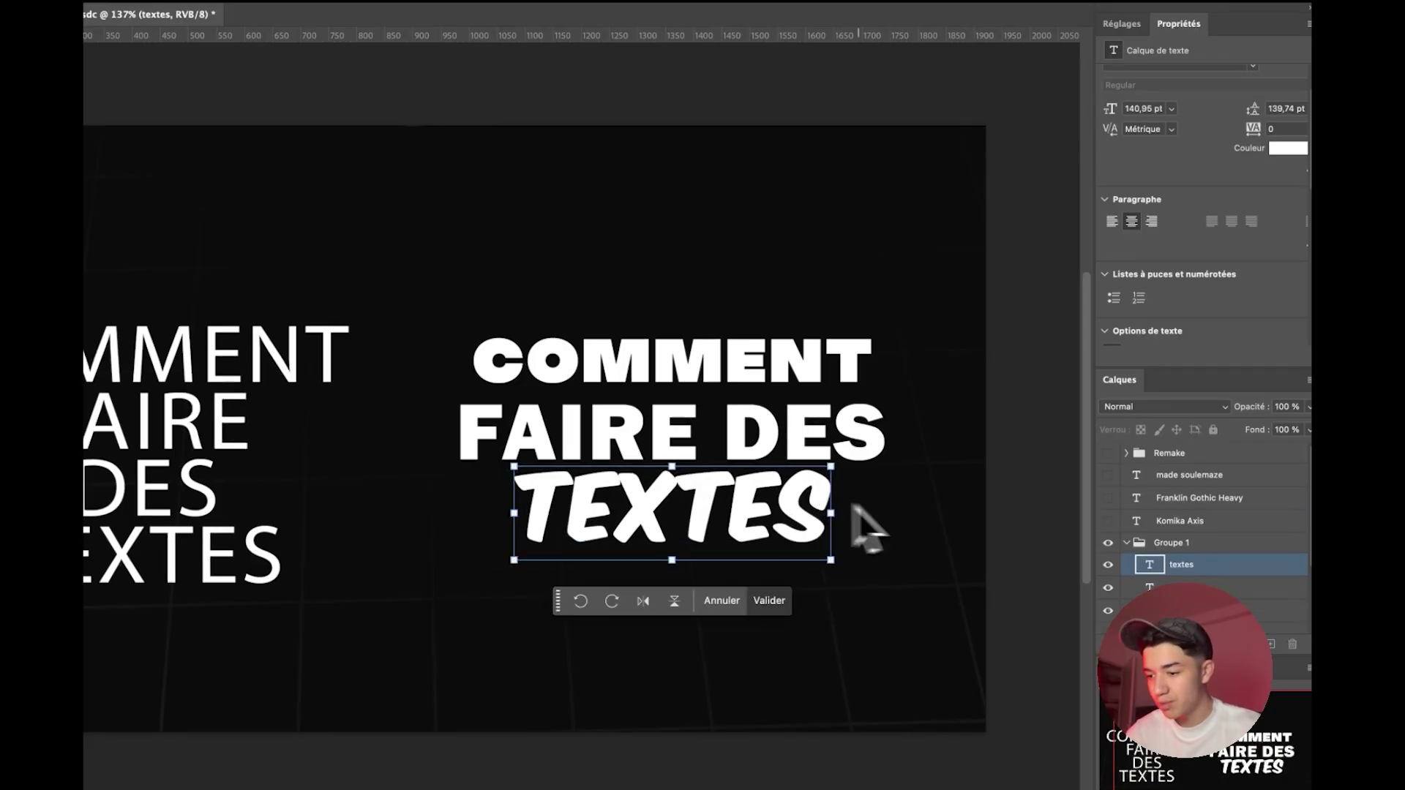
{"action": "left_click", "coordinate": [743, 457]}
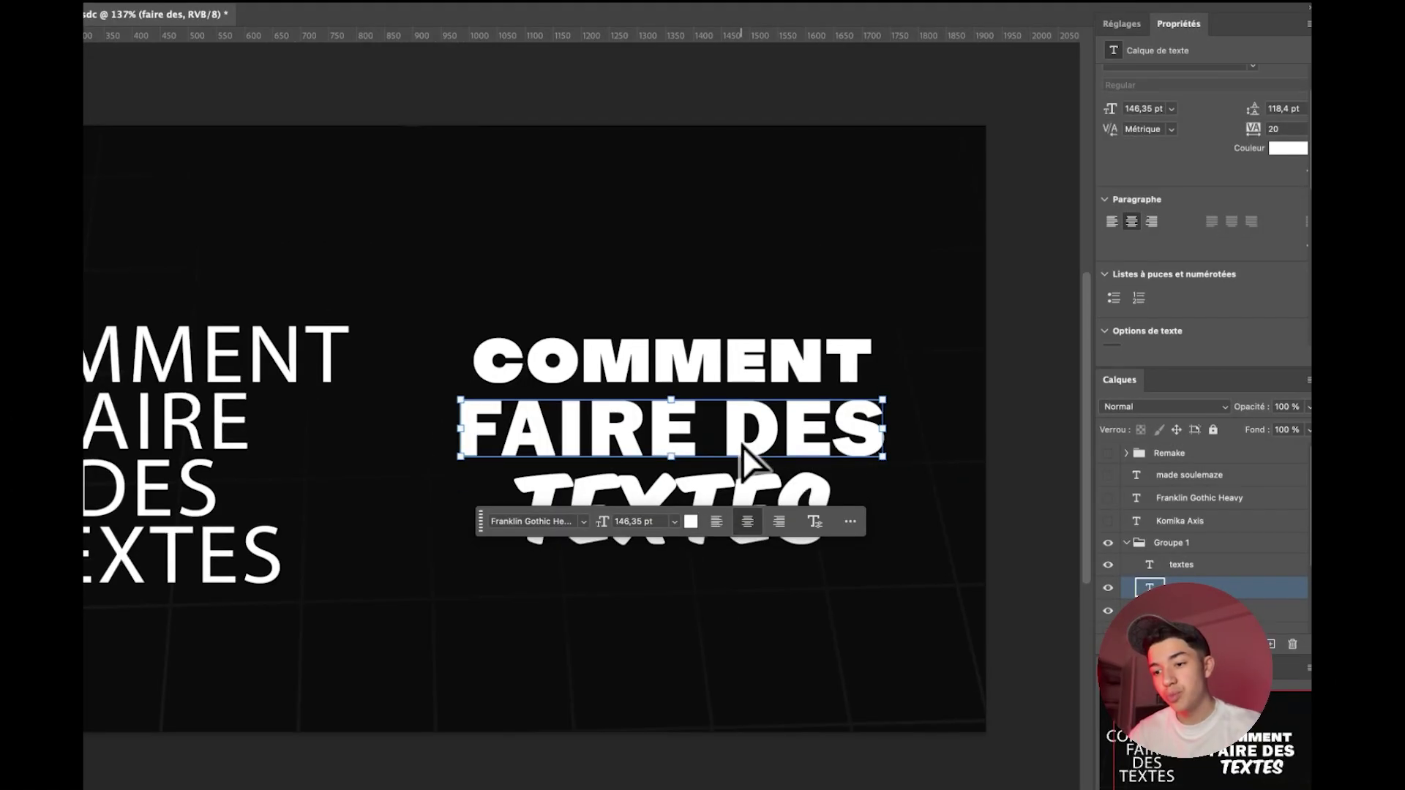
Step: Hide the styled title layers and move the plain COMMENT layer higher above FAIRE DES
{"action": "left_click", "coordinate": [716, 373], "text": "shift"}
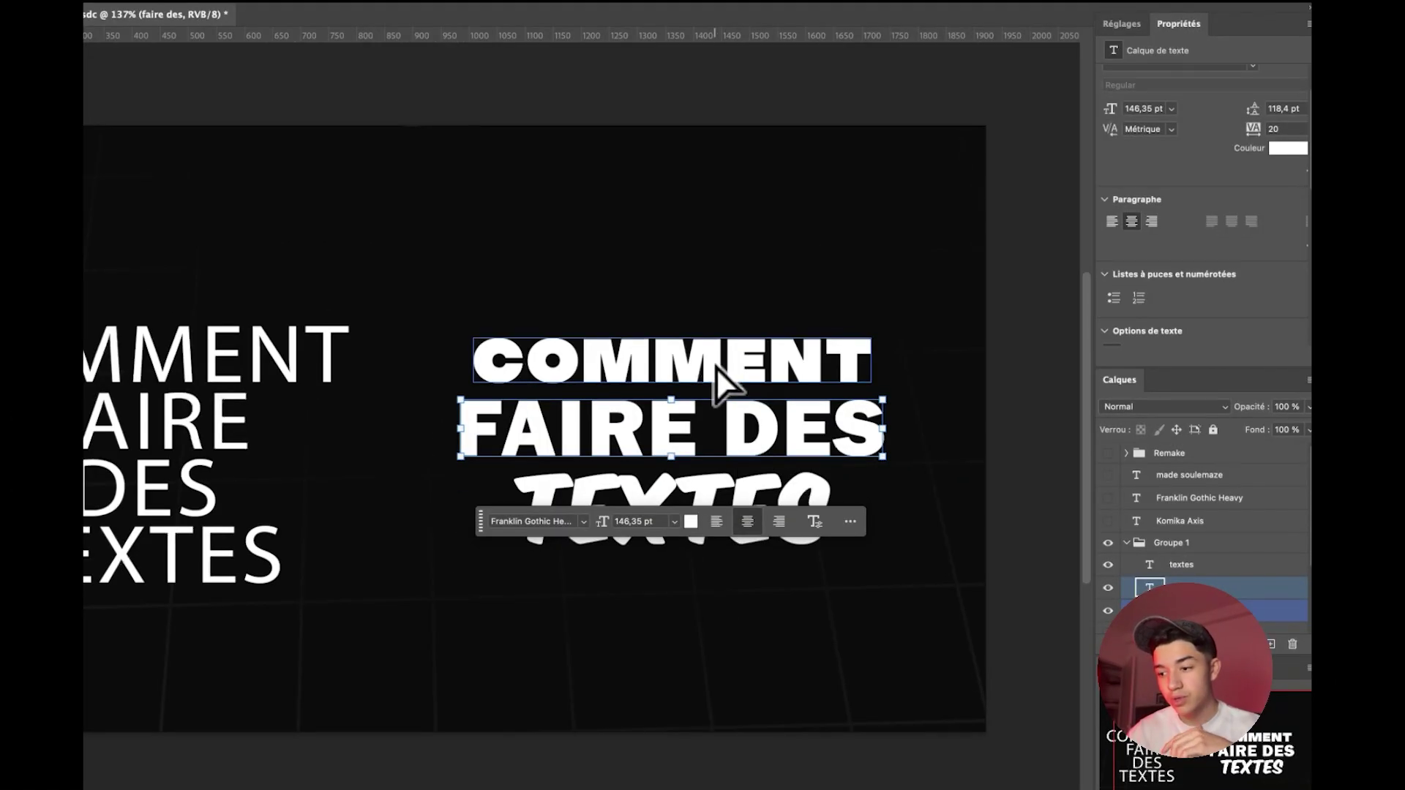
{"action": "left_click", "coordinate": [1108, 611]}
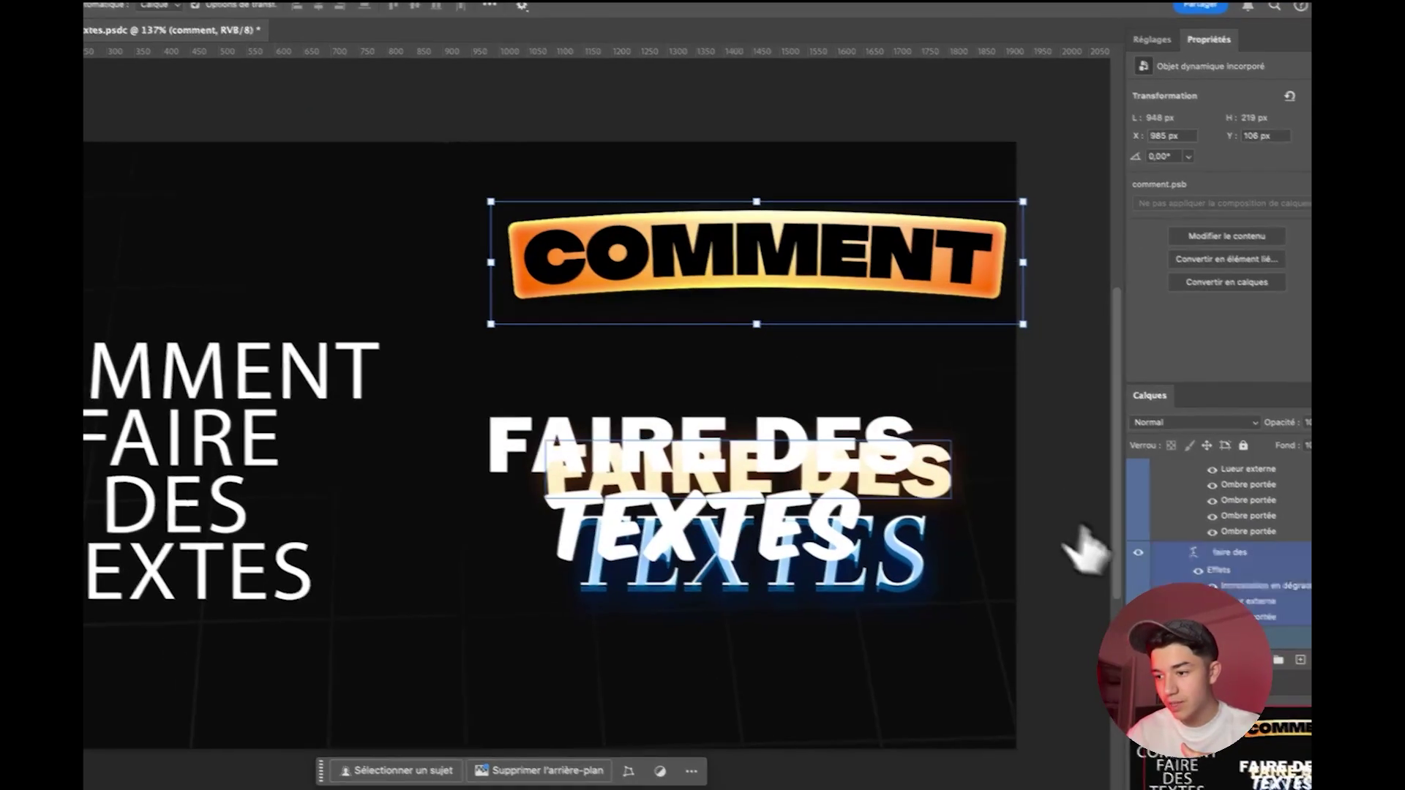
{"action": "scroll", "coordinate": [1170, 527], "scroll_direction": "up", "scroll_amount": 5}
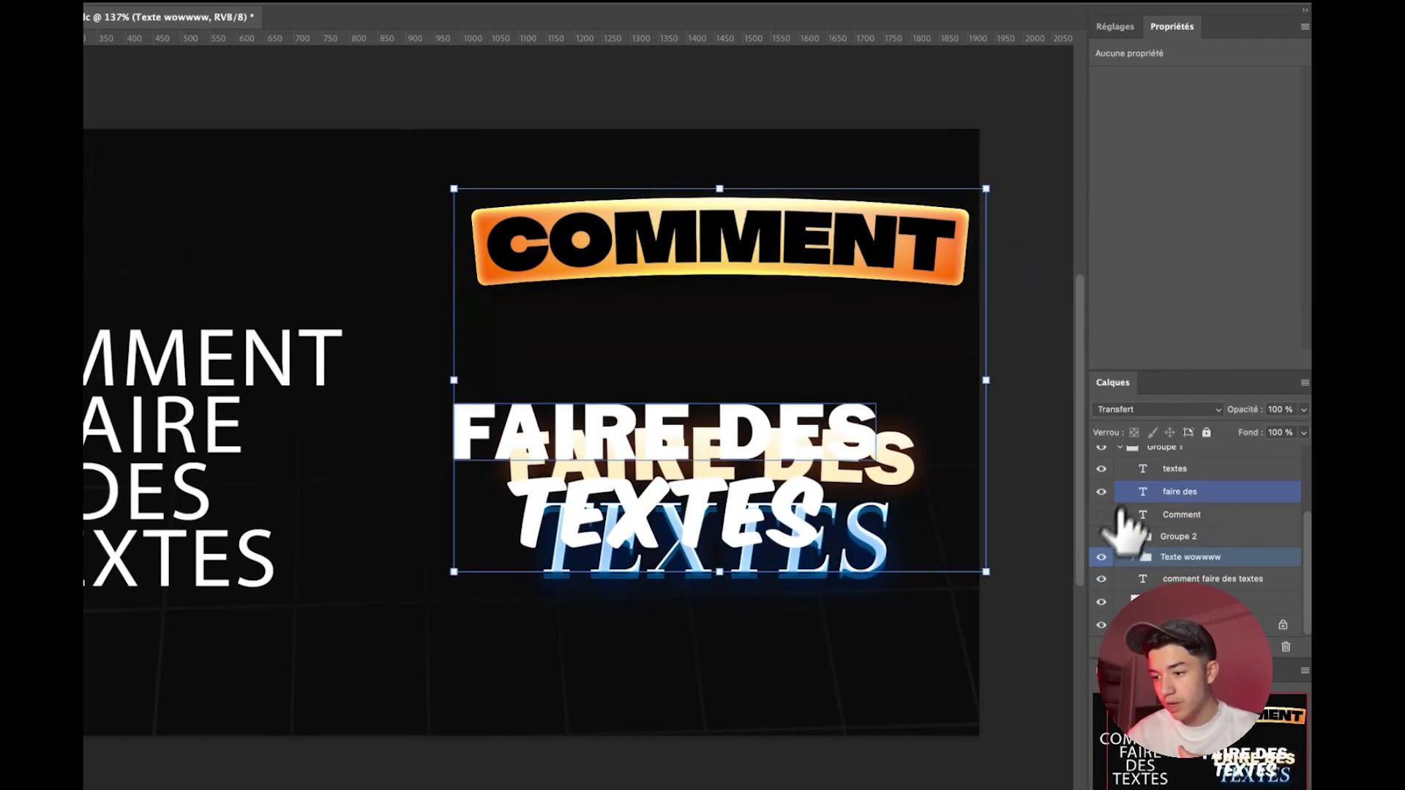
{"action": "left_click", "coordinate": [1101, 557]}
{"action": "left_click", "coordinate": [1101, 514]}
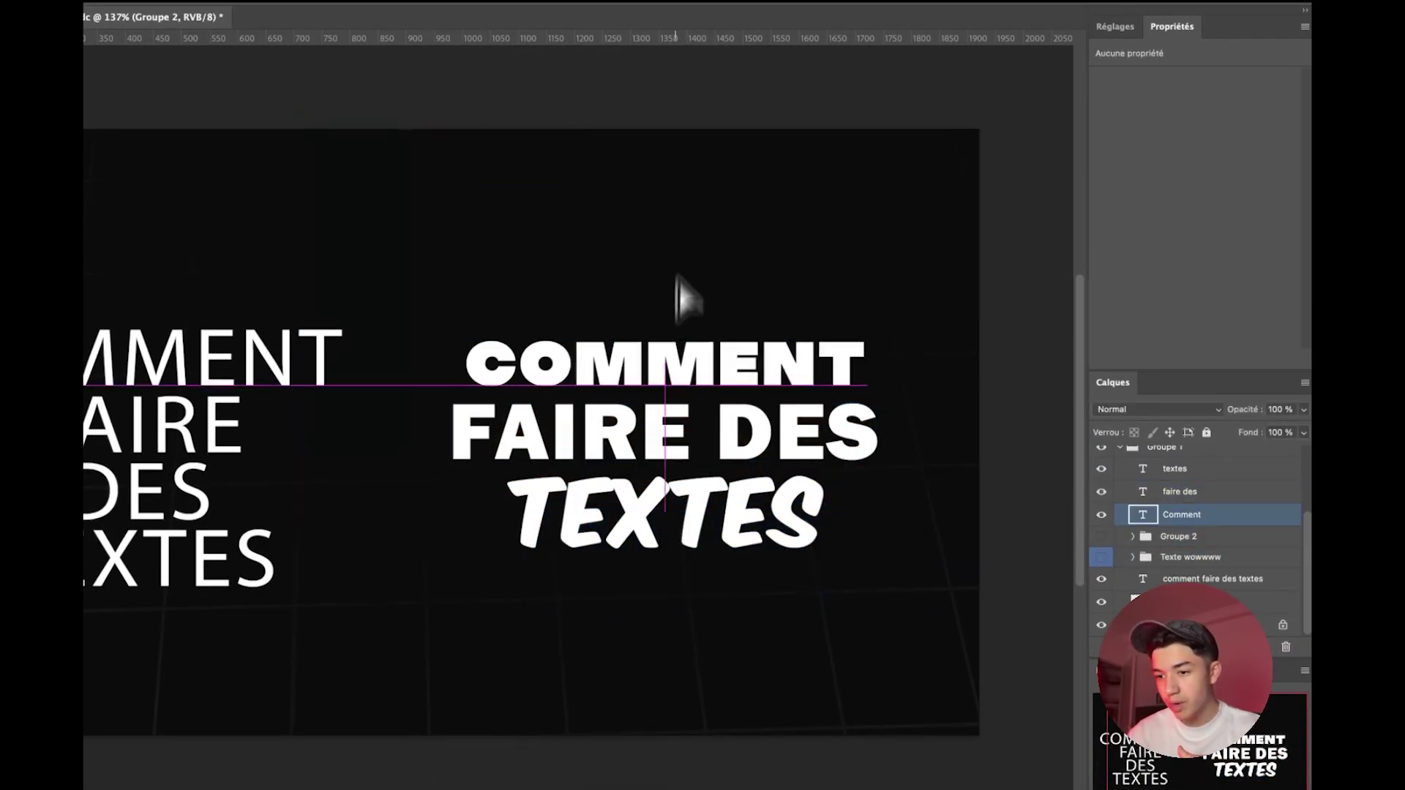
{"action": "left_click_drag", "start_coordinate": [667, 366], "coordinate": [682, 273]}
{"action": "left_click", "coordinate": [1199, 538], "text": "shift"}
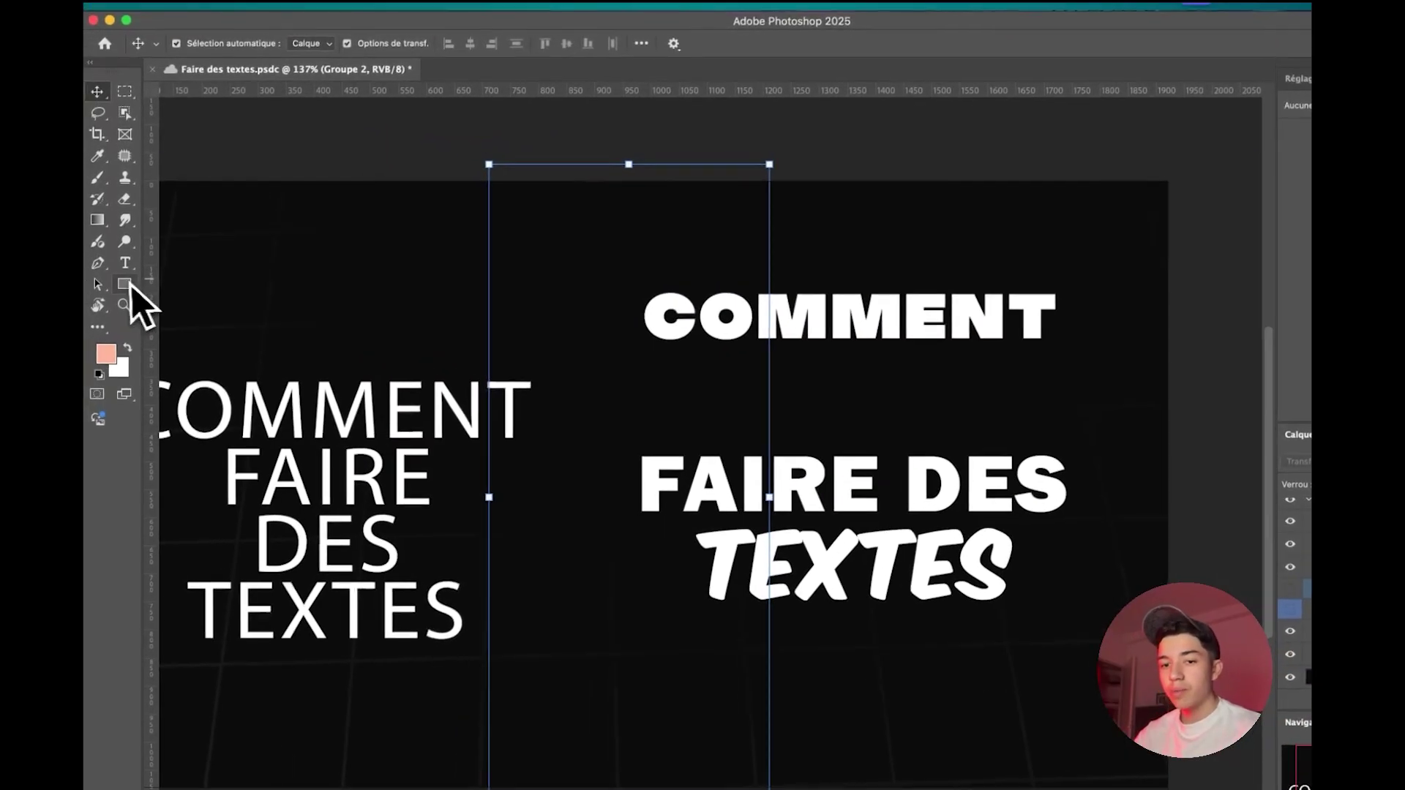
Step: Draw a rectangle over the COMMENT word and fill it with orange
{"action": "left_click", "coordinate": [123, 287]}
{"action": "right_click", "coordinate": [123, 286]}
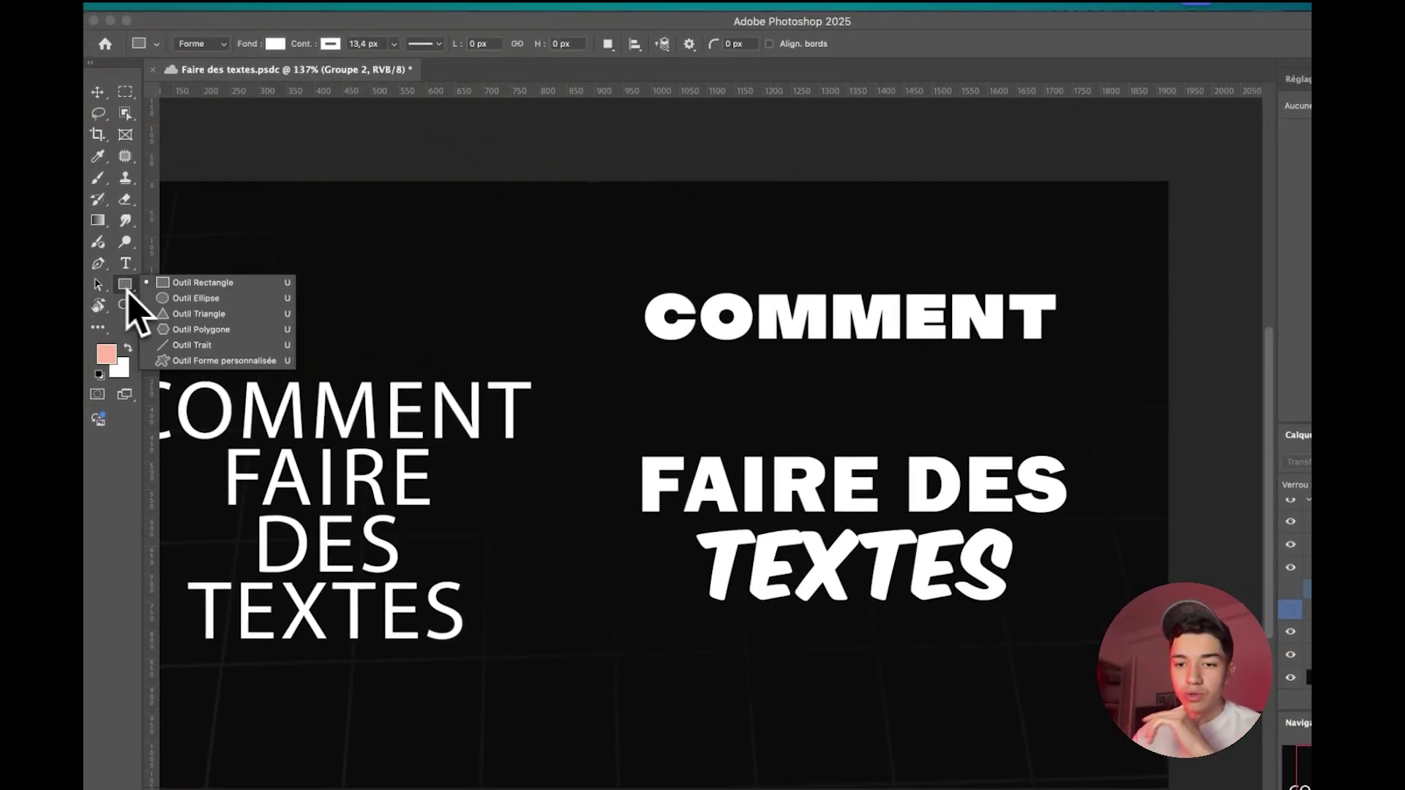
{"action": "left_click", "coordinate": [186, 284]}
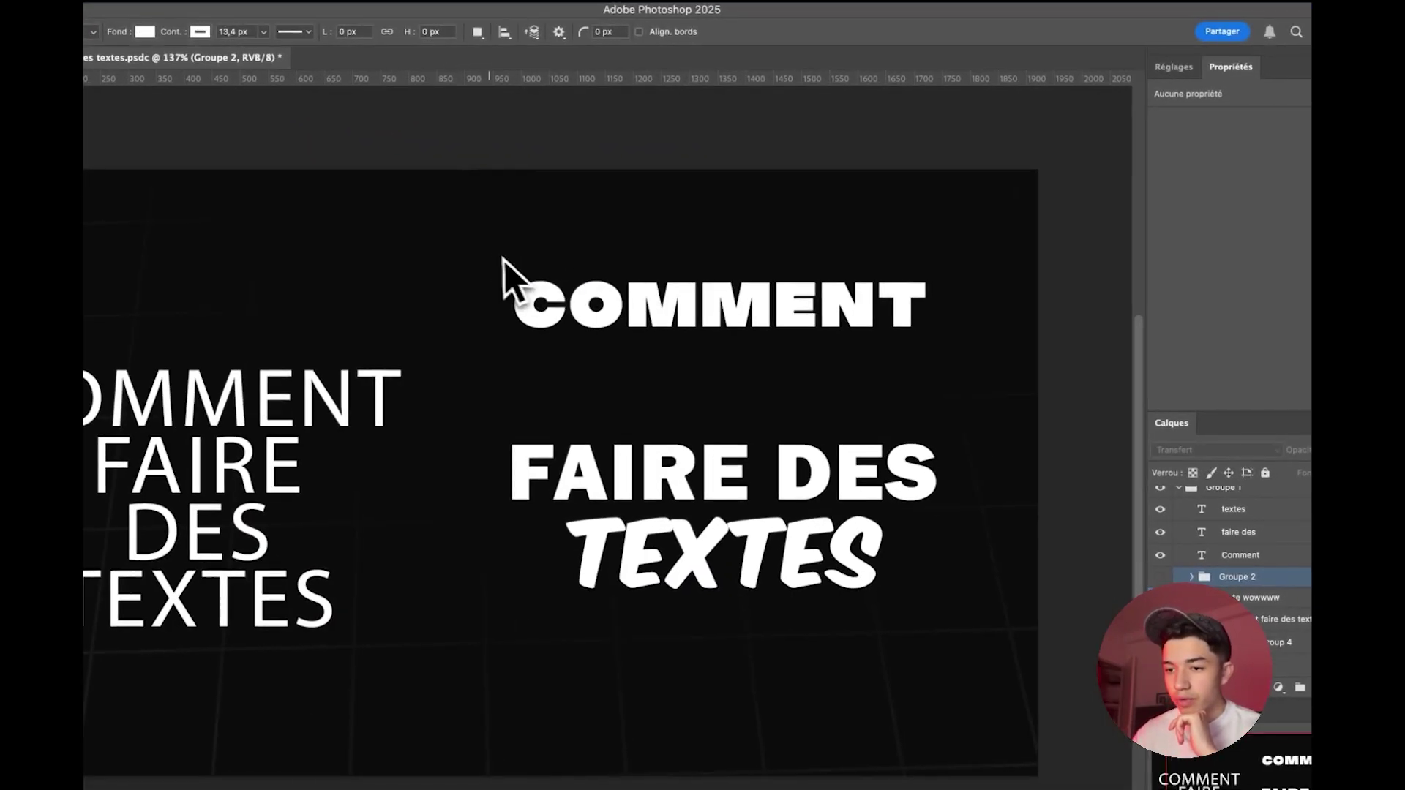
{"action": "mouse_move", "coordinate": [485, 255]}
{"action": "left_mouse_down"}
{"action": "mouse_move", "coordinate": [907, 357]}
{"action": "mouse_move", "coordinate": [948, 350]}
{"action": "left_mouse_up"}
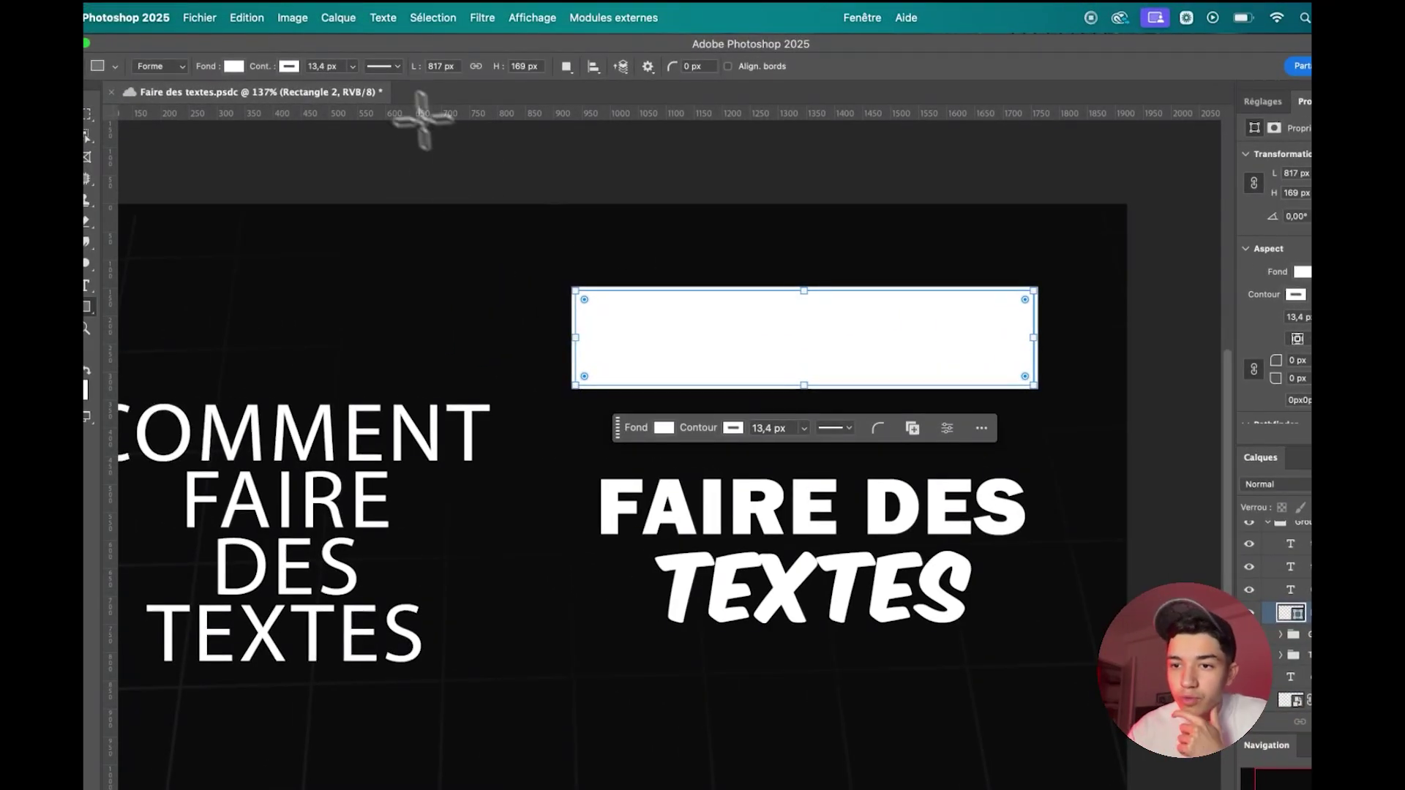
{"action": "left_click", "coordinate": [245, 70]}
{"action": "left_click", "coordinate": [309, 155]}
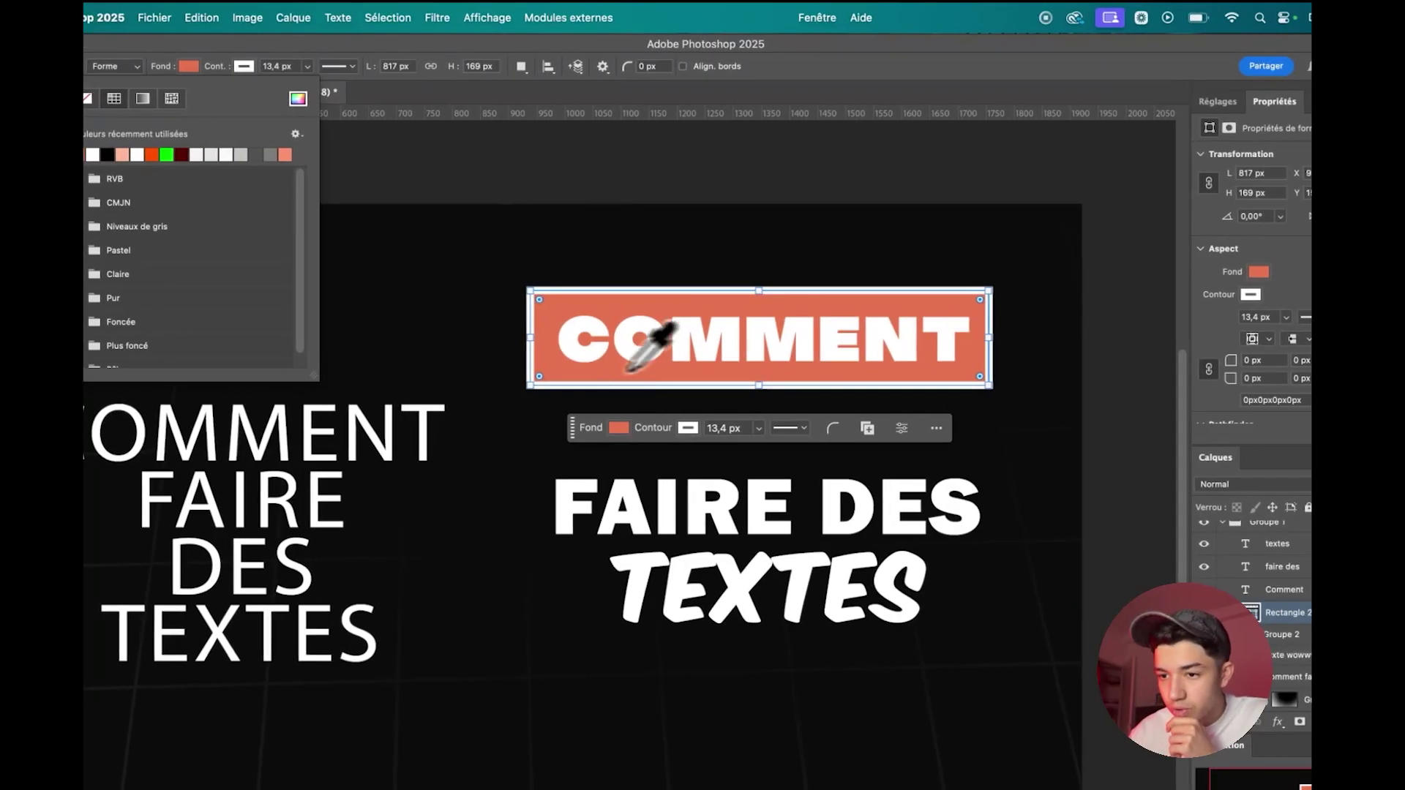
Step: Trim the rectangle's left edge, remove its white outline and round its corners to 21 px
{"action": "left_click_drag", "start_coordinate": [534, 337], "coordinate": [538, 345]}
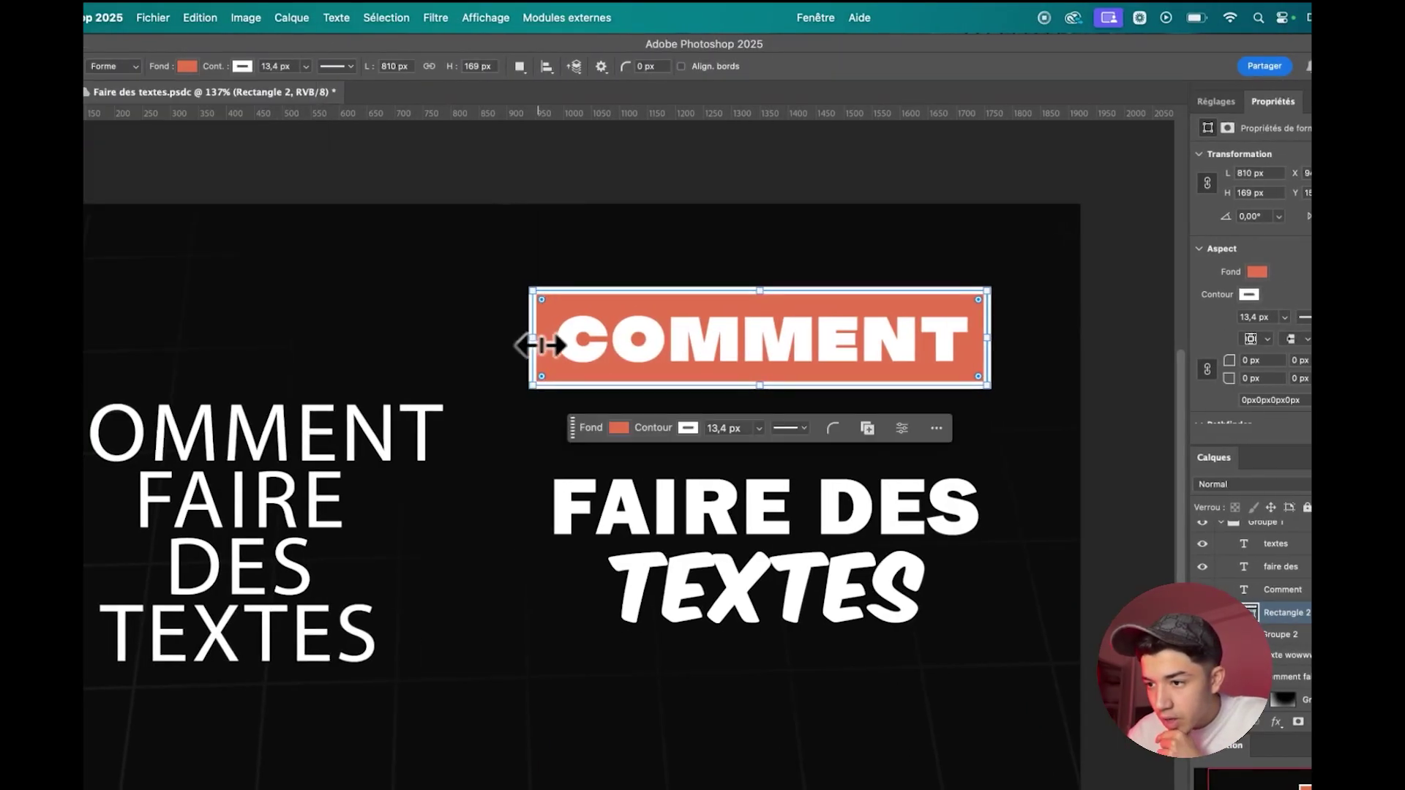
{"action": "left_click", "coordinate": [331, 66]}
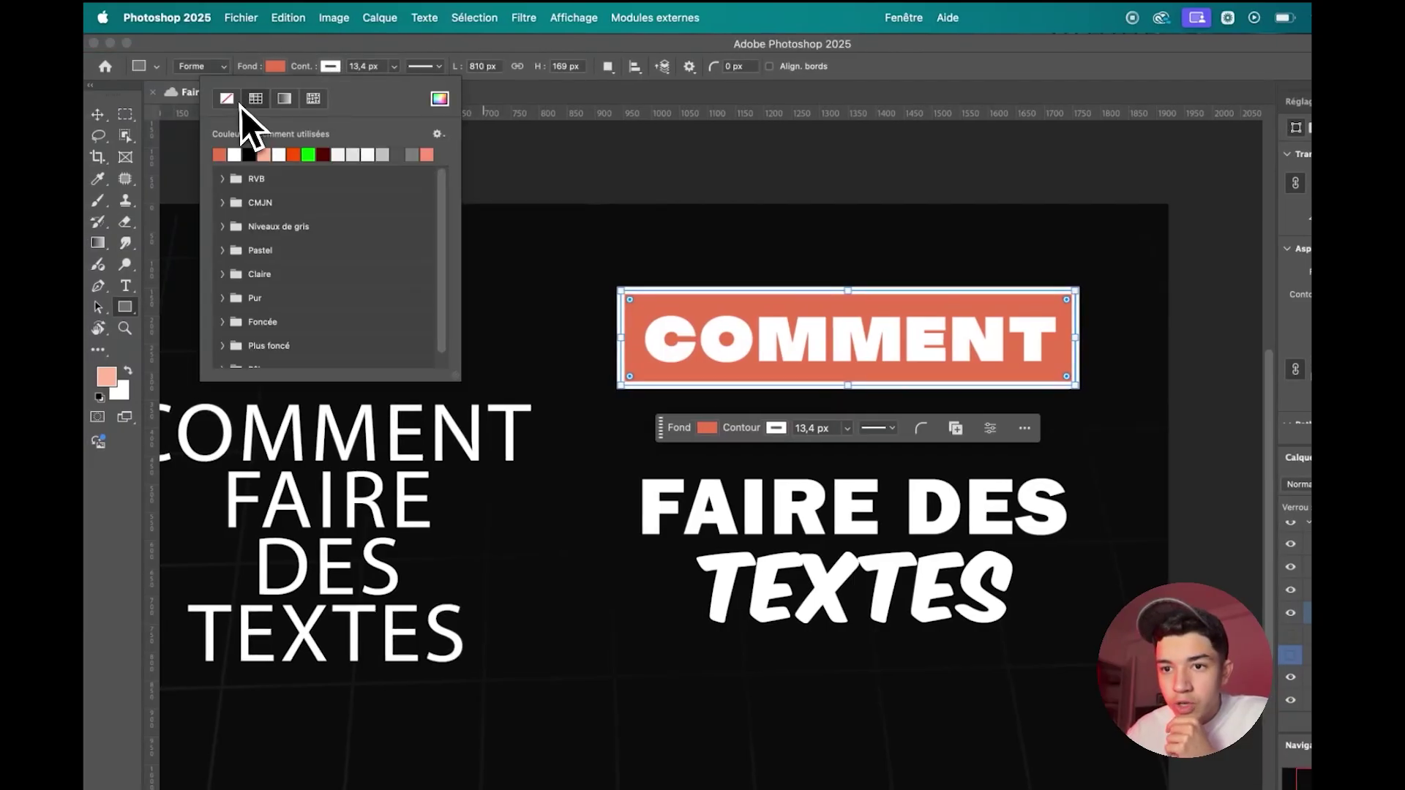
{"action": "left_click", "coordinate": [227, 98]}
{"action": "left_click", "coordinate": [102, 113]}
{"action": "left_click_drag", "start_coordinate": [630, 299], "coordinate": [641, 313]}
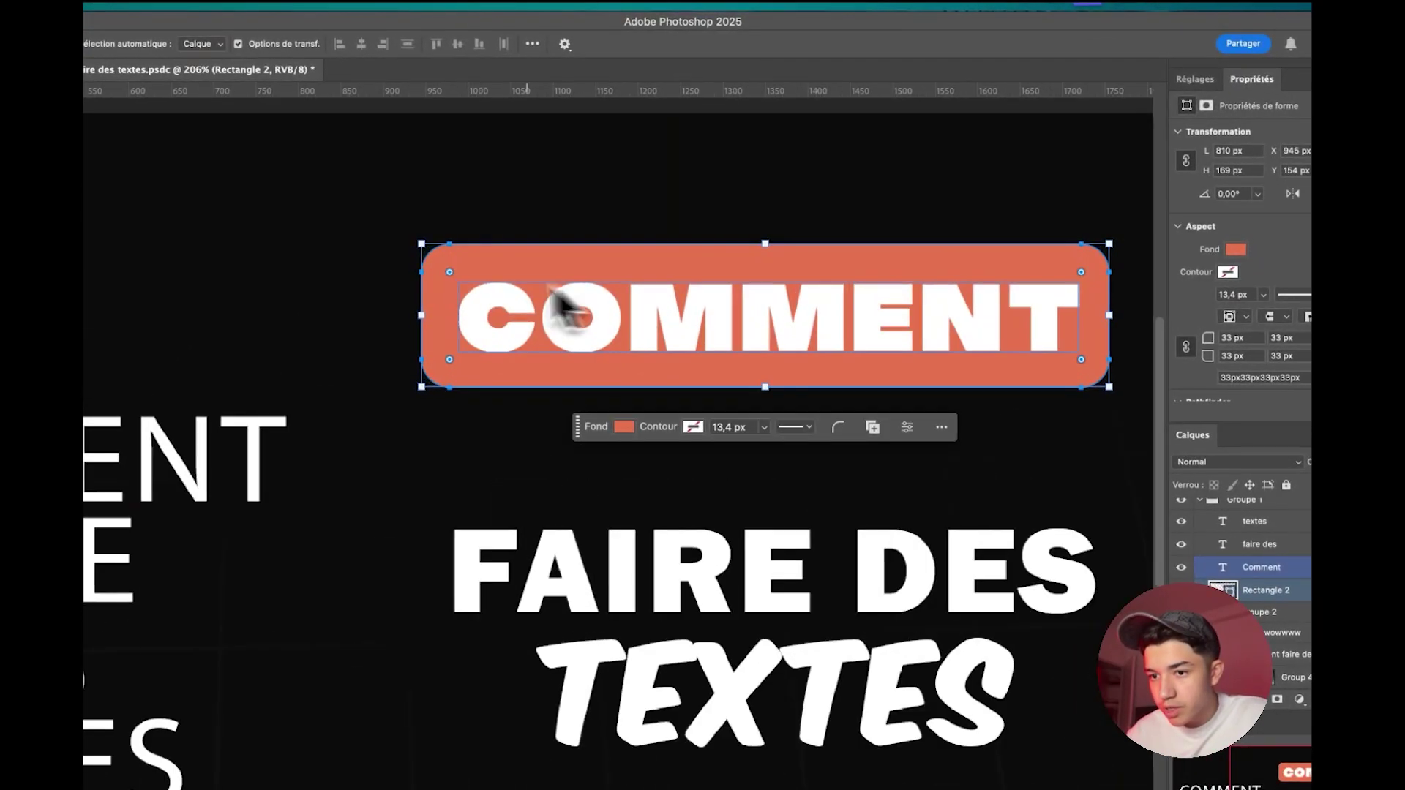
{"action": "left_click_drag", "start_coordinate": [445, 272], "coordinate": [429, 254]}
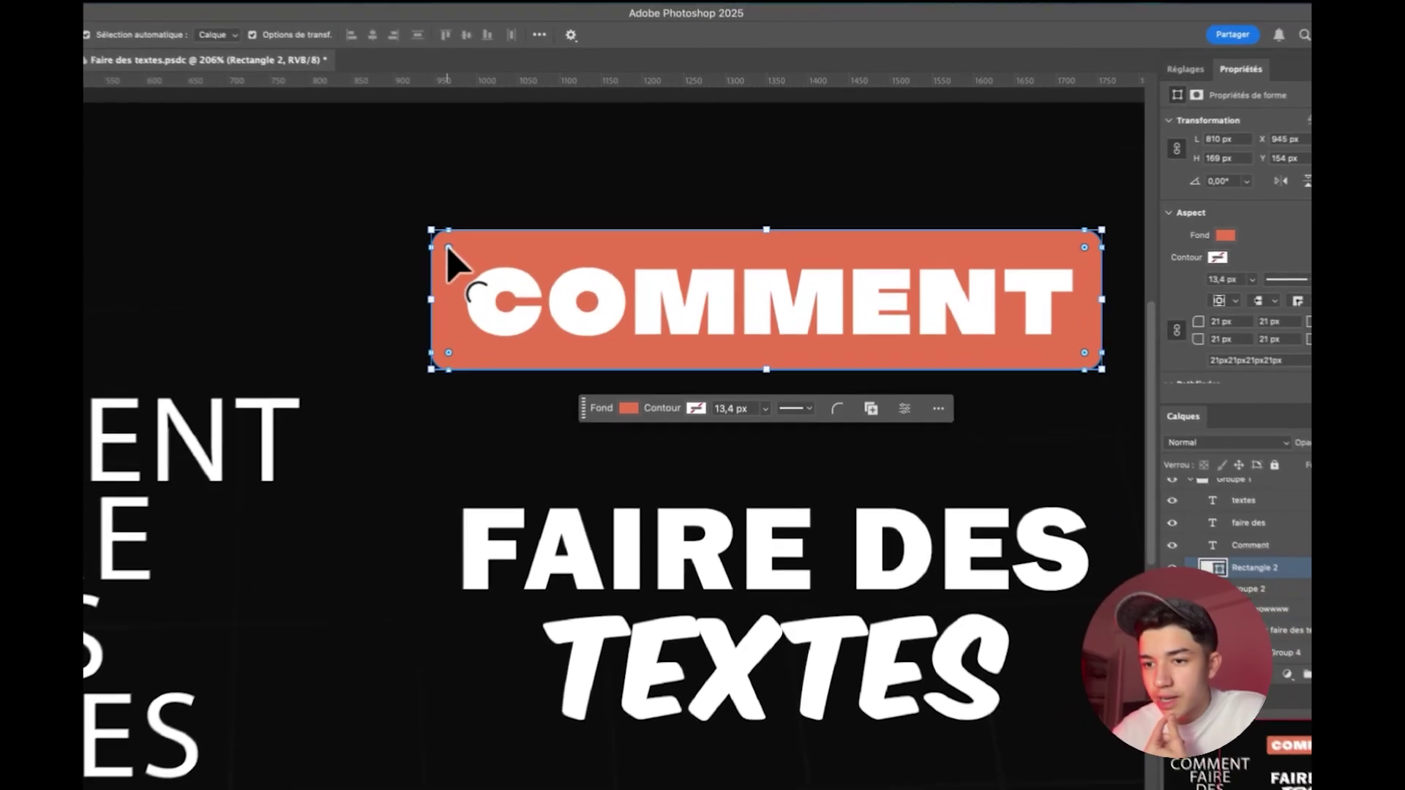
Step: Scale the orange box to about 95% and fit its bottom, right and top edges to COMMENT
{"action": "key", "text": "ctrl+t"}
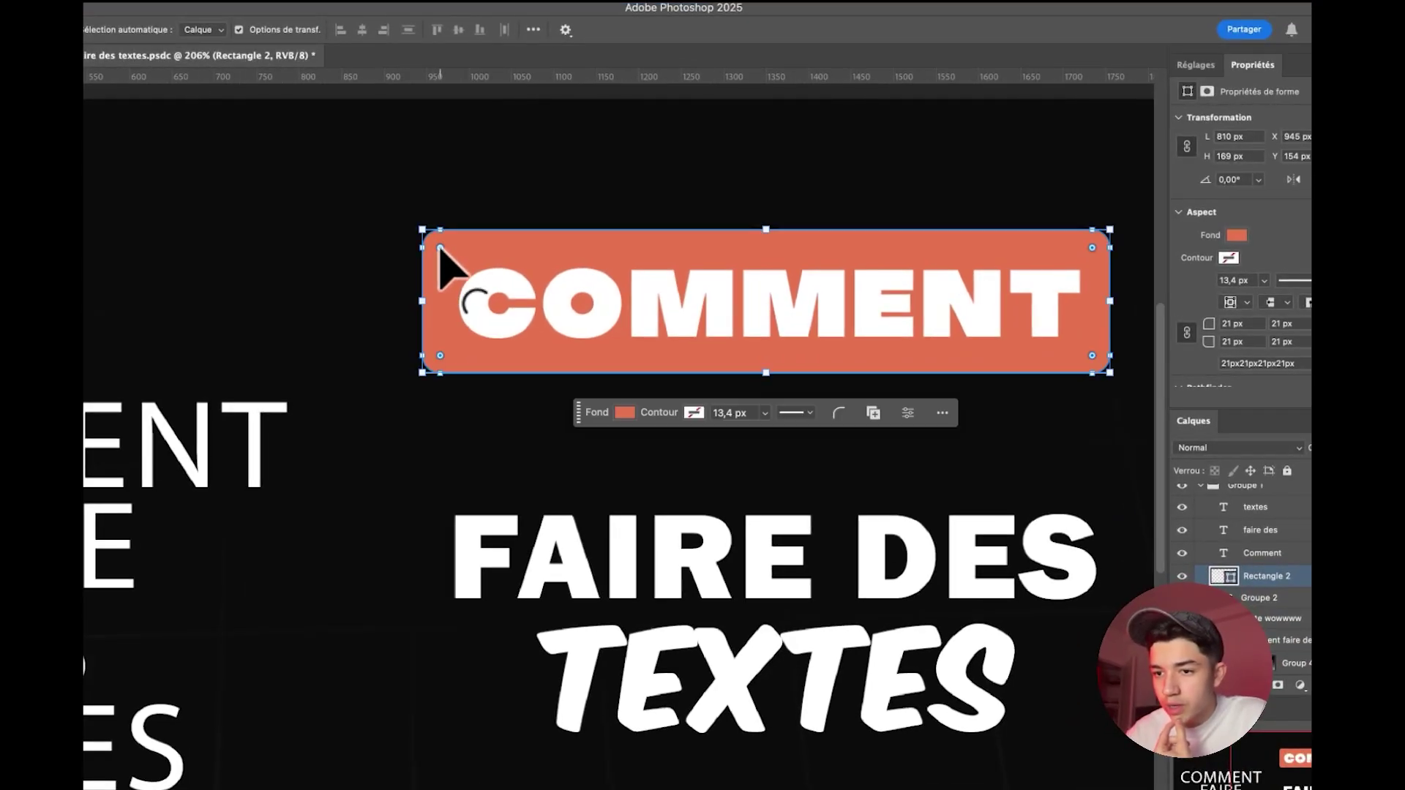
{"action": "left_click_drag", "start_coordinate": [773, 231], "coordinate": [773, 239]}
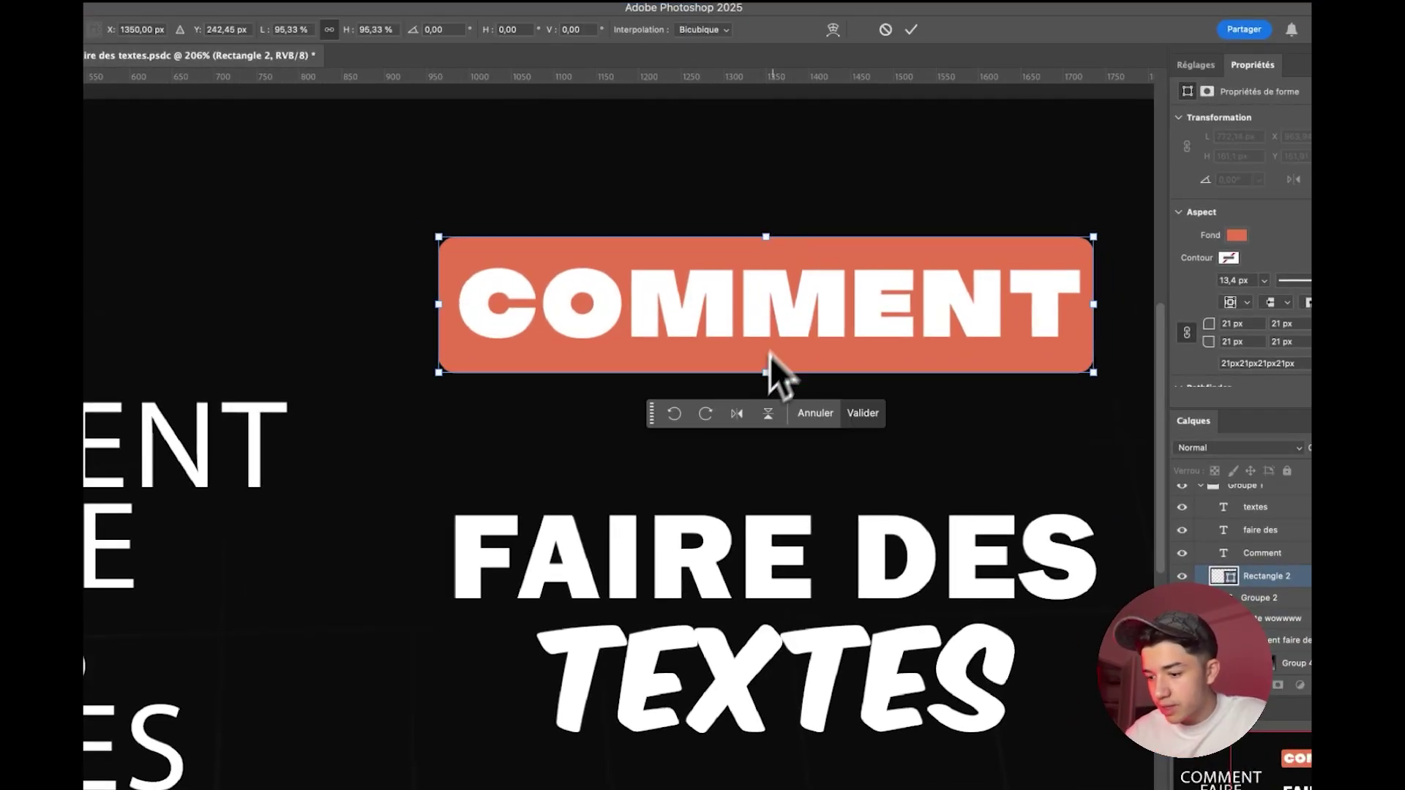
{"action": "key", "text": "Return"}
{"action": "left_click_drag", "start_coordinate": [773, 372], "coordinate": [773, 365]}
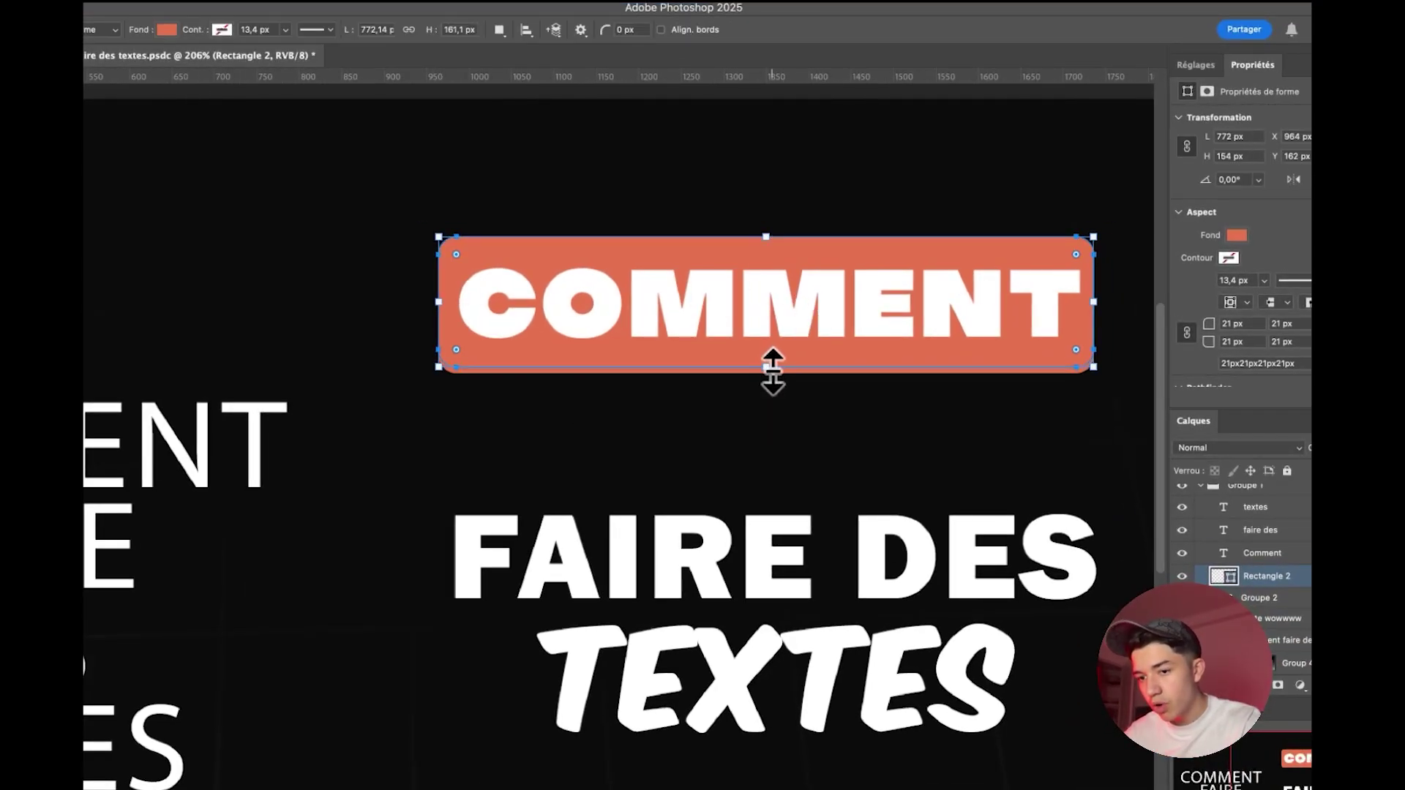
{"action": "left_click_drag", "start_coordinate": [1061, 308], "coordinate": [1066, 326]}
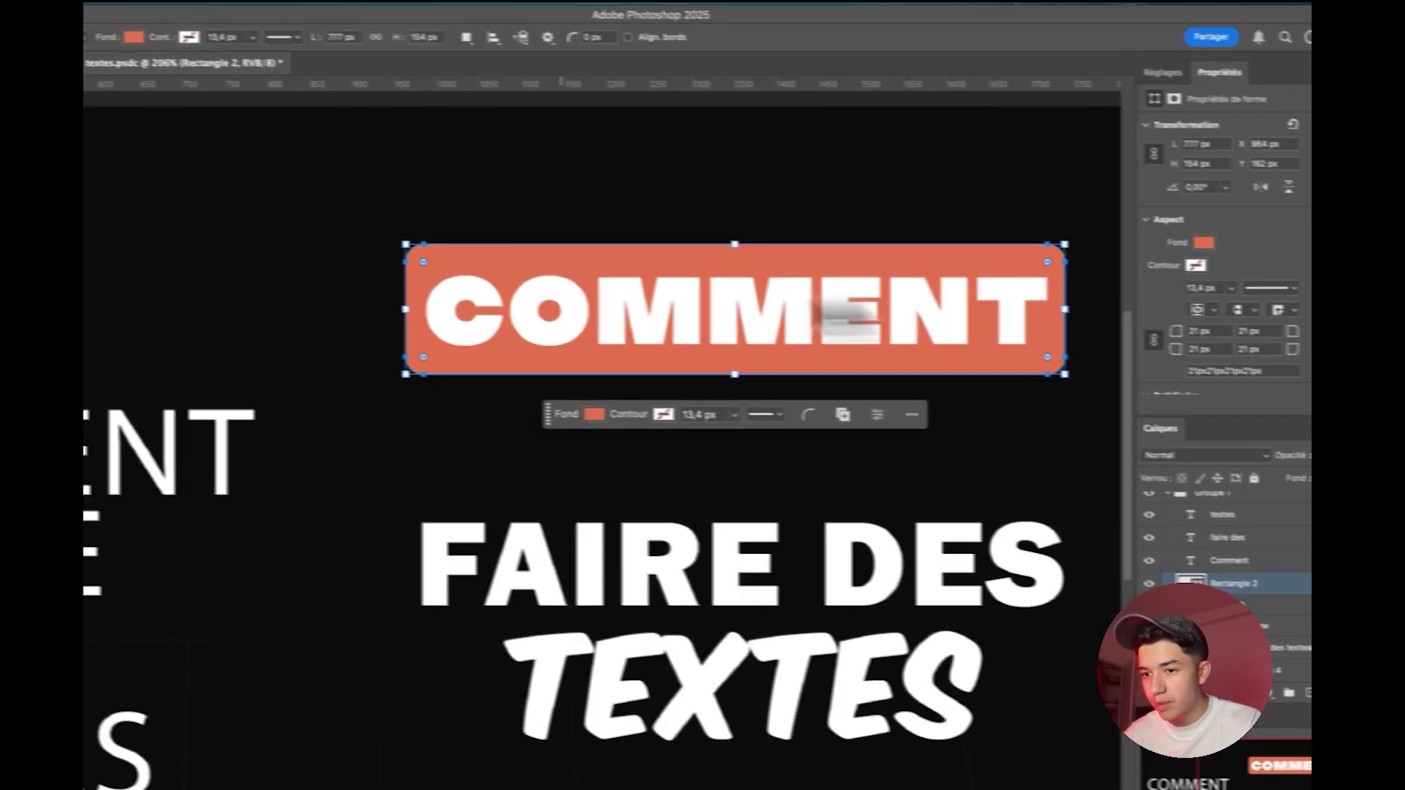
{"action": "left_click_drag", "start_coordinate": [772, 257], "coordinate": [812, 257]}
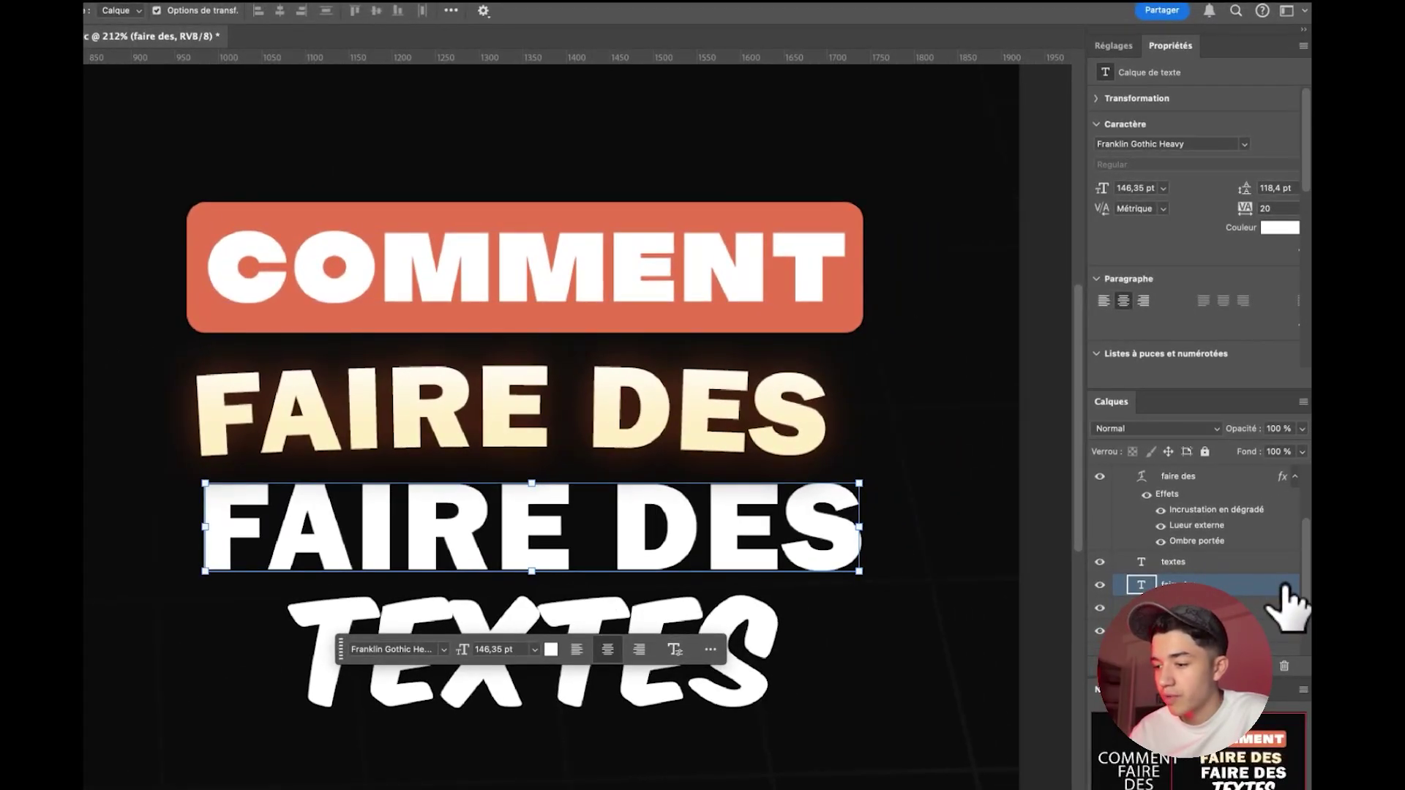
Step: Open the FAIRE DES copy's layer style and try a Contour outline
{"action": "double_click", "coordinate": [1284, 591]}
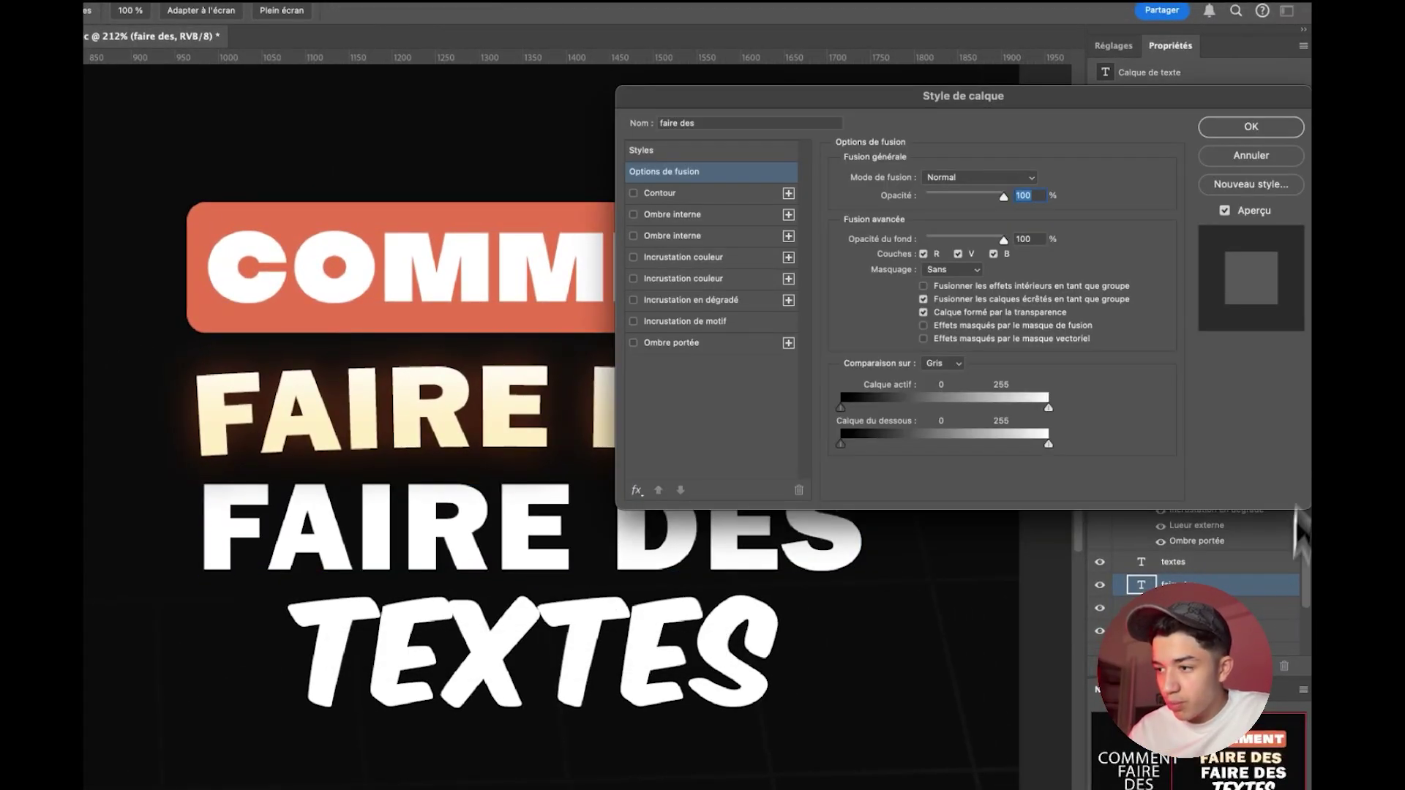
{"action": "left_click", "coordinate": [1236, 157]}
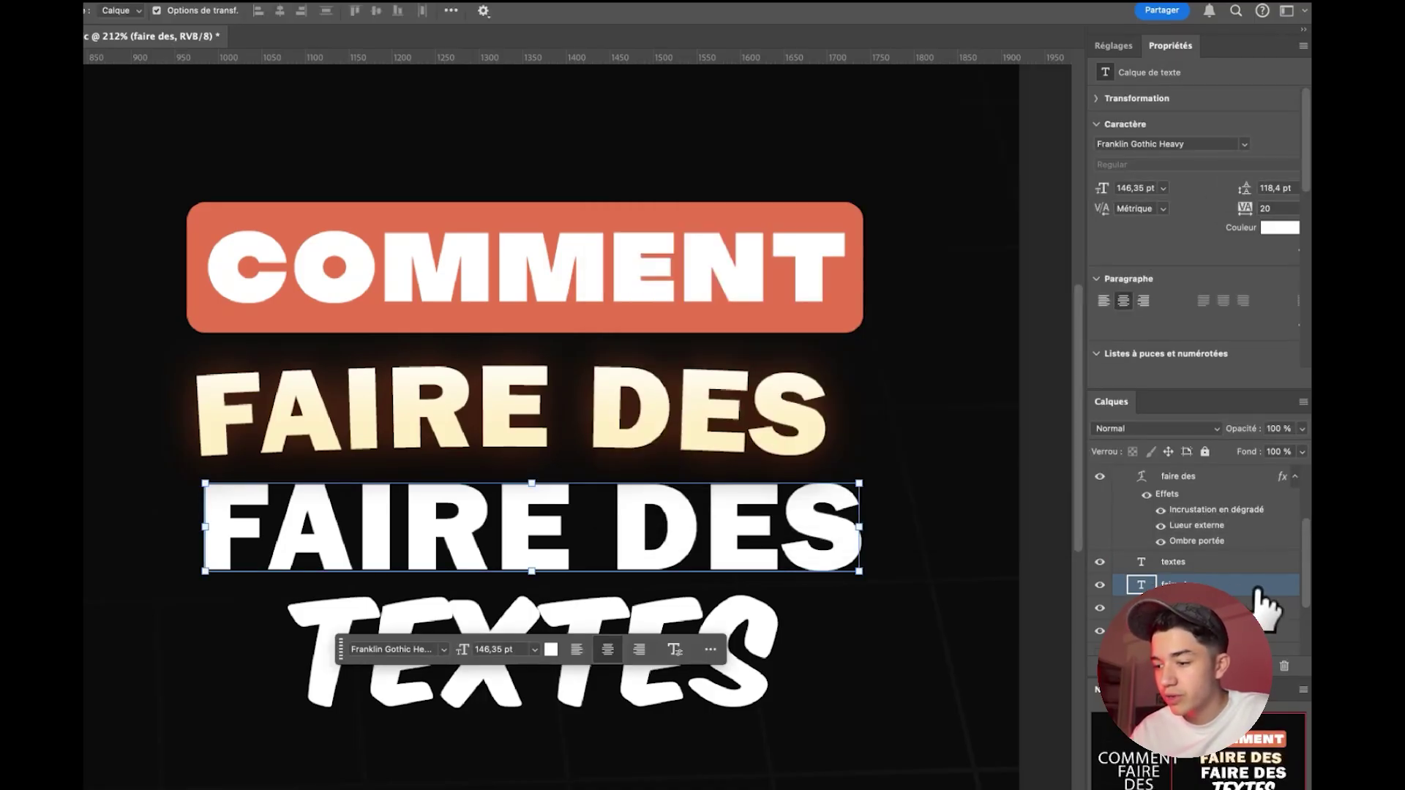
{"action": "double_click", "coordinate": [1256, 590]}
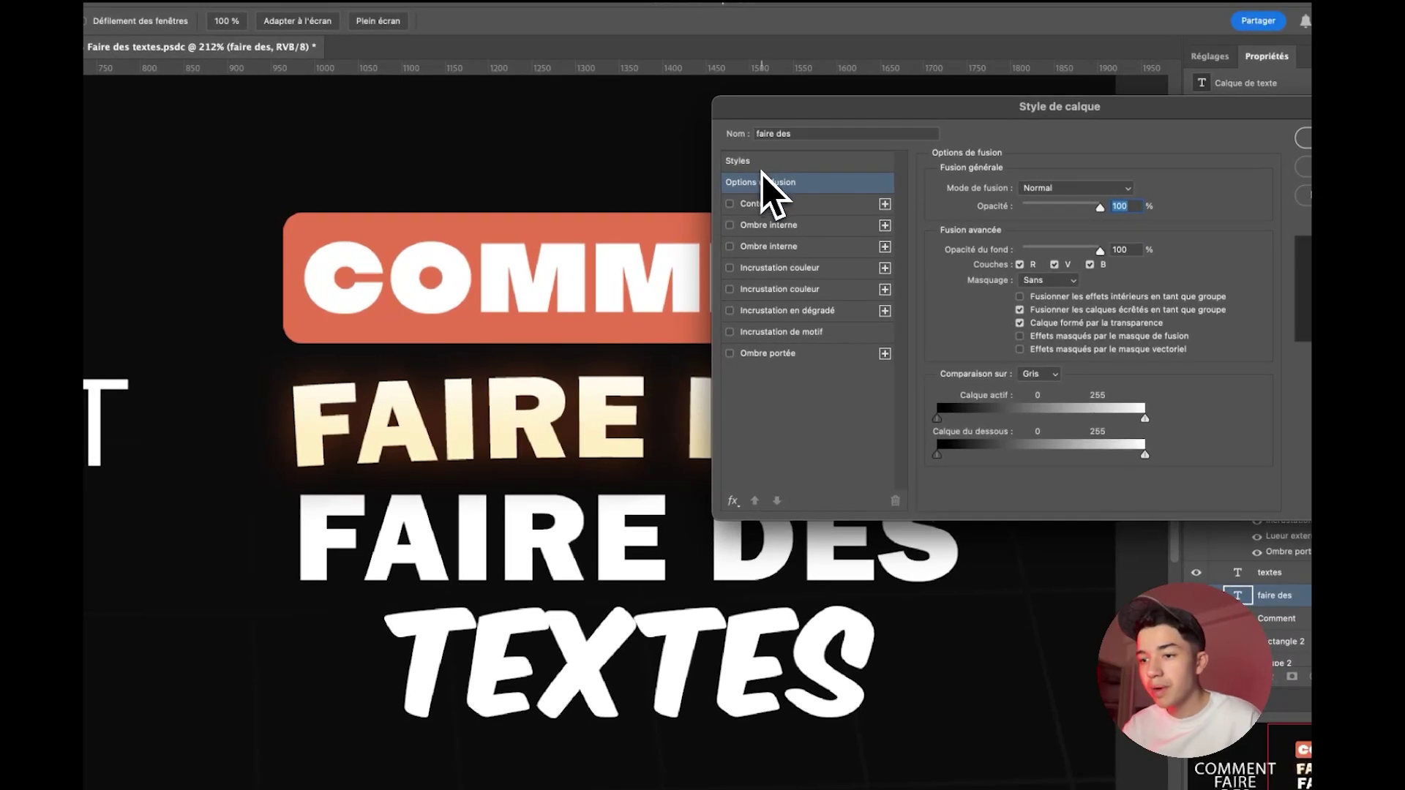
{"action": "left_click_drag", "start_coordinate": [735, 111], "coordinate": [594, 84]}
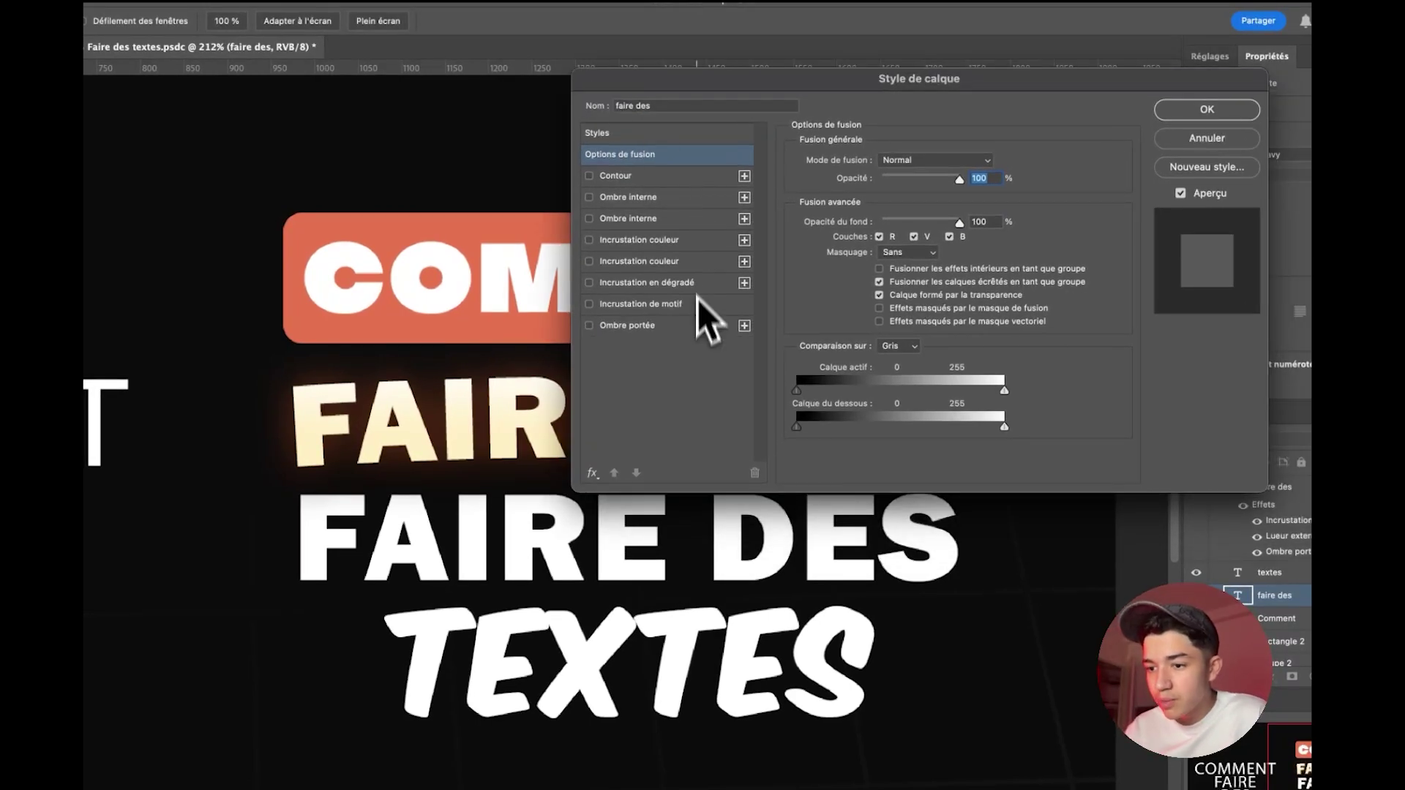
{"action": "left_click", "coordinate": [645, 176]}
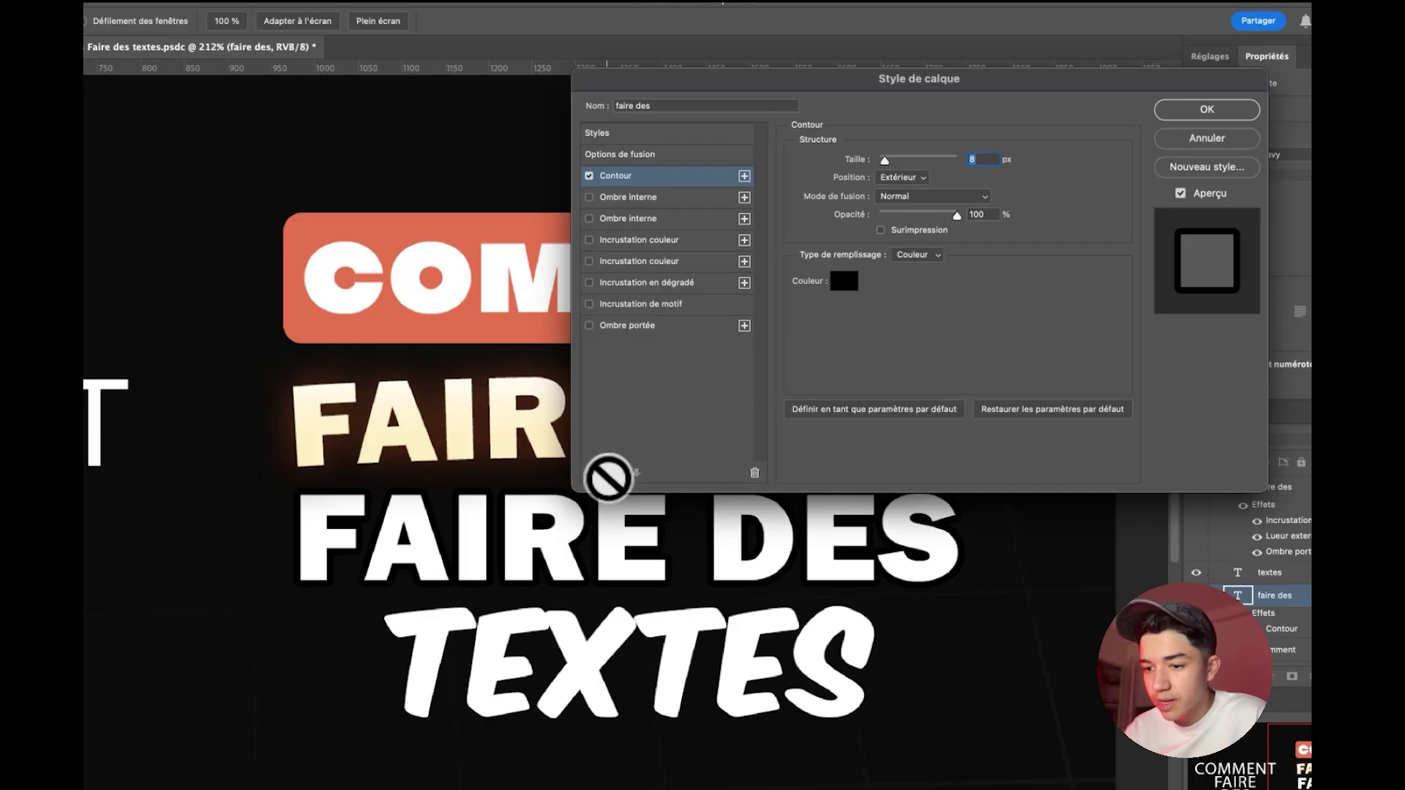
Step: Add a Biseautage (bevel and emboss) effect from the fx list
{"action": "left_click", "coordinate": [593, 473]}
{"action": "left_click", "coordinate": [607, 492]}
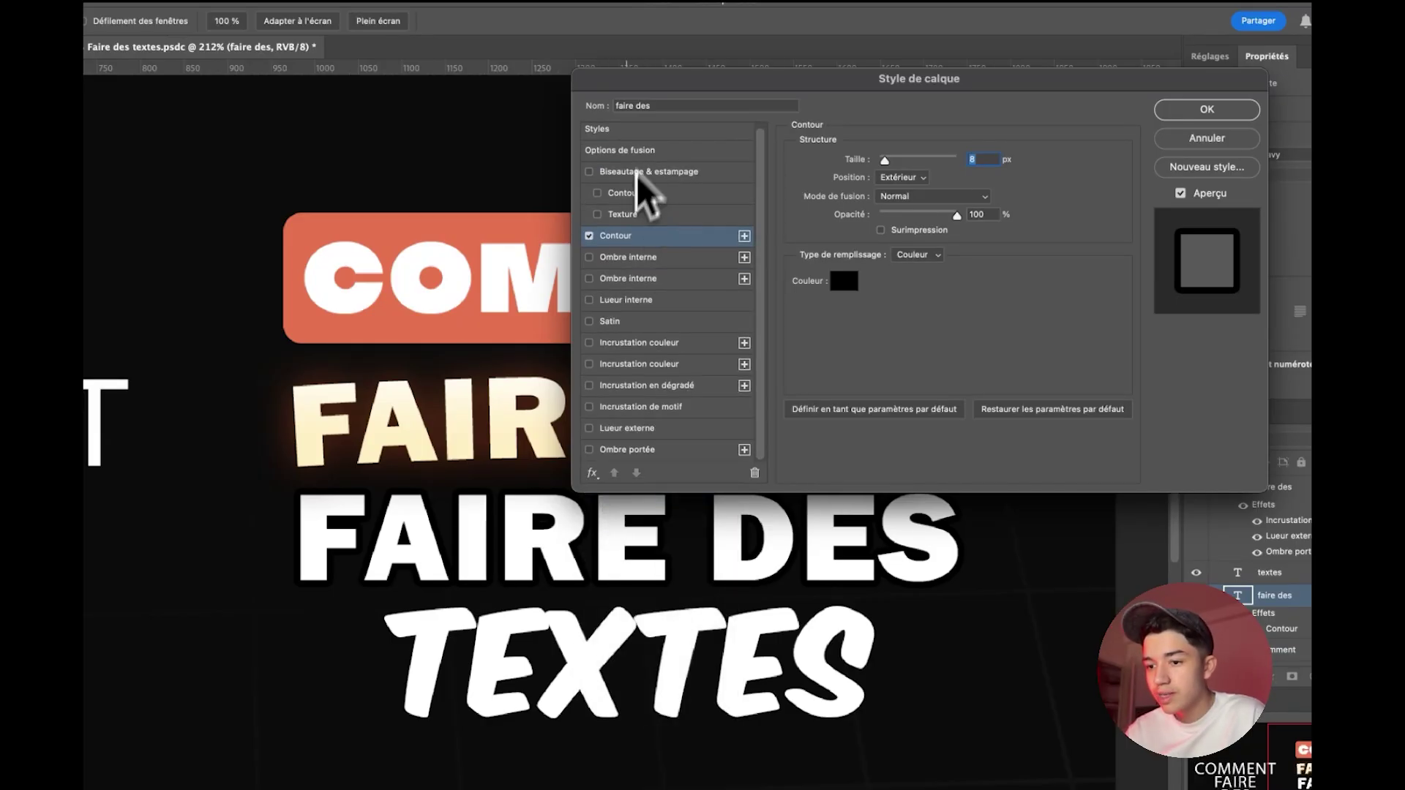
{"action": "left_click", "coordinate": [613, 468]}
{"action": "left_click", "coordinate": [618, 472]}
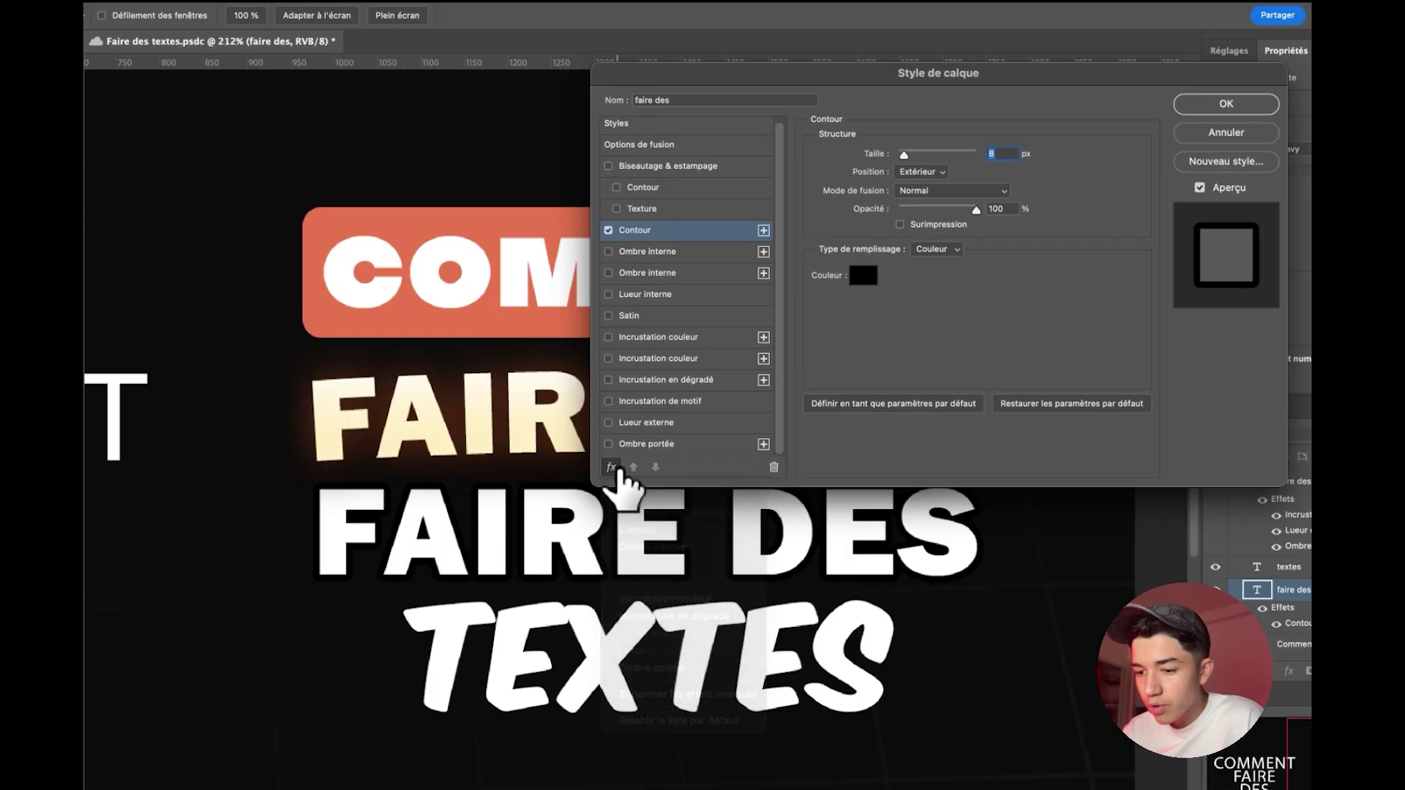
{"action": "left_click", "coordinate": [630, 189]}
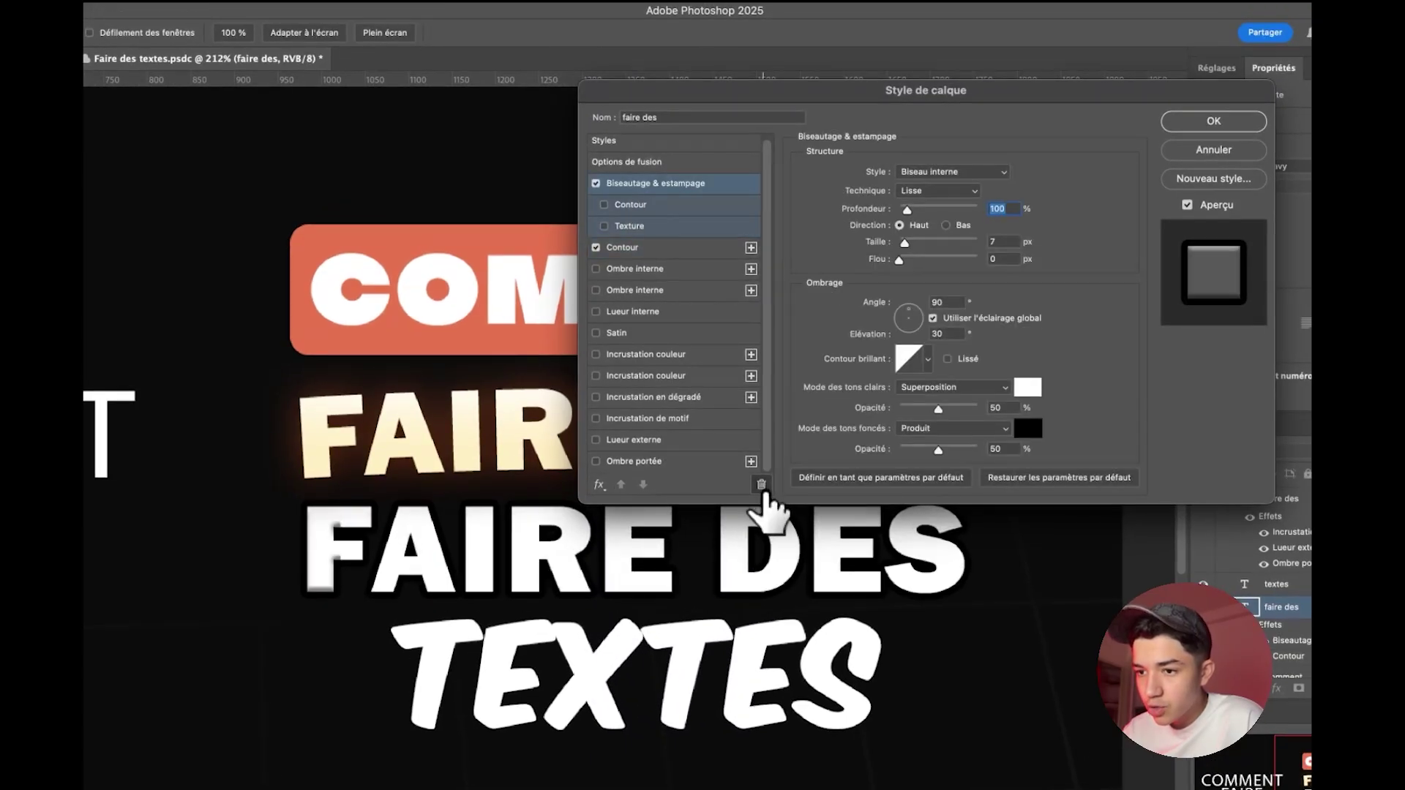
Step: Delete the trial effects, leaving only the blending options
{"action": "left_click", "coordinate": [761, 484]}
{"action": "left_click", "coordinate": [688, 401]}
{"action": "left_click", "coordinate": [761, 485]}
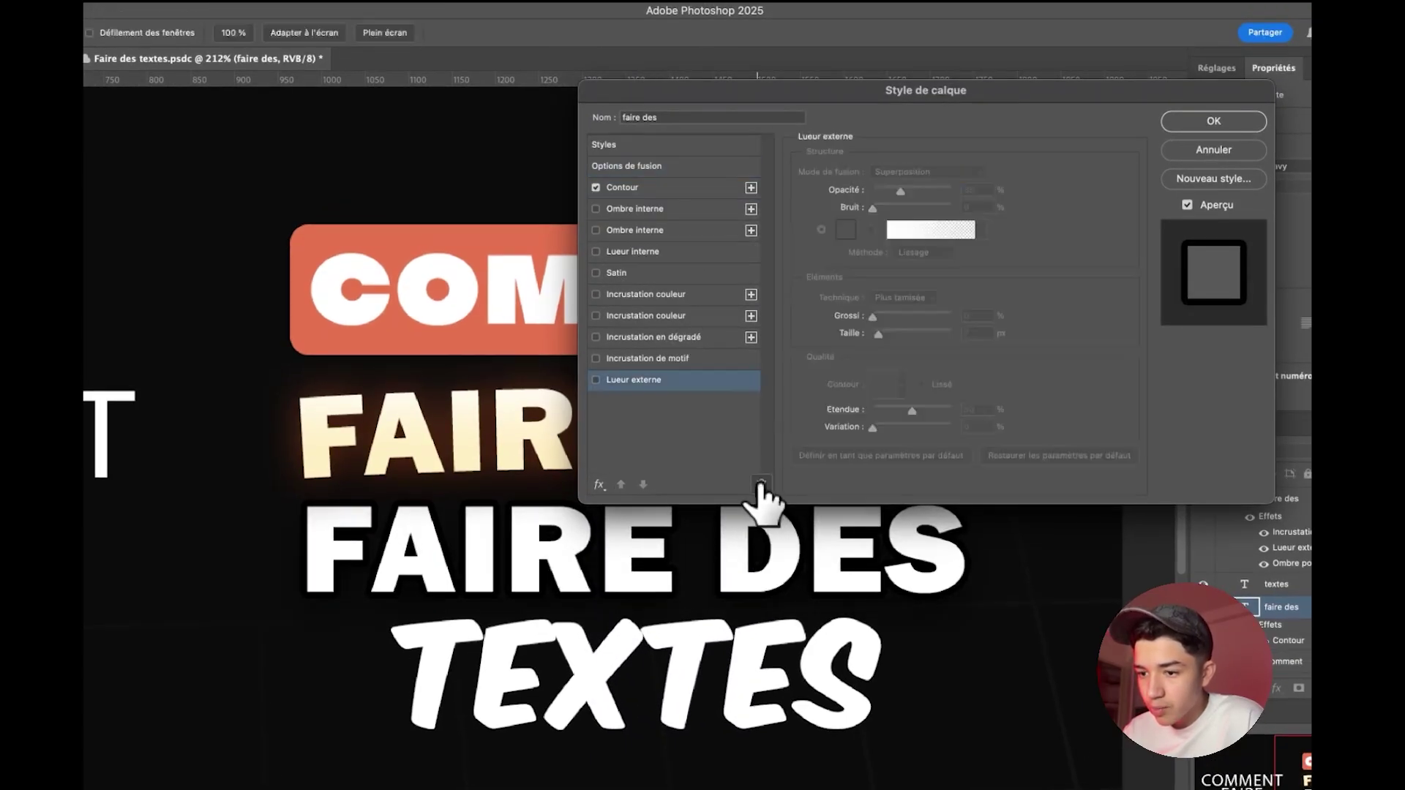
{"action": "left_click", "coordinate": [761, 484]}
{"action": "left_click", "coordinate": [761, 484]}
{"action": "left_click", "coordinate": [761, 485]}
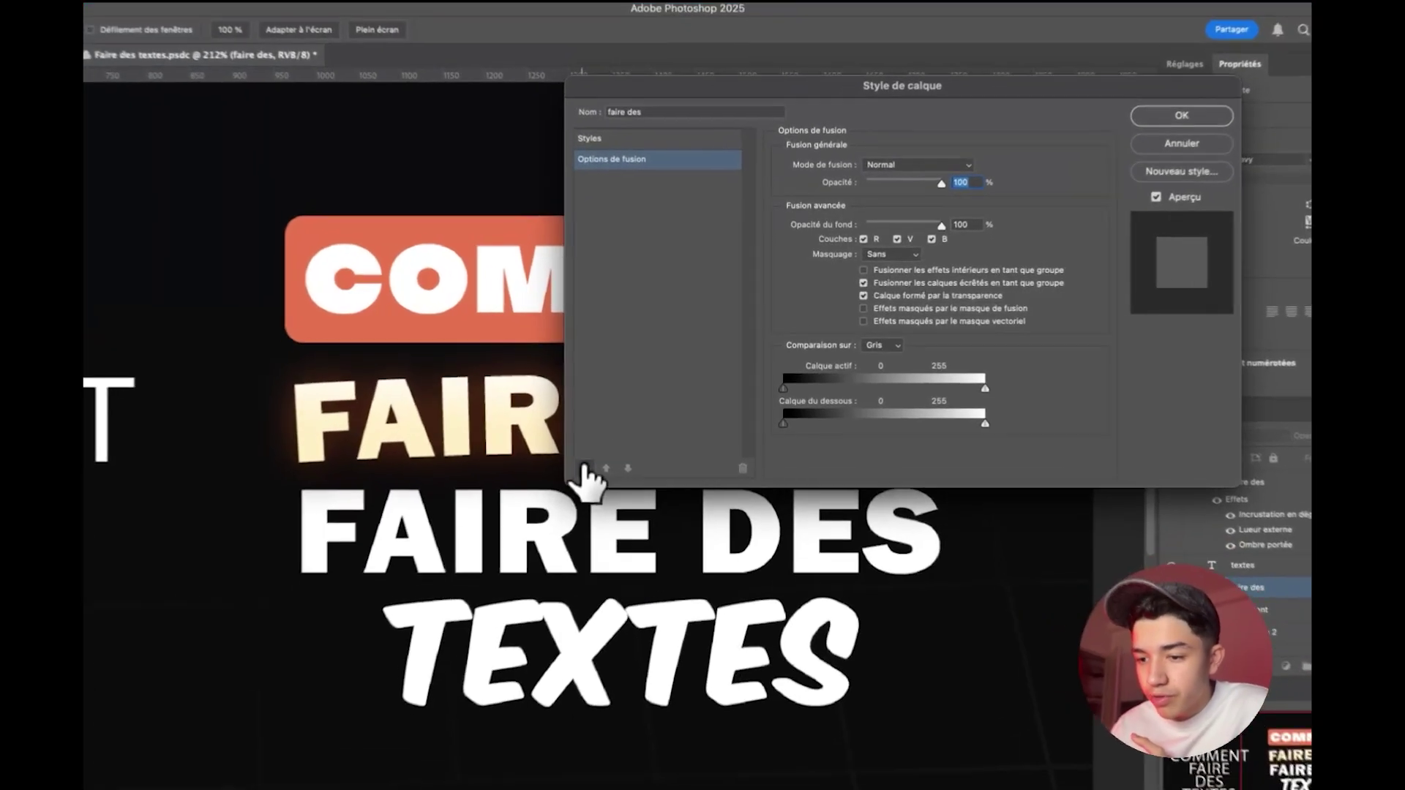
Step: Add a gradient overlay to the FAIRE DES copy, setting the first stop to ff0000
{"action": "left_click", "coordinate": [605, 449]}
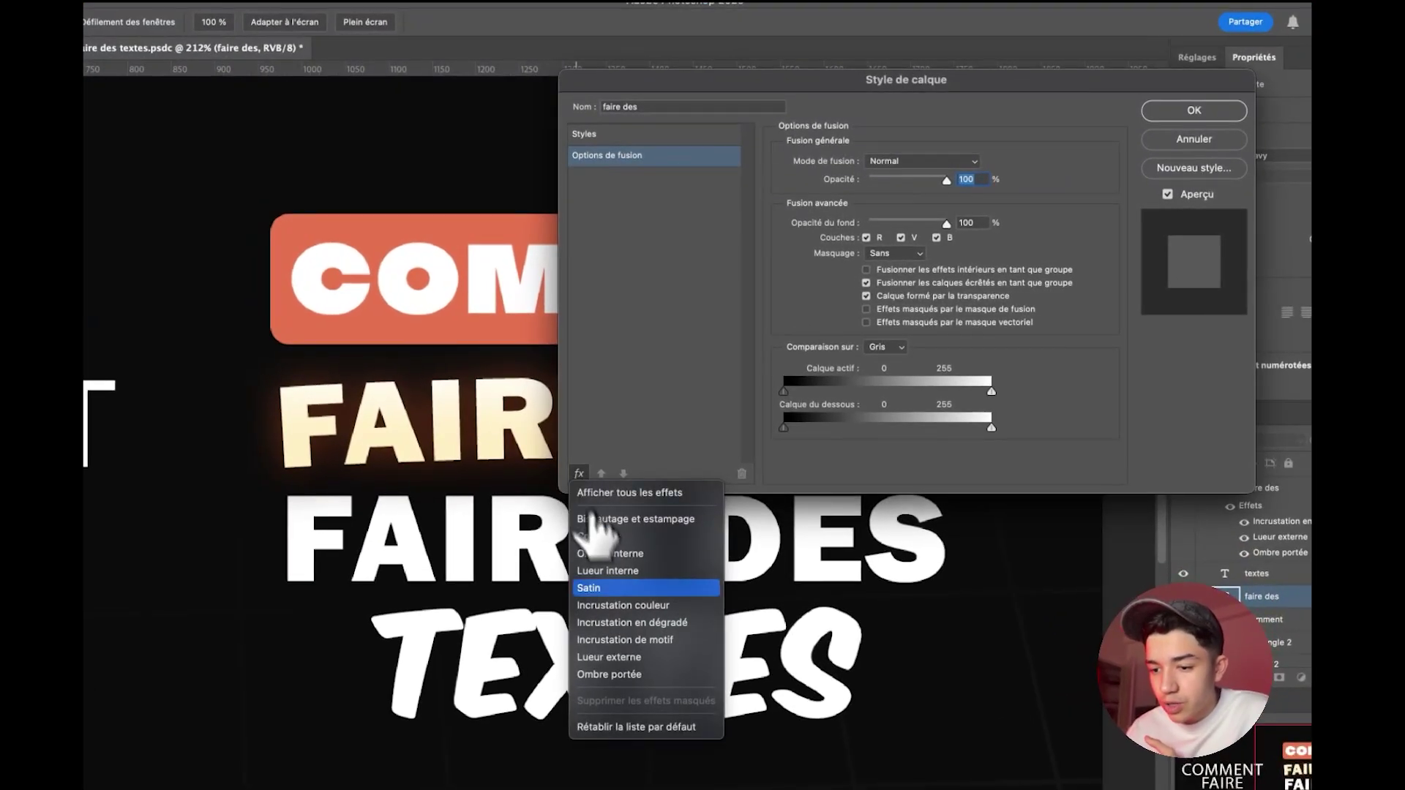
{"action": "left_click", "coordinate": [634, 623]}
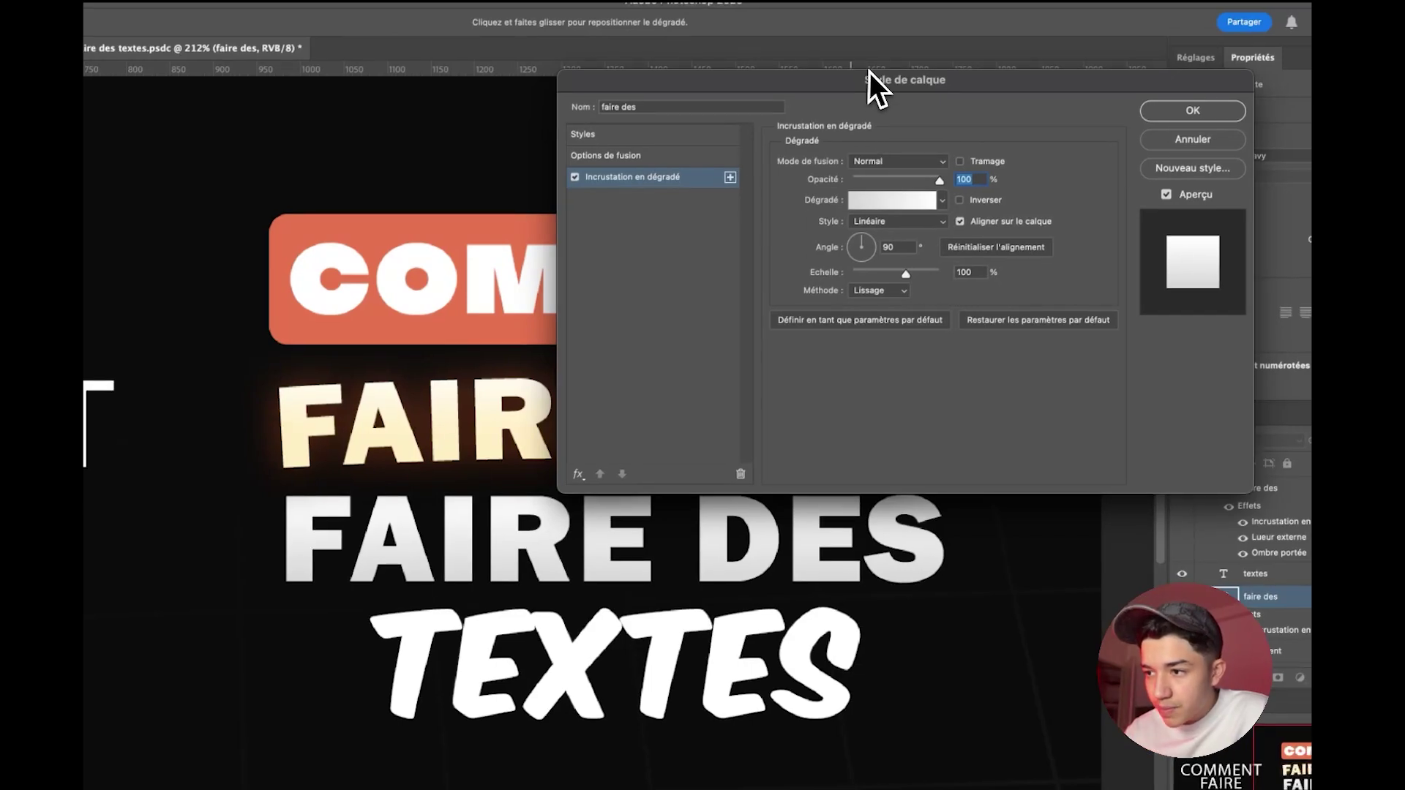
{"action": "left_click_drag", "start_coordinate": [871, 72], "coordinate": [888, 31]}
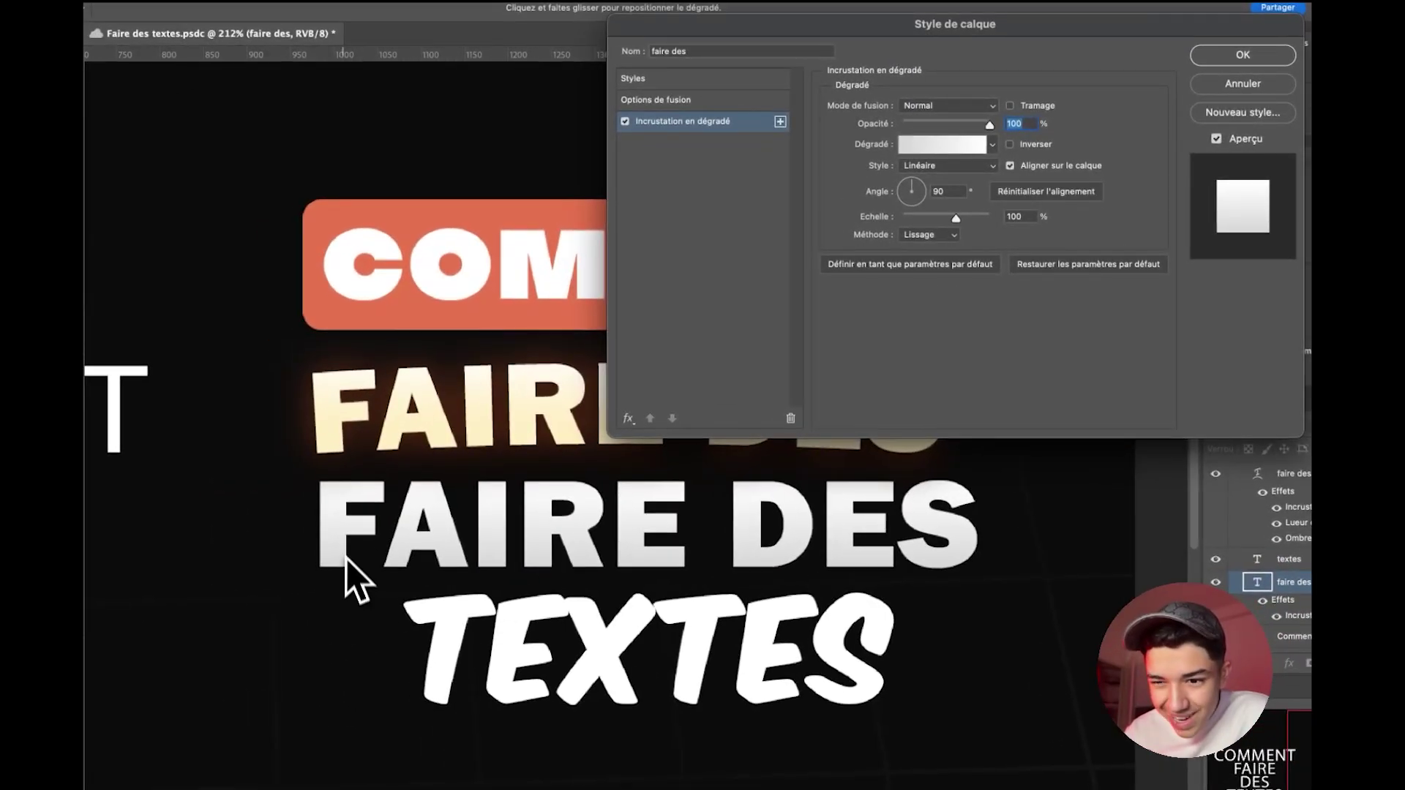
{"action": "left_click", "coordinate": [942, 144]}
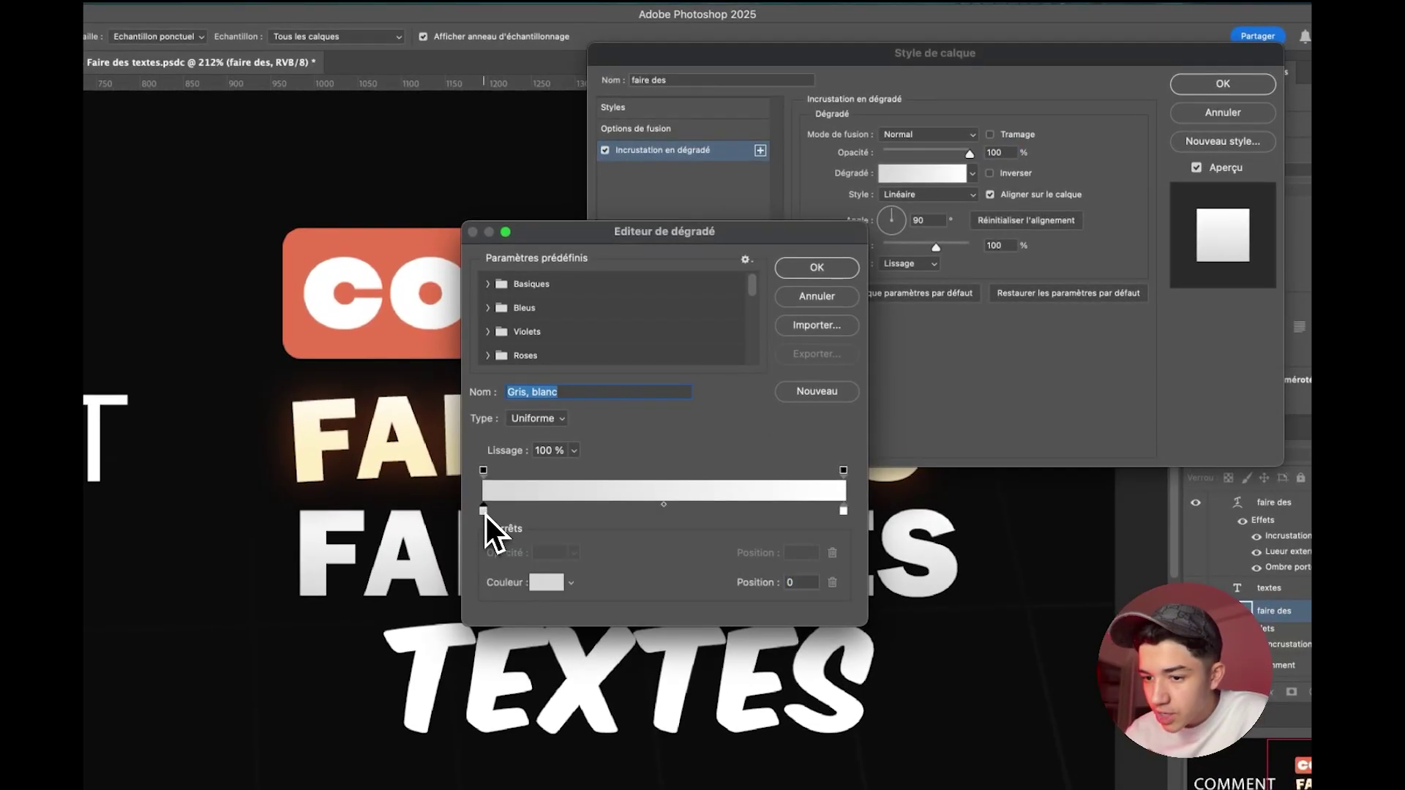
{"action": "left_click", "coordinate": [545, 582]}
{"action": "type", "text": "ff0000"}
{"action": "left_click", "coordinate": [878, 150]}
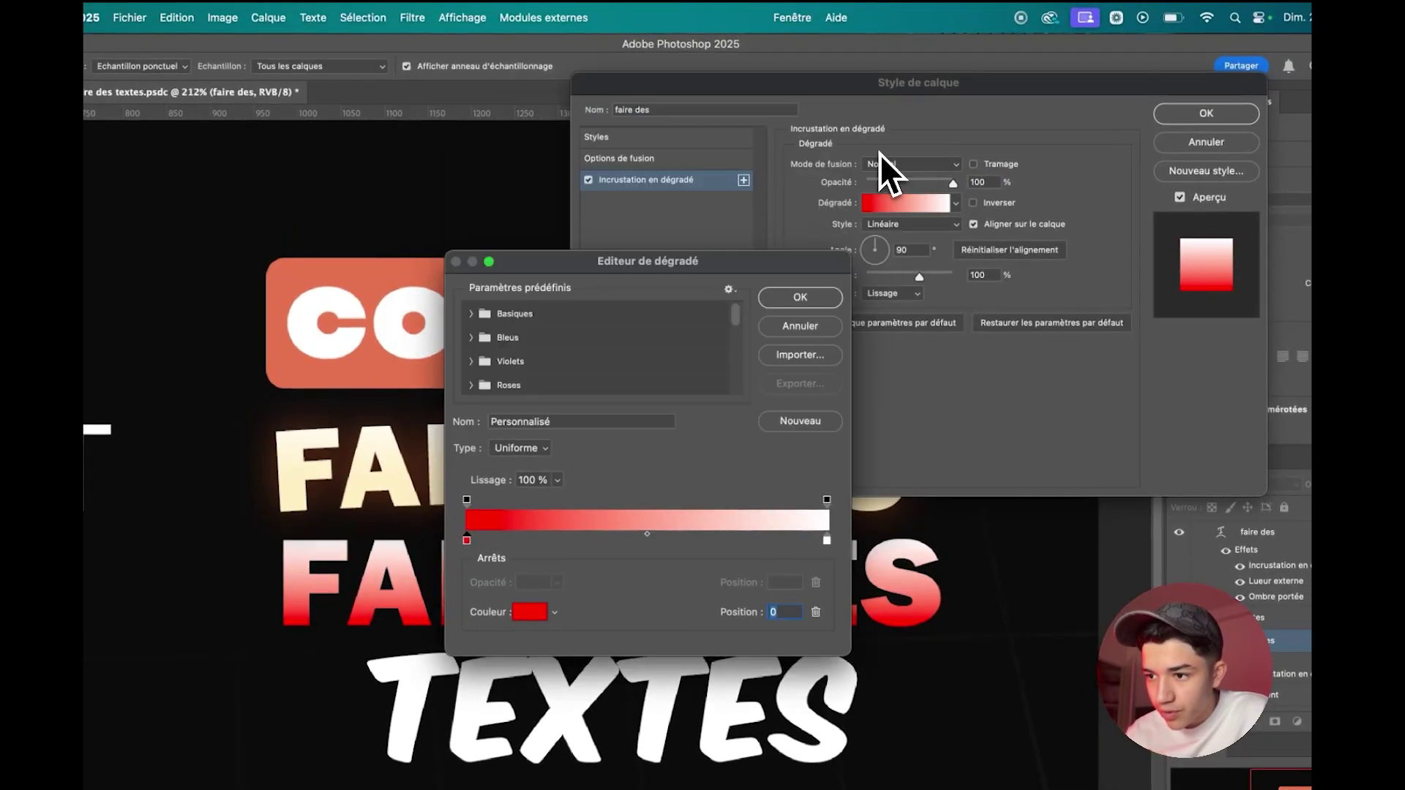
Step: Sample cream colours from the glowing FAIRE DES for both stops, #fff0c7 to #fffaec
{"action": "left_click_drag", "start_coordinate": [652, 261], "coordinate": [1039, 139]}
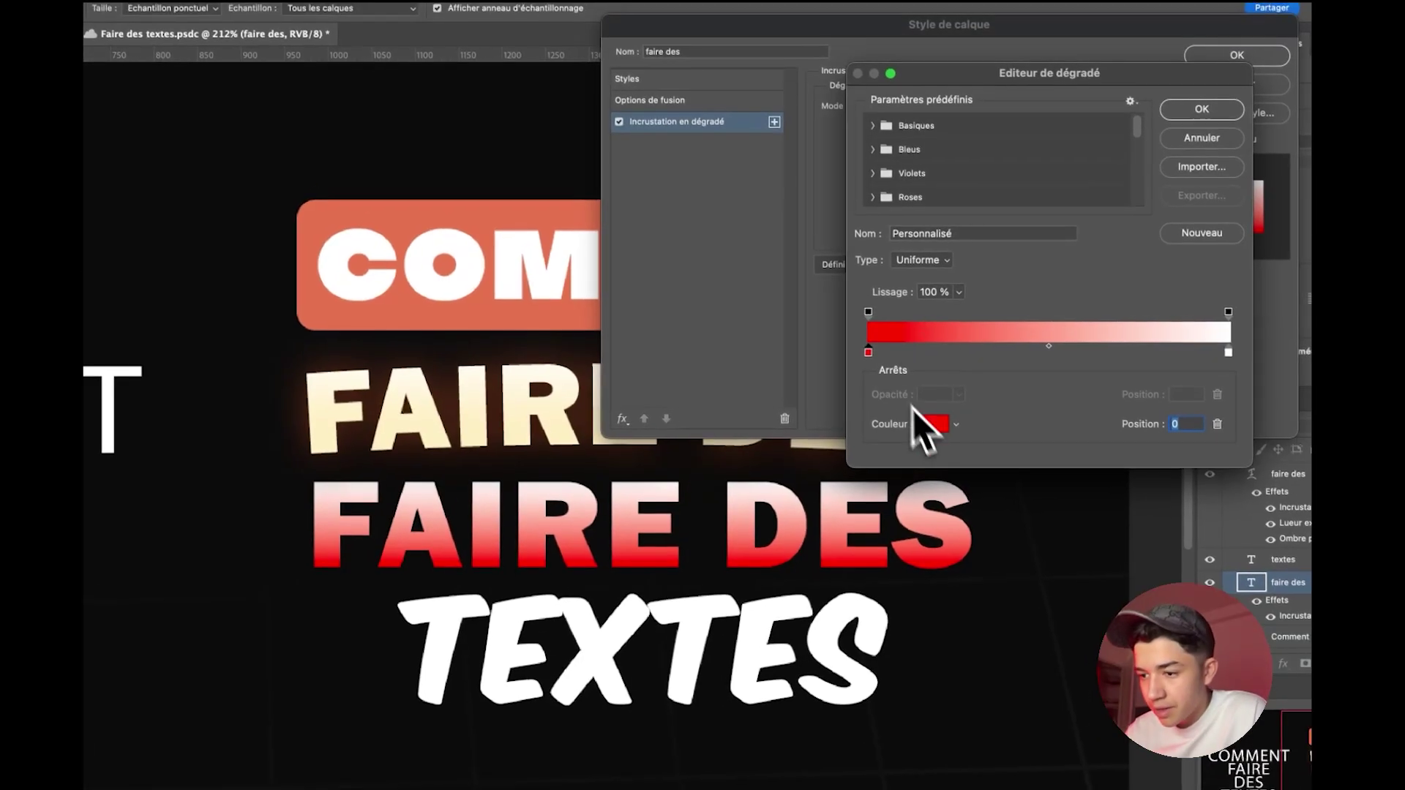
{"action": "left_click", "coordinate": [944, 409]}
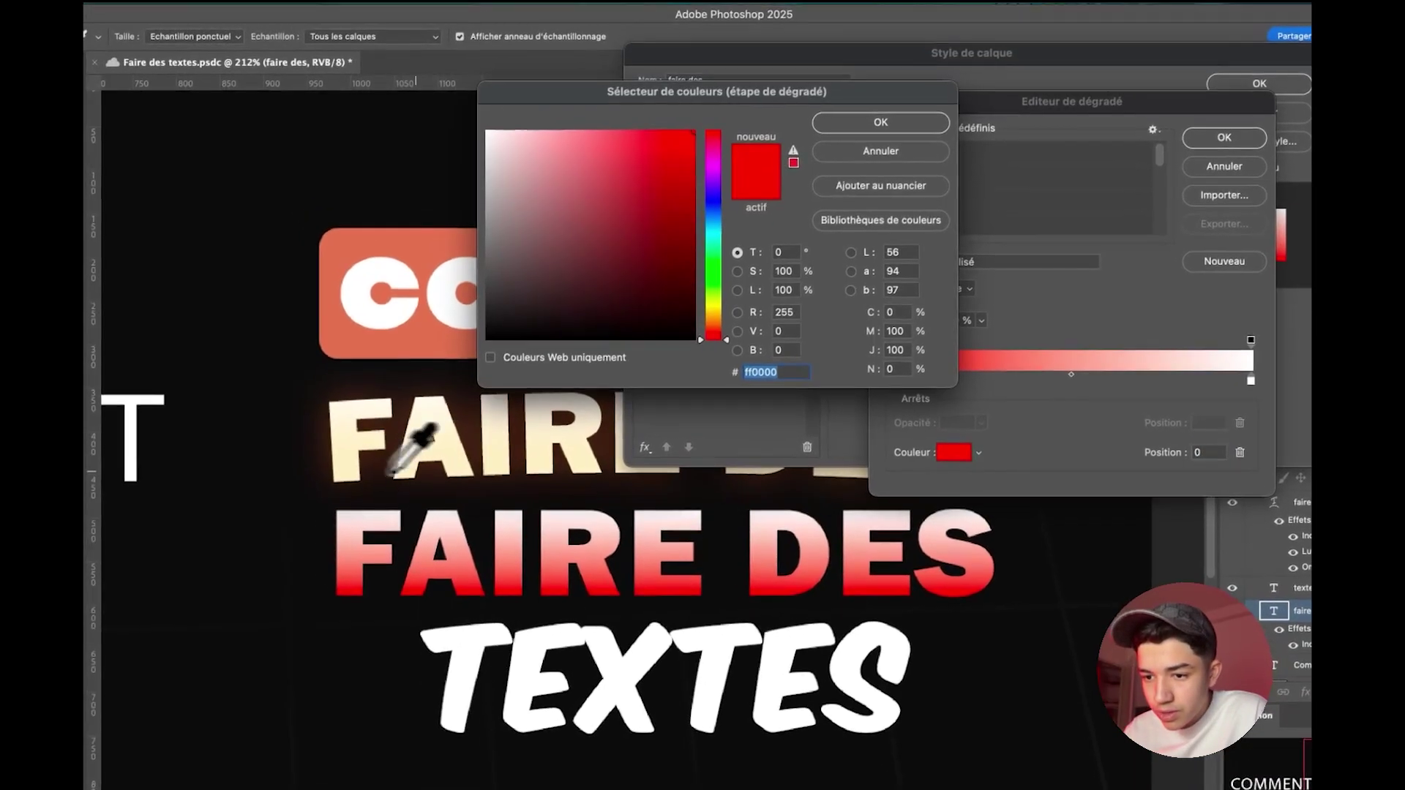
{"action": "left_click", "coordinate": [460, 473]}
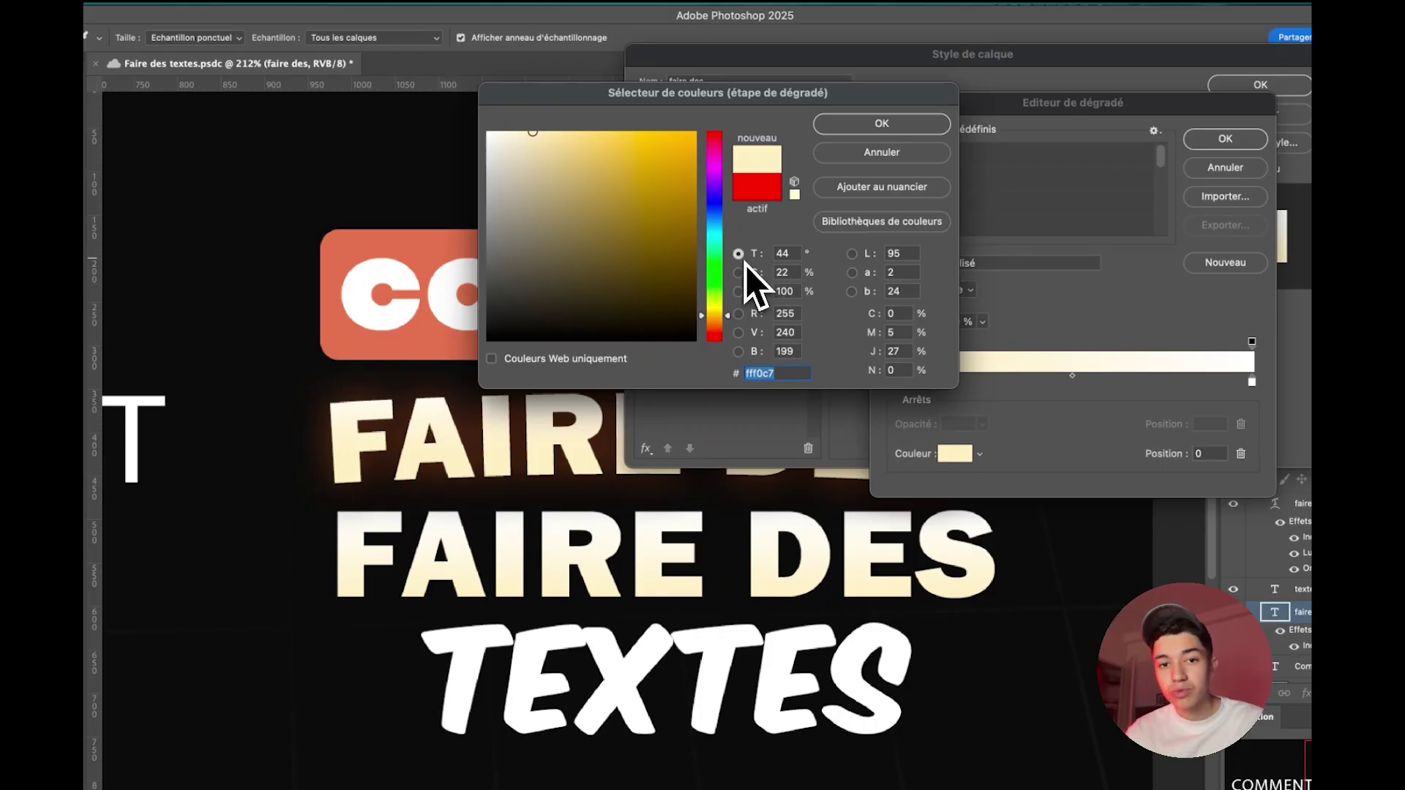
{"action": "left_click", "coordinate": [881, 123]}
{"action": "left_click", "coordinate": [1158, 388]}
{"action": "left_click", "coordinate": [861, 456]}
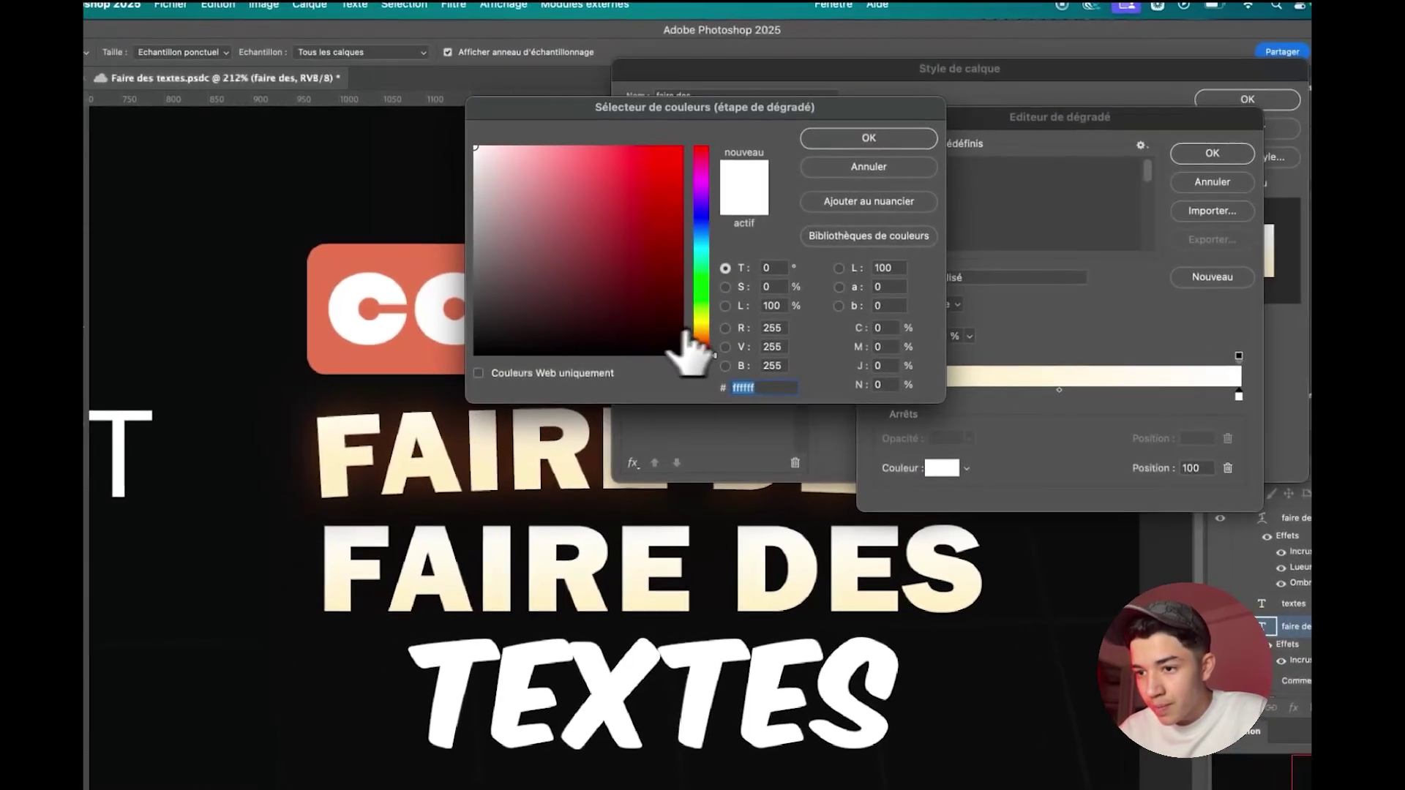
{"action": "left_click", "coordinate": [335, 417]}
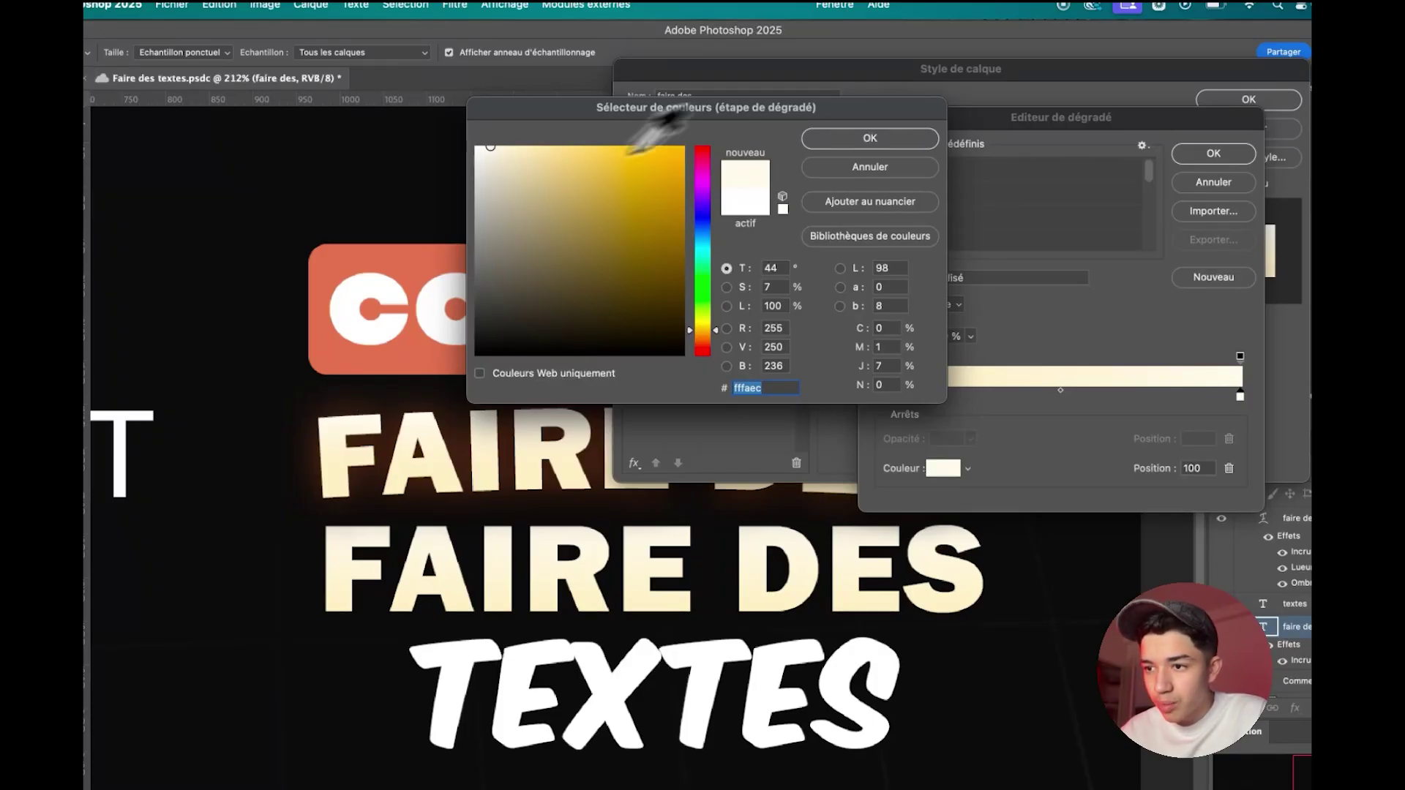
{"action": "left_click", "coordinate": [870, 137]}
{"action": "left_click", "coordinate": [1213, 153]}
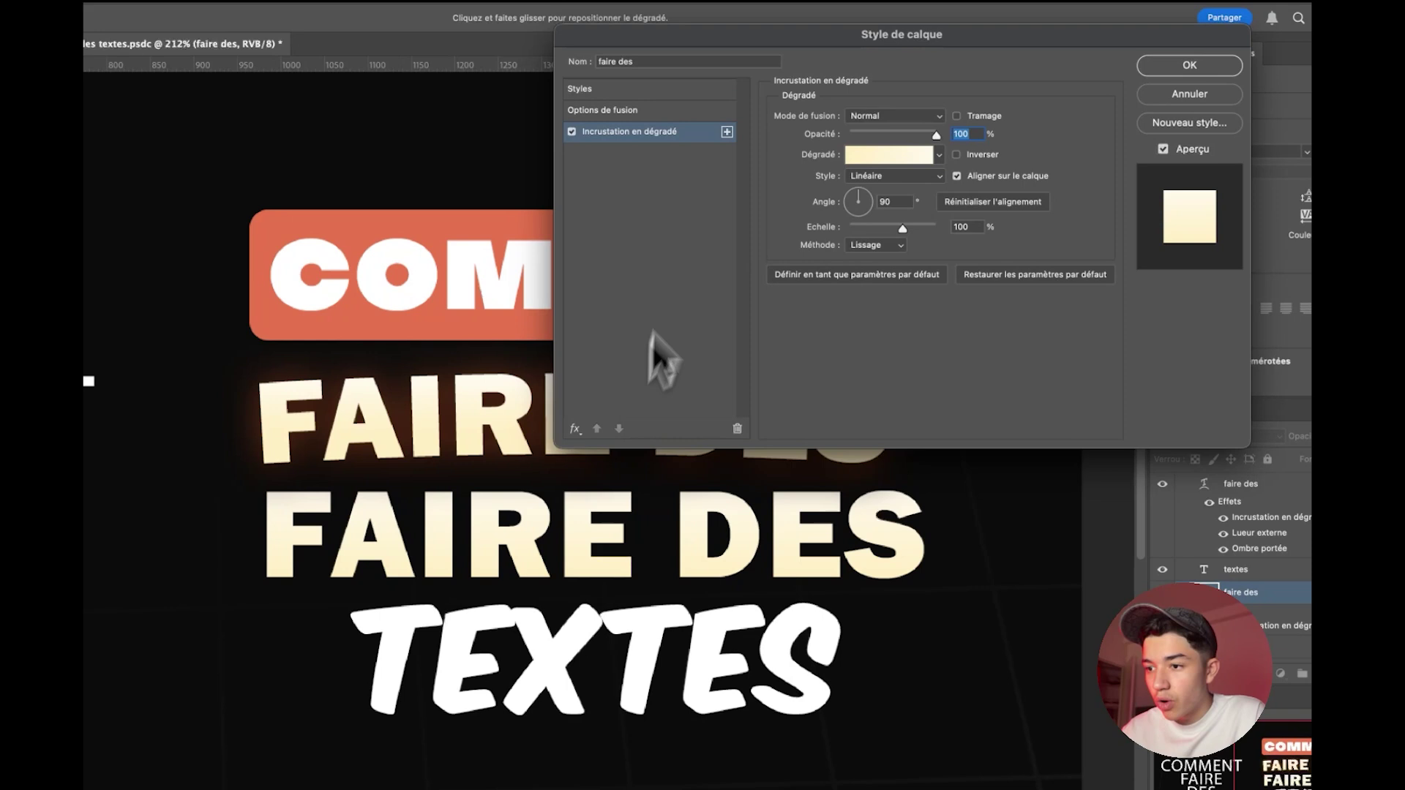
Step: Set the gradient overlay to a 93° angle and 122% scale, comparing with Aperçu off and on
{"action": "mouse_move", "coordinate": [867, 200]}
{"action": "left_mouse_down"}
{"action": "mouse_move", "coordinate": [850, 173]}
{"action": "mouse_move", "coordinate": [859, 184]}
{"action": "left_mouse_up"}
{"action": "left_click_drag", "start_coordinate": [903, 229], "coordinate": [914, 230]}
{"action": "key", "text": "Tab"}
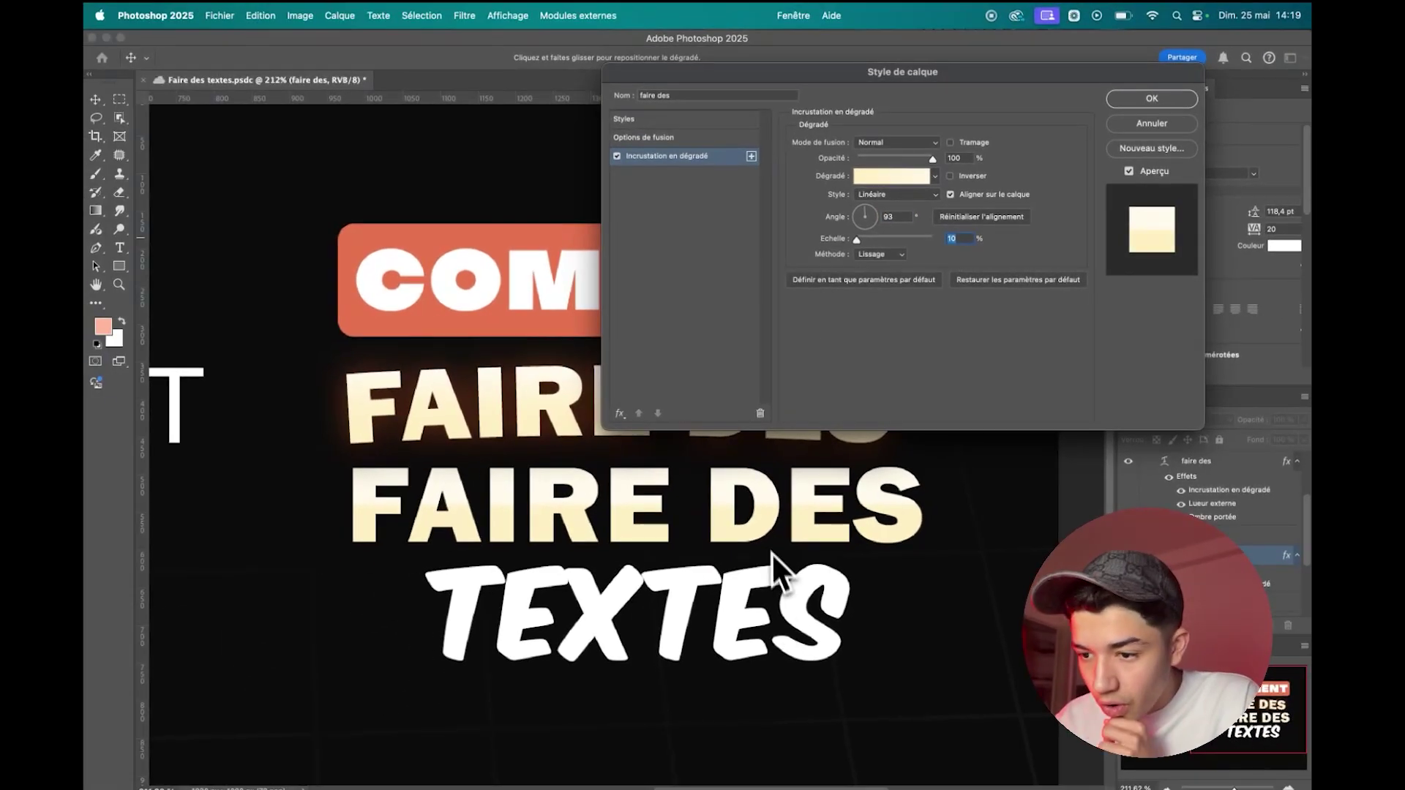
{"action": "type", "text": "150"}
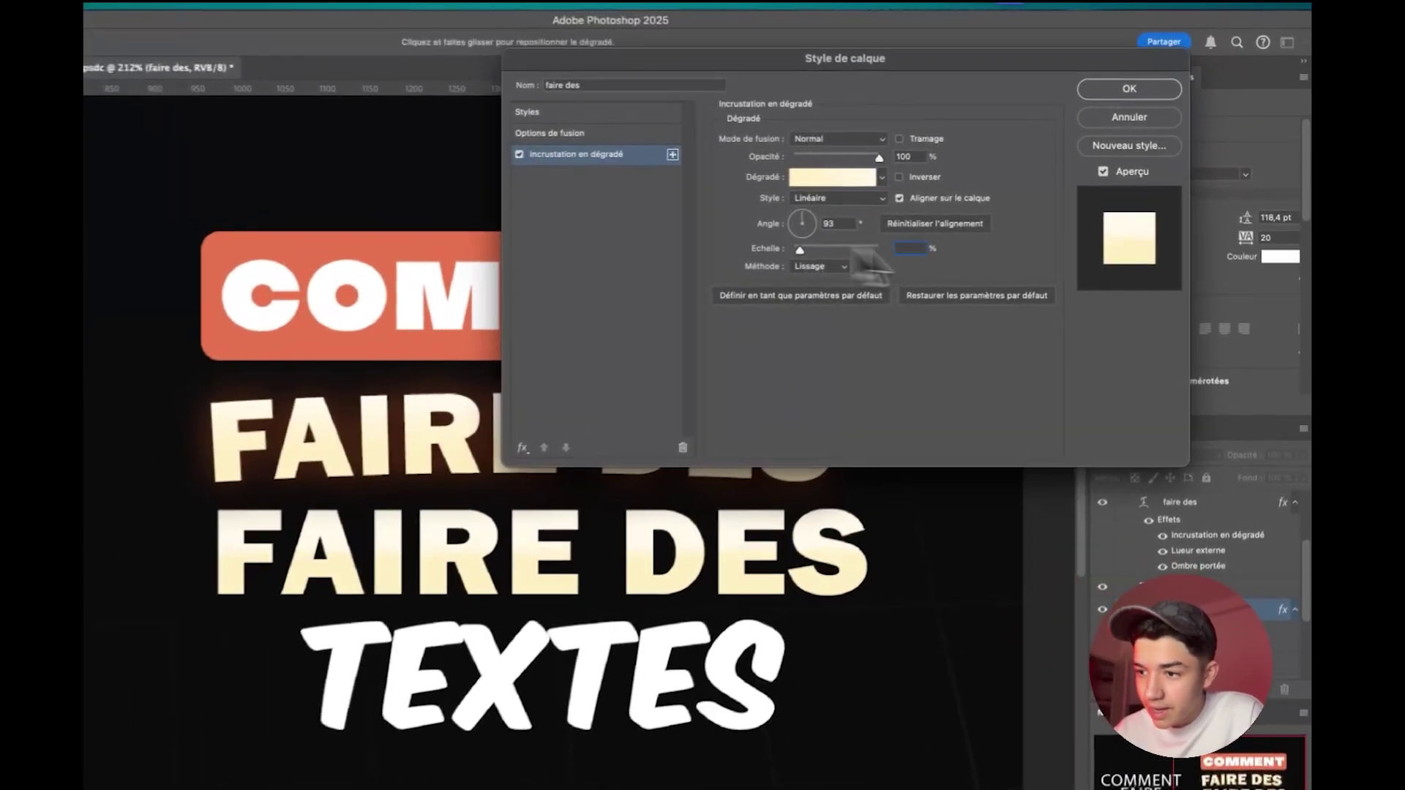
{"action": "left_click_drag", "start_coordinate": [872, 252], "coordinate": [856, 253]}
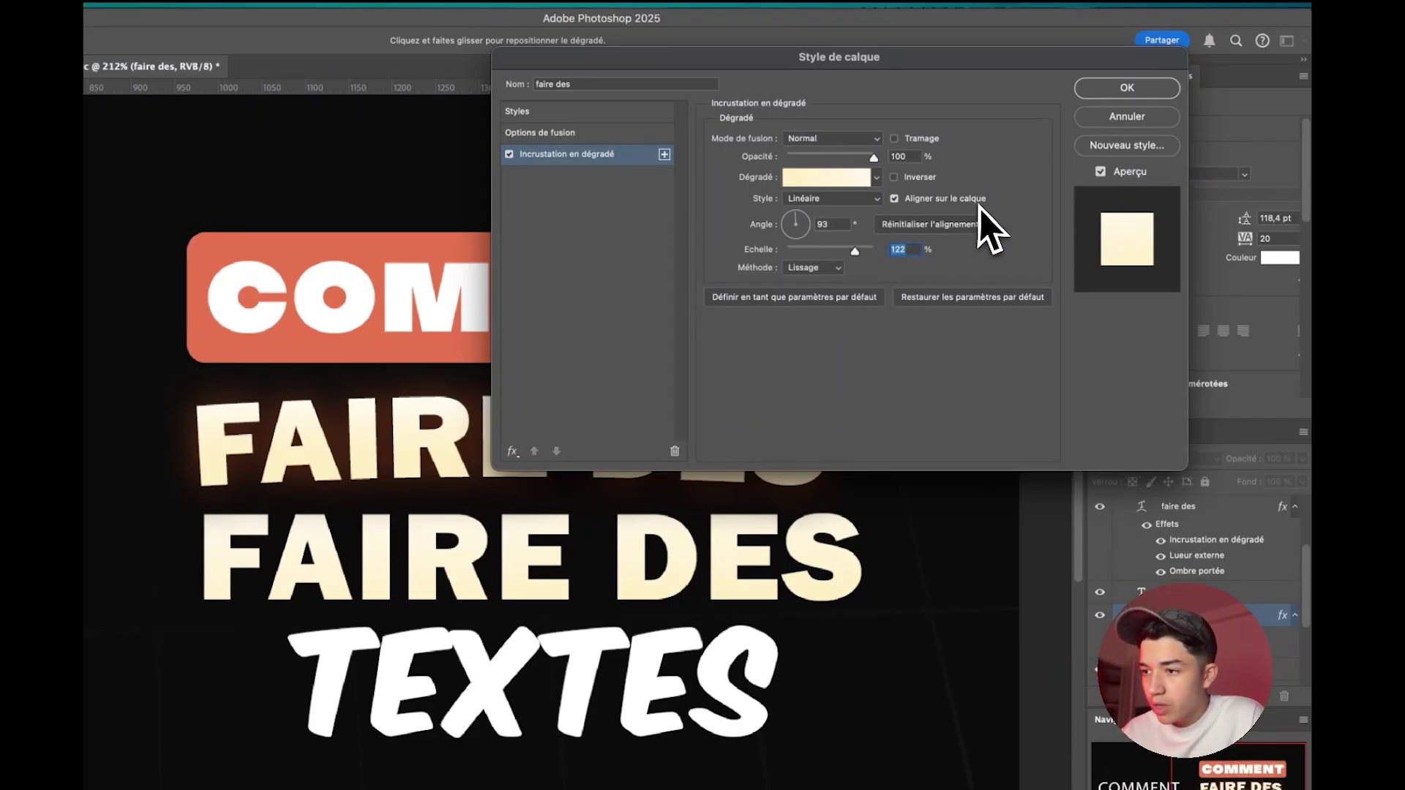
{"action": "left_click", "coordinate": [1102, 173]}
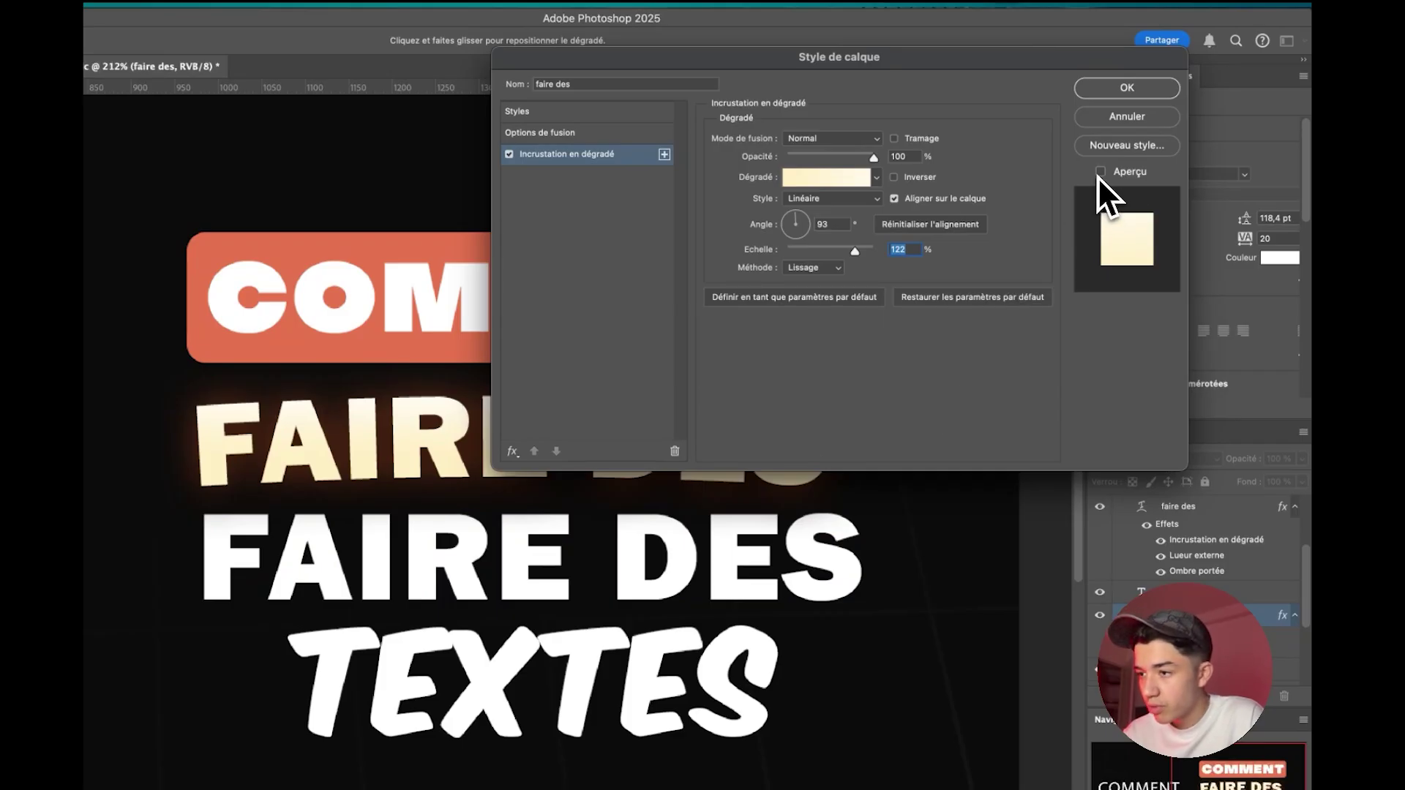
{"action": "left_click", "coordinate": [1100, 172]}
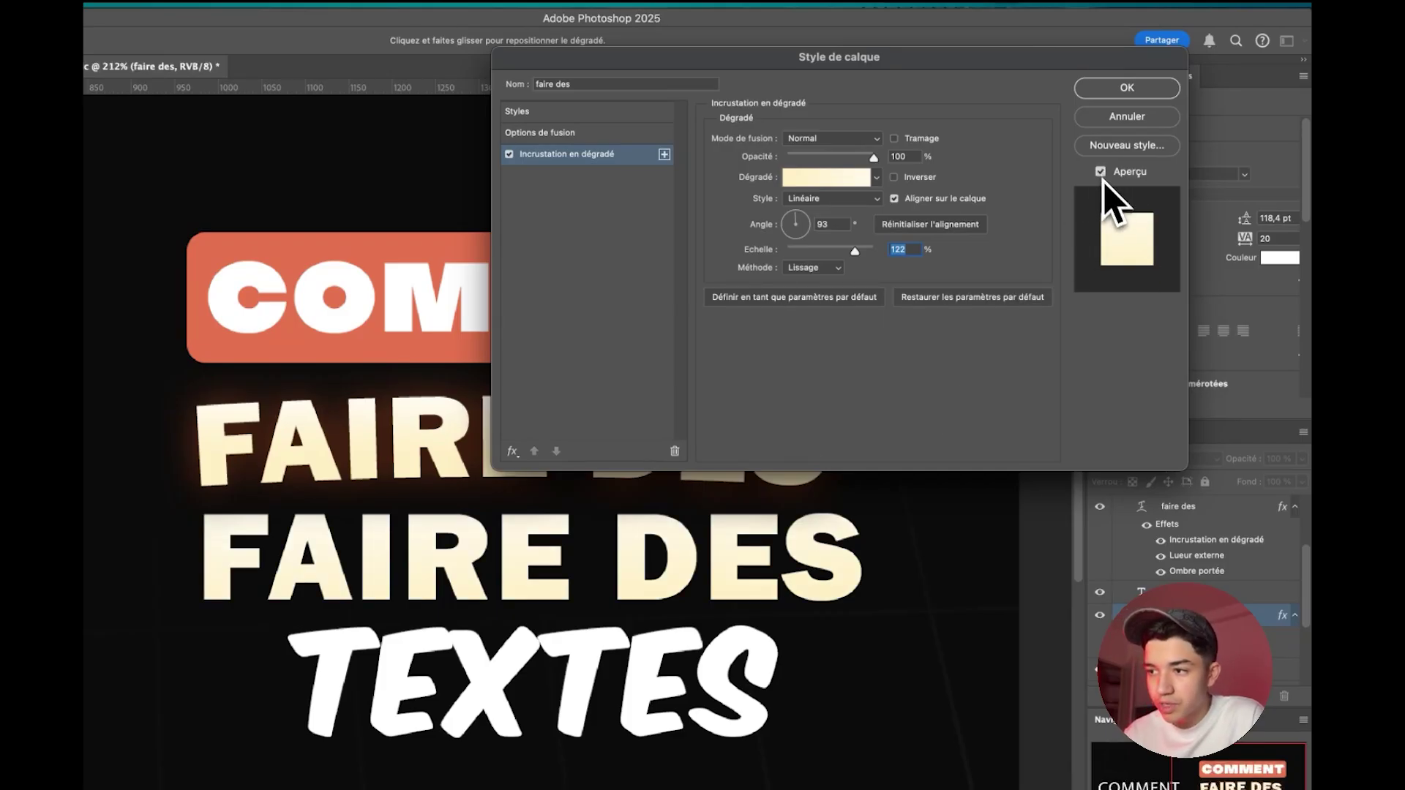
{"action": "left_click", "coordinate": [639, 434]}
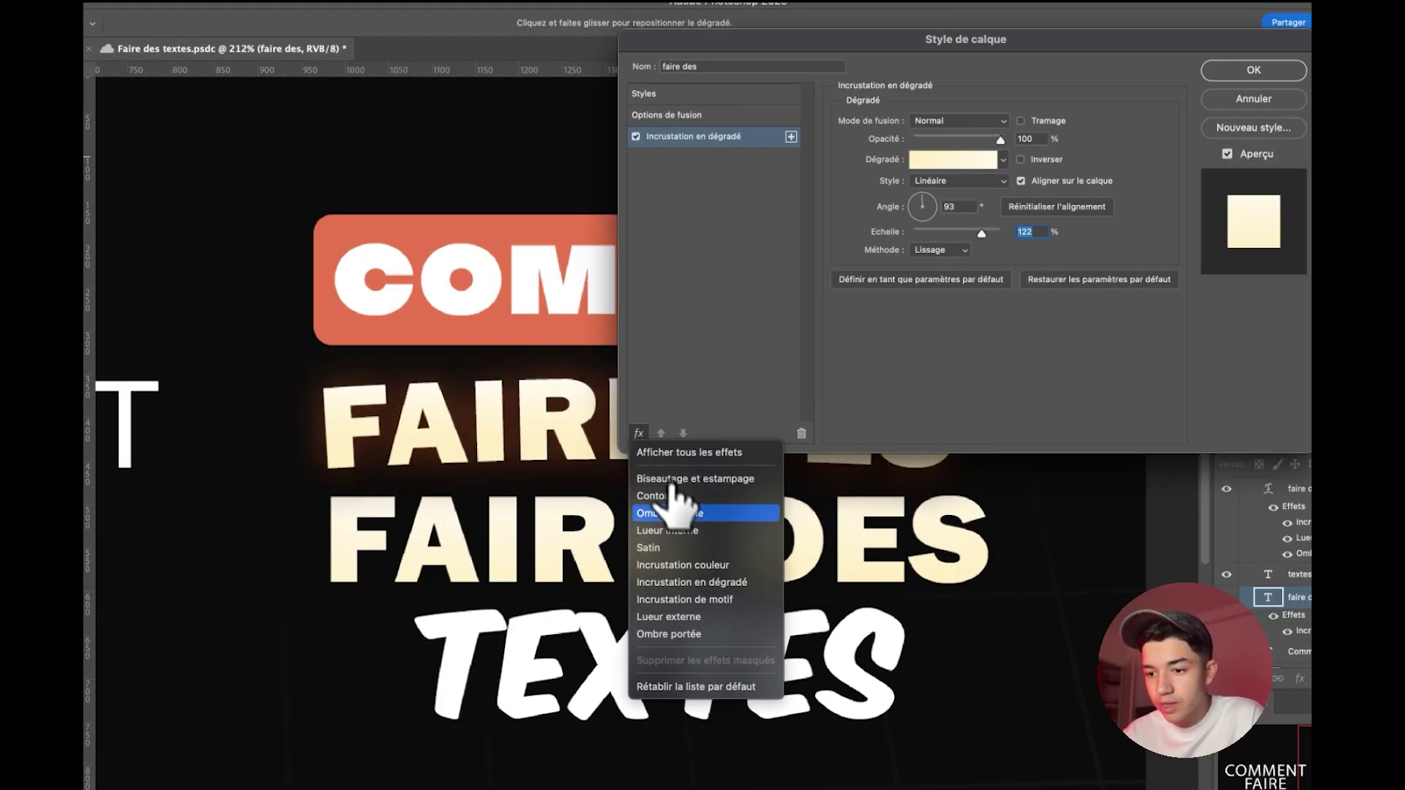
Step: Add an outer glow and an Ombre portée drop shadow to the FAIRE DES copy
{"action": "left_click", "coordinate": [680, 616]}
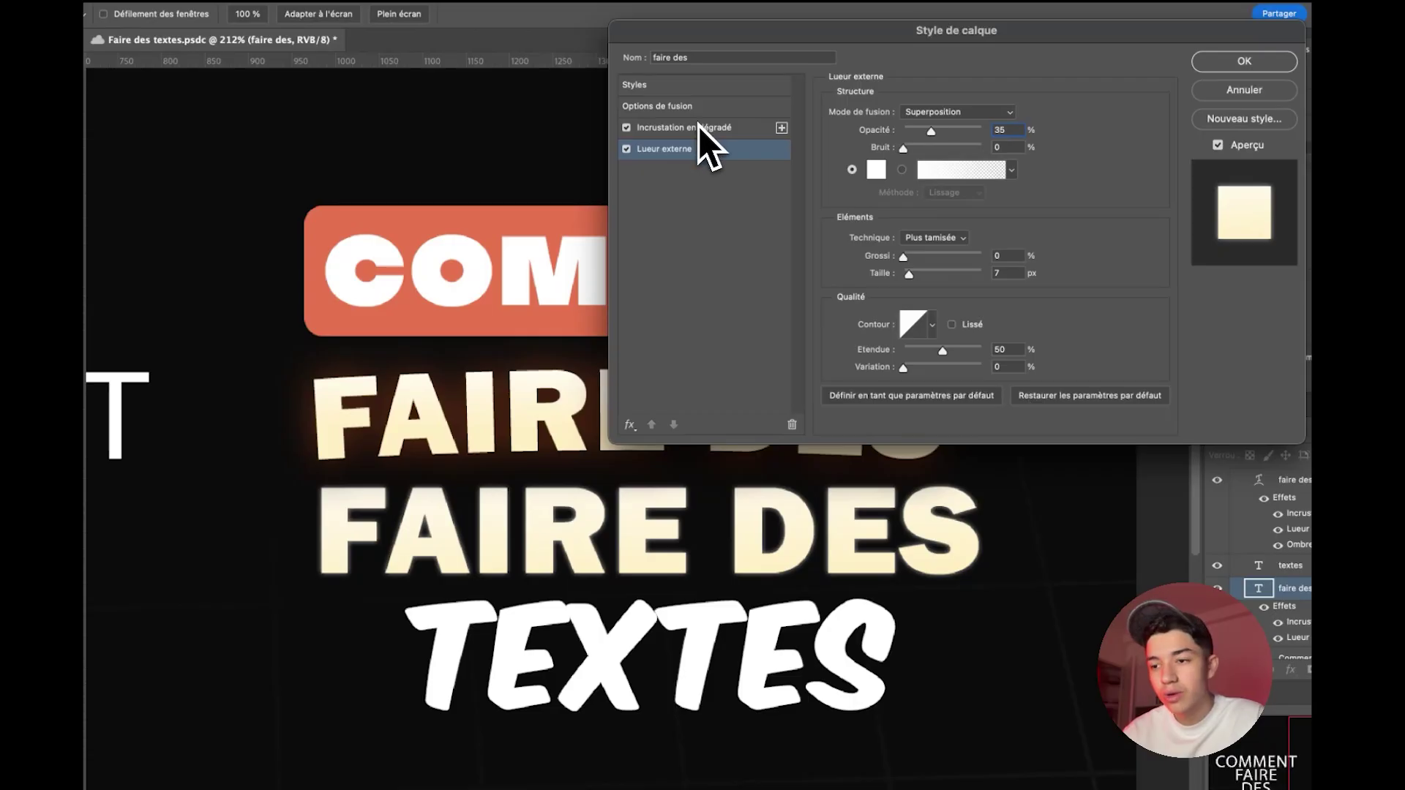
{"action": "left_click", "coordinate": [628, 426]}
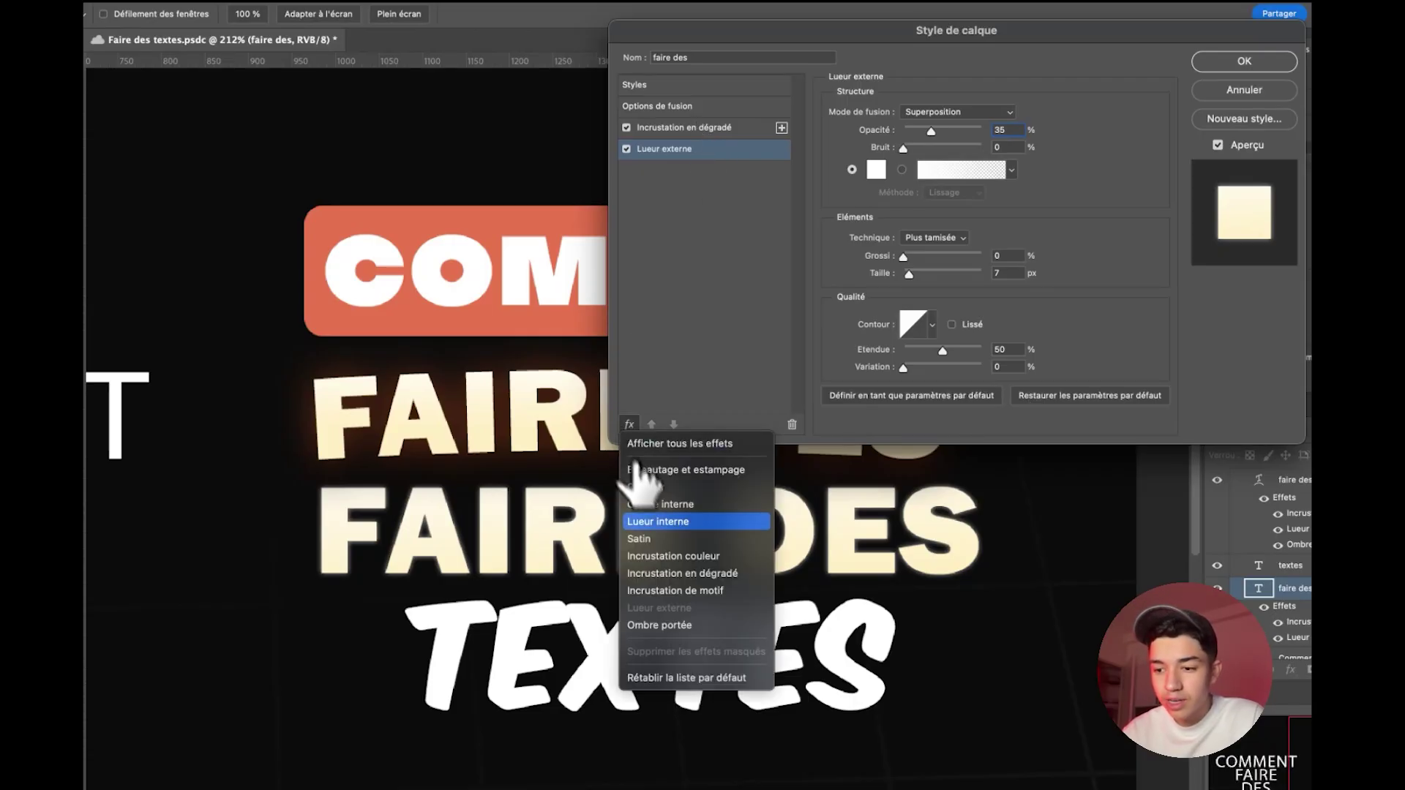
{"action": "left_click", "coordinate": [662, 625]}
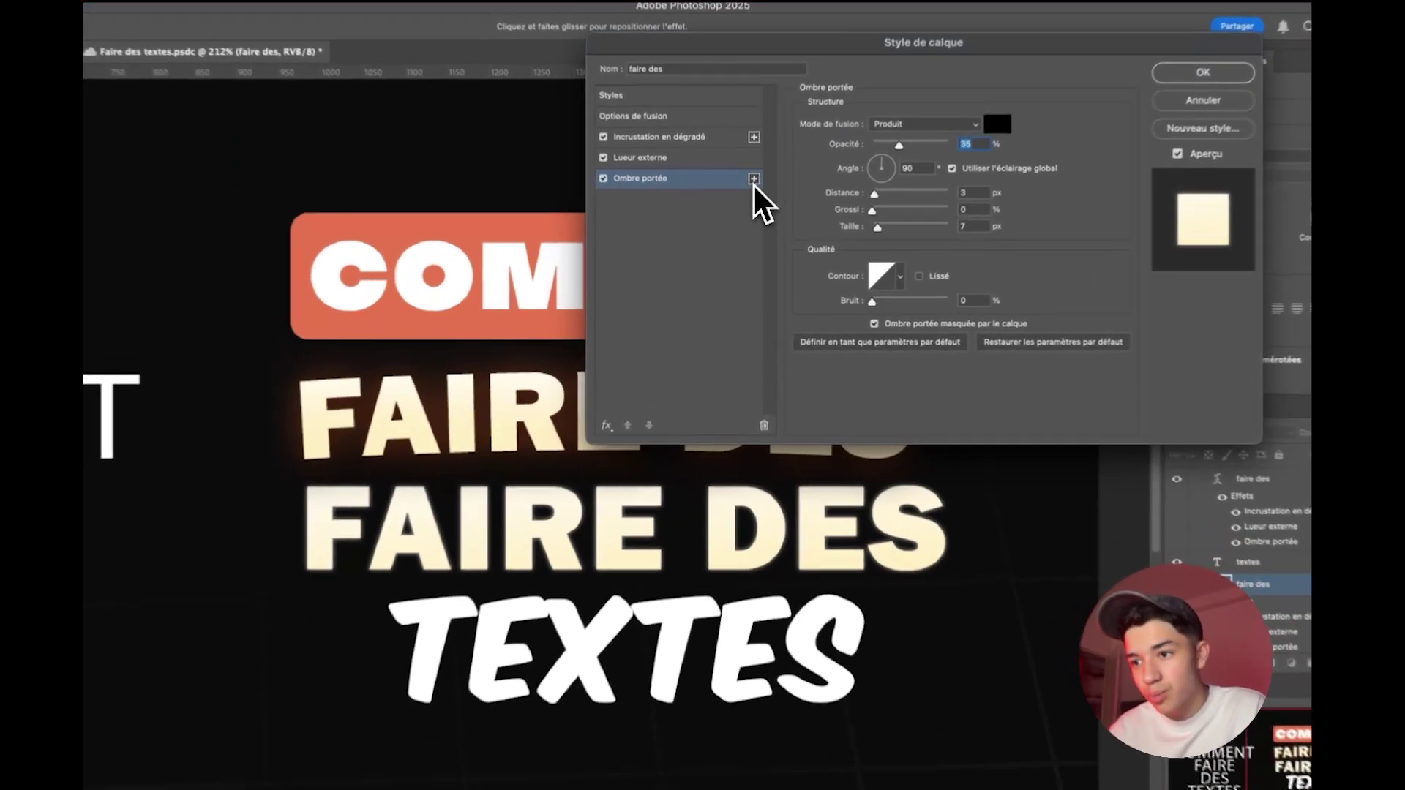
Step: Add another drop shadow and reorder the shadow entries in the effects stack
{"action": "left_click", "coordinate": [750, 193]}
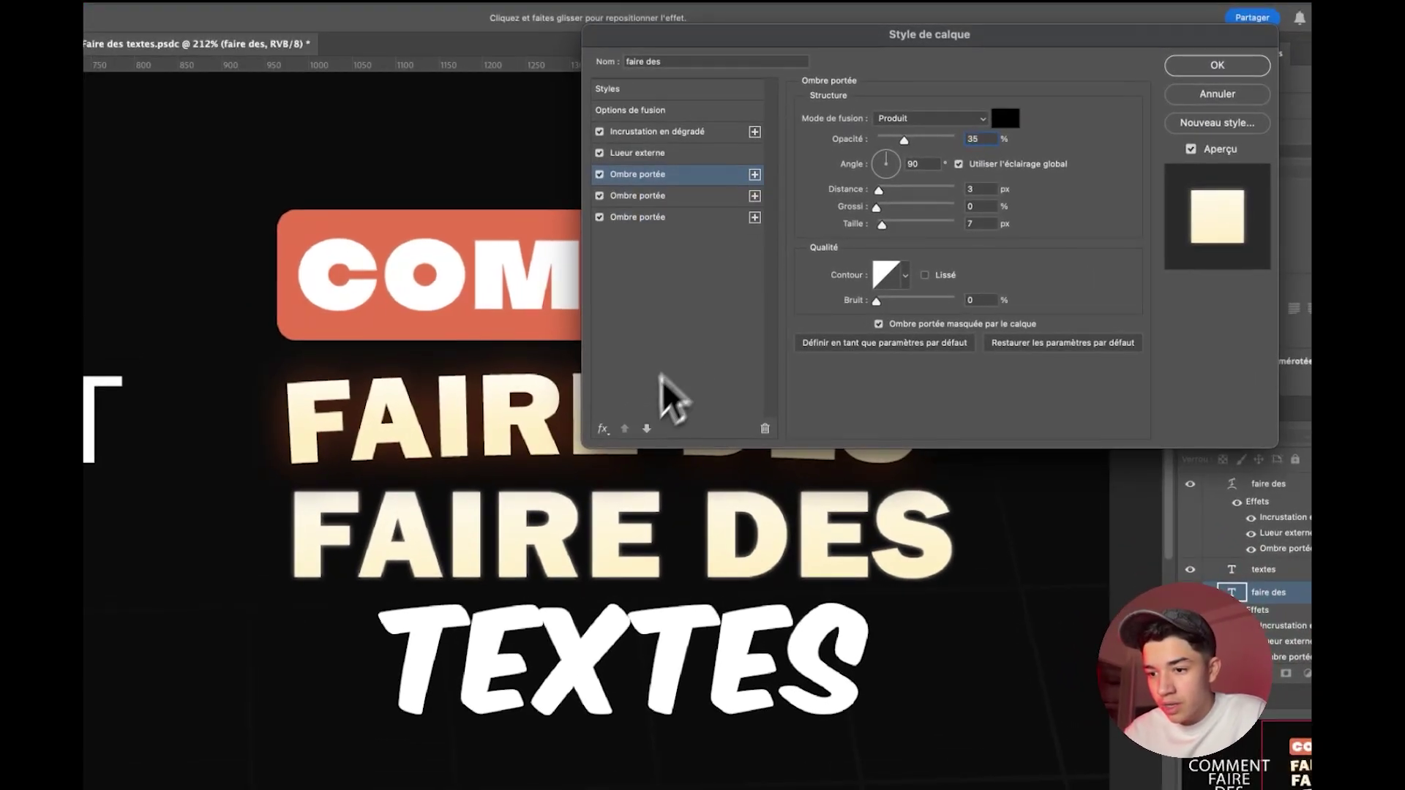
{"action": "left_click", "coordinate": [646, 430]}
{"action": "left_click", "coordinate": [646, 430]}
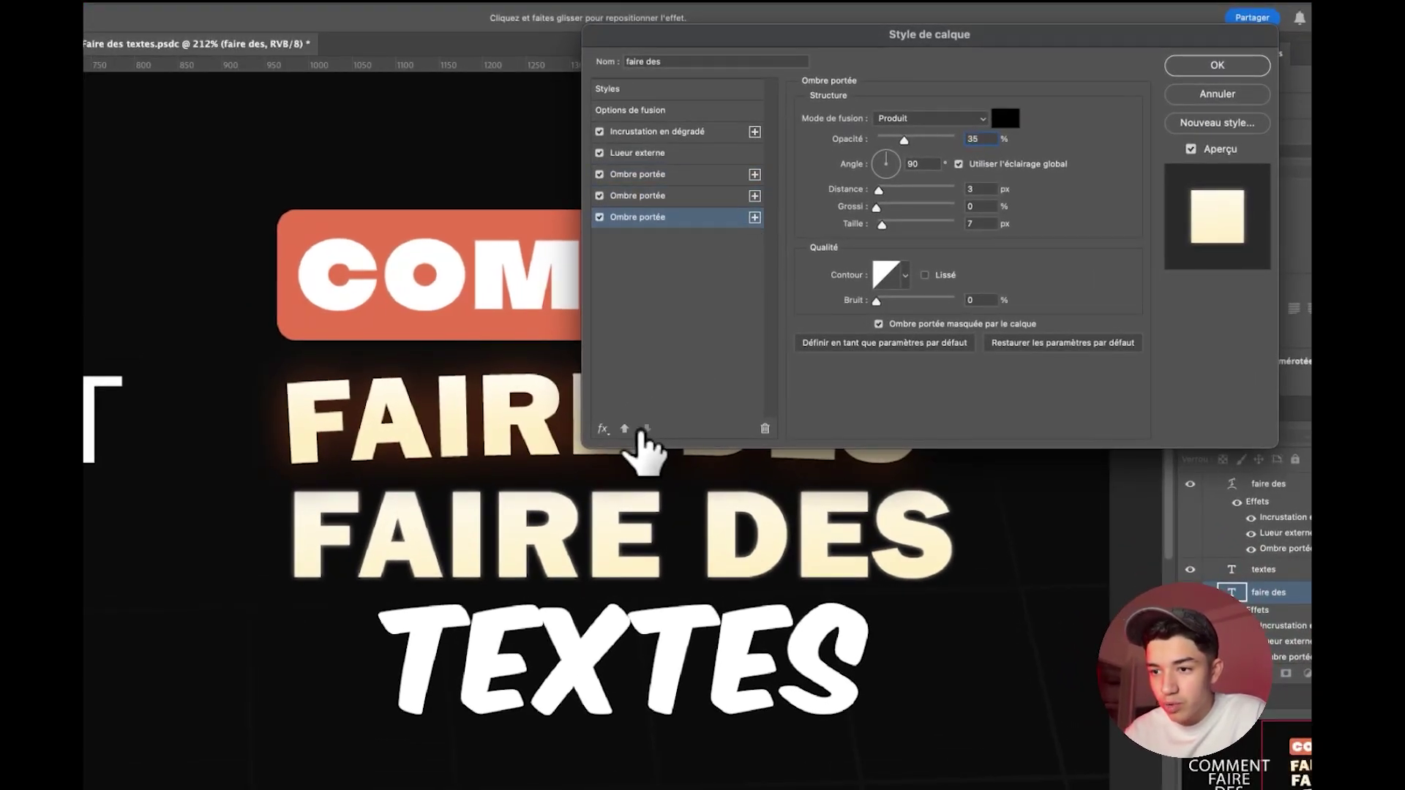
{"action": "left_click", "coordinate": [624, 430]}
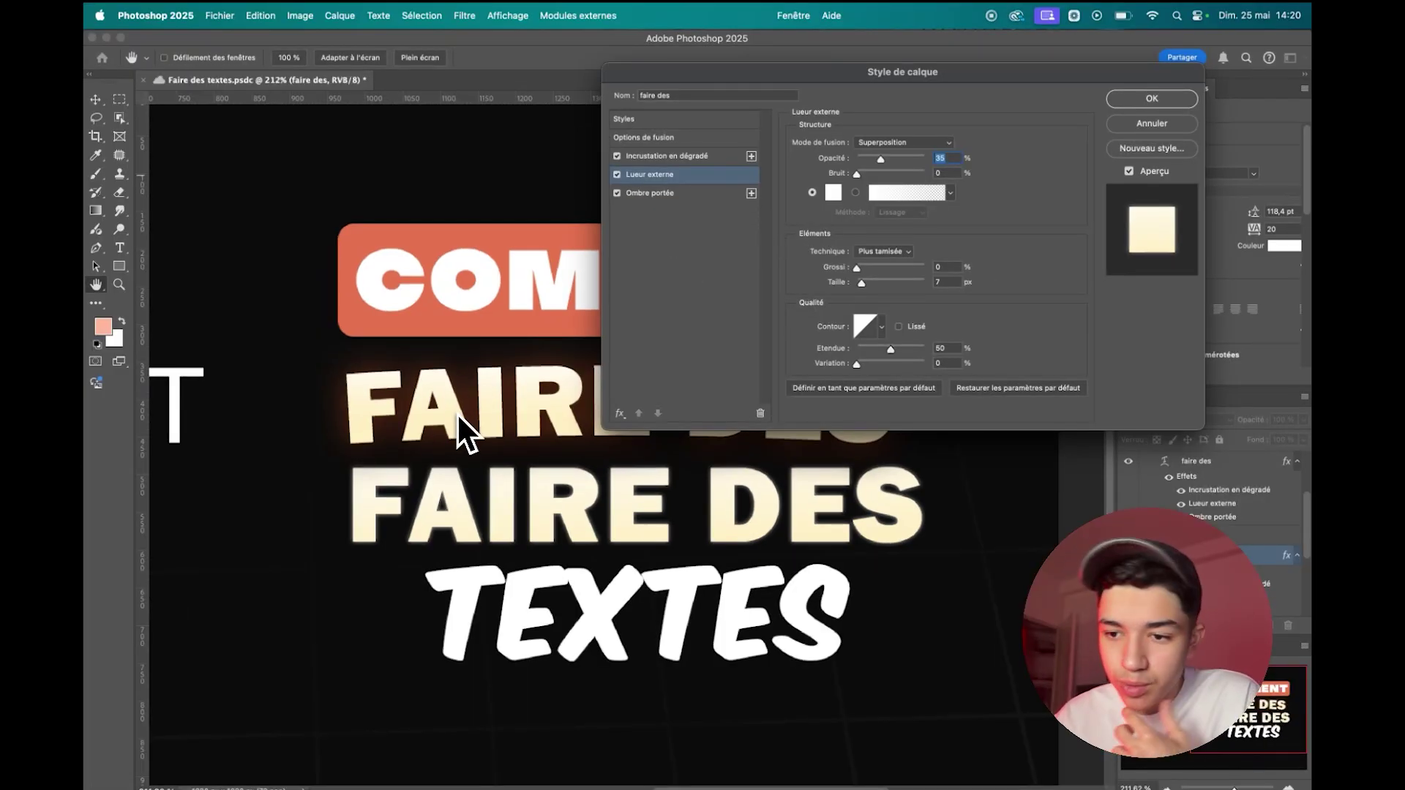
Step: Make the outer glow pink-red ff6868 at 32 px, switch off the drop shadow, and apply
{"action": "left_click", "coordinate": [833, 193]}
{"action": "left_click", "coordinate": [607, 183]}
{"action": "left_click_drag", "start_coordinate": [562, 131], "coordinate": [627, 134]}
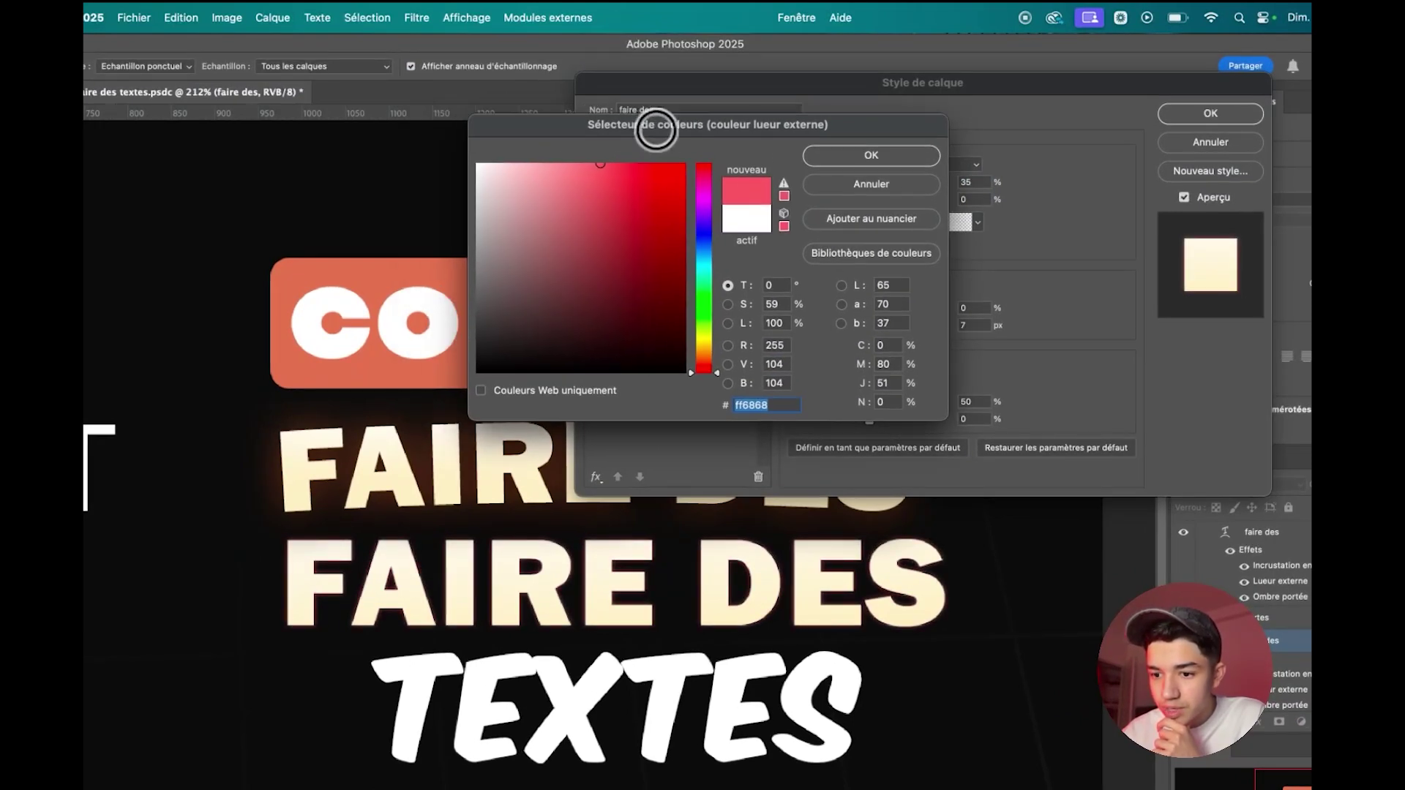
{"action": "left_click", "coordinate": [887, 152]}
{"action": "left_click", "coordinate": [595, 224]}
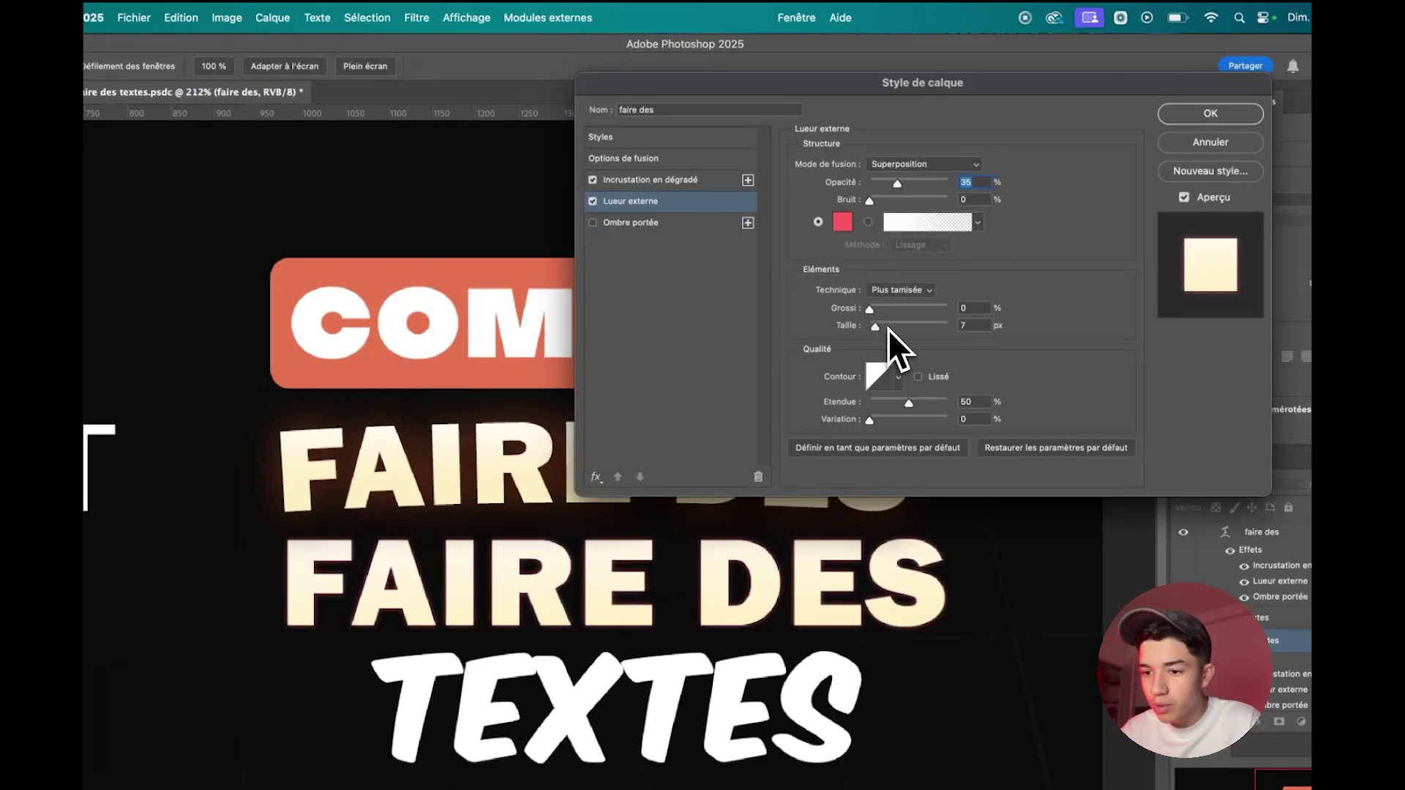
{"action": "left_click_drag", "start_coordinate": [888, 328], "coordinate": [891, 329]}
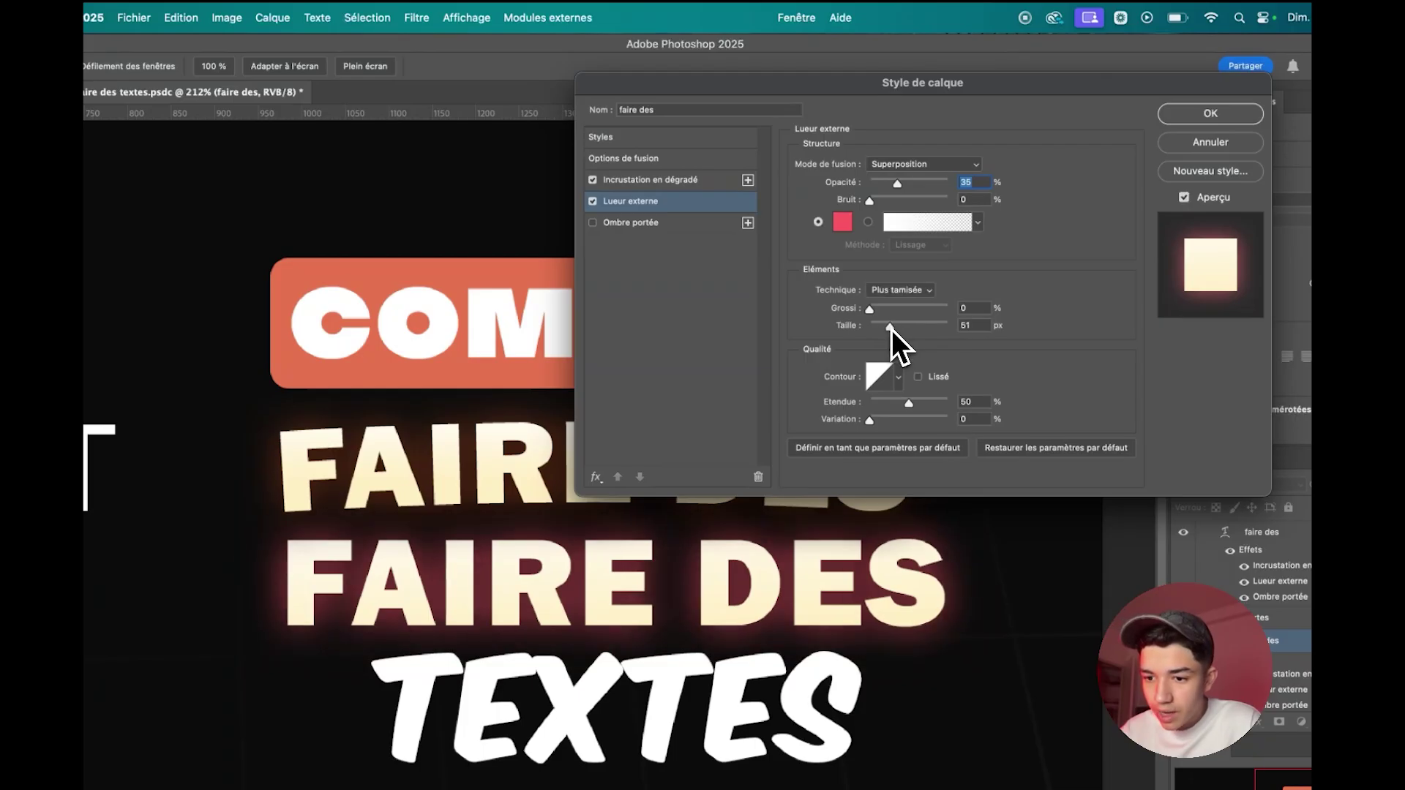
{"action": "left_click", "coordinate": [901, 164]}
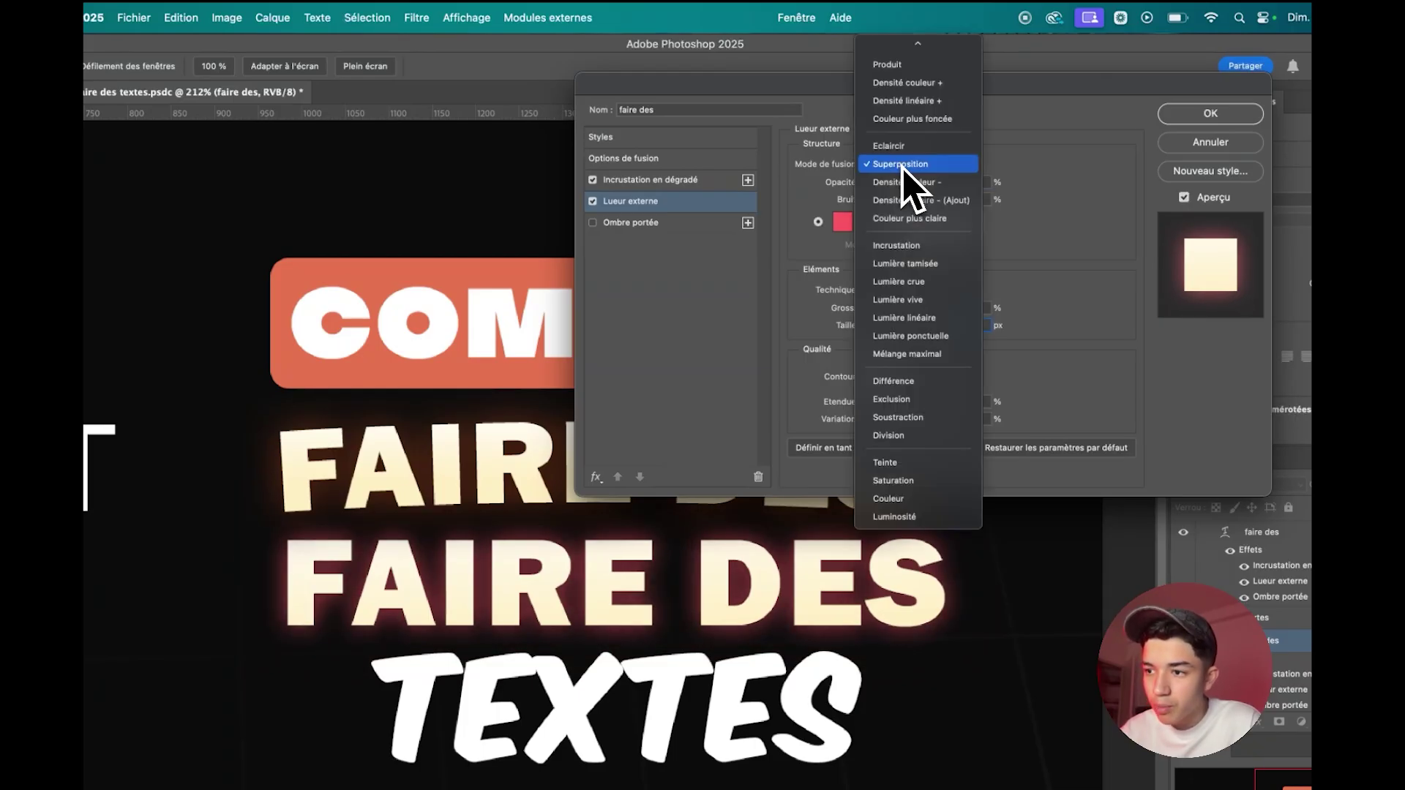
{"action": "left_click", "coordinate": [901, 166]}
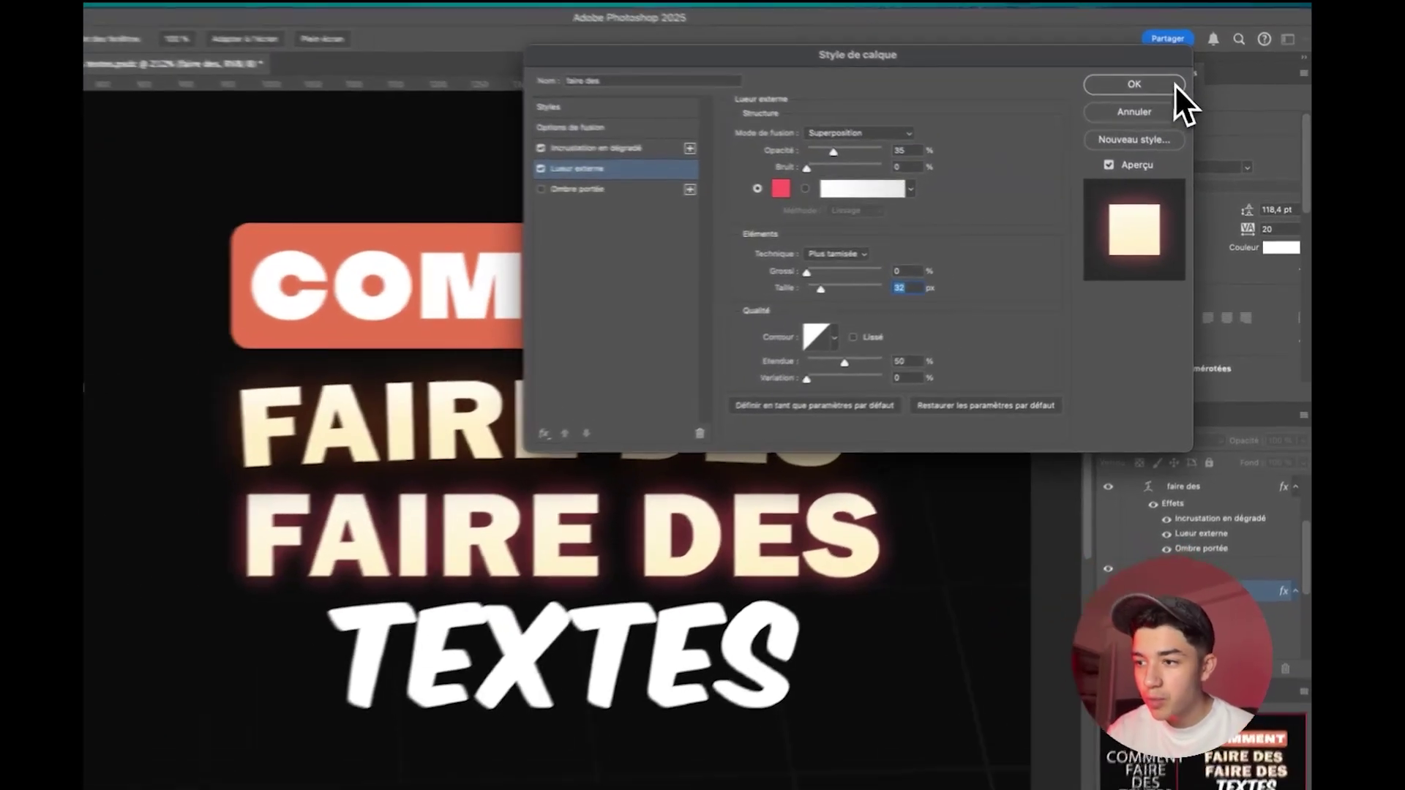
{"action": "left_click", "coordinate": [1151, 99]}
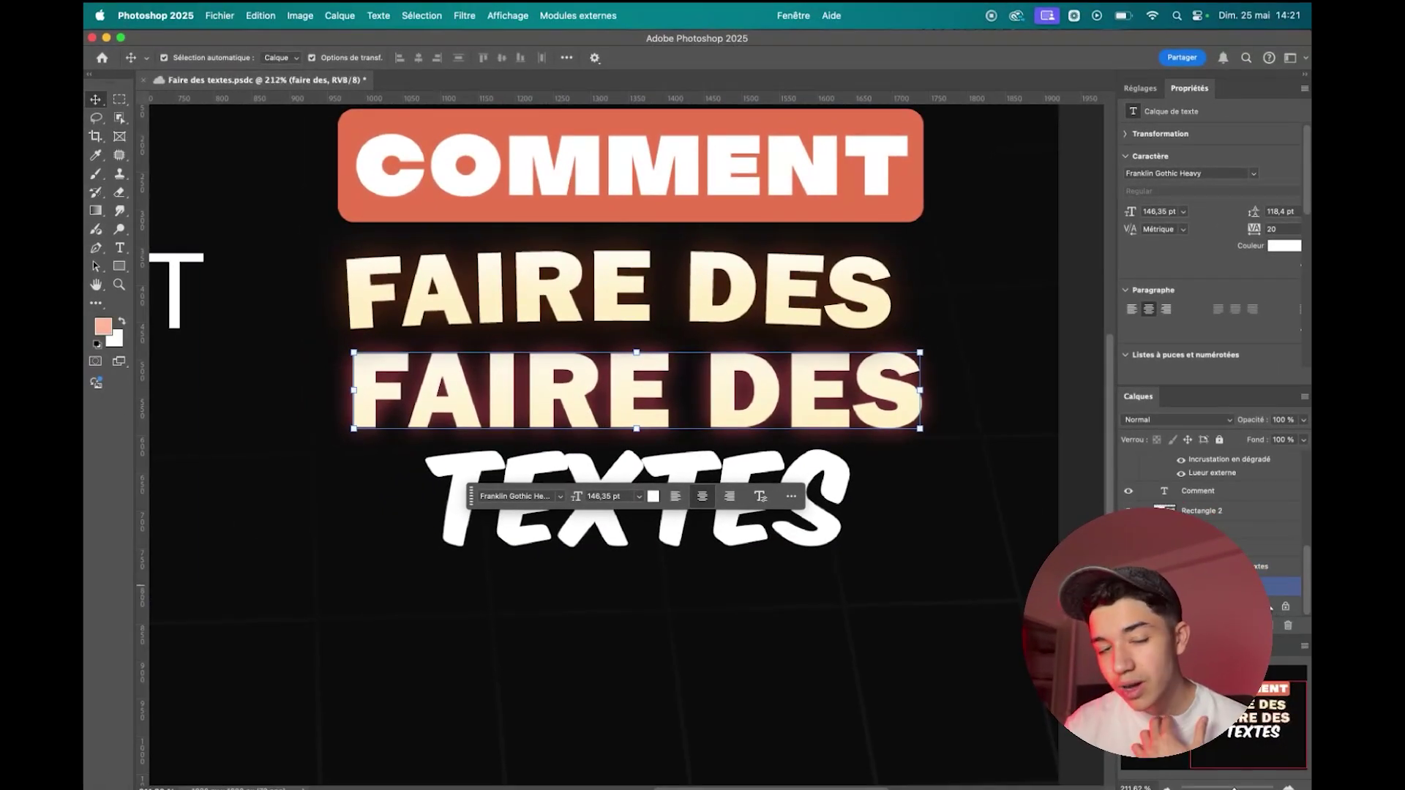
Step: Set glow opacity to 32% and re-enable the drop shadow: 16 px distance, 35 px size, Normal mode
{"action": "scroll", "coordinate": [629, 439], "scroll_direction": "up", "scroll_amount": 2}
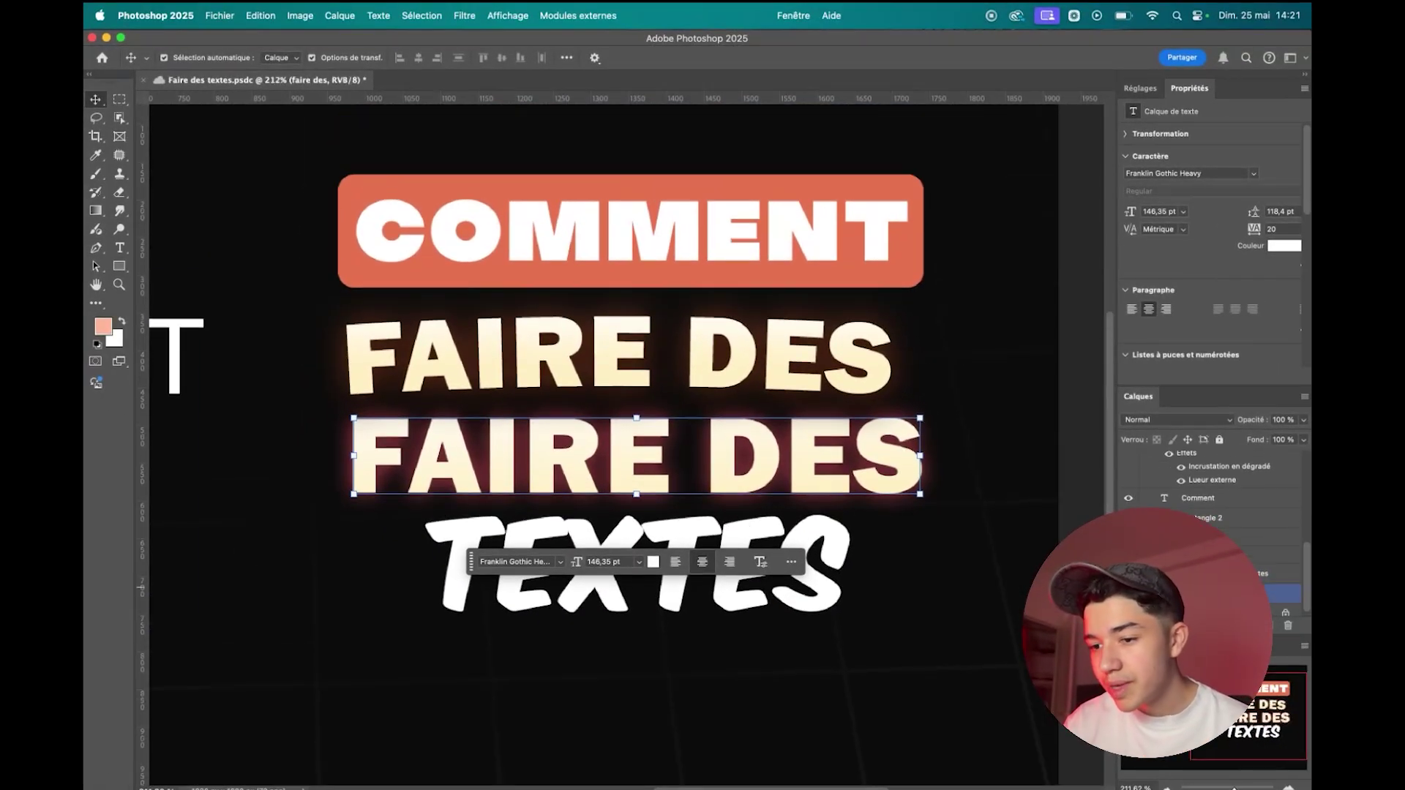
{"action": "scroll", "coordinate": [1207, 498], "scroll_direction": "up", "scroll_amount": 2}
{"action": "double_click", "coordinate": [1236, 476]}
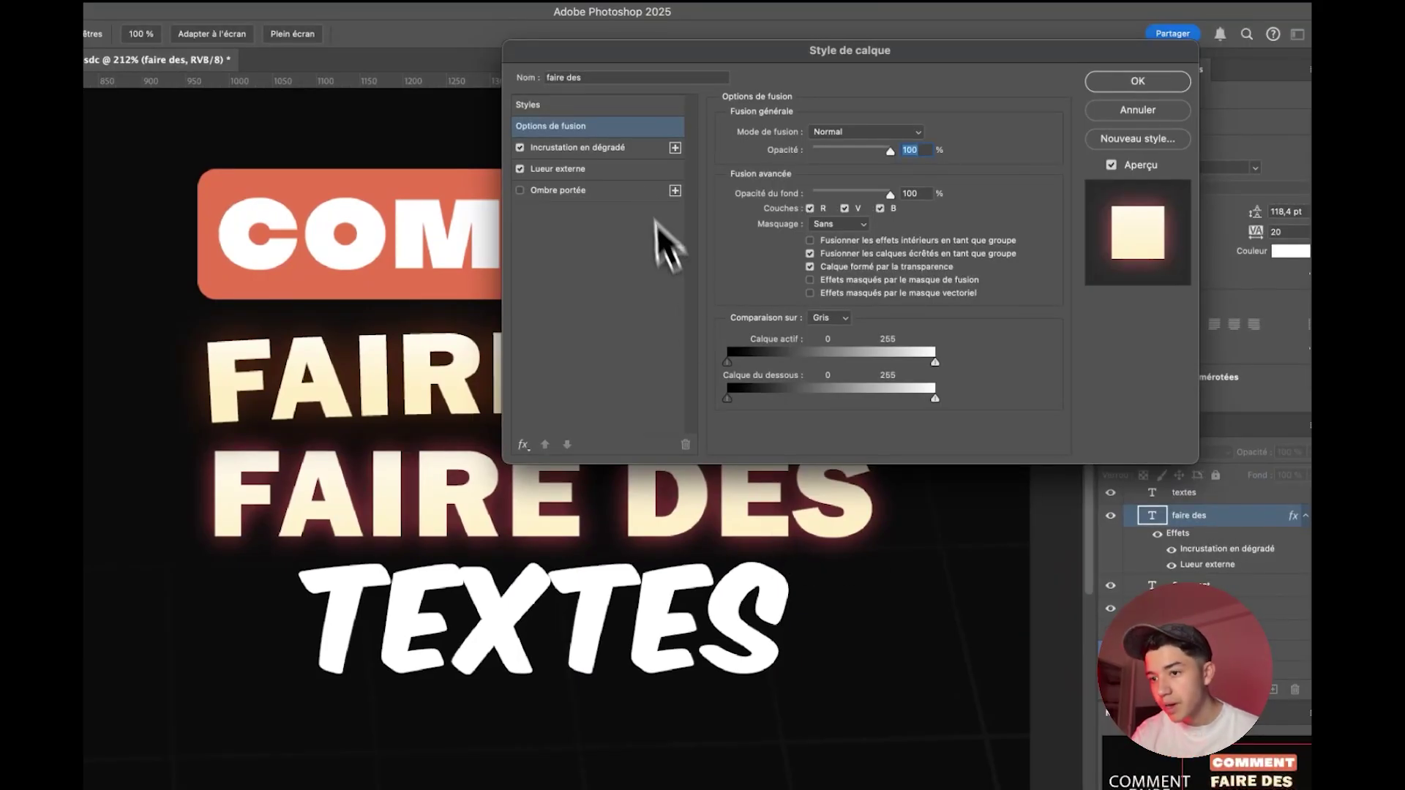
{"action": "left_click", "coordinate": [636, 169]}
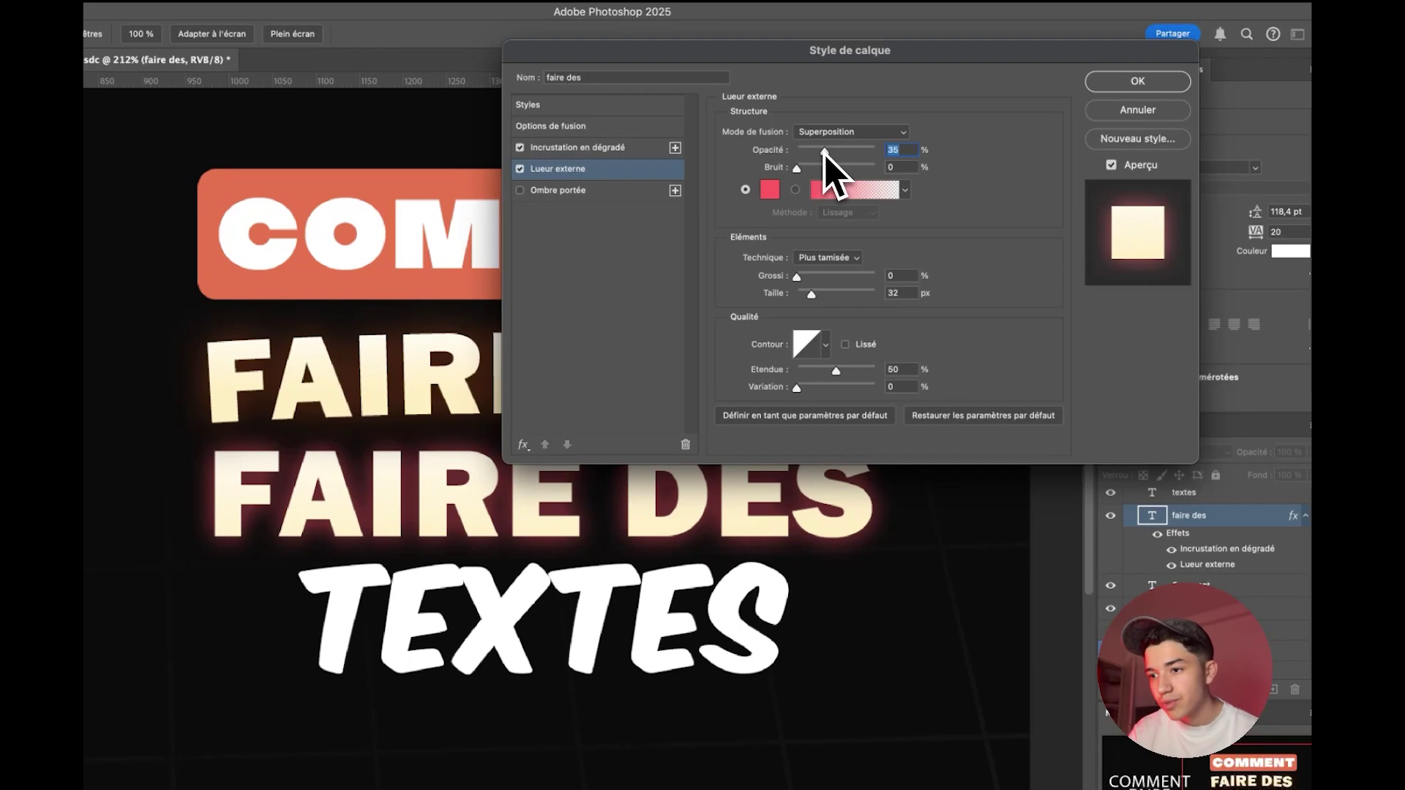
{"action": "left_click_drag", "start_coordinate": [822, 160], "coordinate": [823, 158]}
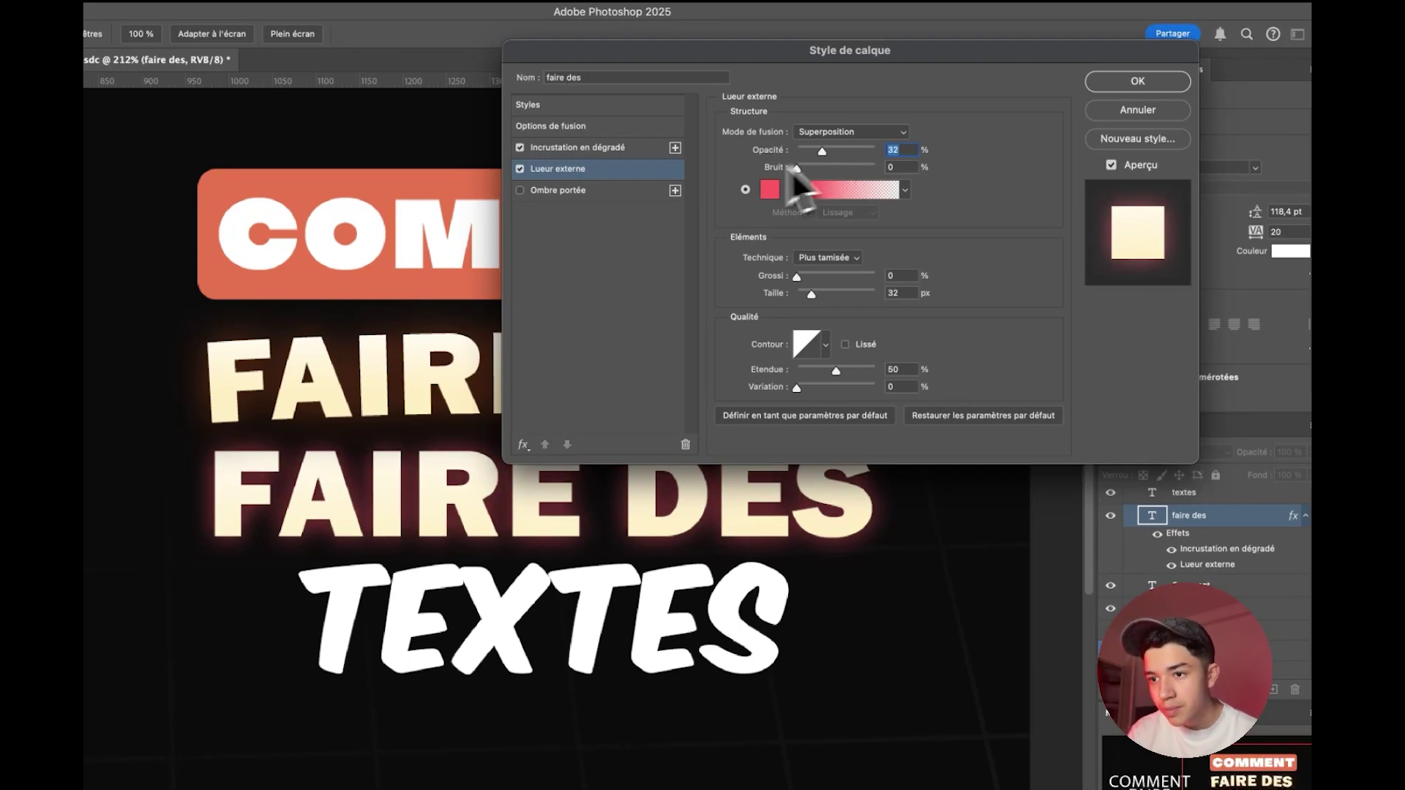
{"action": "left_click", "coordinate": [627, 191]}
{"action": "left_click", "coordinate": [810, 205]}
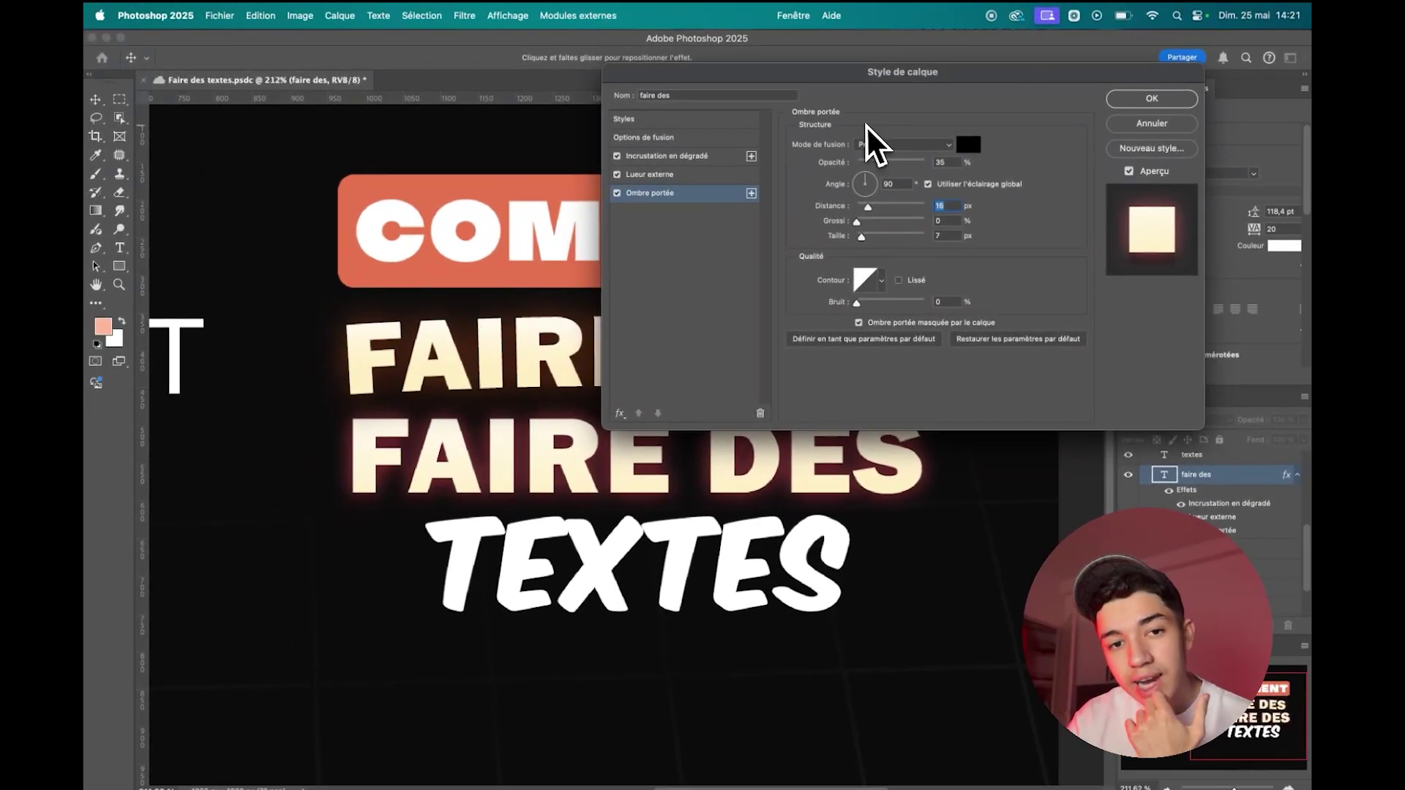
{"action": "left_click_drag", "start_coordinate": [861, 236], "coordinate": [871, 237]}
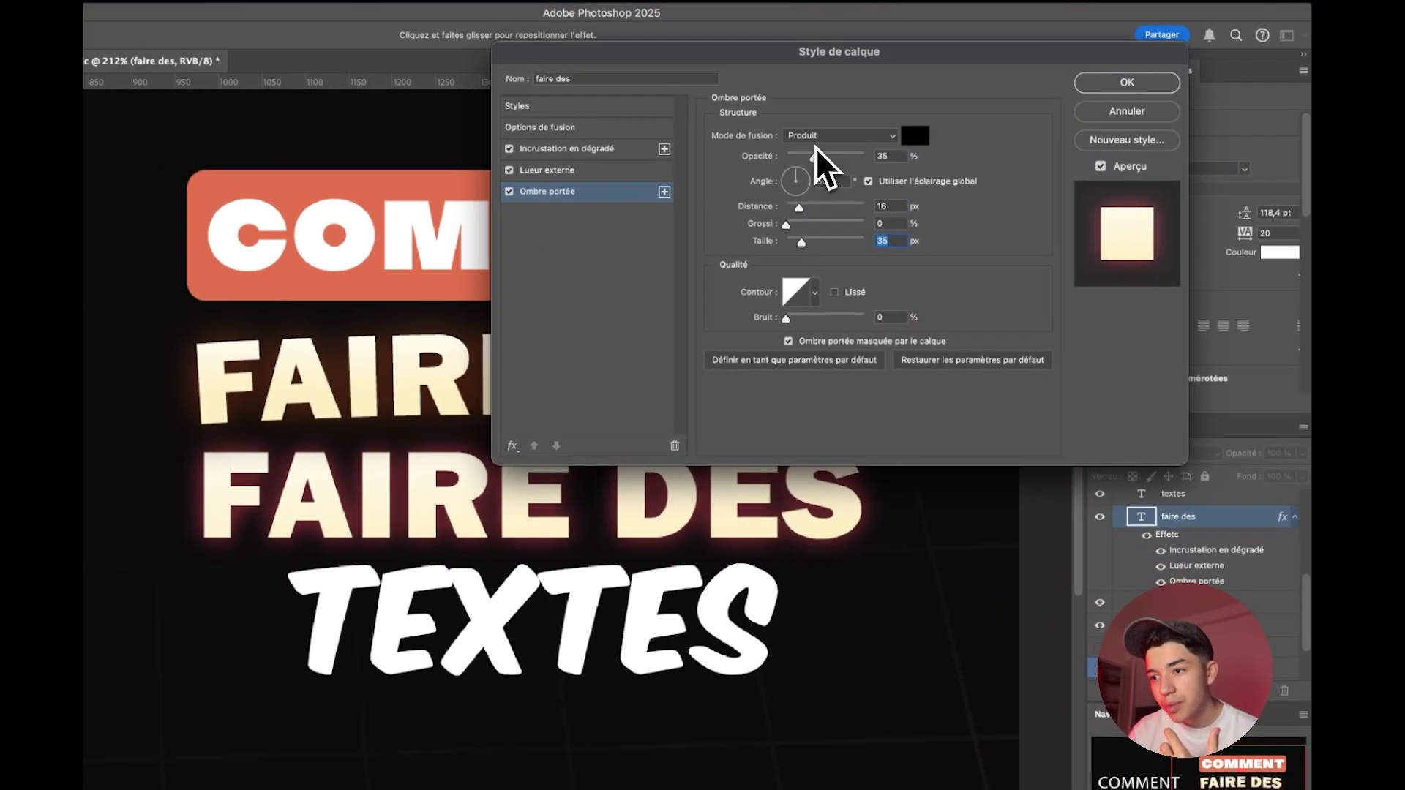
{"action": "left_click", "coordinate": [812, 138]}
{"action": "left_click", "coordinate": [804, 71]}
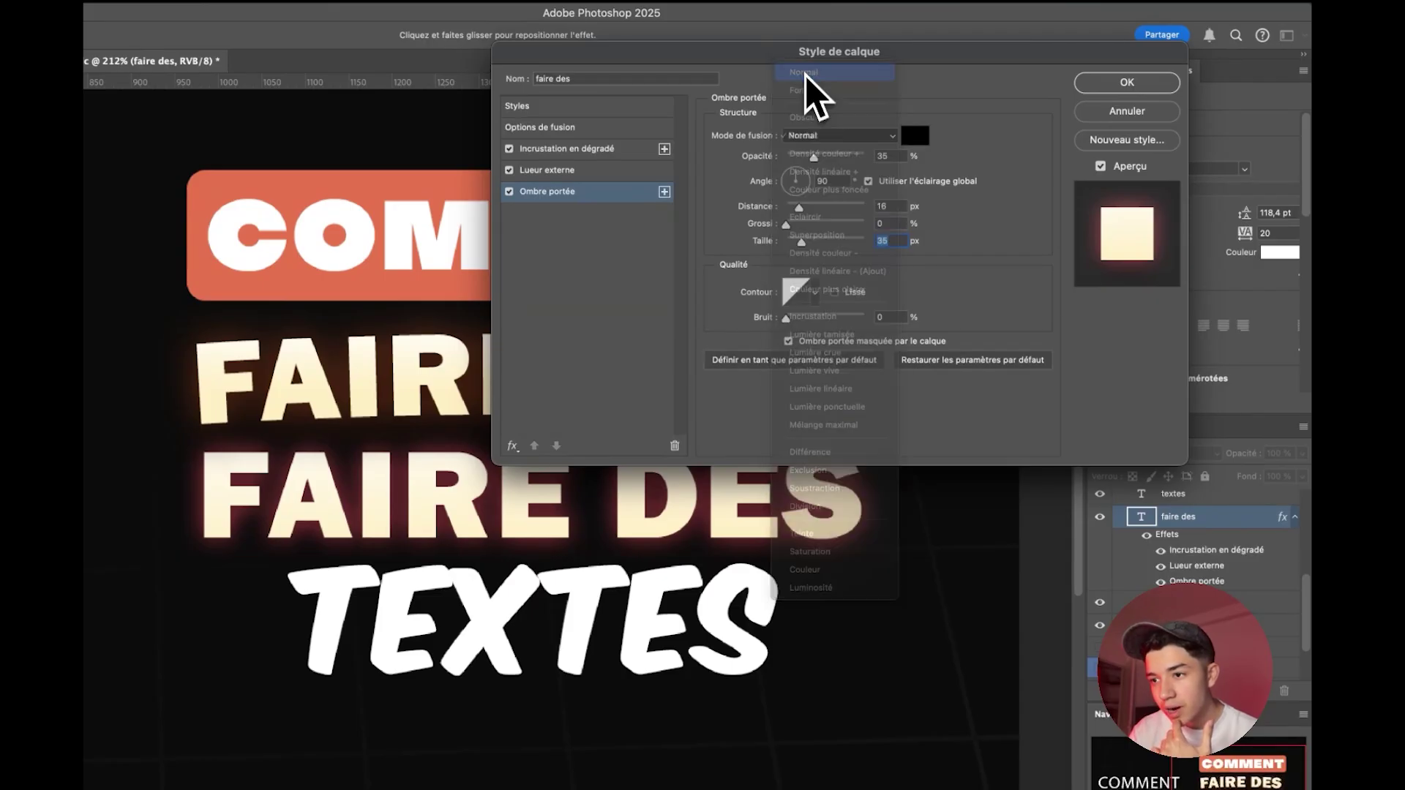
{"action": "left_click", "coordinate": [1097, 86]}
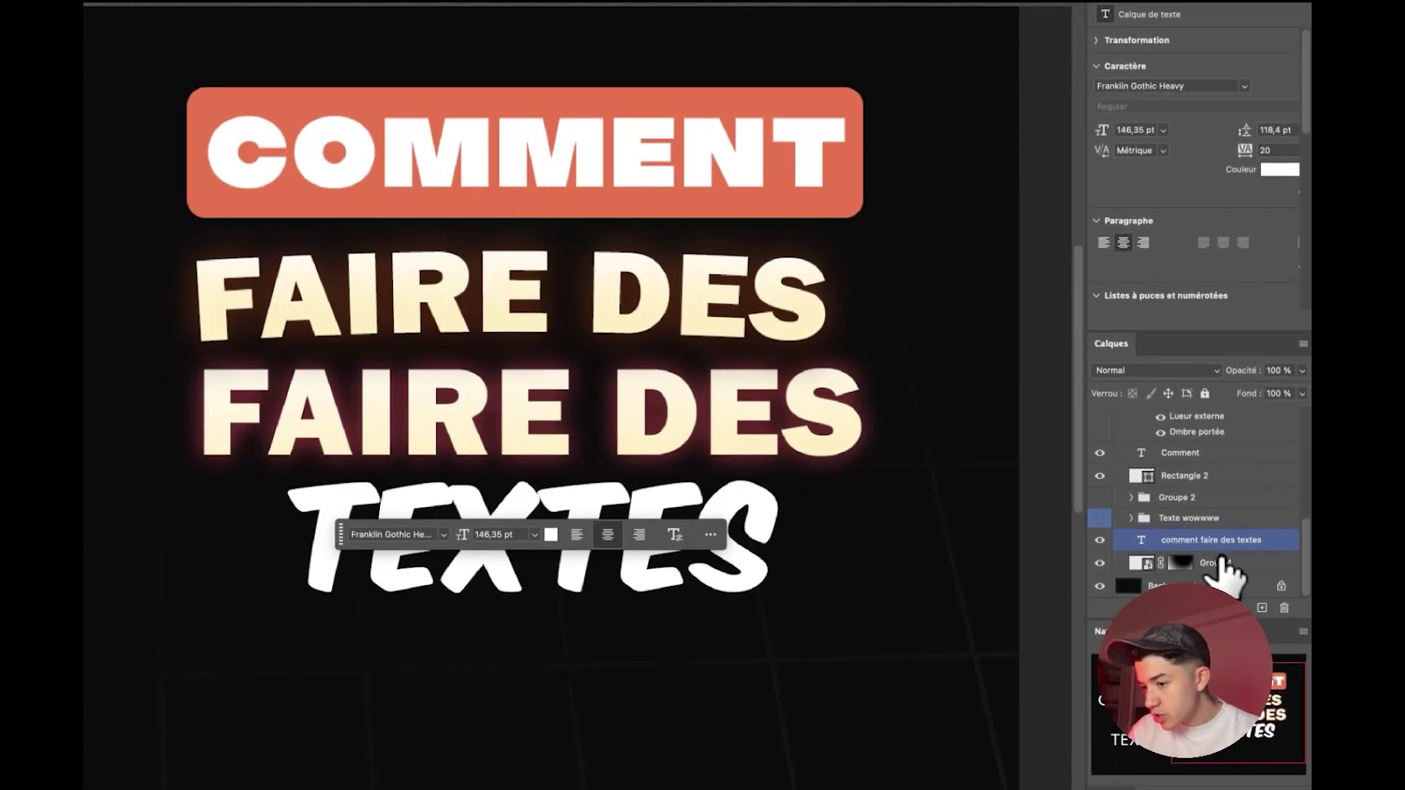
Step: Create a new layer filled with the salmon foreground colour as the background
{"action": "left_click", "coordinate": [1262, 606]}
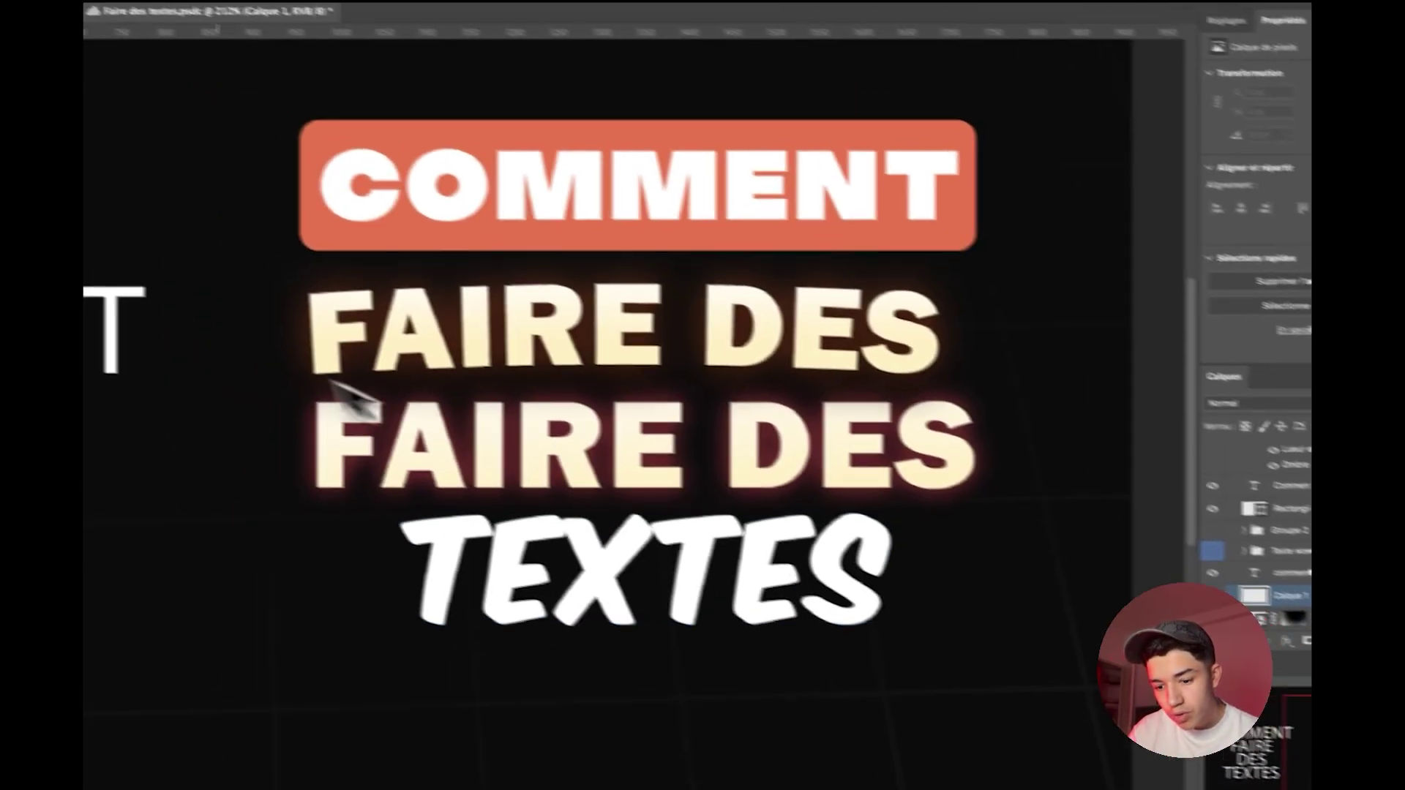
{"action": "key", "text": "alt+BackSpace"}
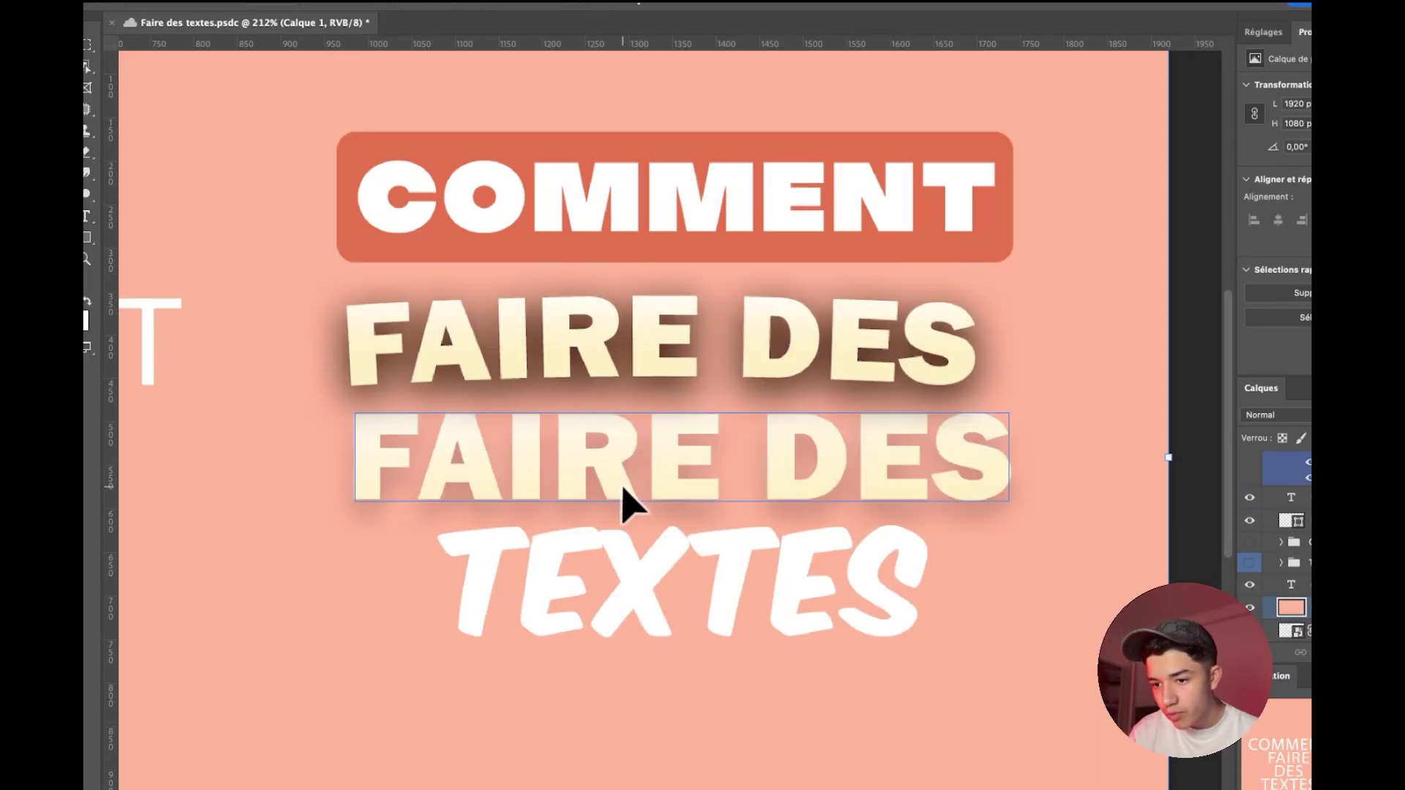
{"action": "left_click", "coordinate": [624, 502]}
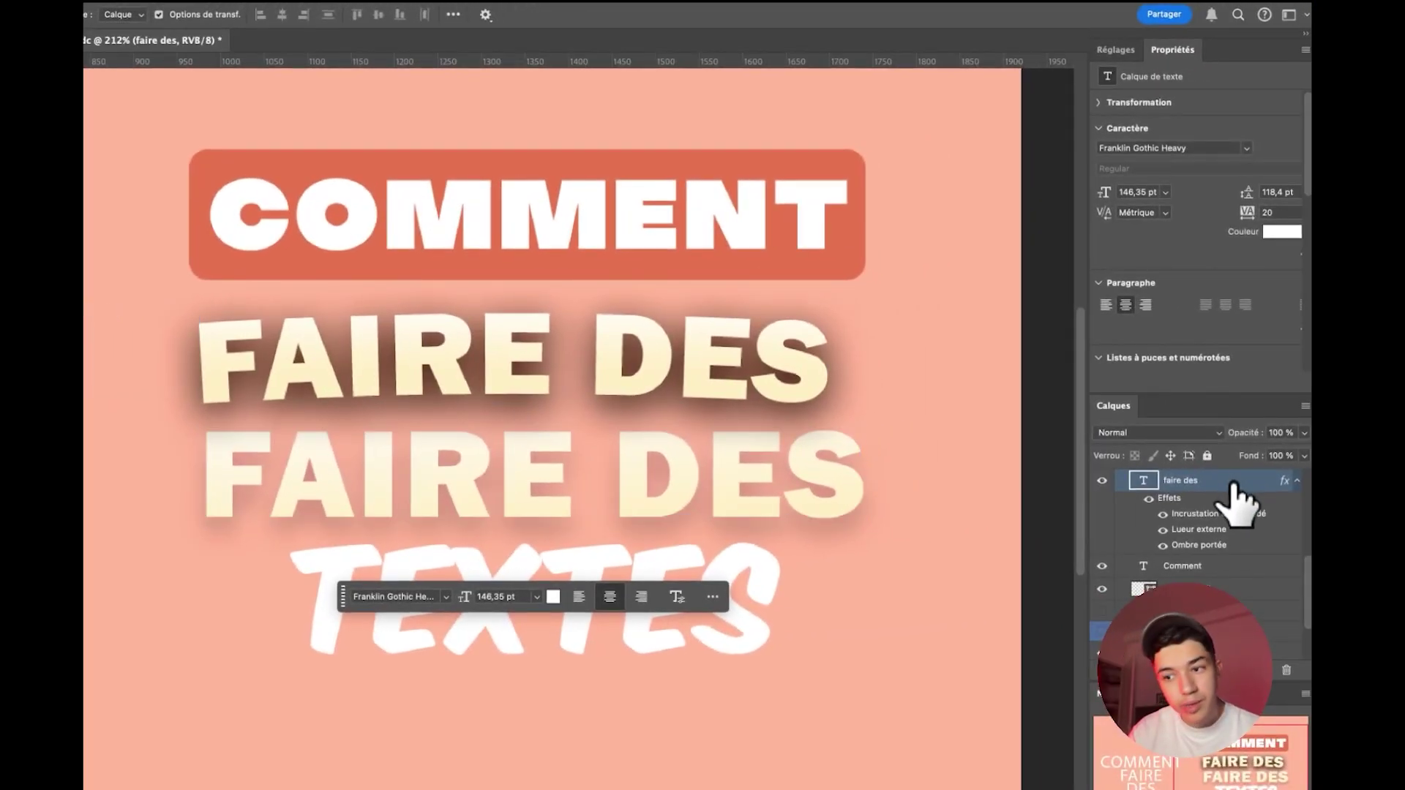
Step: Set the FAIRE DES drop shadow to opacity 100, distance 7, spread 8, size 59
{"action": "double_click", "coordinate": [1234, 484]}
{"action": "left_click", "coordinate": [680, 183]}
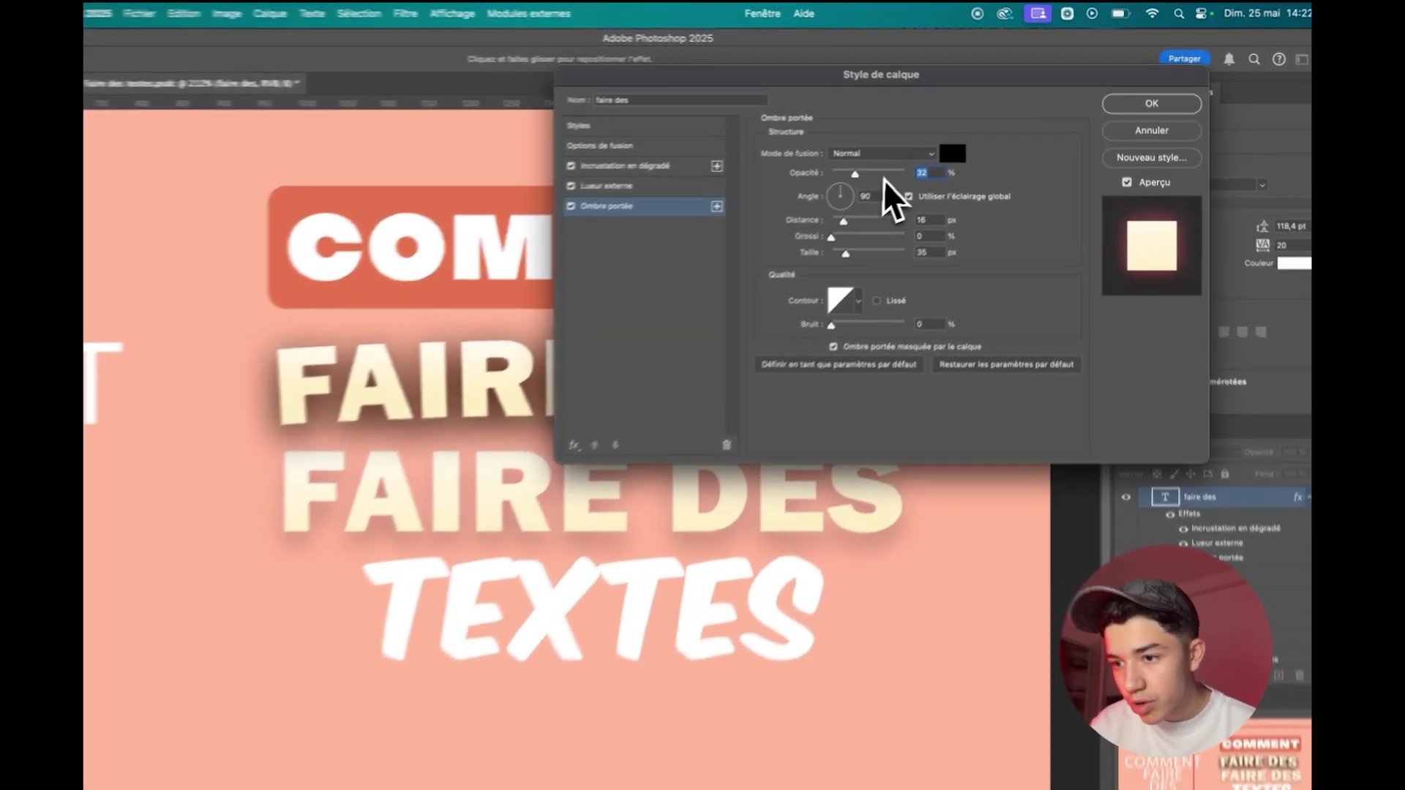
{"action": "left_click", "coordinate": [886, 175]}
{"action": "mouse_move", "coordinate": [842, 221]}
{"action": "left_mouse_down"}
{"action": "mouse_move", "coordinate": [832, 253]}
{"action": "mouse_move", "coordinate": [815, 253]}
{"action": "left_mouse_up"}
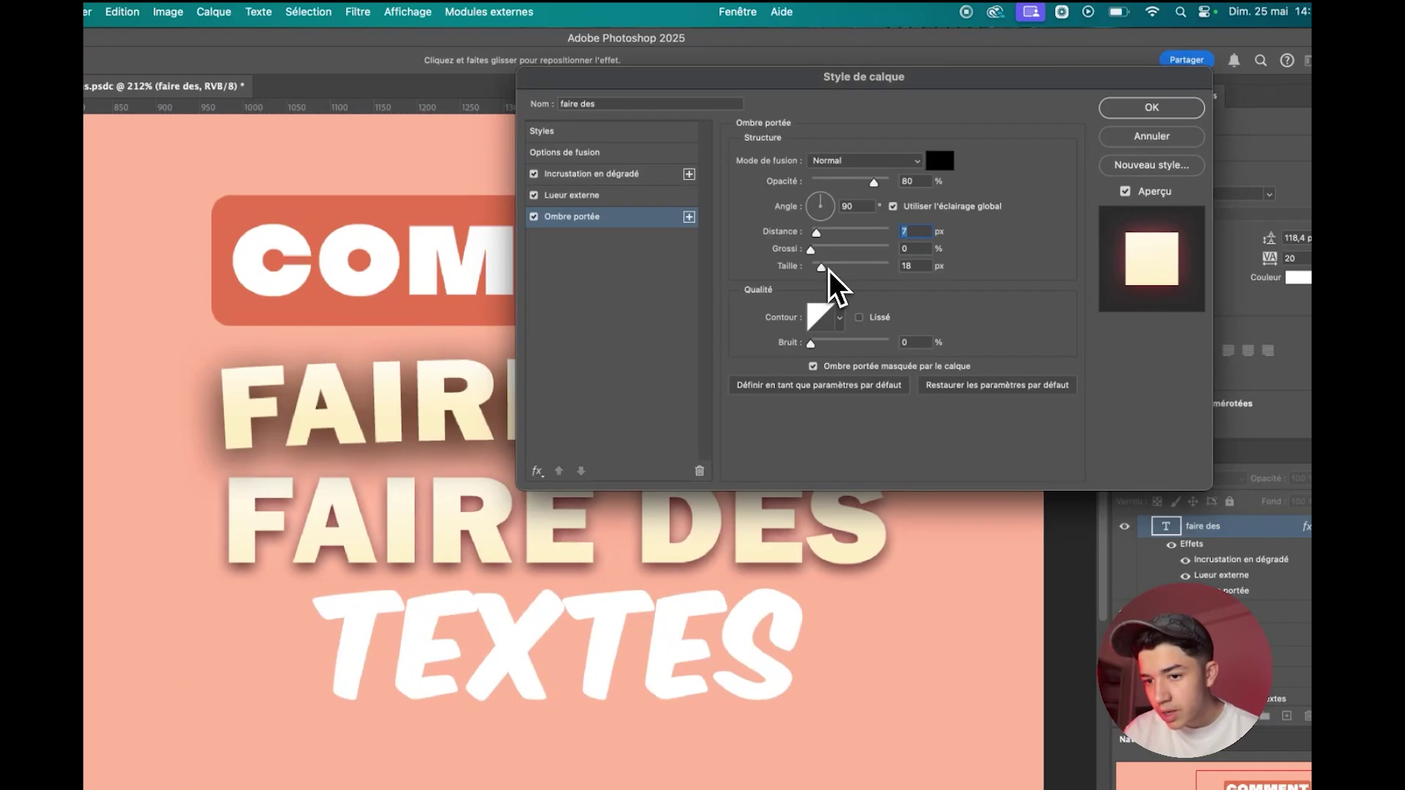
{"action": "left_click_drag", "start_coordinate": [811, 250], "coordinate": [814, 249]}
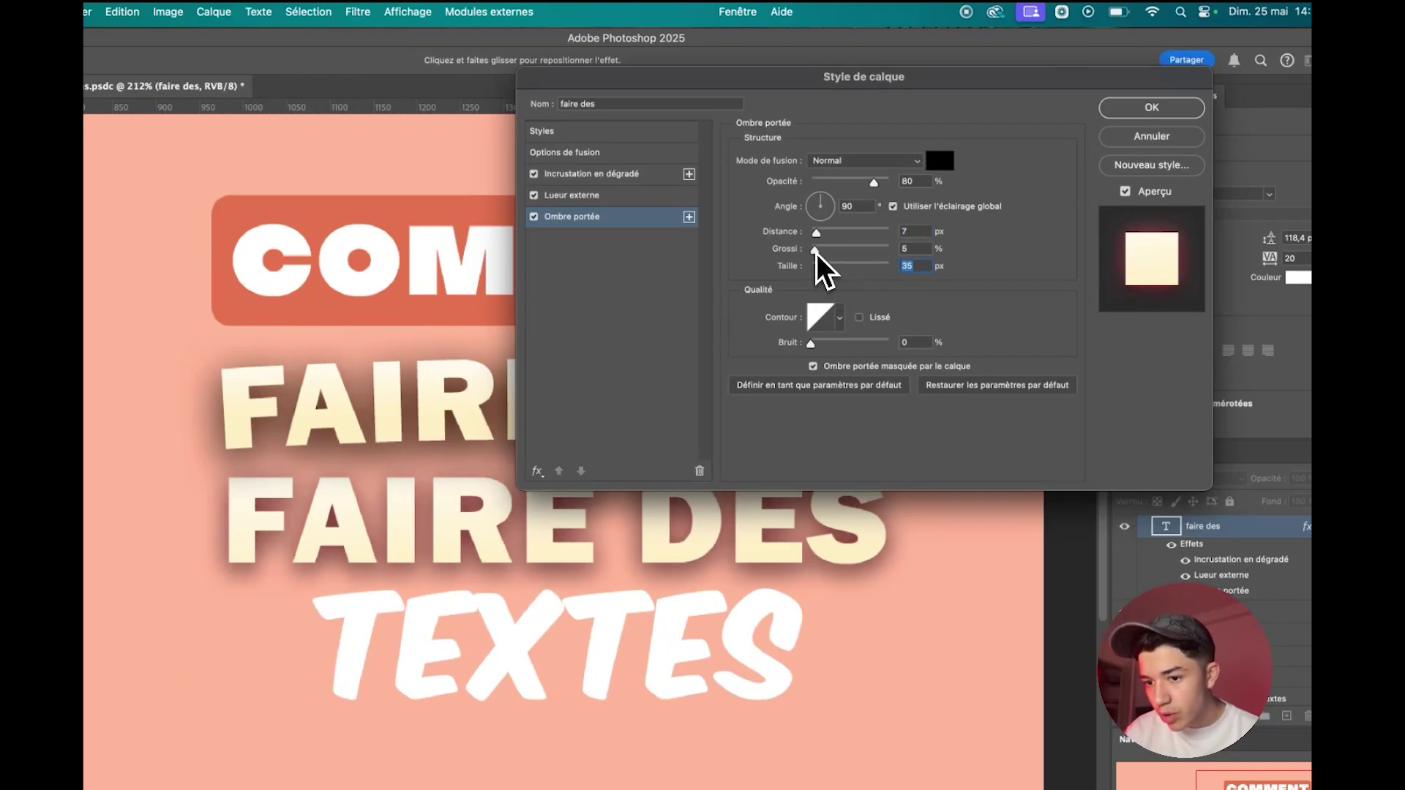
{"action": "left_click_drag", "start_coordinate": [873, 181], "coordinate": [843, 178]}
Step: Give the outer glow colour ff8f68, opacity 42 and size 62, and apply the style
{"action": "left_click", "coordinate": [578, 194]}
{"action": "left_click_drag", "start_coordinate": [846, 320], "coordinate": [837, 325]}
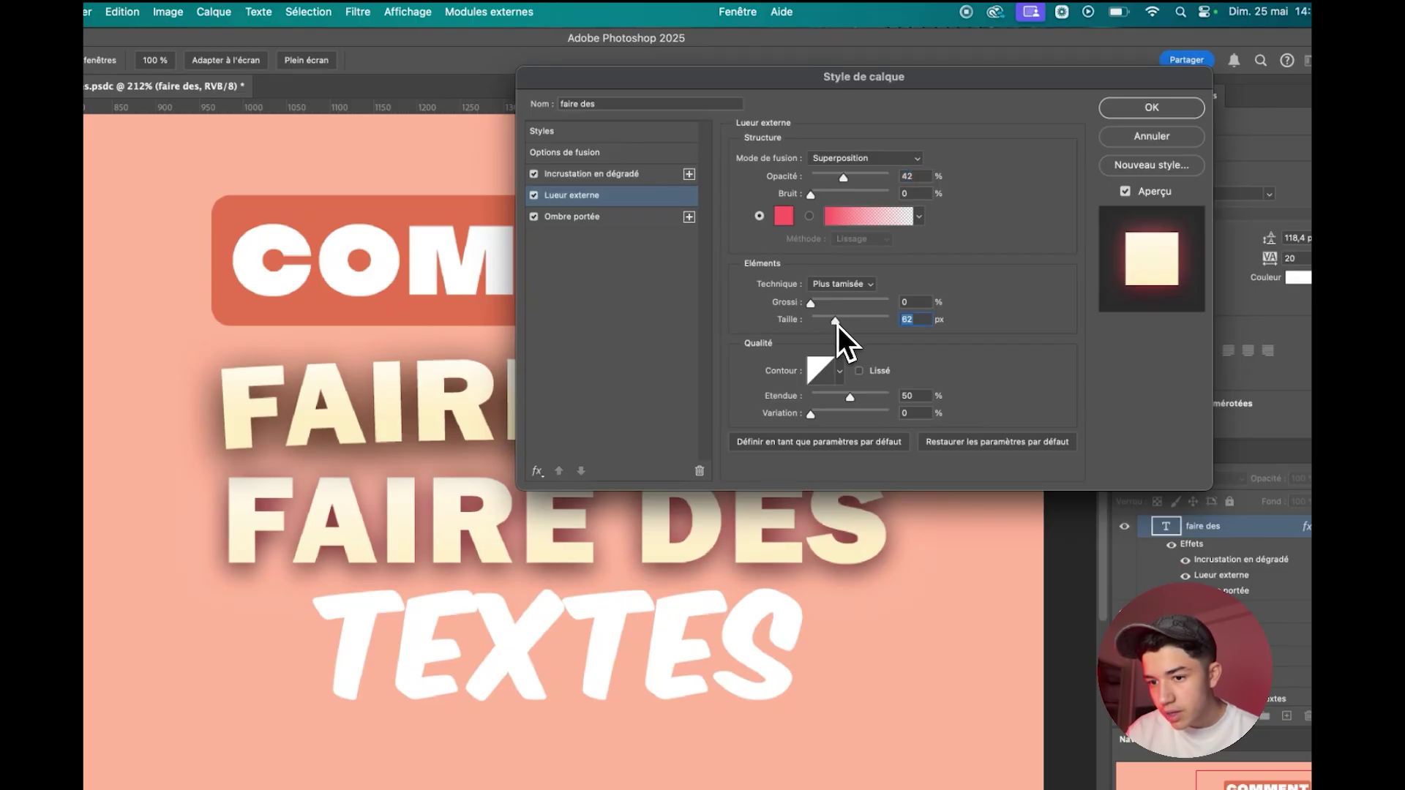
{"action": "left_click", "coordinate": [784, 215]}
{"action": "left_click", "coordinate": [675, 361]}
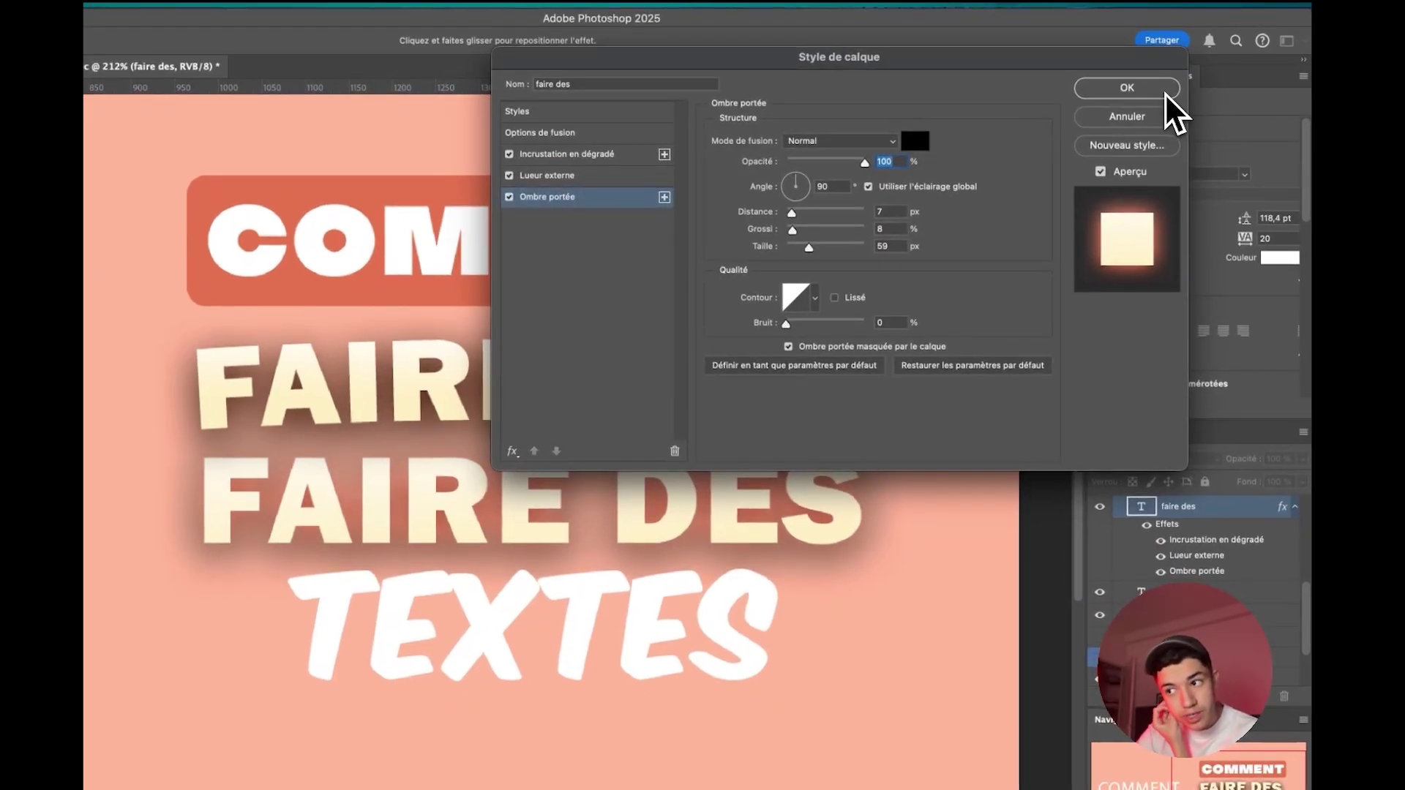
{"action": "left_click", "coordinate": [1127, 88]}
{"action": "left_click", "coordinate": [823, 457]}
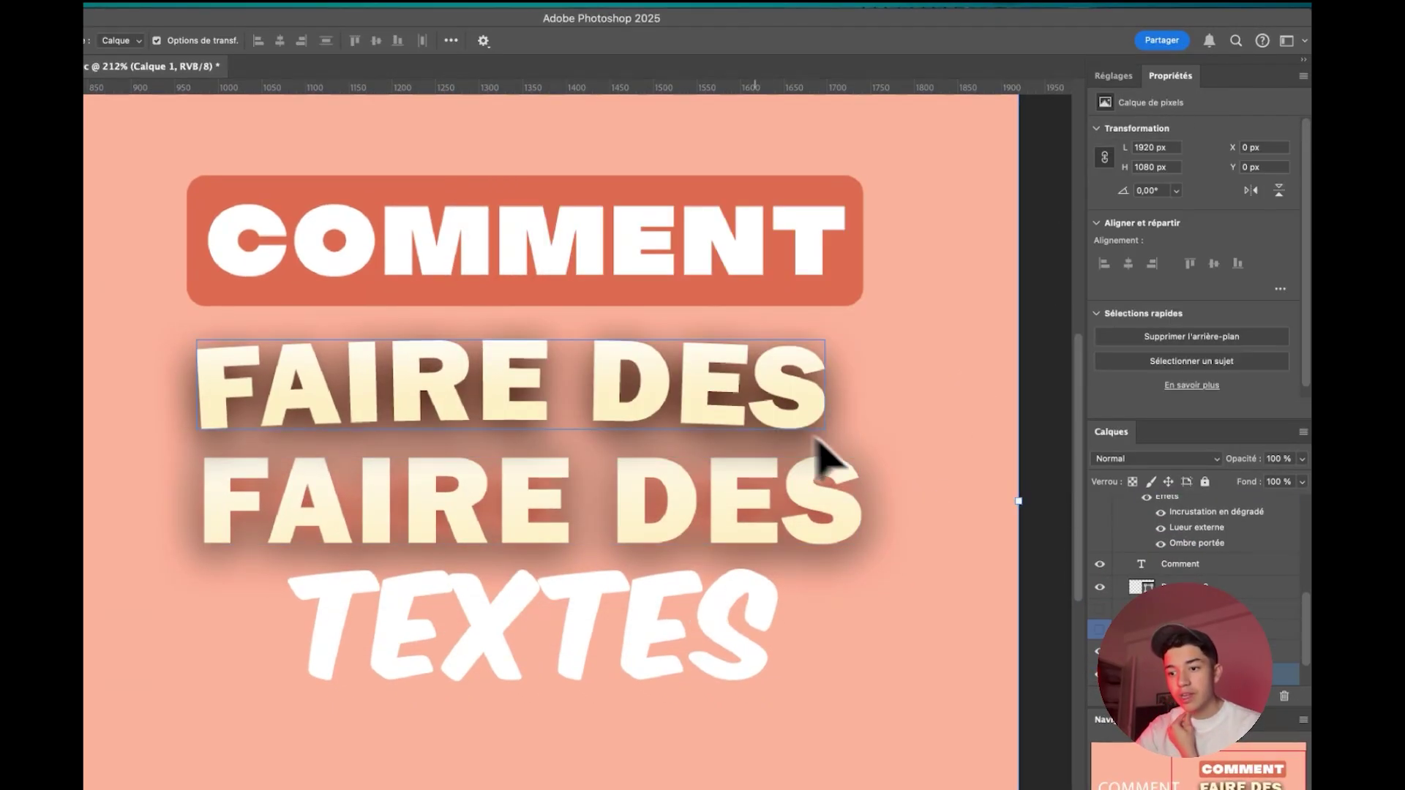
{"action": "left_click", "coordinate": [724, 417]}
{"action": "double_click", "coordinate": [1223, 520]}
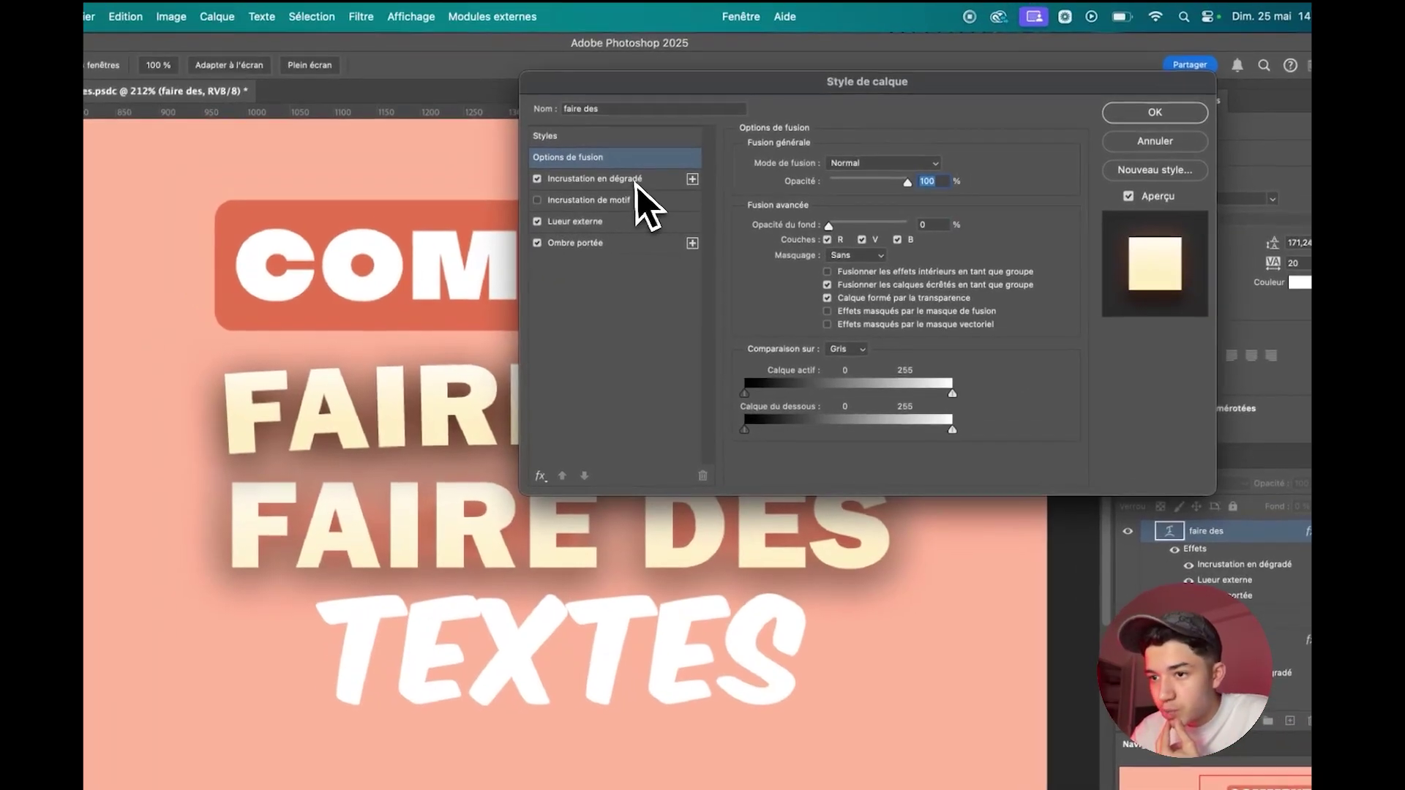
{"action": "left_click", "coordinate": [633, 186]}
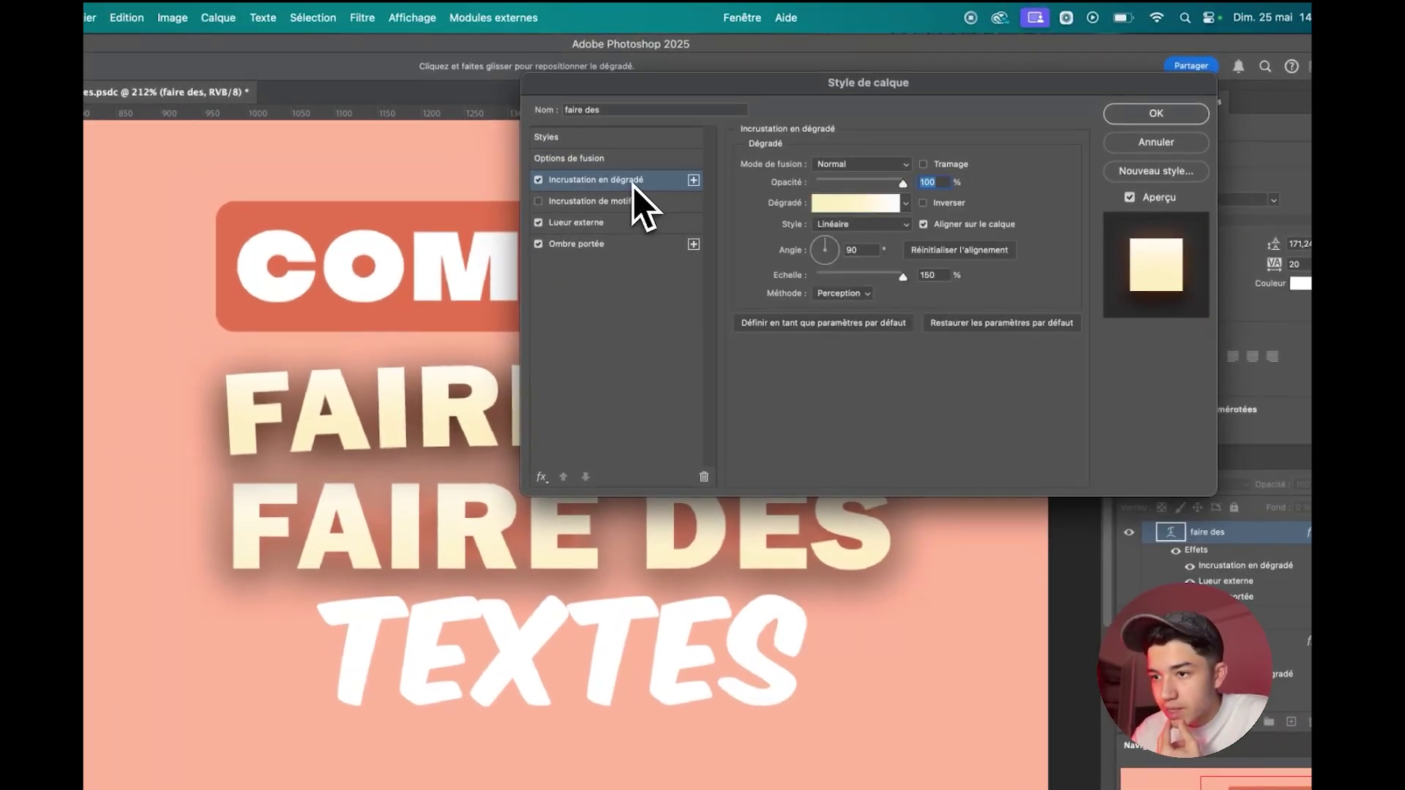
{"action": "left_click", "coordinate": [624, 226]}
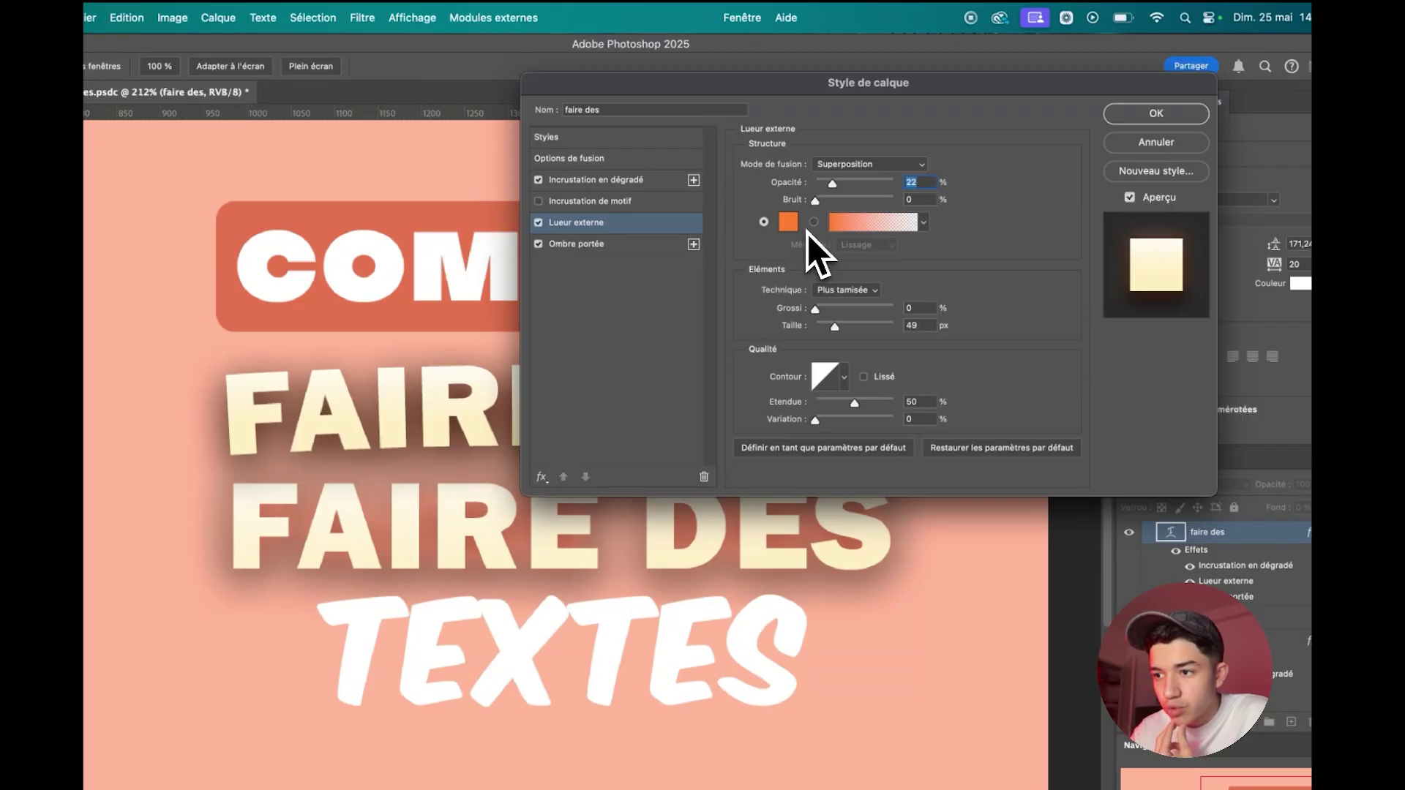
{"action": "left_click", "coordinate": [644, 244]}
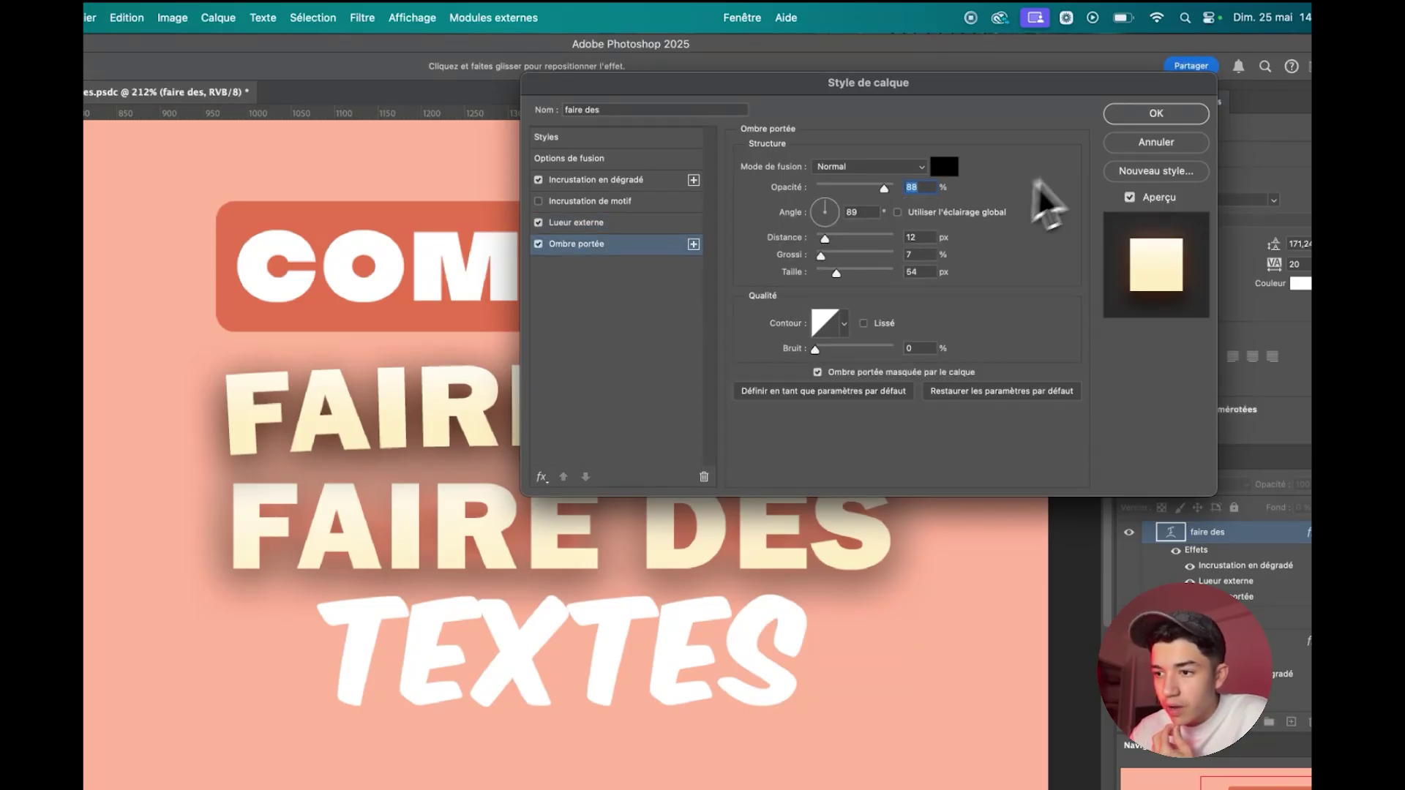
{"action": "left_click", "coordinate": [1138, 123]}
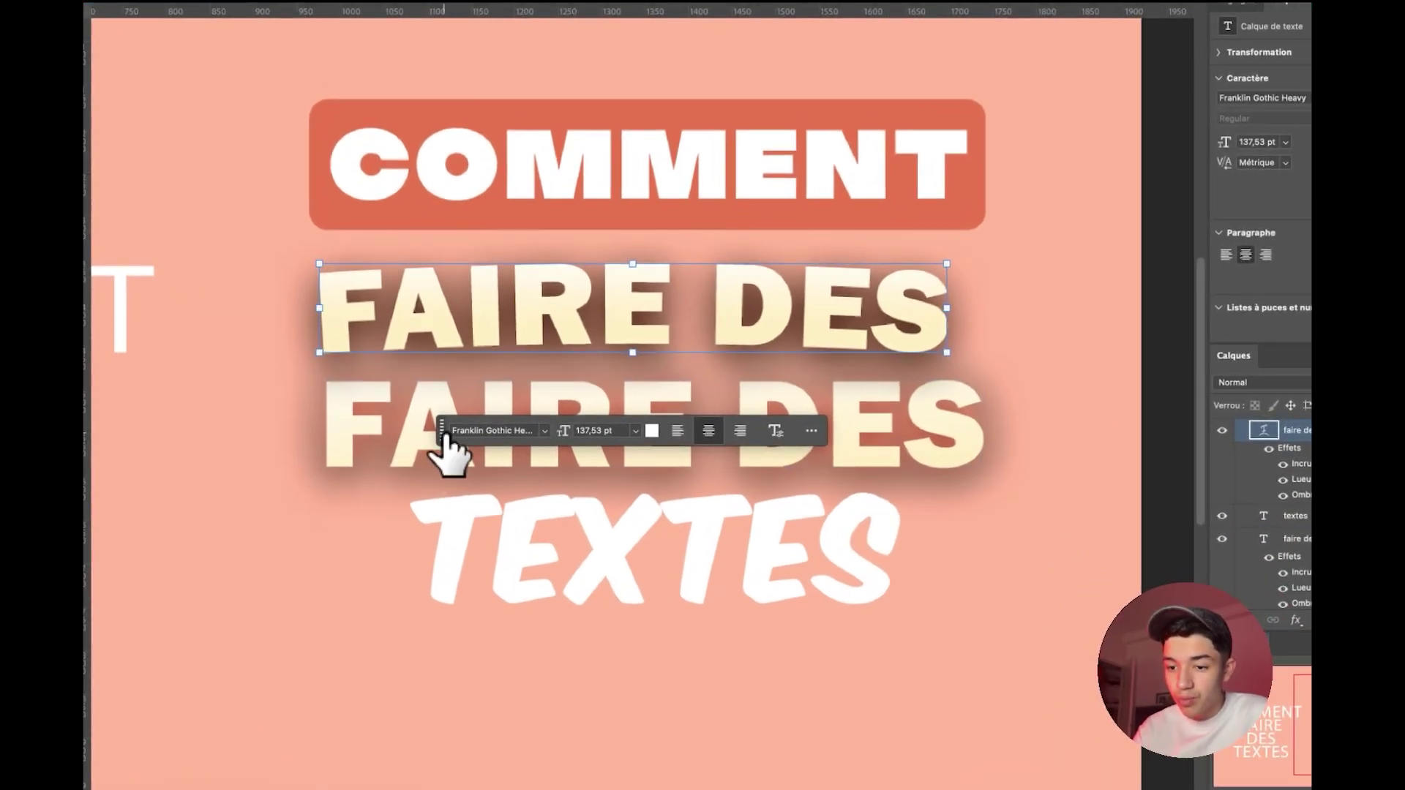
Step: Warp the second FAIRE DES text layer with the Drapeau style at +22 bend
{"action": "left_click_drag", "start_coordinate": [442, 432], "coordinate": [500, 682]}
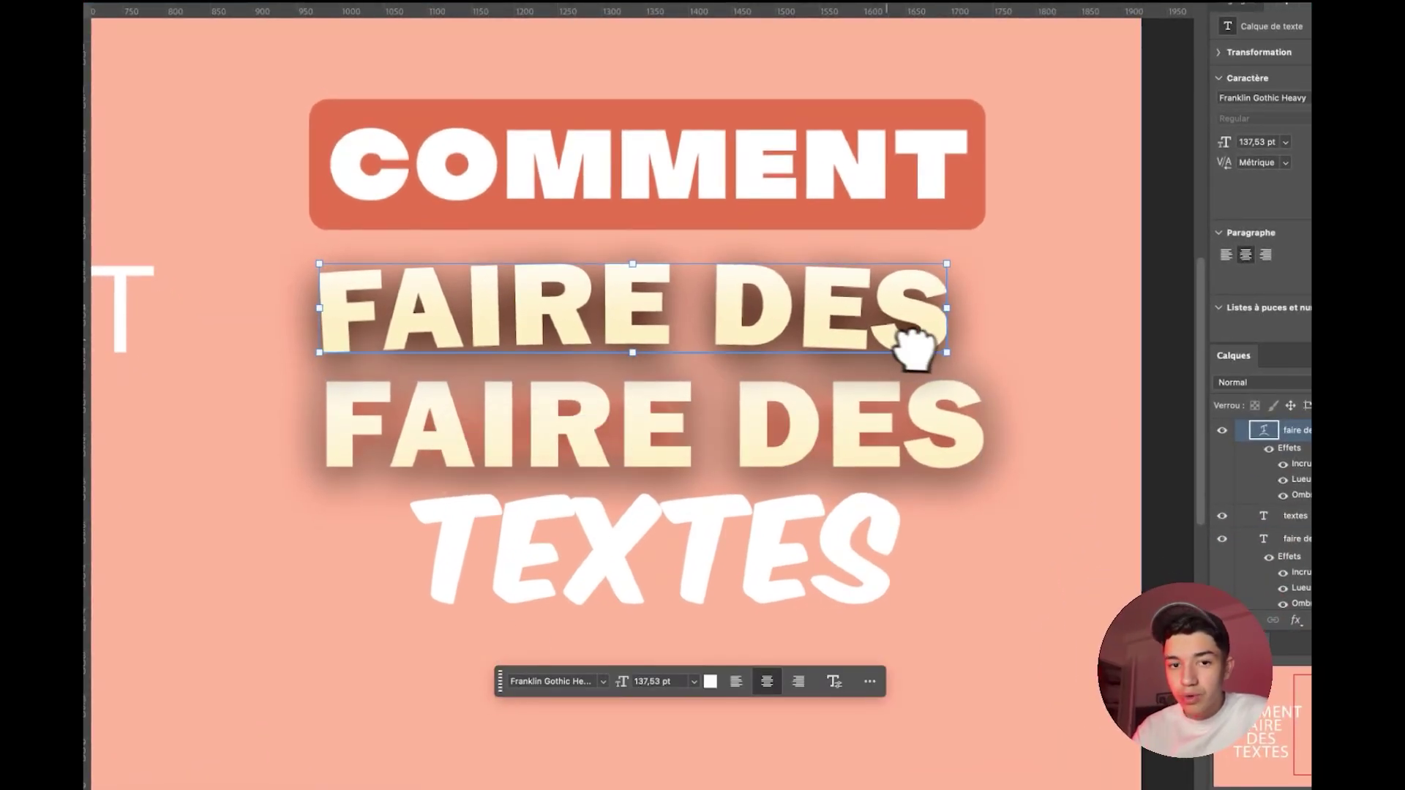
{"action": "left_click", "coordinate": [807, 441], "text": "shift"}
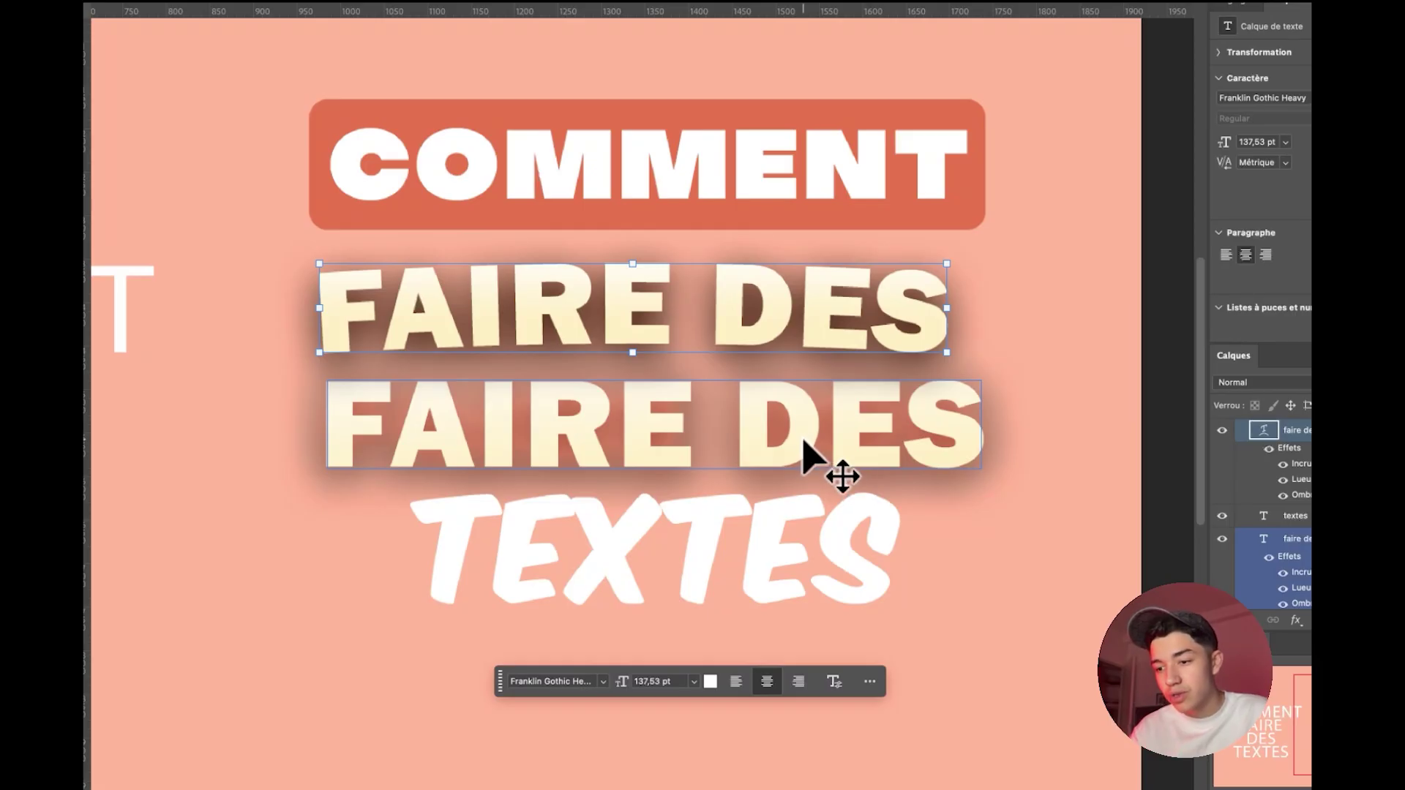
{"action": "double_click", "coordinate": [805, 441]}
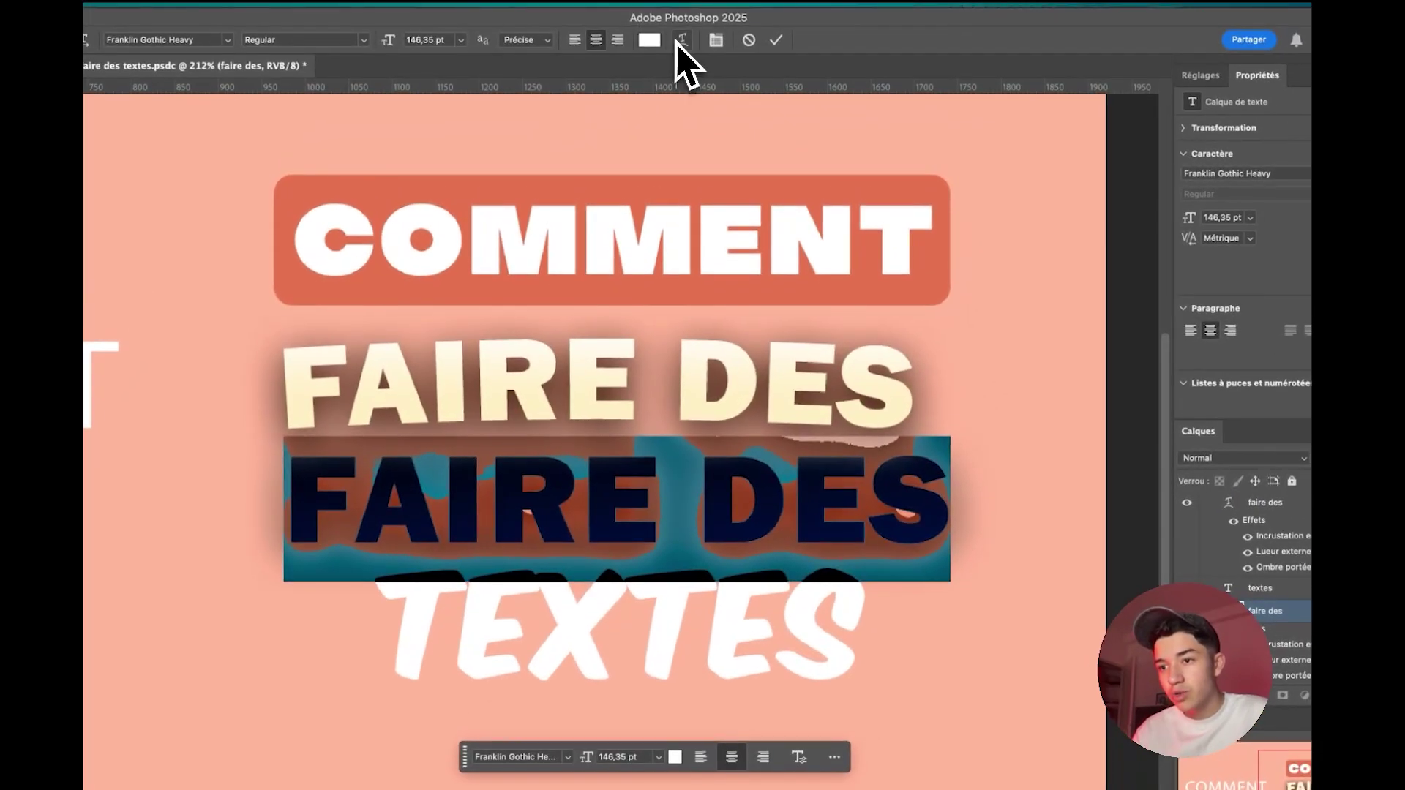
{"action": "left_click", "coordinate": [678, 41]}
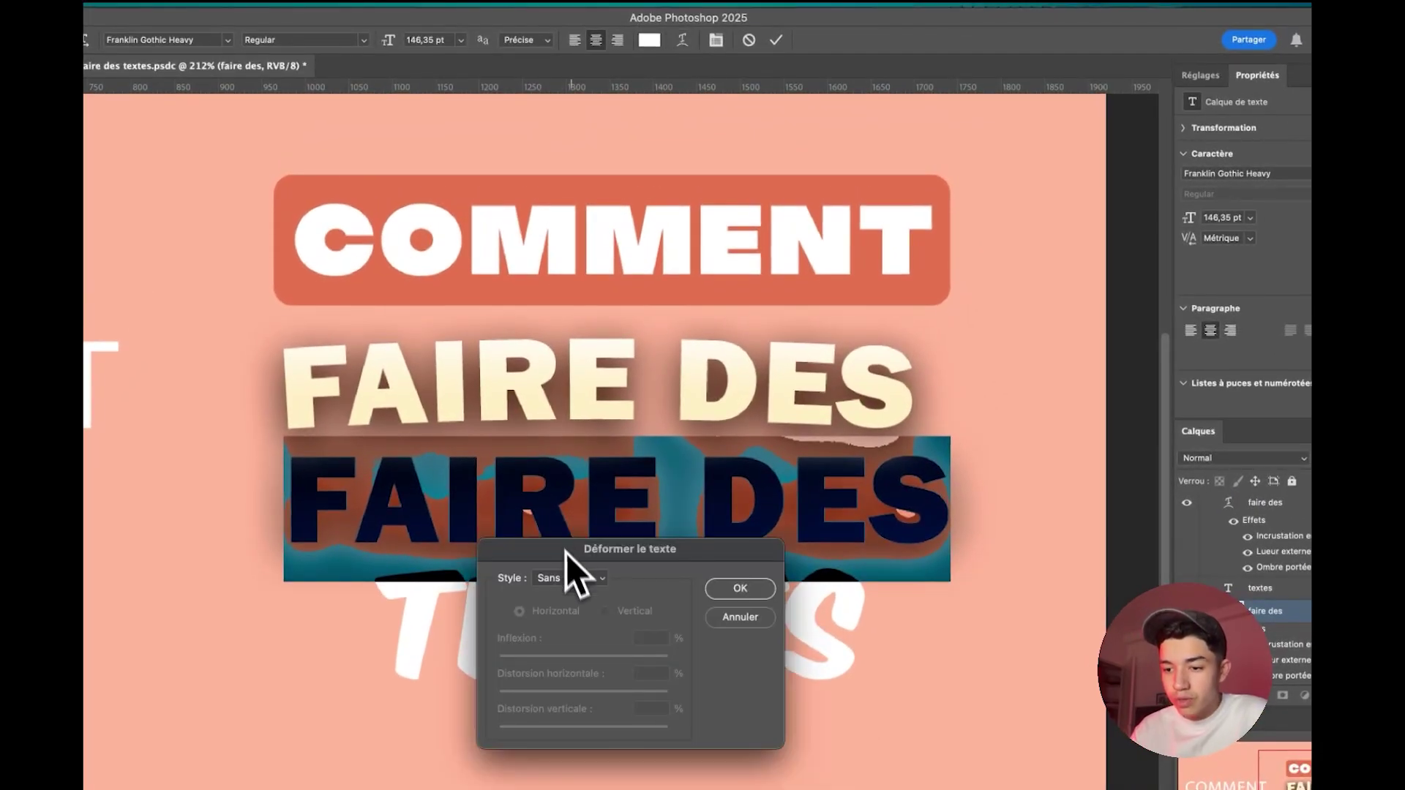
{"action": "left_click_drag", "start_coordinate": [564, 546], "coordinate": [859, 80]}
{"action": "left_click", "coordinate": [825, 115]}
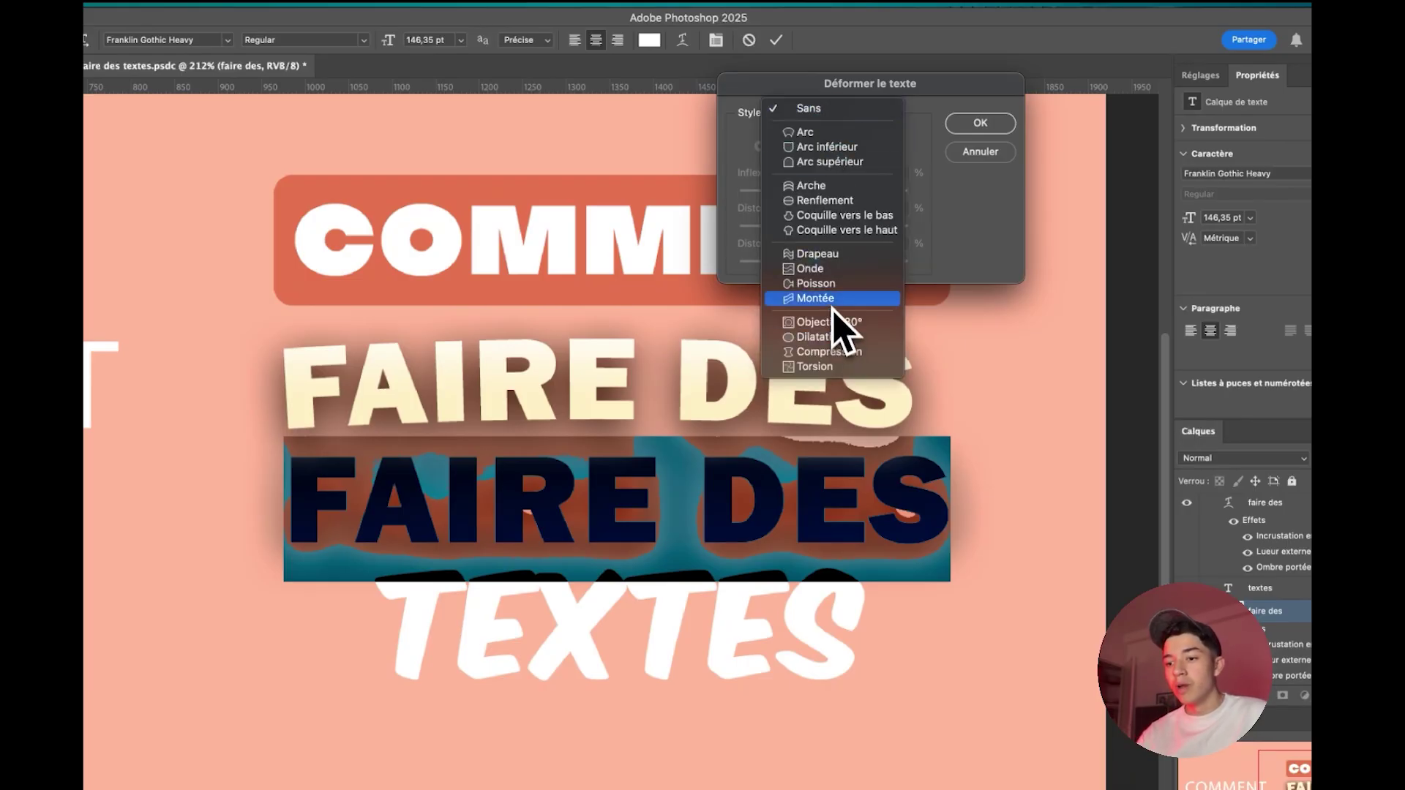
{"action": "left_click", "coordinate": [811, 256]}
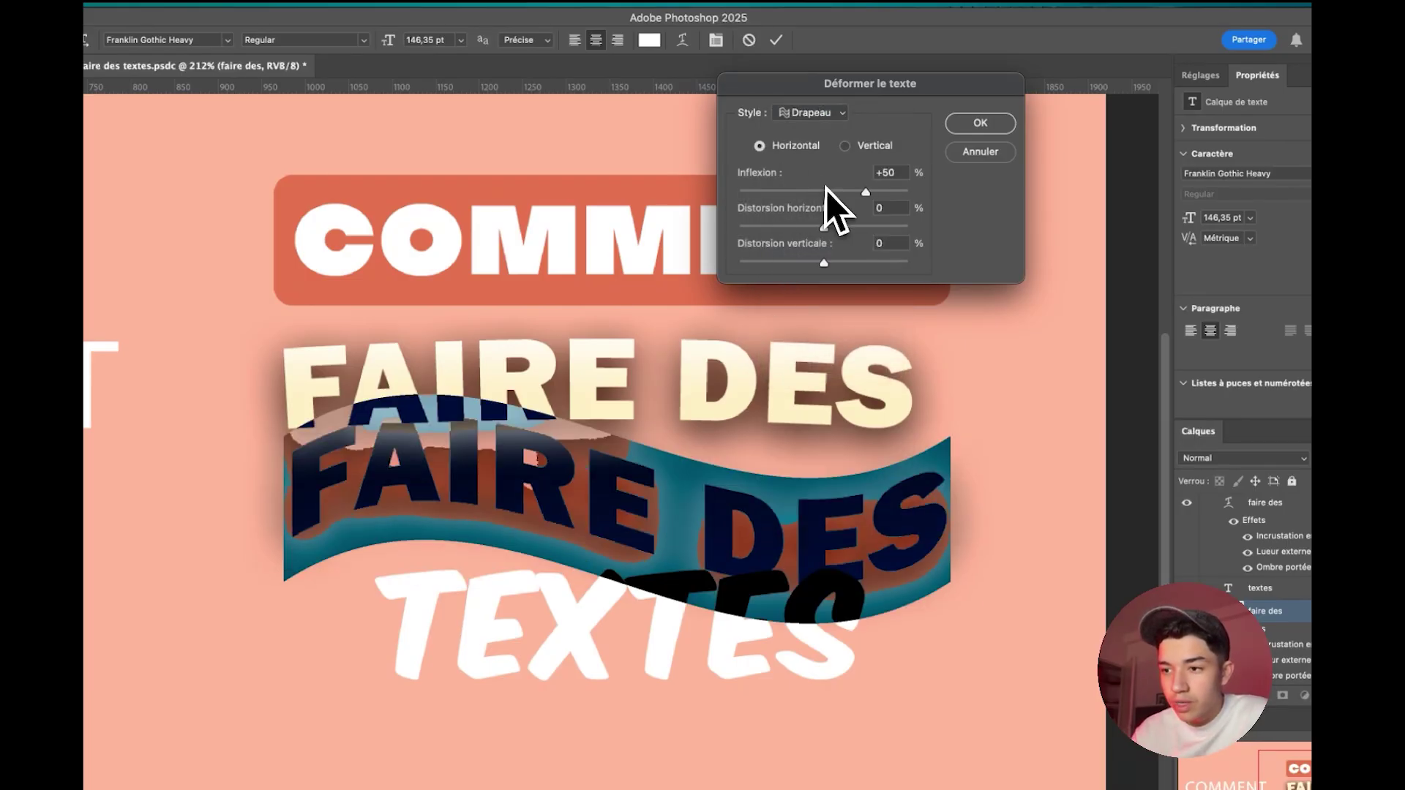
{"action": "left_click_drag", "start_coordinate": [824, 189], "coordinate": [874, 205]}
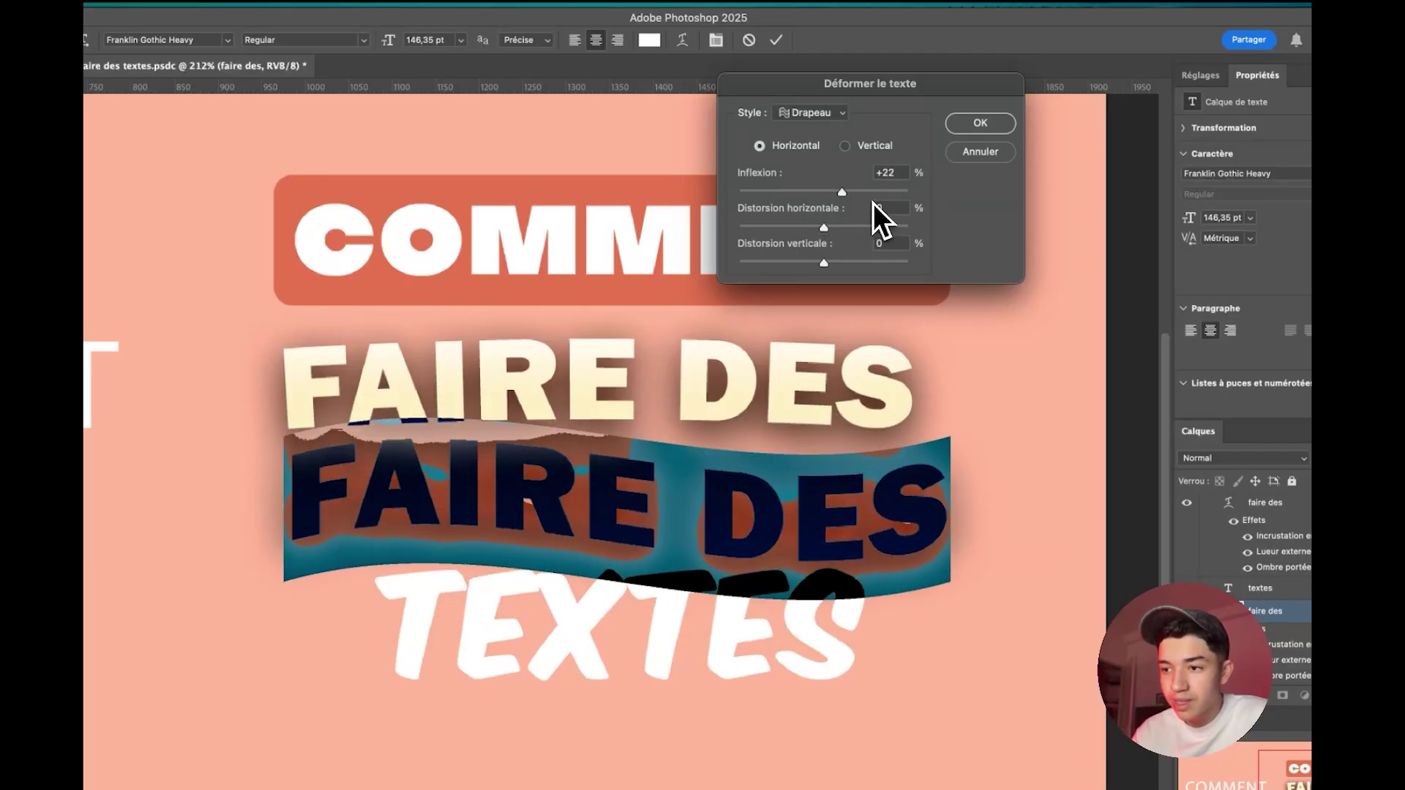
{"action": "left_click", "coordinate": [979, 124]}
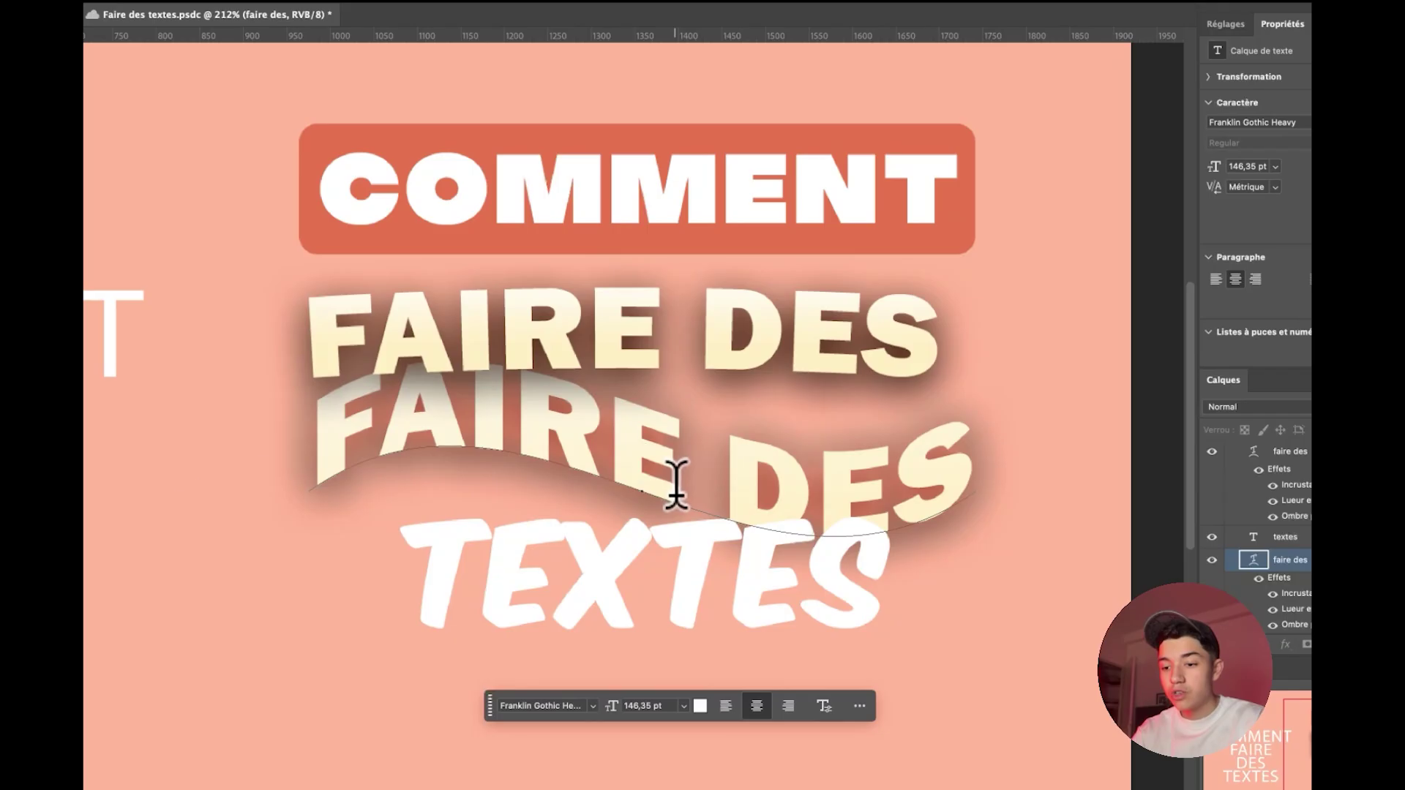
Step: Enter the warped FAIRE DES text, delete the stray typed letters, and select all of it
{"action": "left_click", "coordinate": [675, 483]}
{"action": "type", "text": "qscbv"}
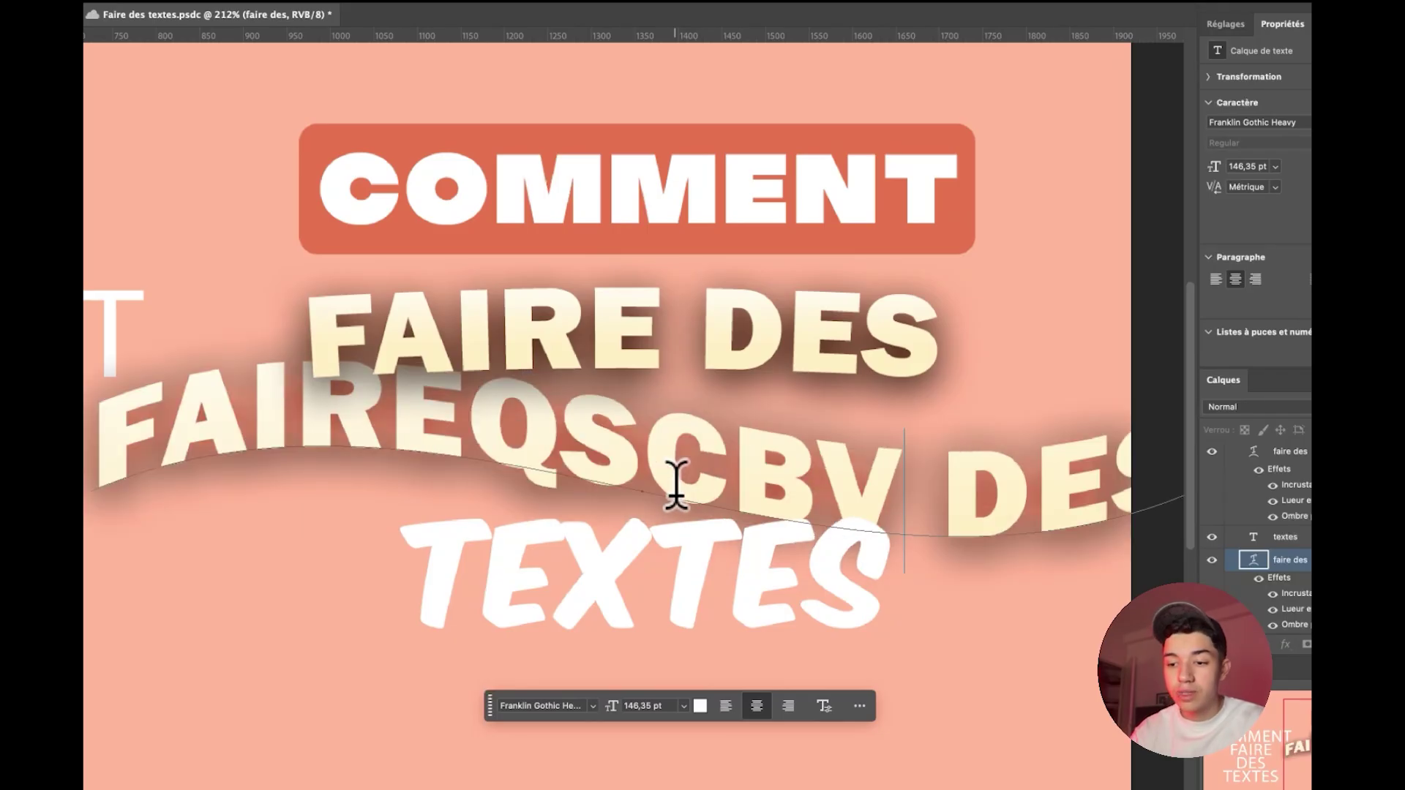
{"action": "key", "text": "BackSpace"}
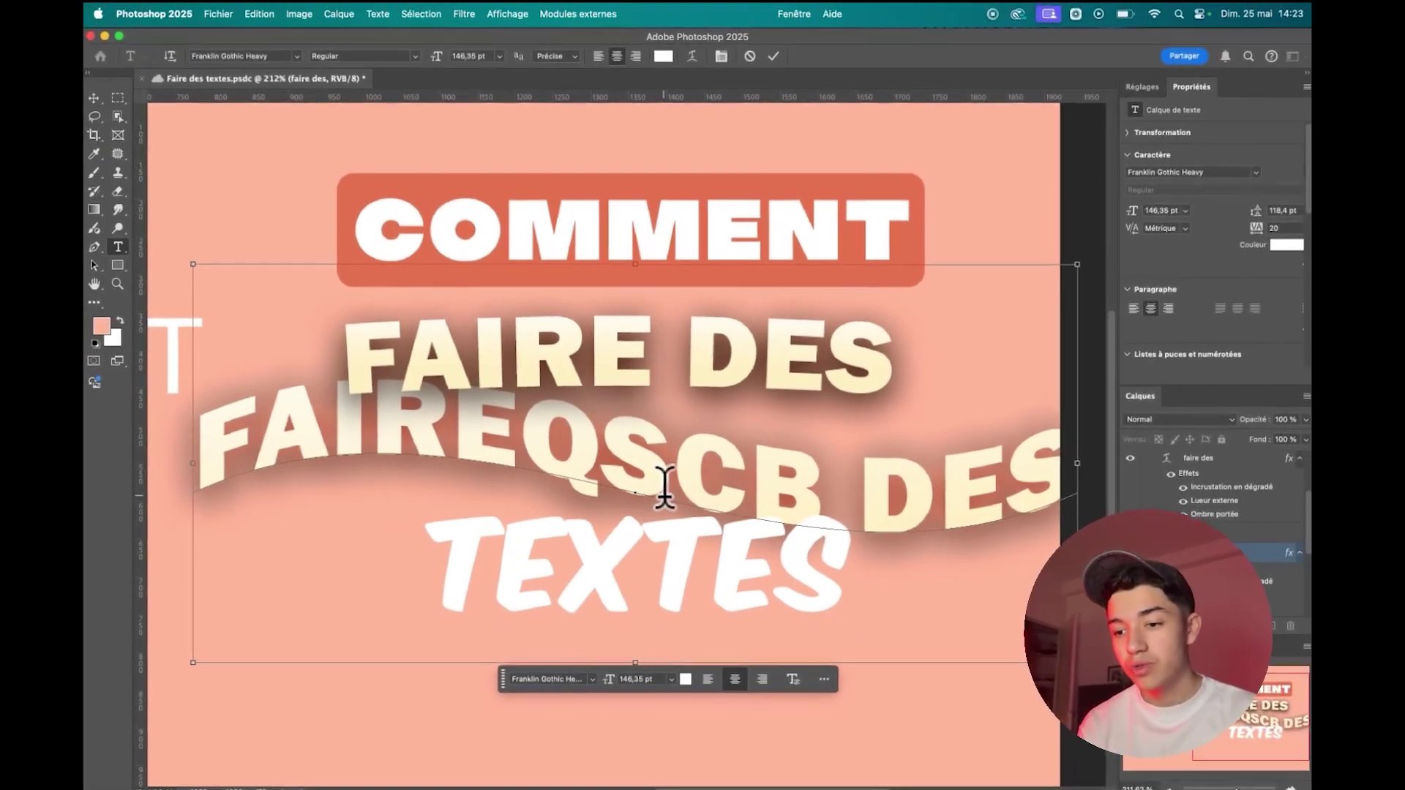
{"action": "key", "text": "BackSpace"}
{"action": "key", "text": "BackSpace"}
{"action": "key", "text": "BackSpace"}
{"action": "key", "text": "BackSpace"}
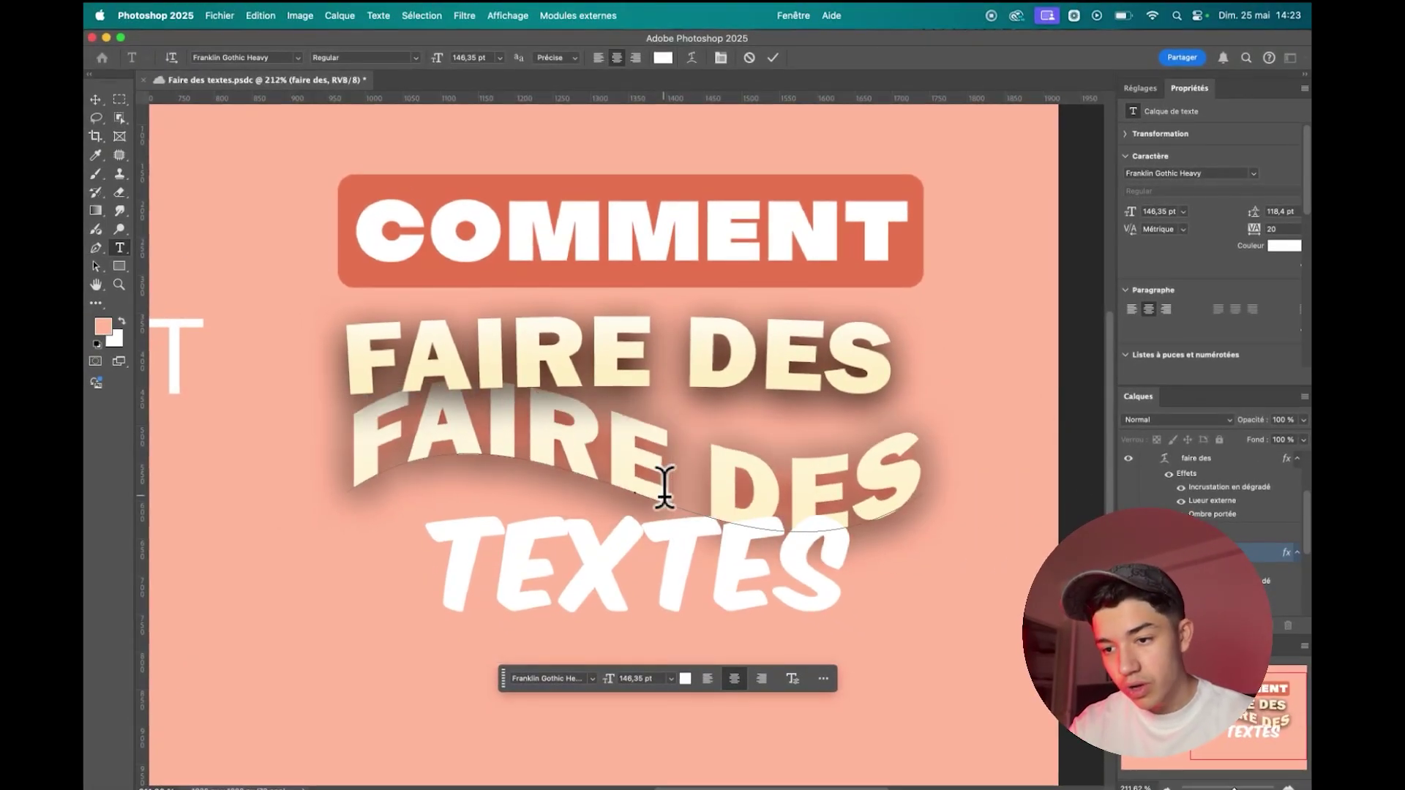
{"action": "key", "text": "ctrl+a"}
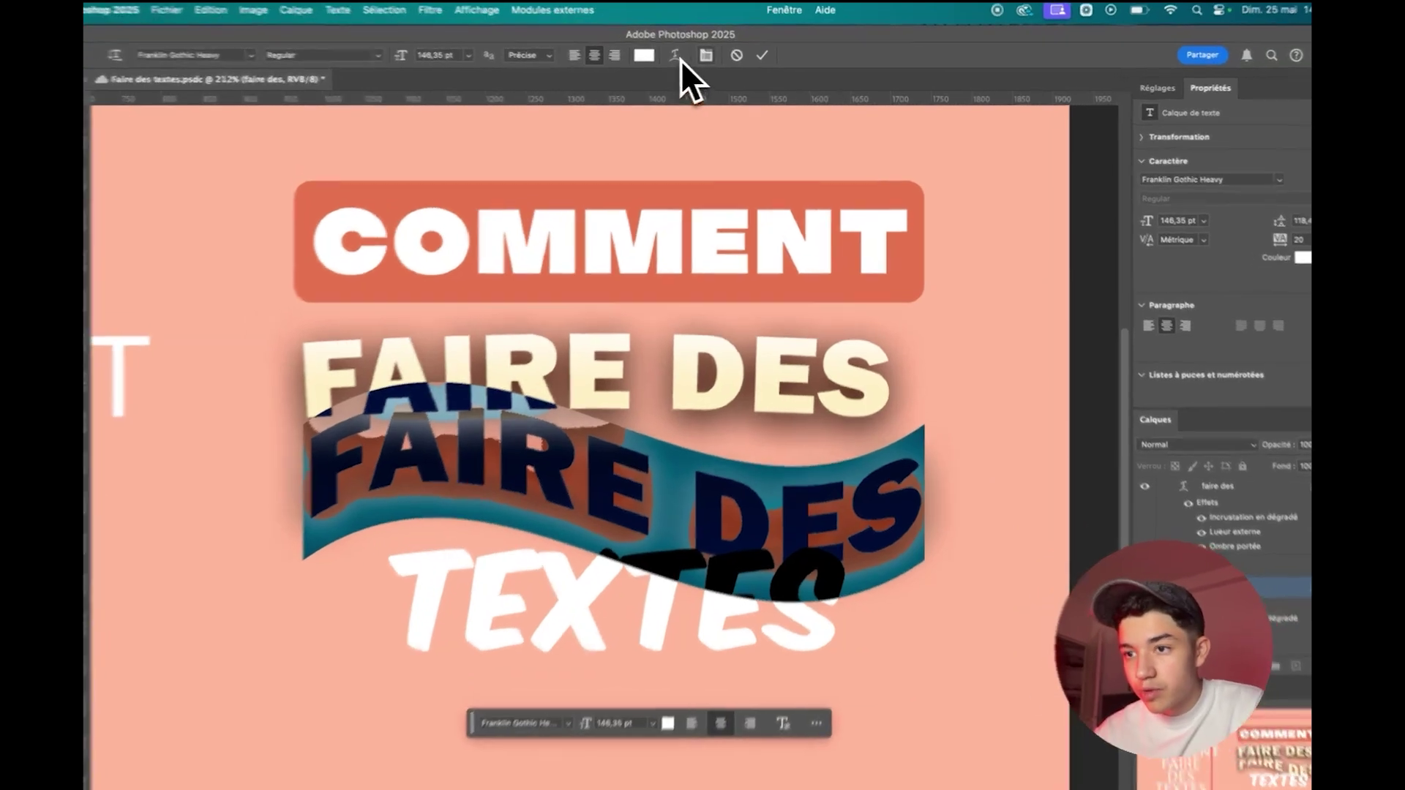
Step: Change the warp to a nearly flat Arc and hide the duplicate FAIRE DES line
{"action": "left_click", "coordinate": [691, 57]}
{"action": "left_click", "coordinate": [760, 125]}
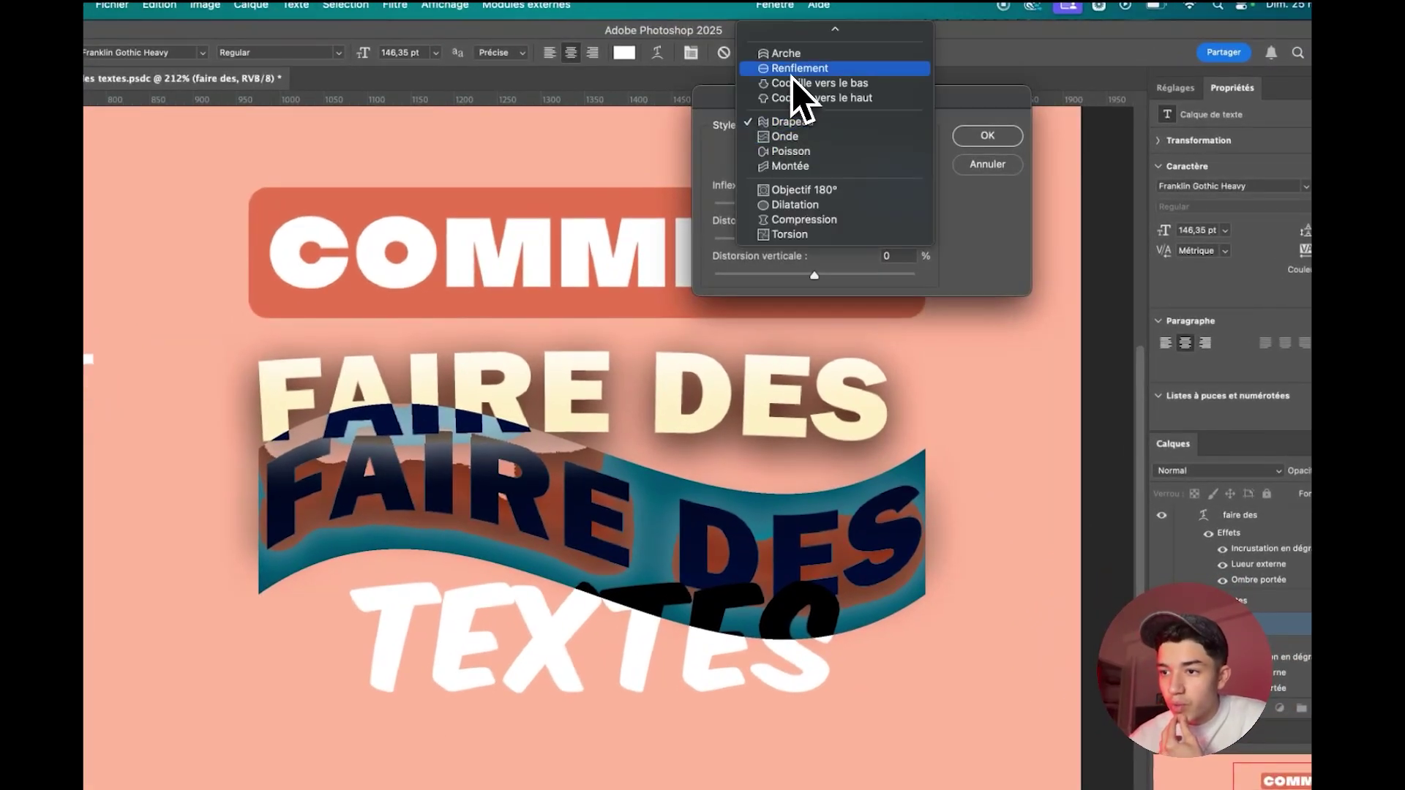
{"action": "left_click", "coordinate": [780, 57]}
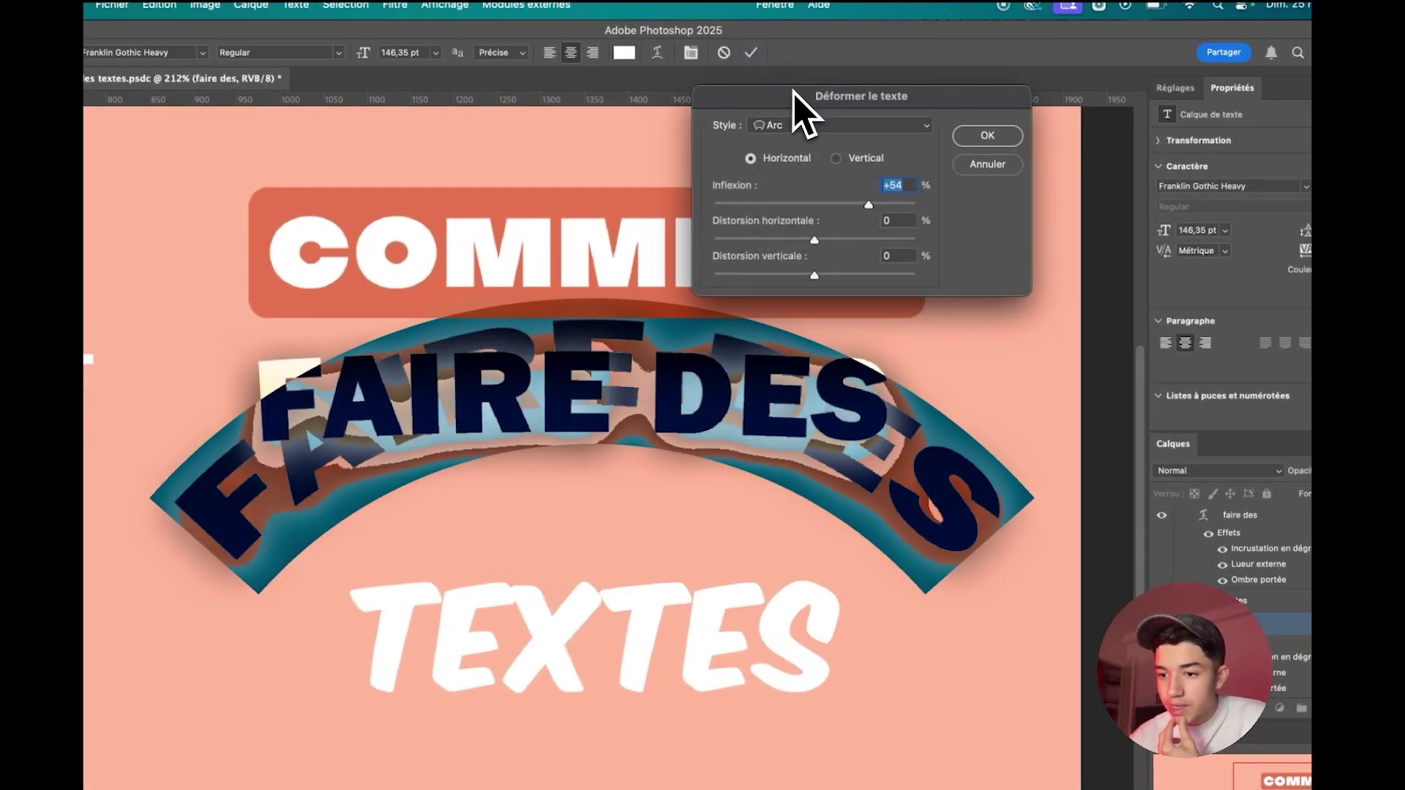
{"action": "left_click_drag", "start_coordinate": [864, 204], "coordinate": [820, 213]}
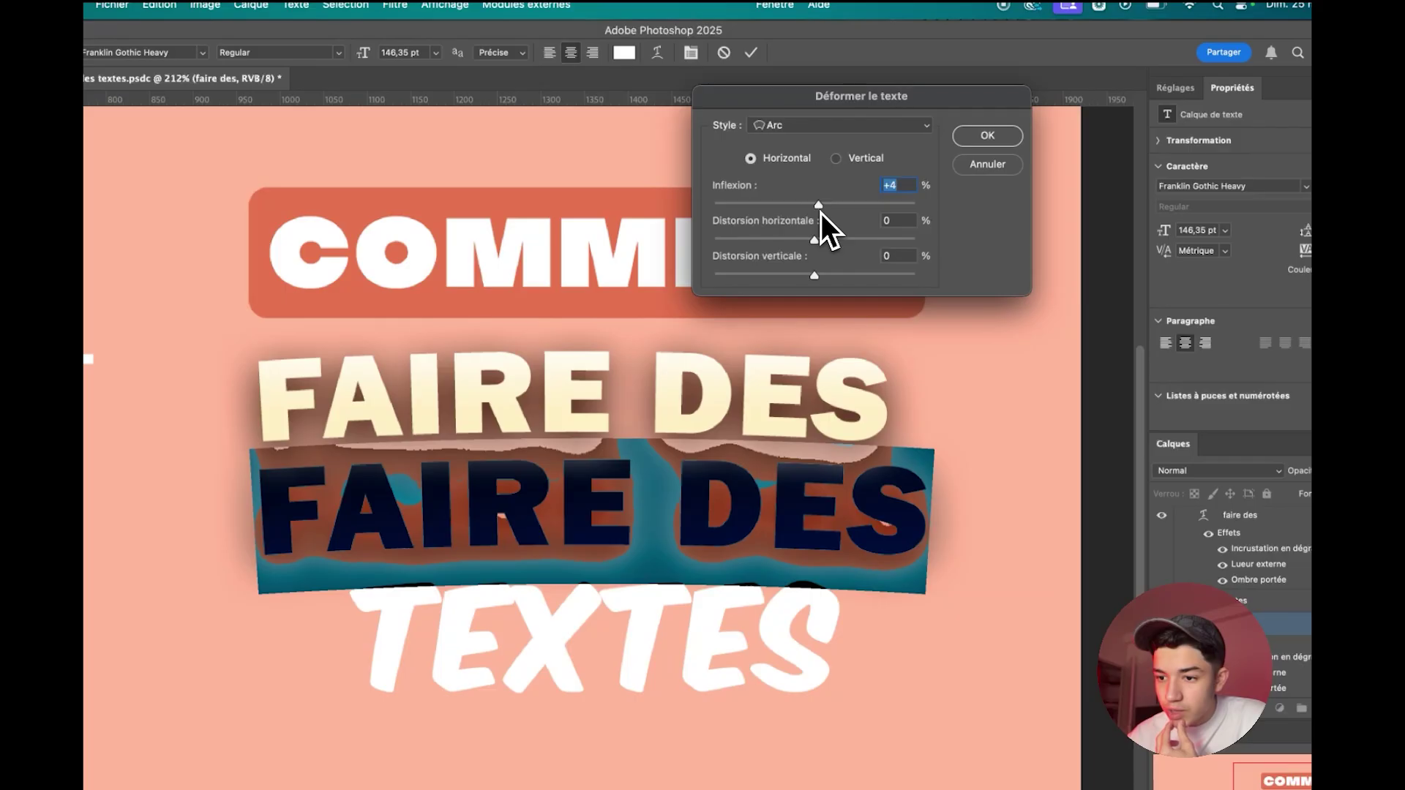
{"action": "left_click", "coordinate": [960, 143]}
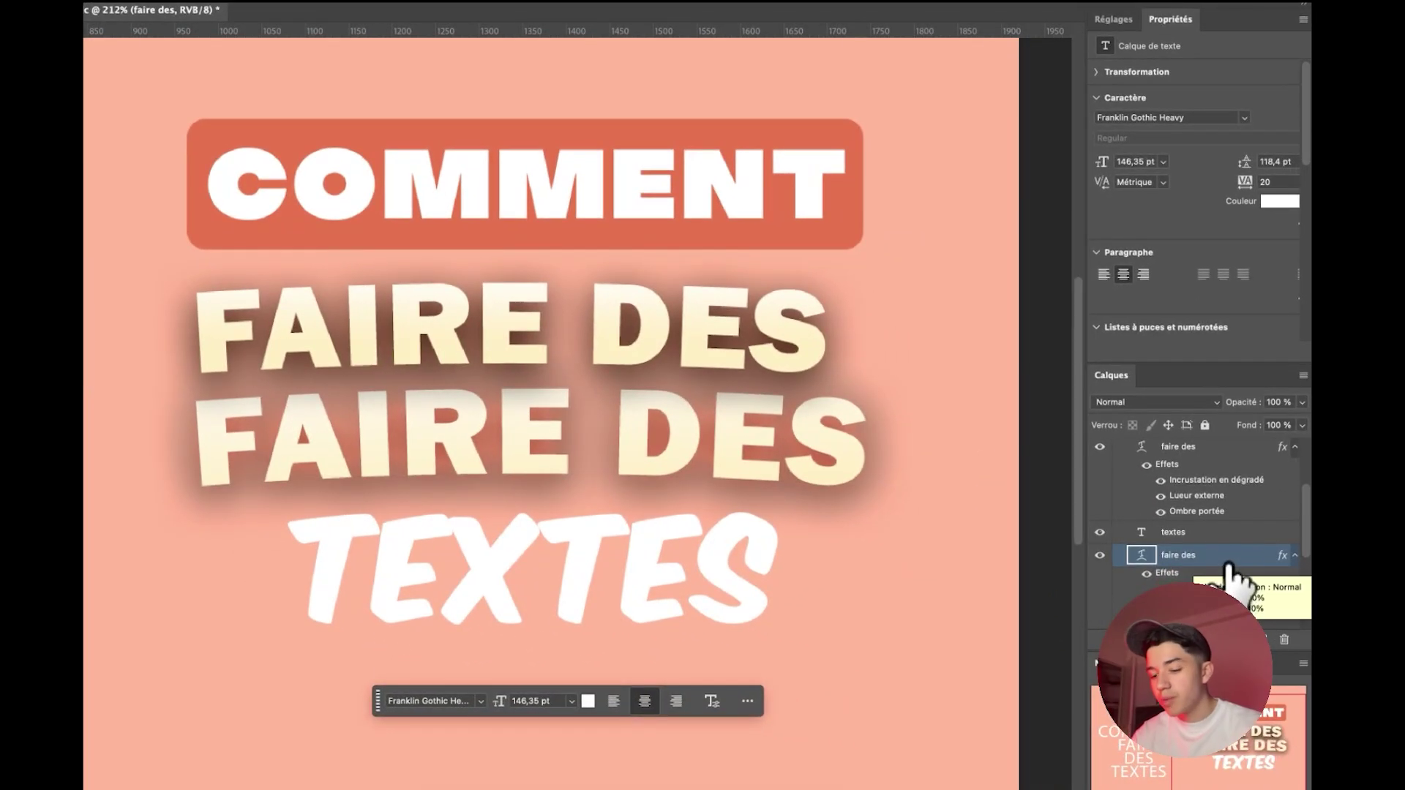
{"action": "left_click", "coordinate": [1099, 447]}
{"action": "left_click", "coordinate": [1171, 532], "text": "shift"}
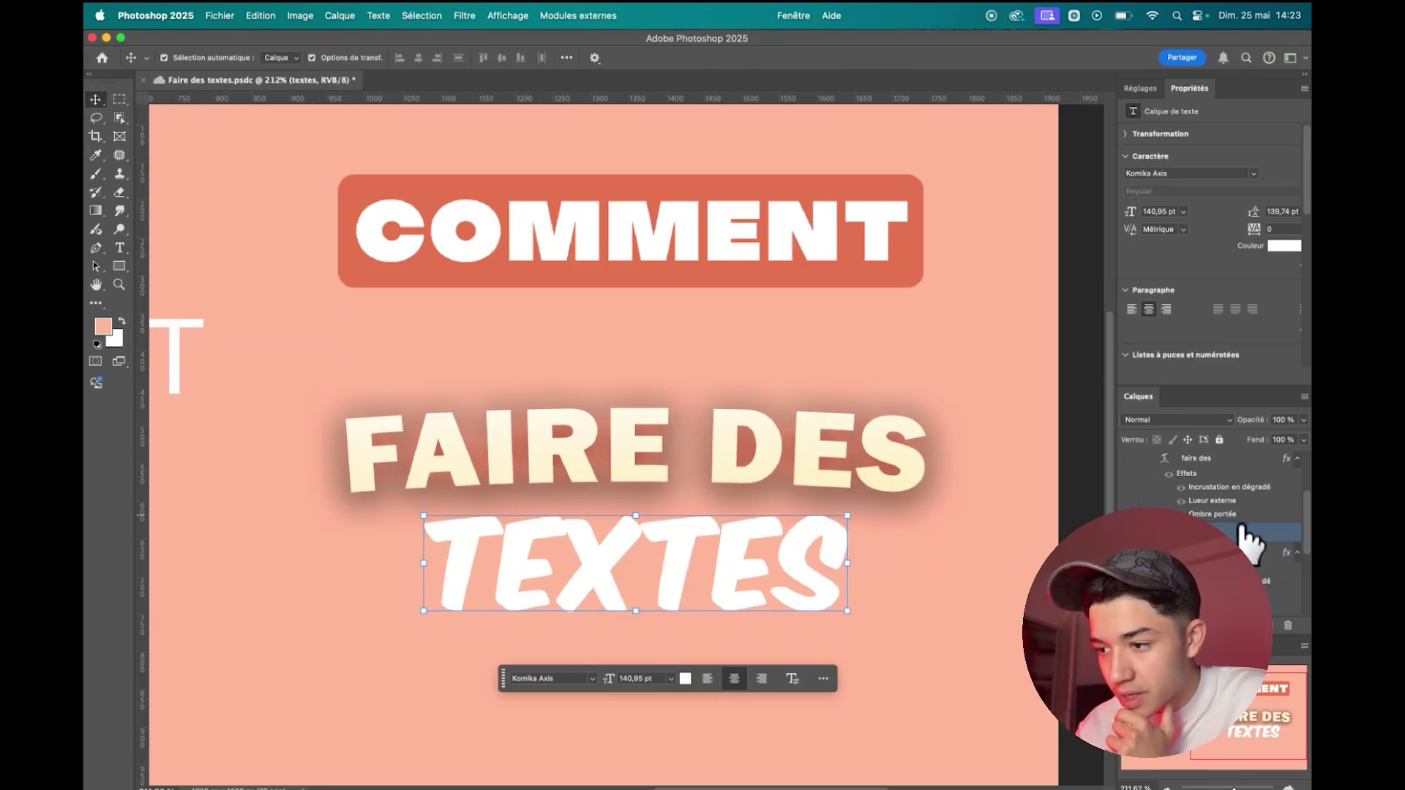
Step: Give TEXTES a 10 px outside stroke and a lower-opacity drop shadow
{"action": "double_click", "coordinate": [1238, 535]}
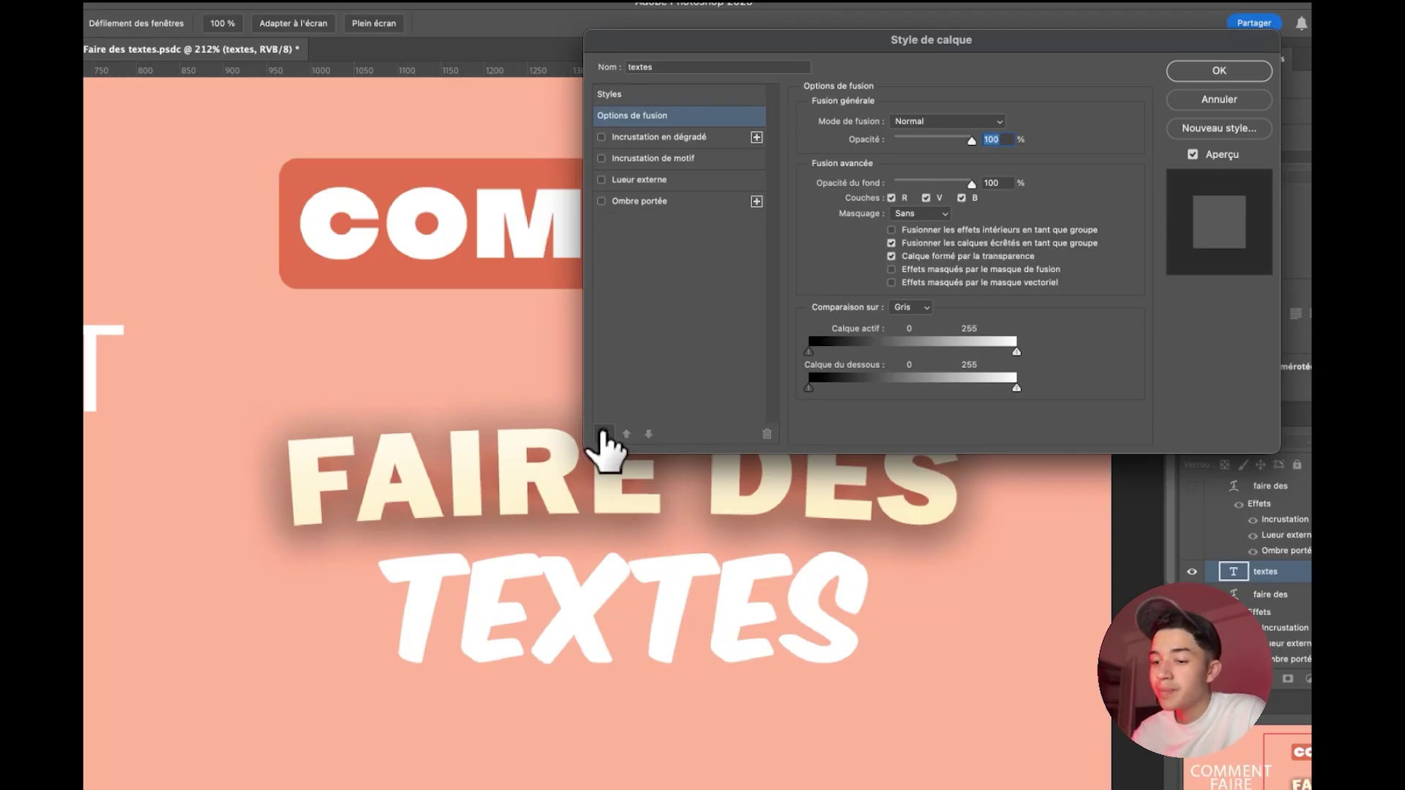
{"action": "left_click", "coordinate": [603, 434]}
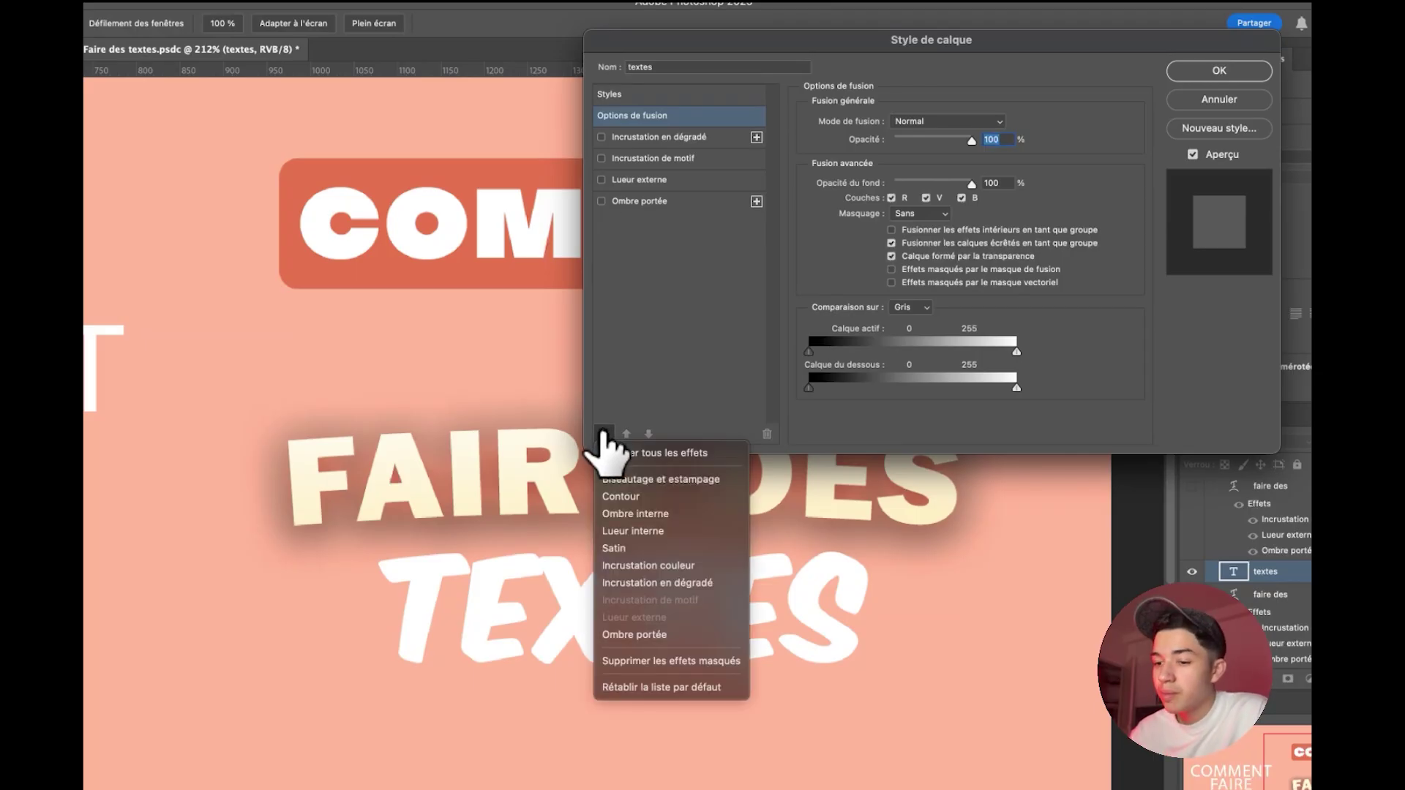
{"action": "left_click", "coordinate": [683, 498]}
{"action": "left_click", "coordinate": [881, 182]}
{"action": "left_click", "coordinate": [877, 163]}
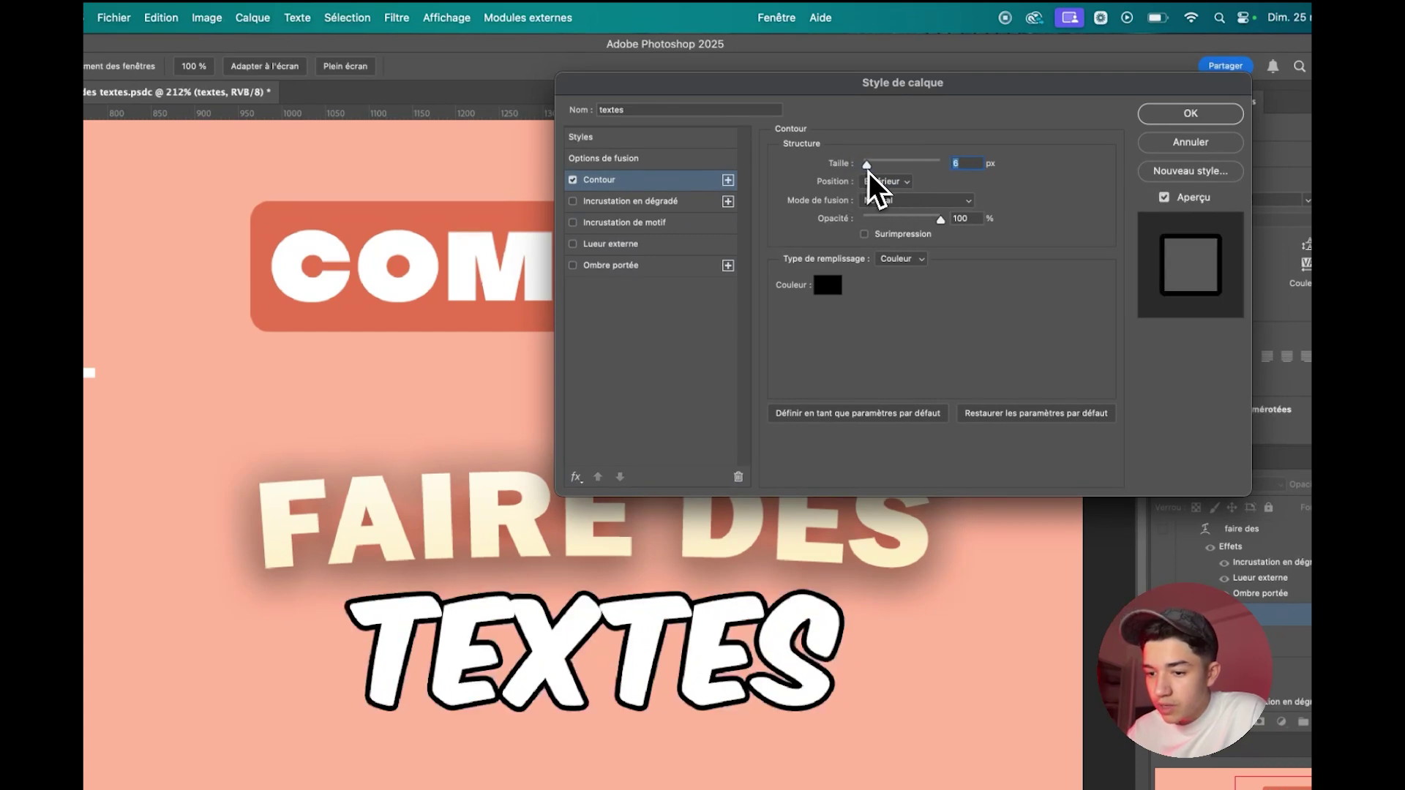
{"action": "left_click_drag", "start_coordinate": [865, 163], "coordinate": [870, 173]}
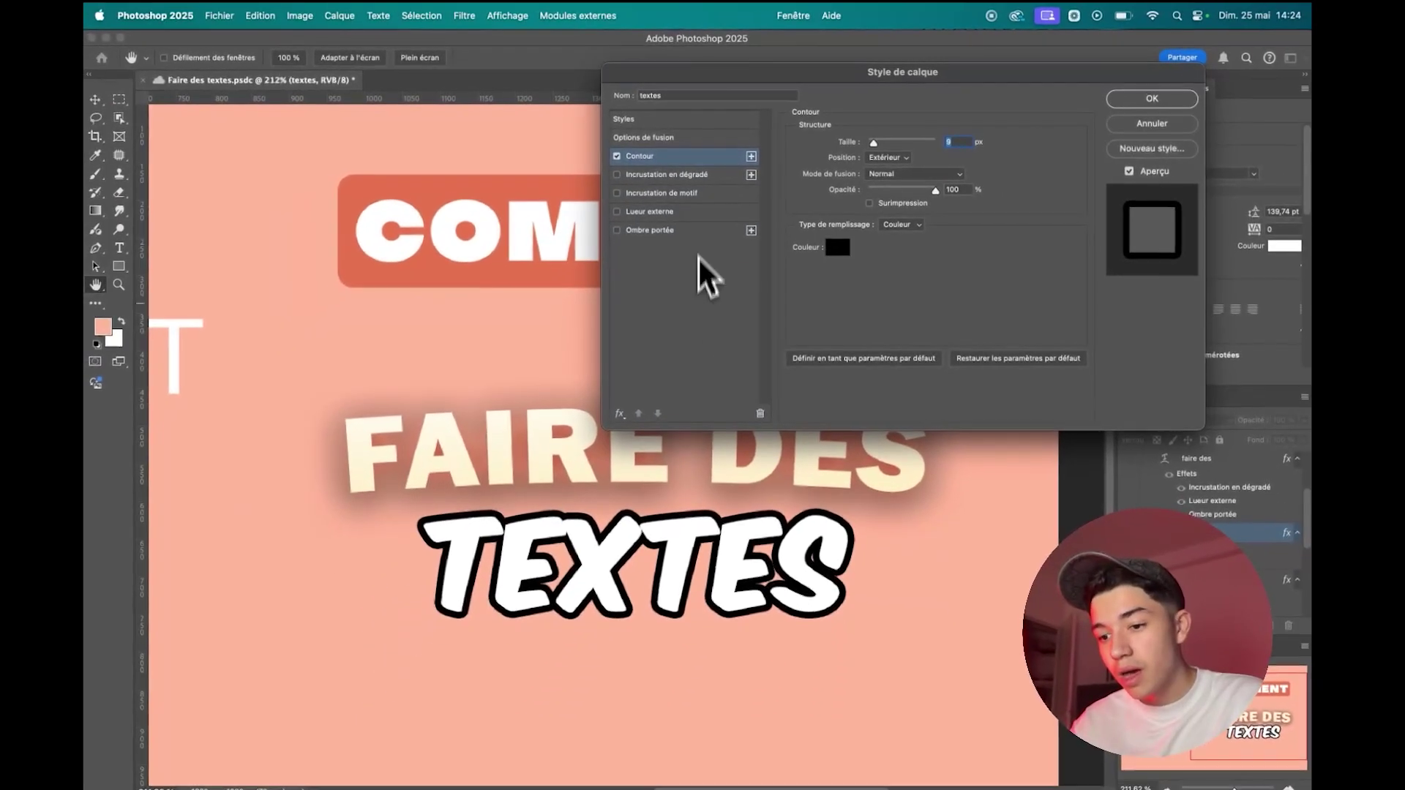
{"action": "left_click", "coordinate": [649, 230]}
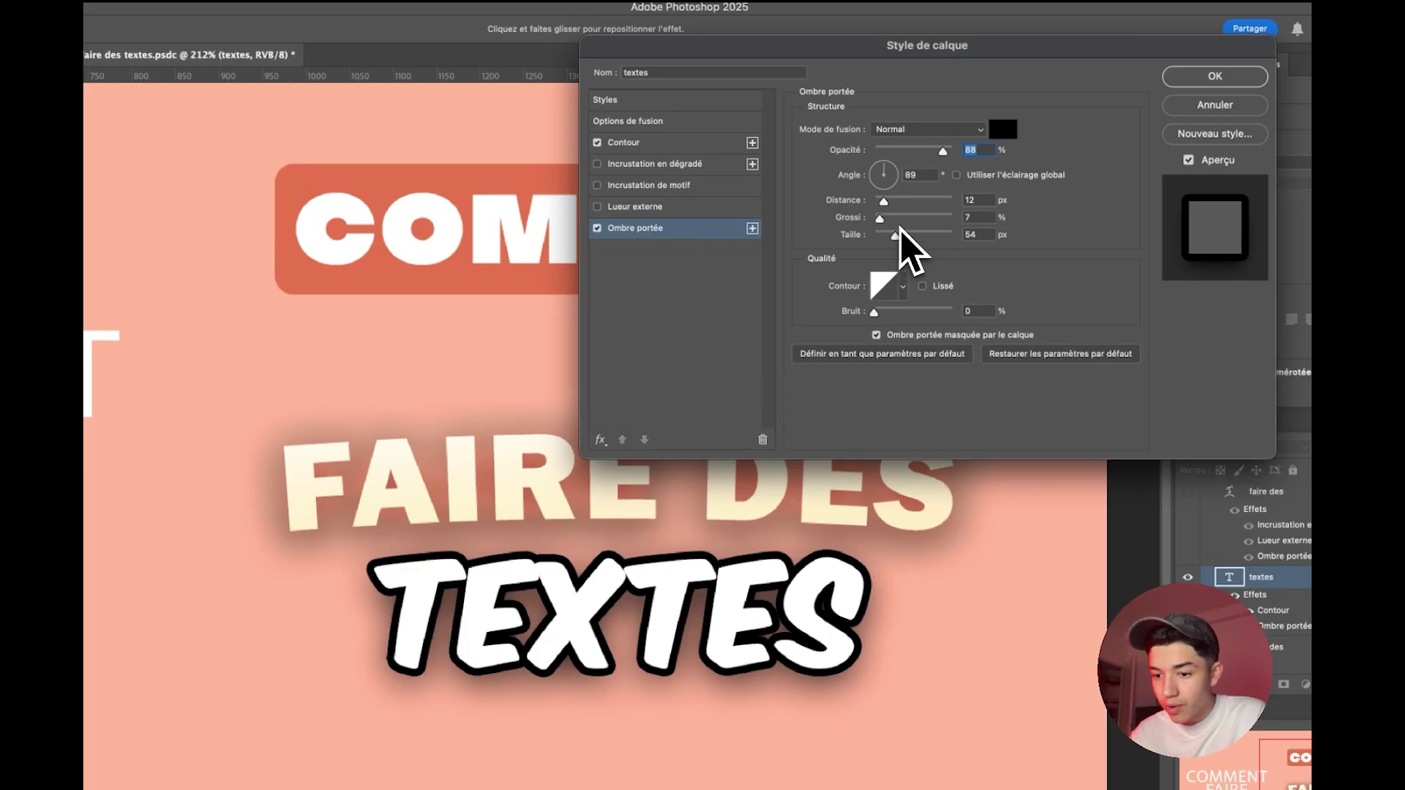
{"action": "left_click_drag", "start_coordinate": [942, 150], "coordinate": [916, 151]}
Step: Add a white #ffffff colour overlay to TEXTES, apply the style, and widen its tracking
{"action": "left_click", "coordinate": [600, 439]}
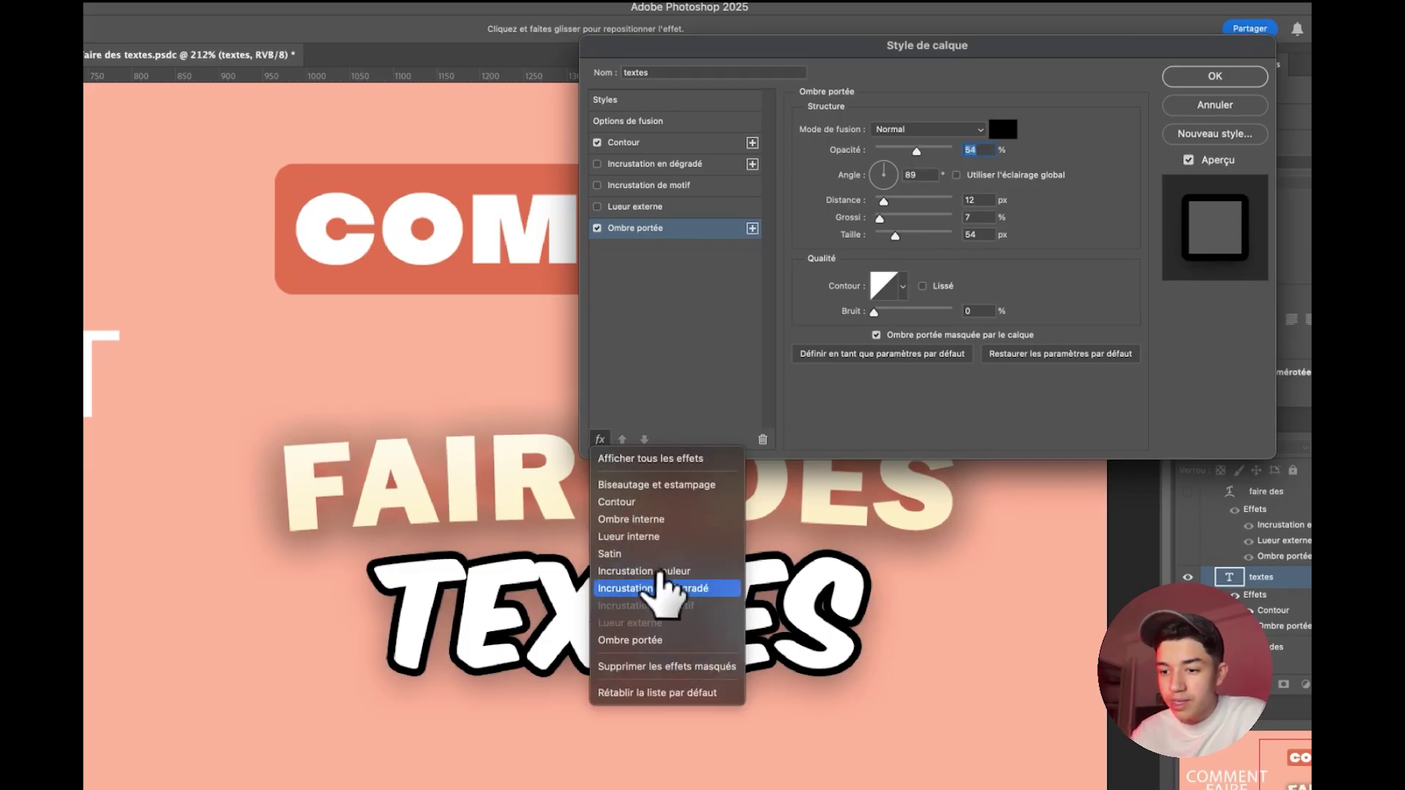
{"action": "left_click", "coordinate": [615, 580]}
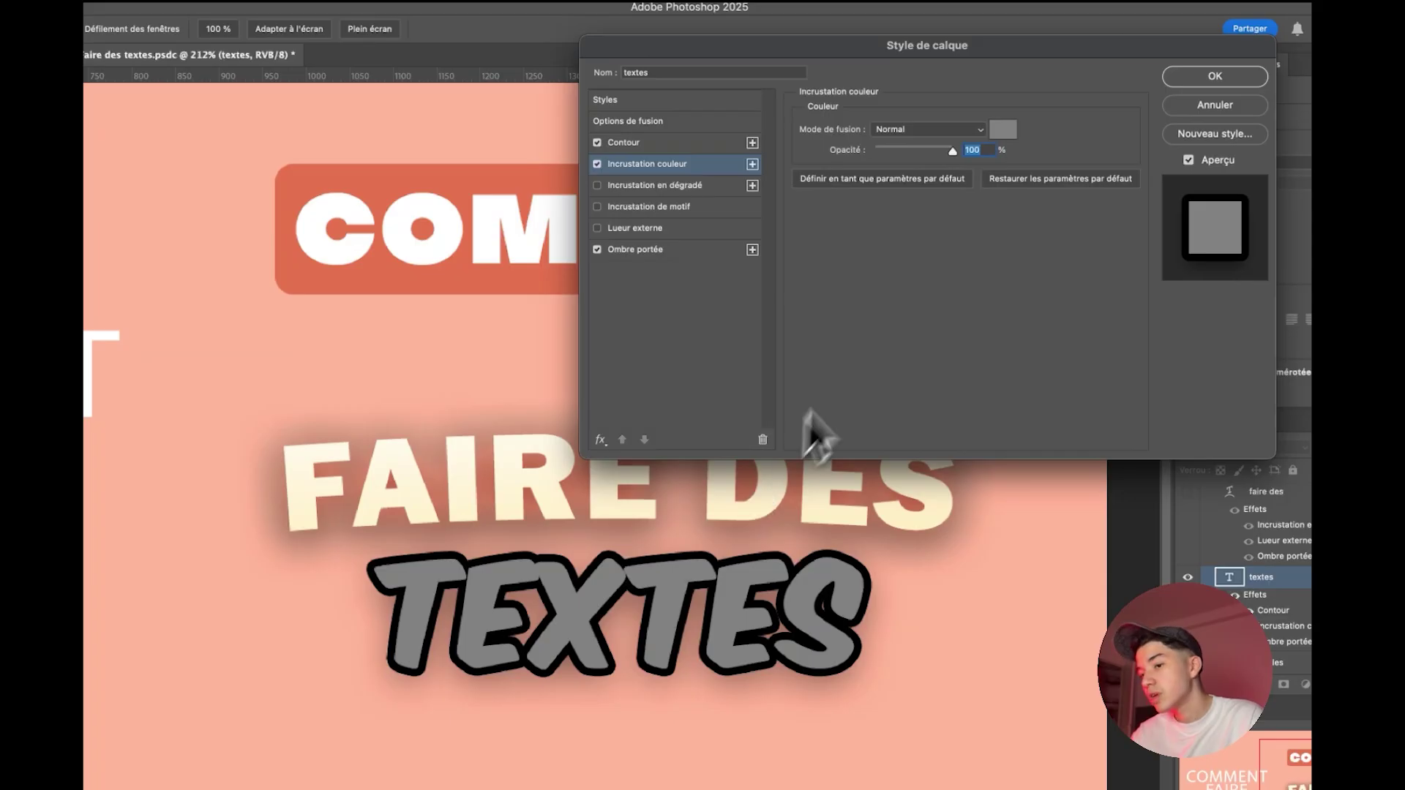
{"action": "left_click", "coordinate": [1003, 133]}
{"action": "left_click_drag", "start_coordinate": [644, 210], "coordinate": [308, 7]}
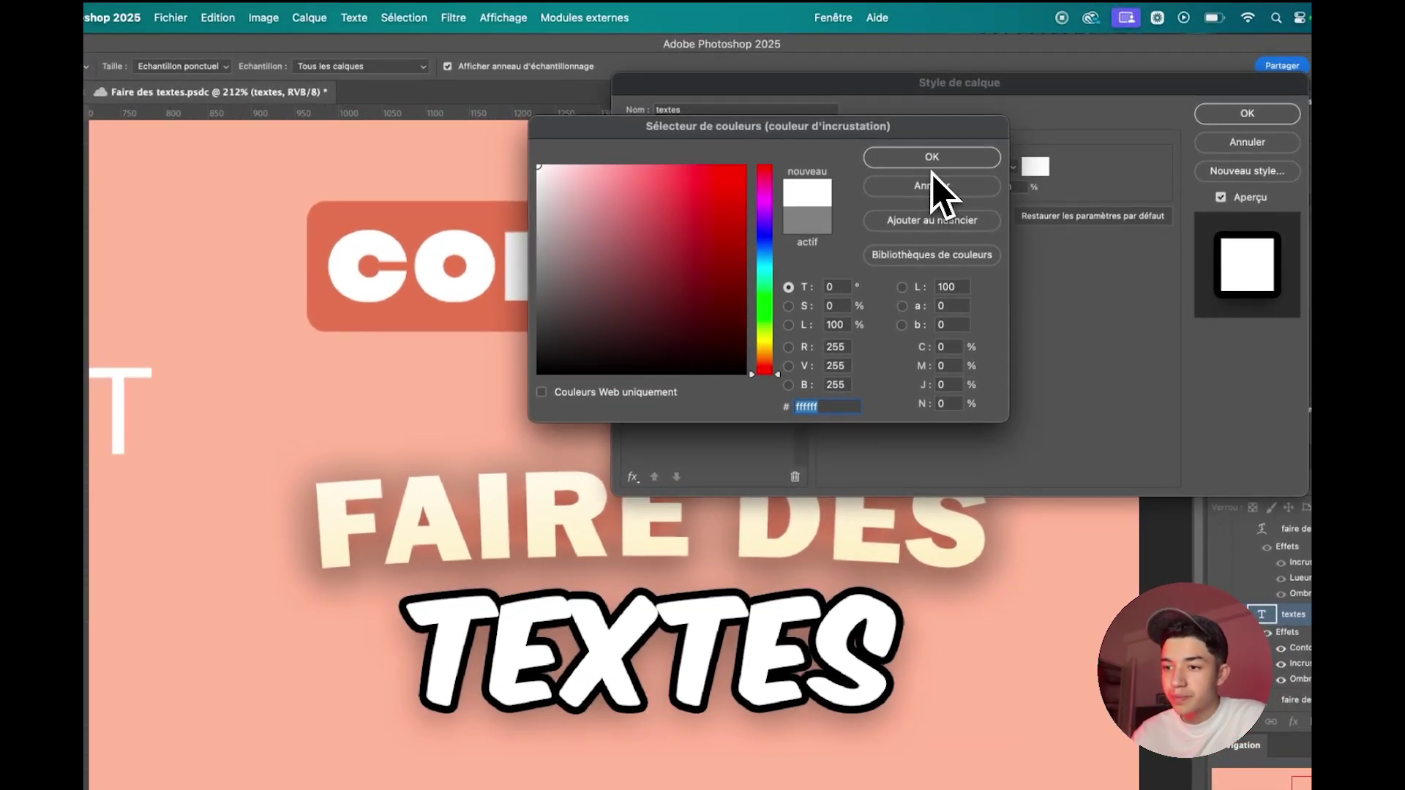
{"action": "left_click", "coordinate": [932, 161]}
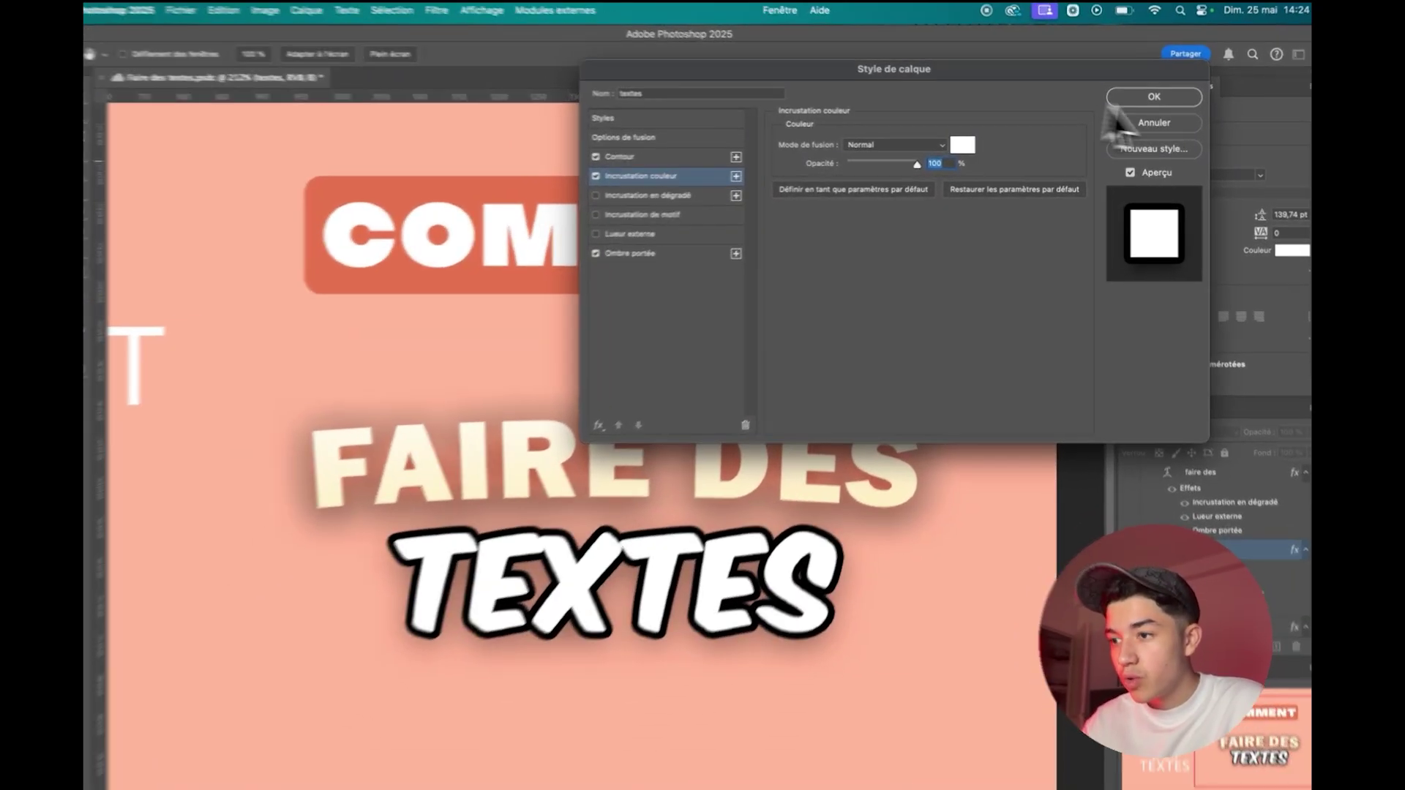
{"action": "left_click", "coordinate": [1141, 96]}
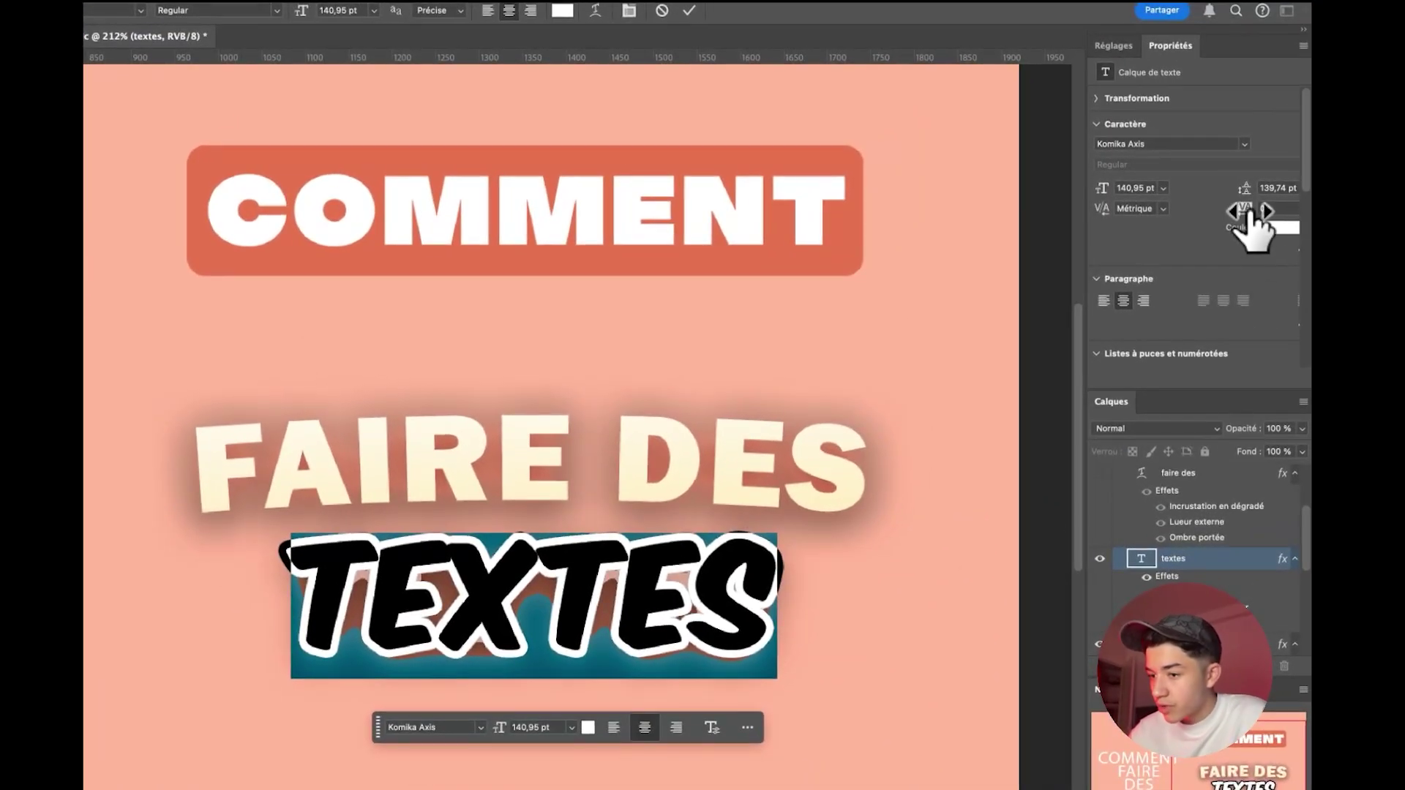
{"action": "left_click_drag", "start_coordinate": [1246, 210], "coordinate": [1252, 212]}
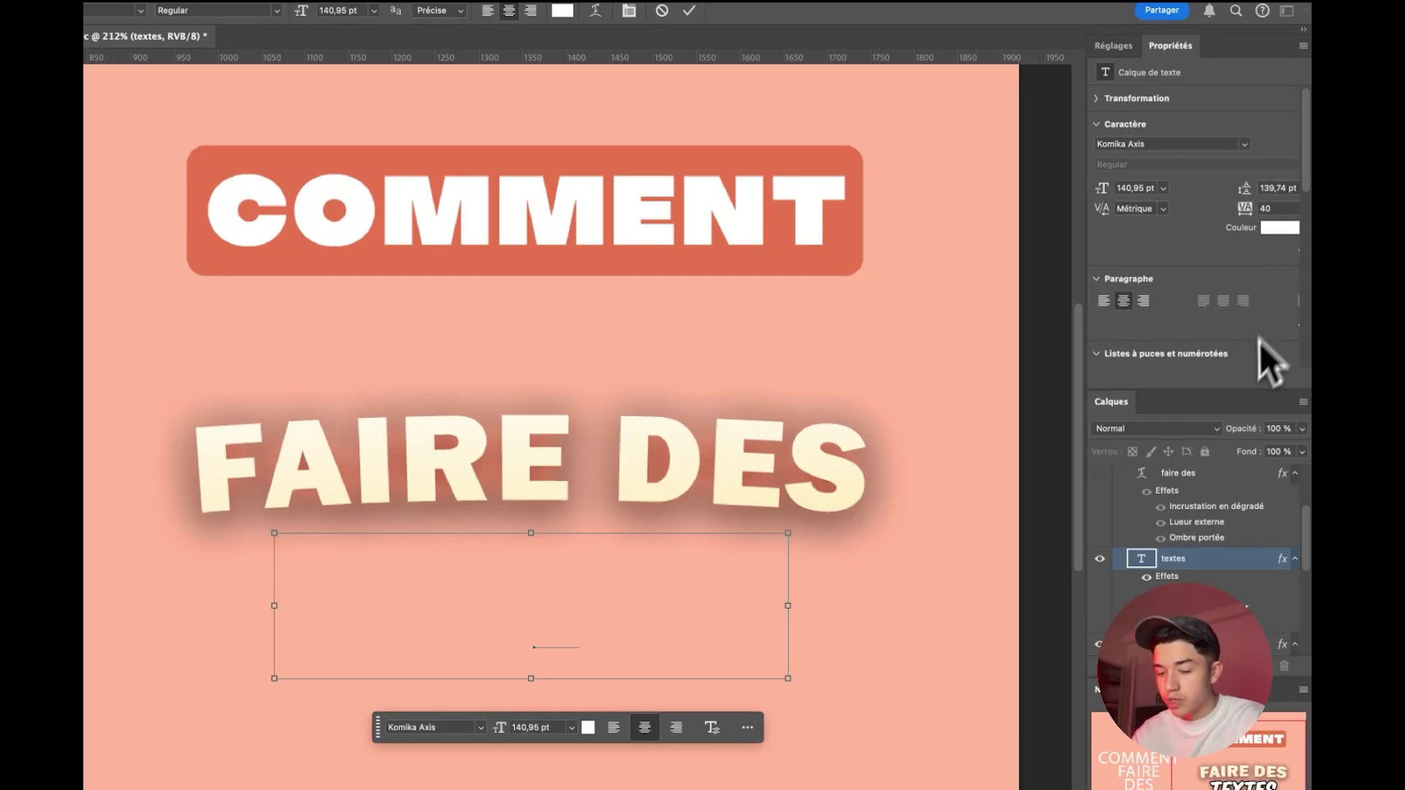
Step: Commit TEXTES, select the banner rectangle with the arched COMMENT badge, and edit the top COMMENT
{"action": "left_click", "coordinate": [1232, 564]}
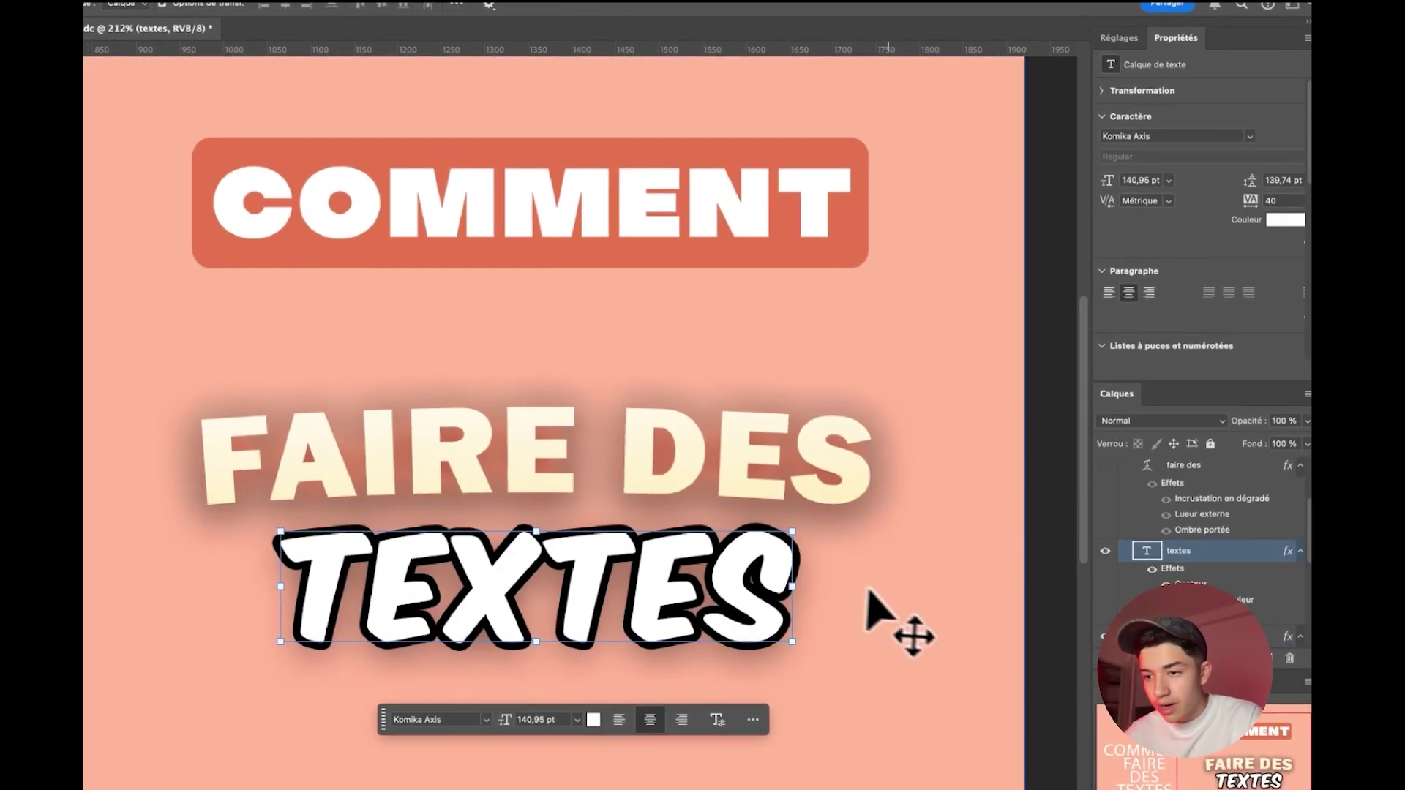
{"action": "left_click", "coordinate": [666, 262]}
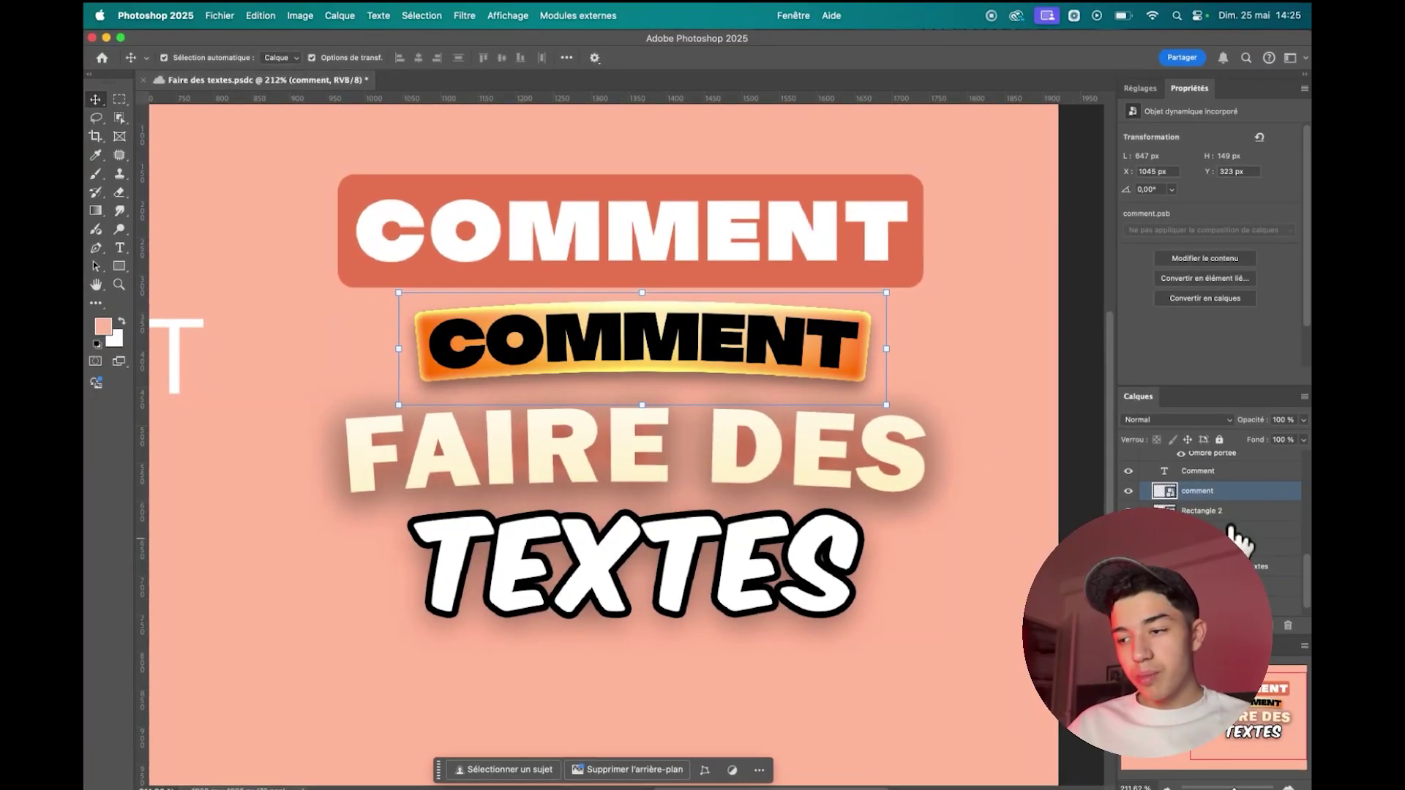
{"action": "left_click", "coordinate": [1235, 505], "text": "shift"}
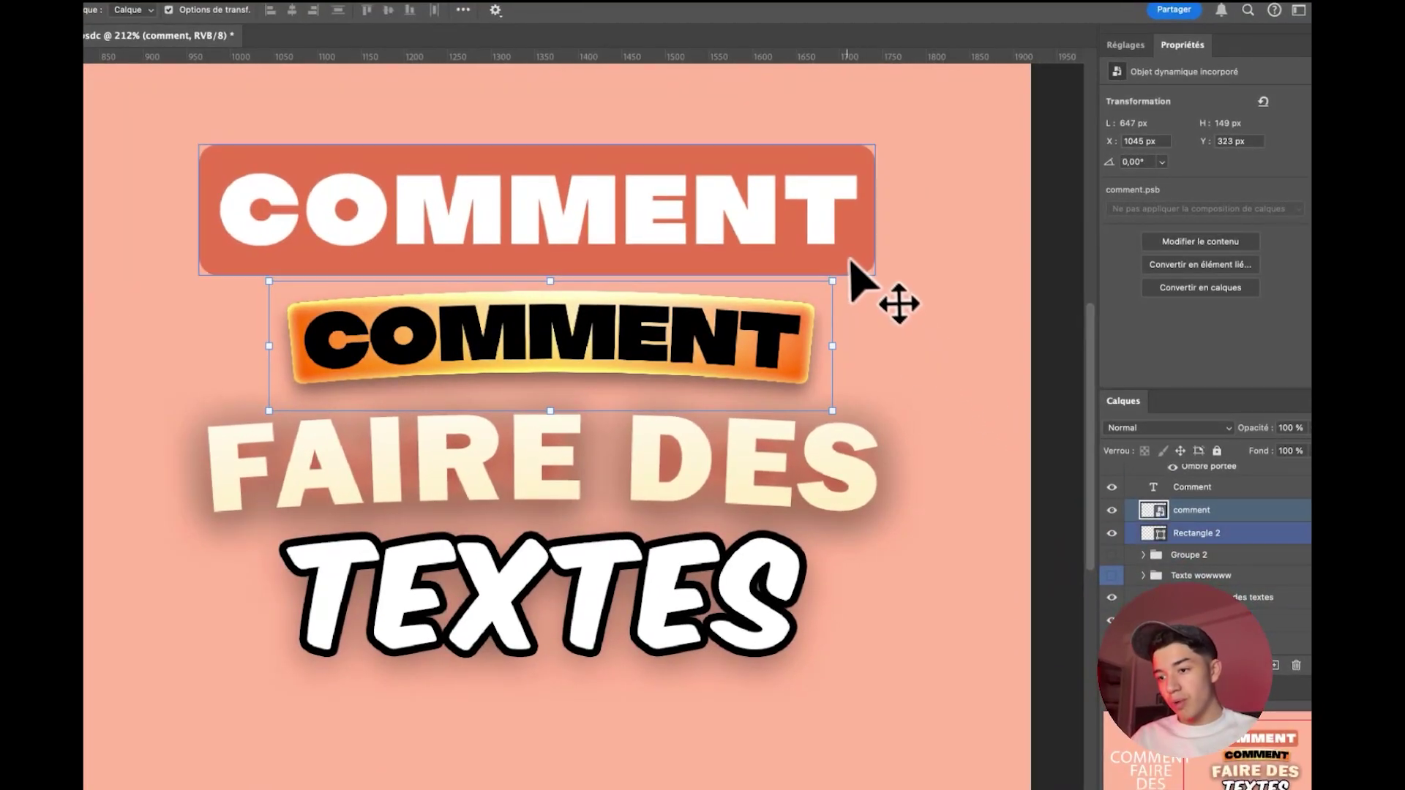
{"action": "left_click", "coordinate": [847, 255]}
{"action": "left_click", "coordinate": [821, 374], "text": "shift"}
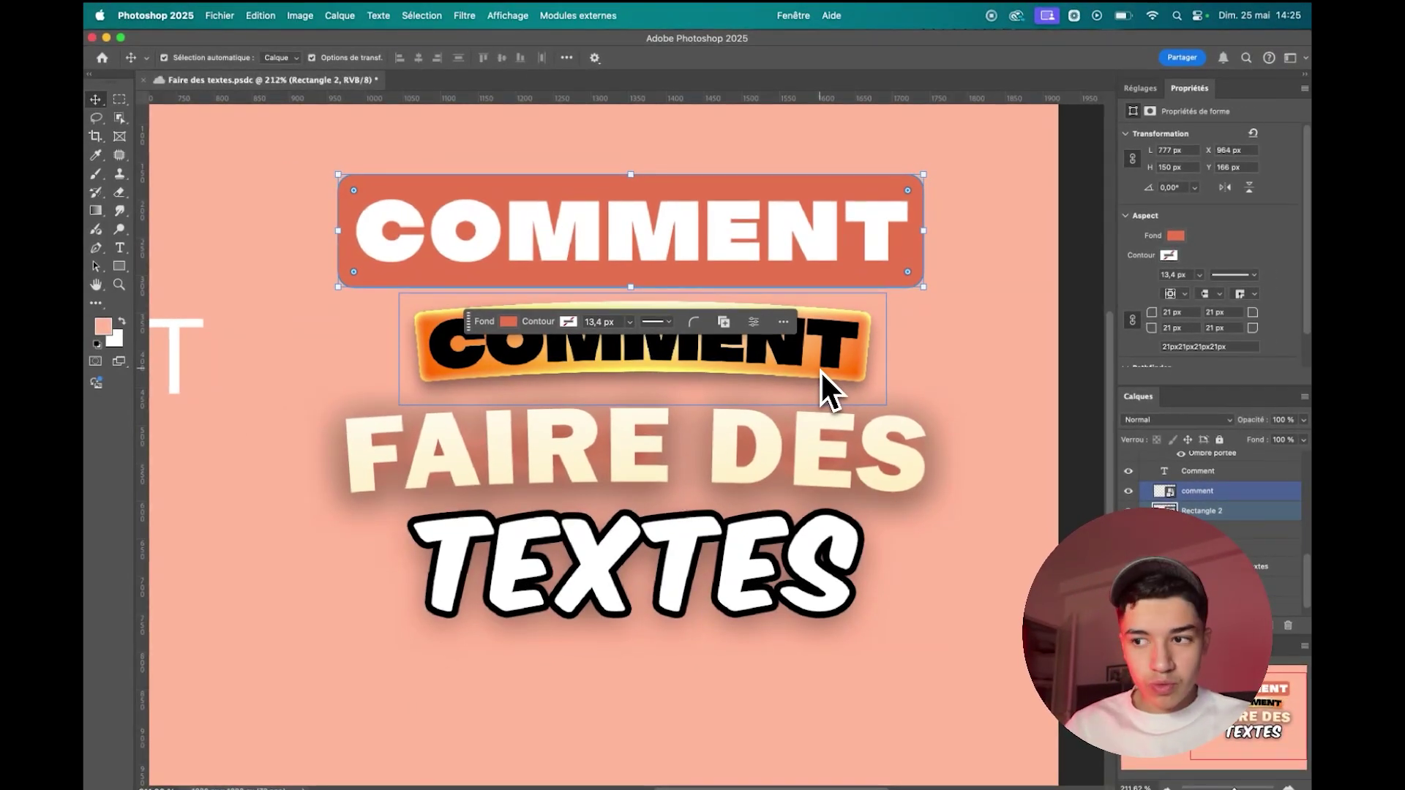
{"action": "double_click", "coordinate": [812, 237]}
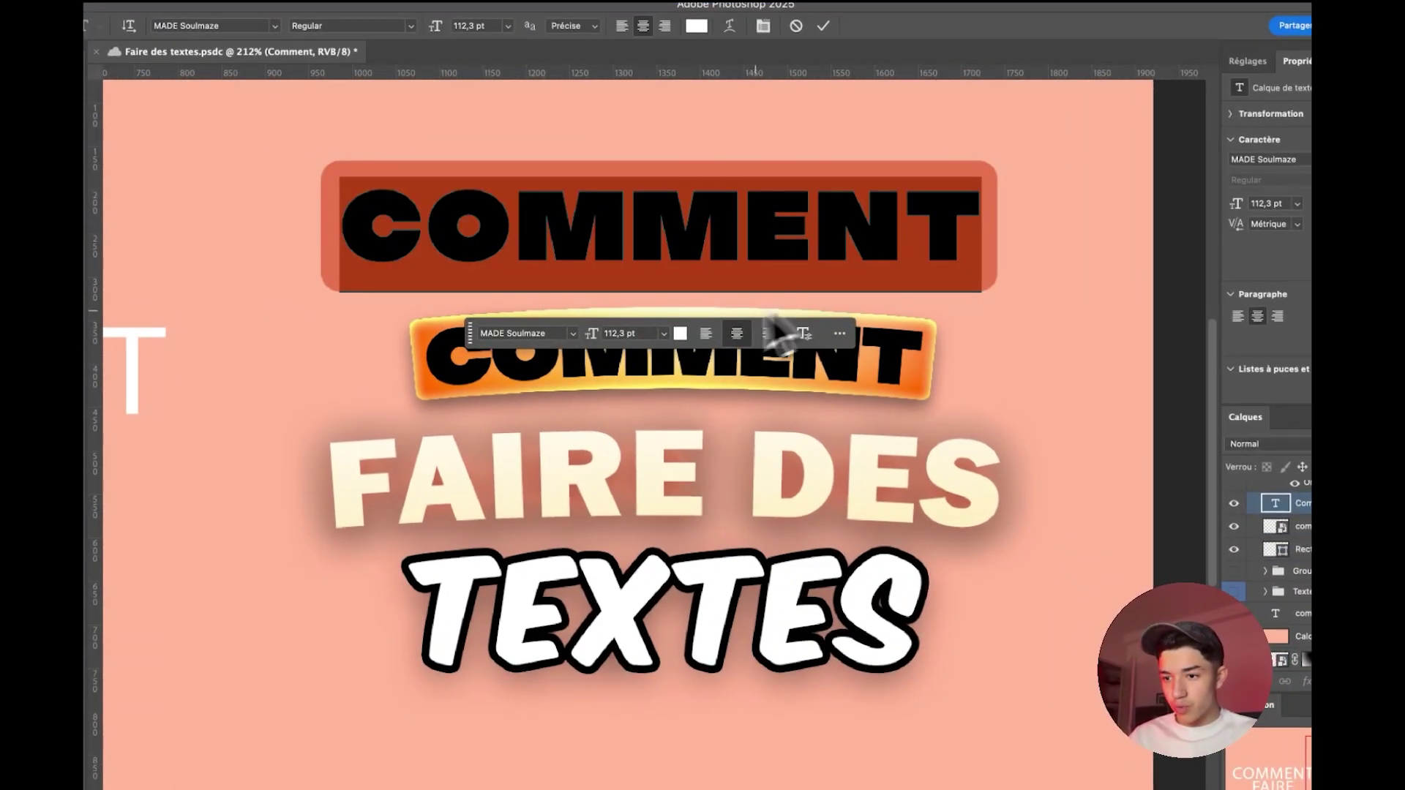
Step: Make COMMENT black and apply the gold TEXTE STYLES PACK preset to Rectangle 2
{"action": "left_click", "coordinate": [680, 333]}
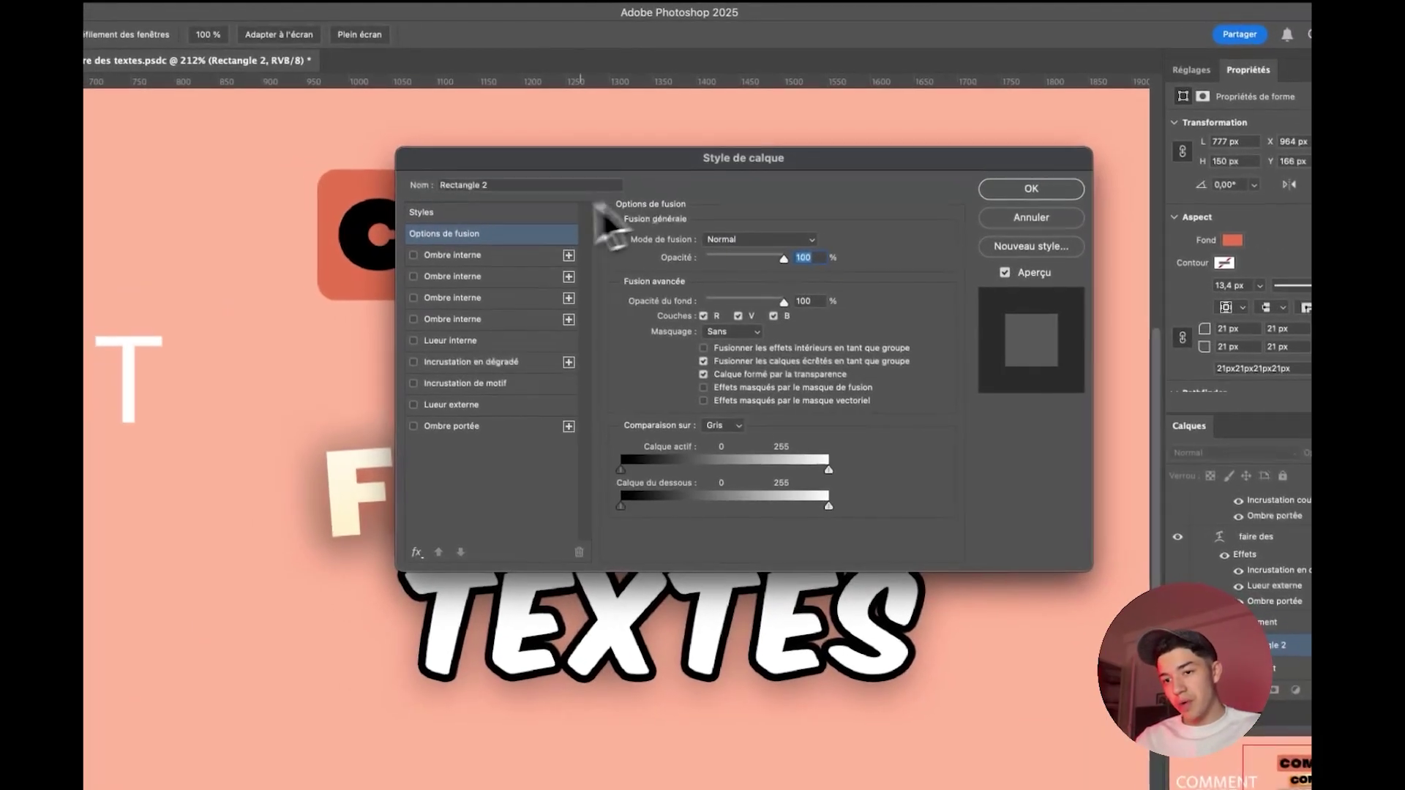
{"action": "left_click", "coordinate": [521, 215]}
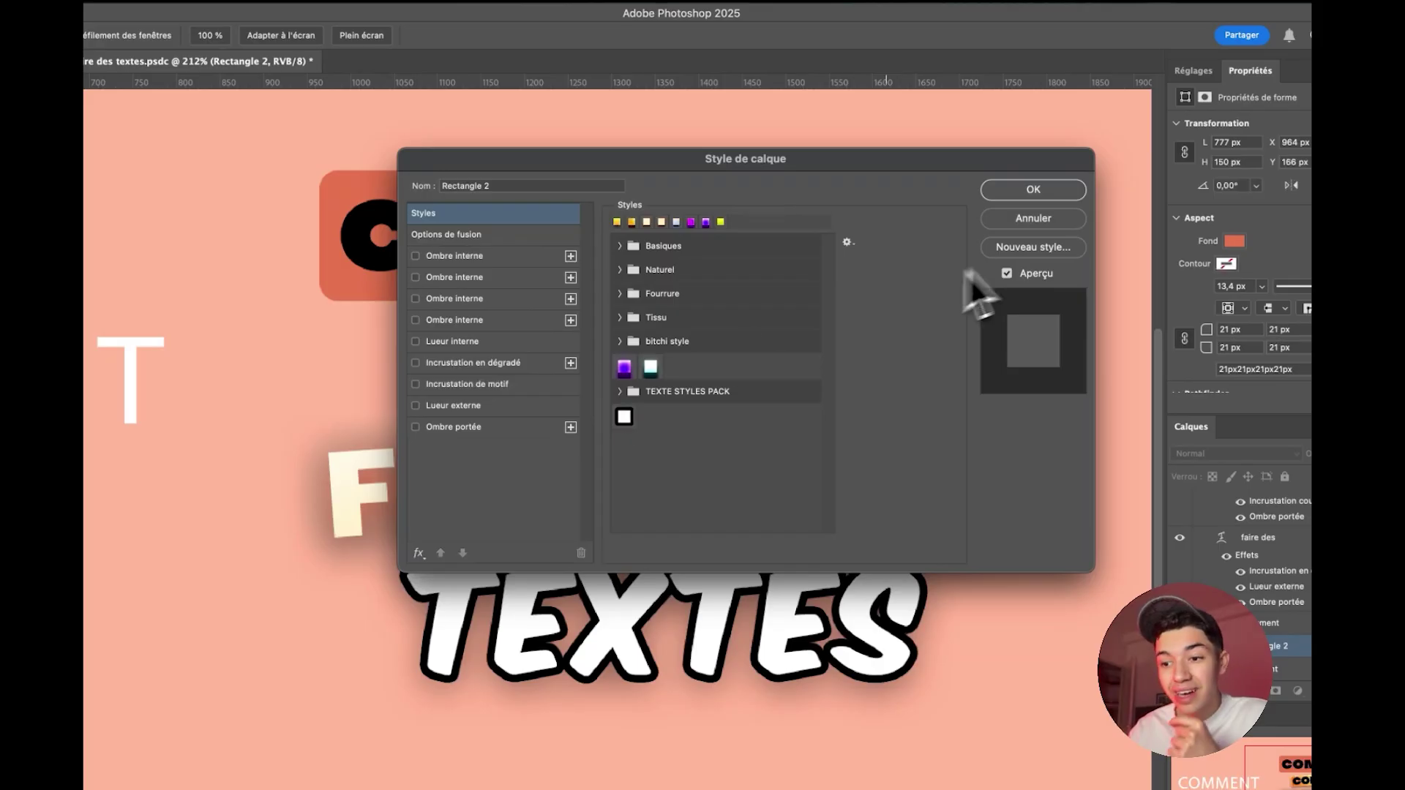
{"action": "left_click", "coordinate": [620, 392]}
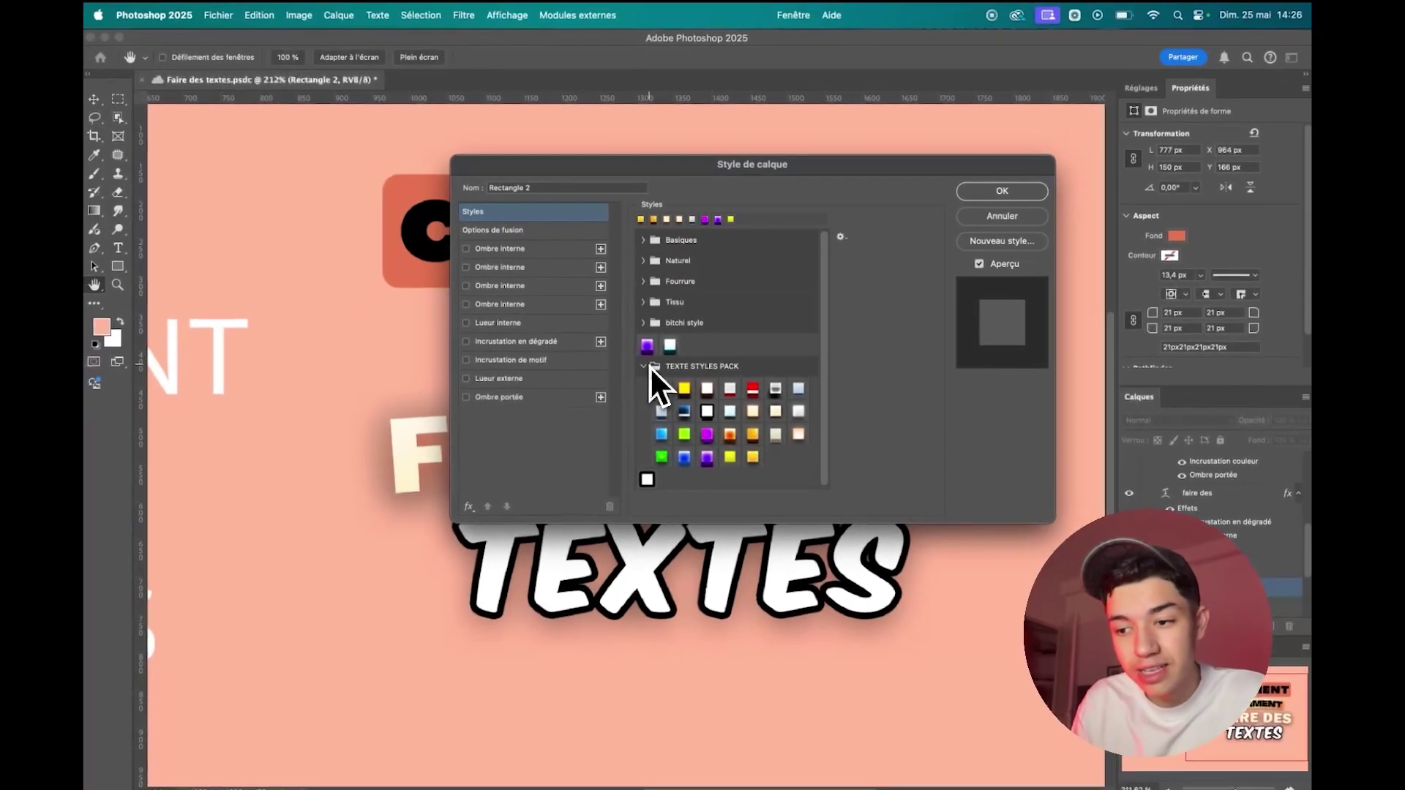
{"action": "scroll", "coordinate": [680, 410], "scroll_direction": "down", "scroll_amount": 1}
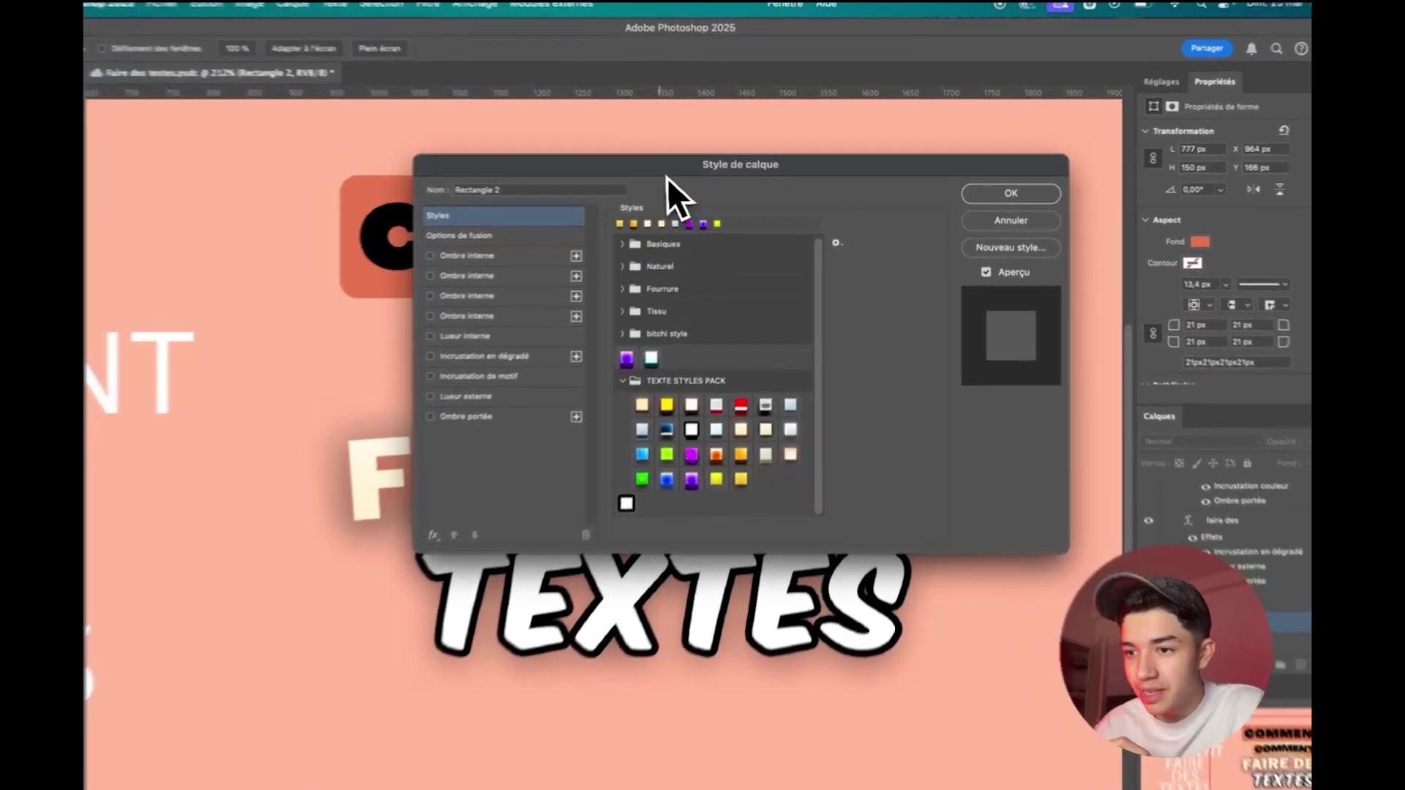
{"action": "left_click_drag", "start_coordinate": [679, 167], "coordinate": [952, 144]}
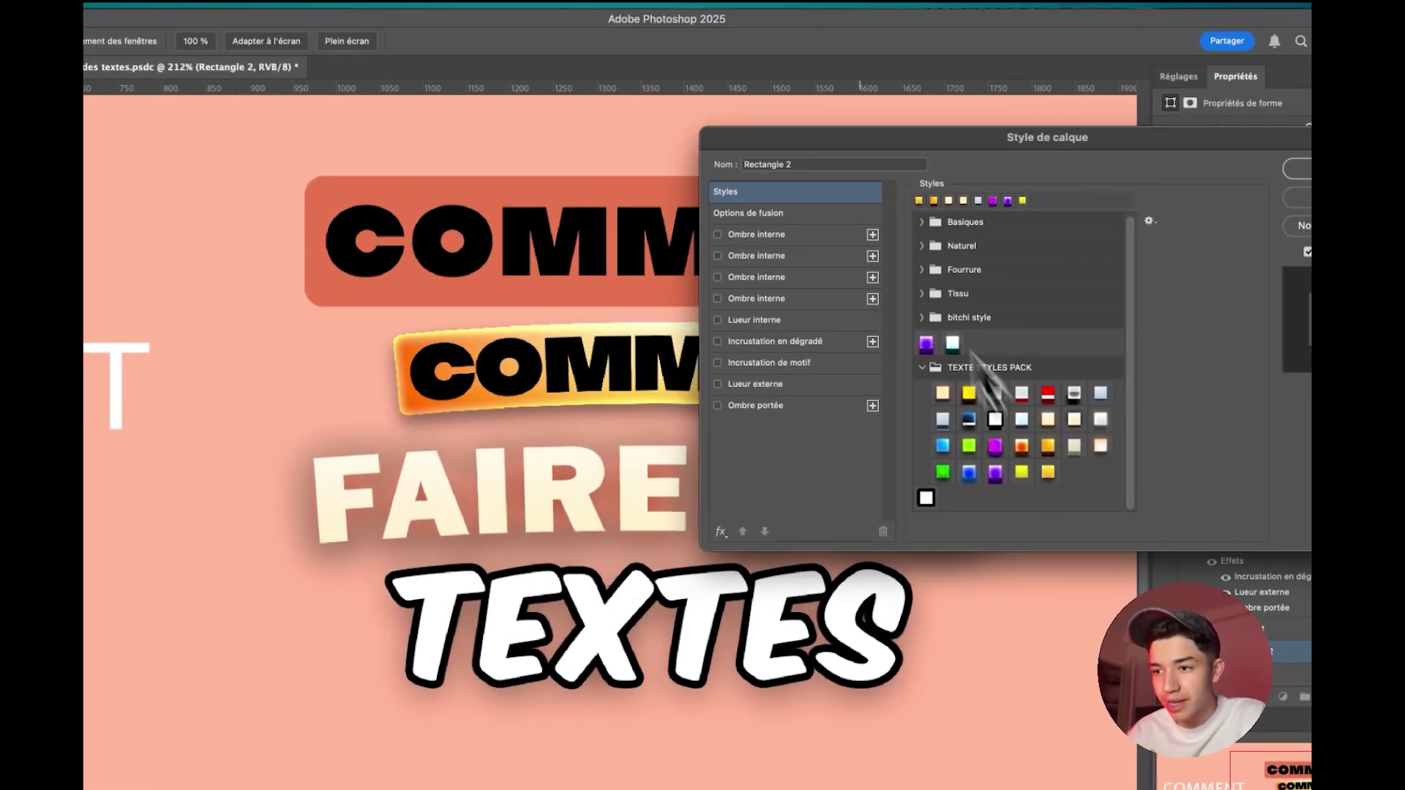
{"action": "left_click", "coordinate": [1068, 455]}
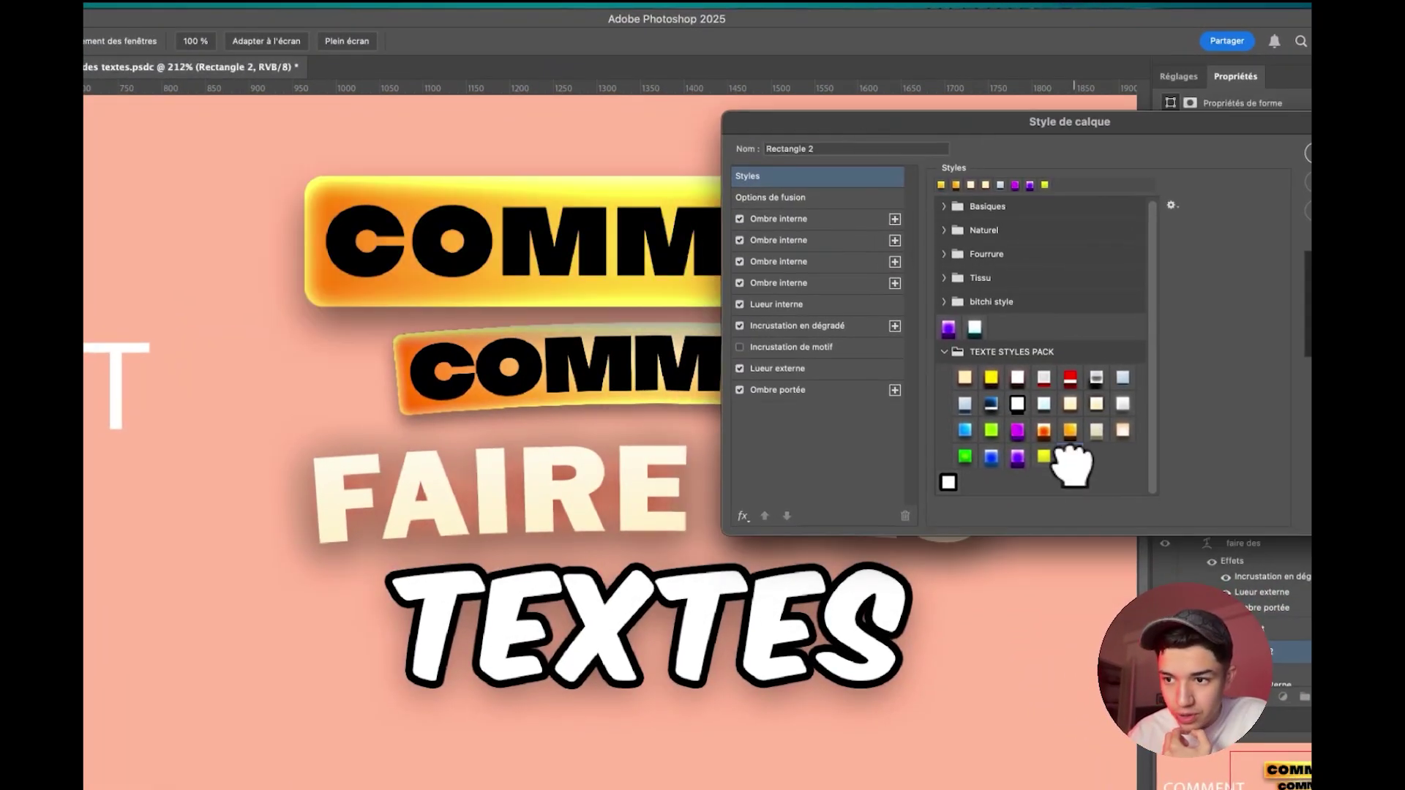
{"action": "left_click_drag", "start_coordinate": [894, 131], "coordinate": [1098, 521]}
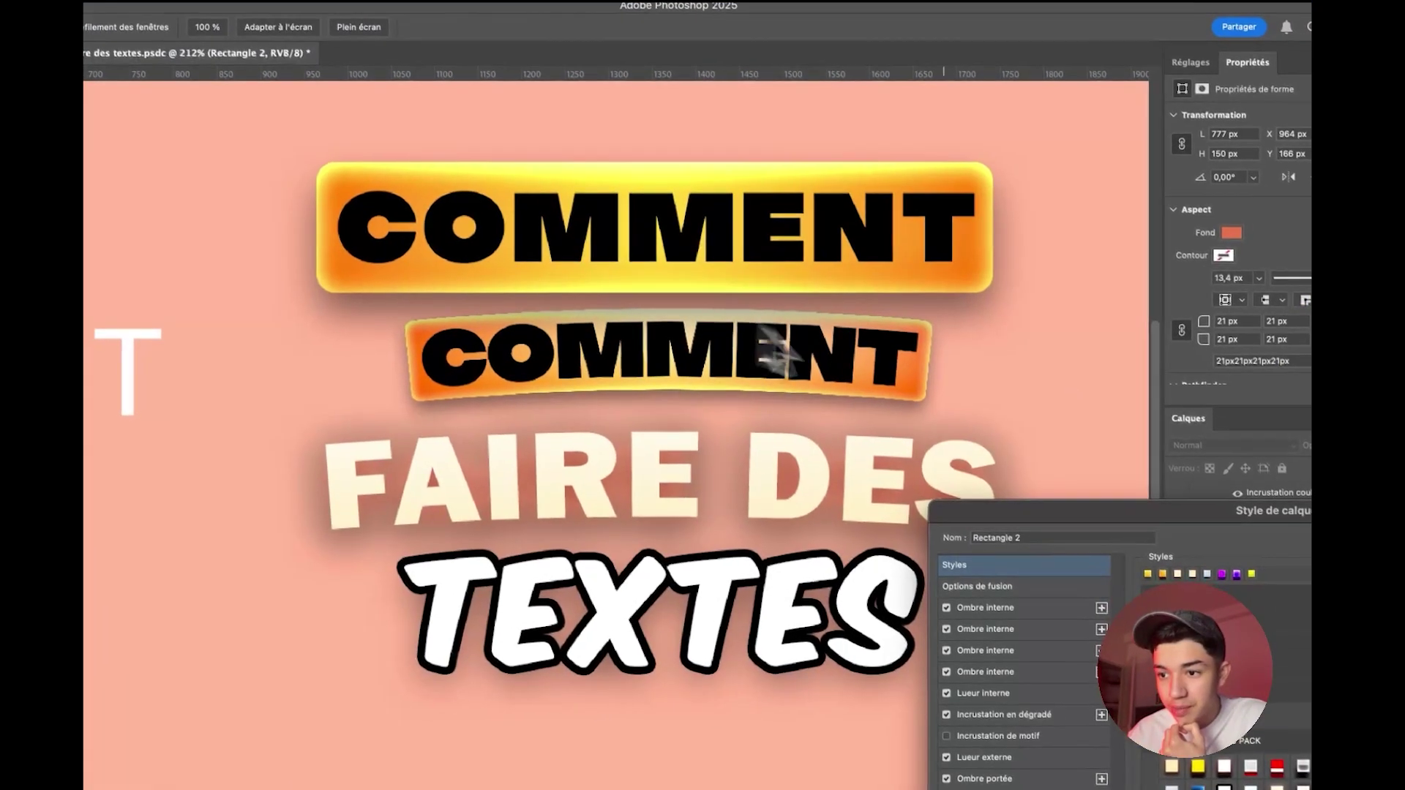
{"action": "left_click_drag", "start_coordinate": [1025, 512], "coordinate": [708, 335]}
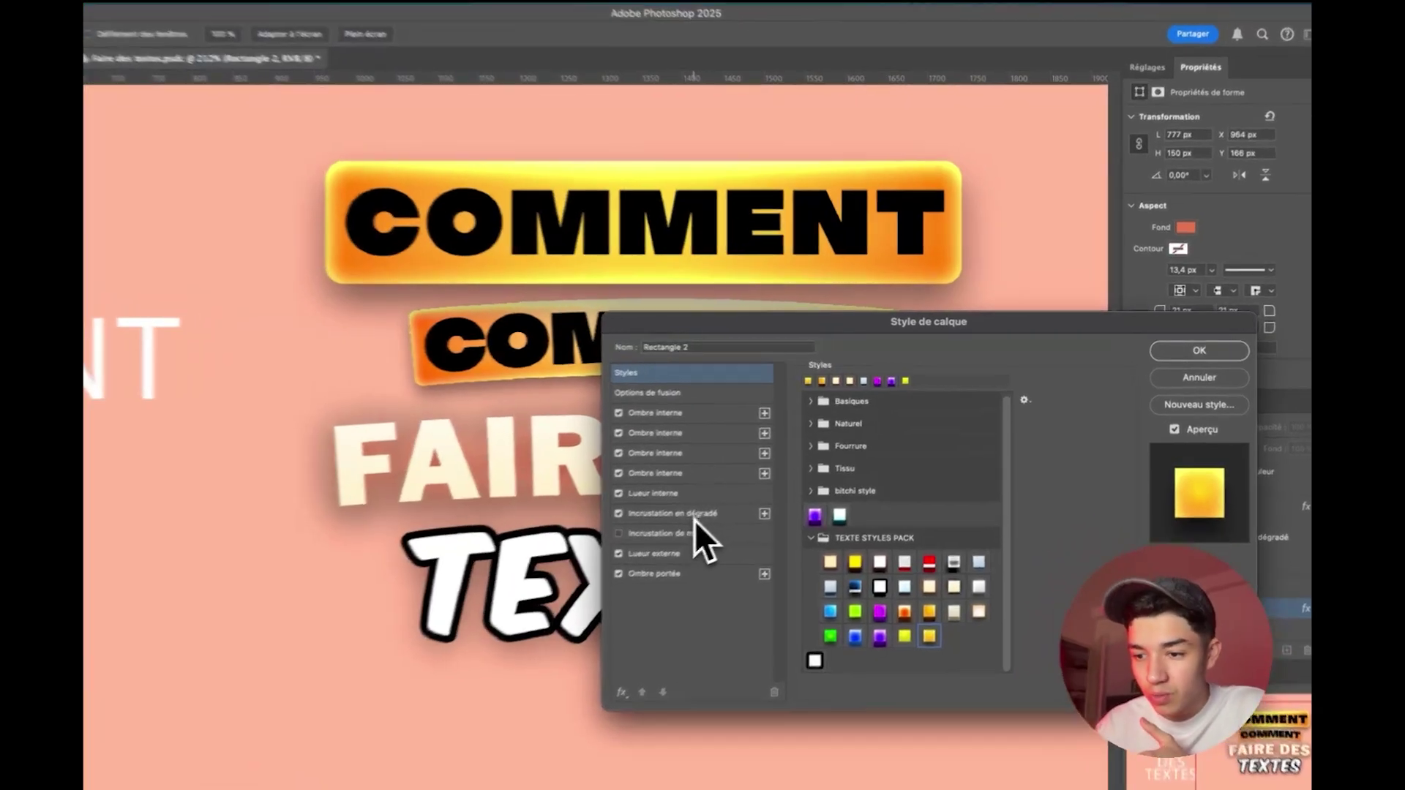
Step: Review the preset's gradient overlay, inner glow and four inner shadow settings
{"action": "left_click", "coordinate": [695, 499]}
{"action": "left_click", "coordinate": [914, 443]}
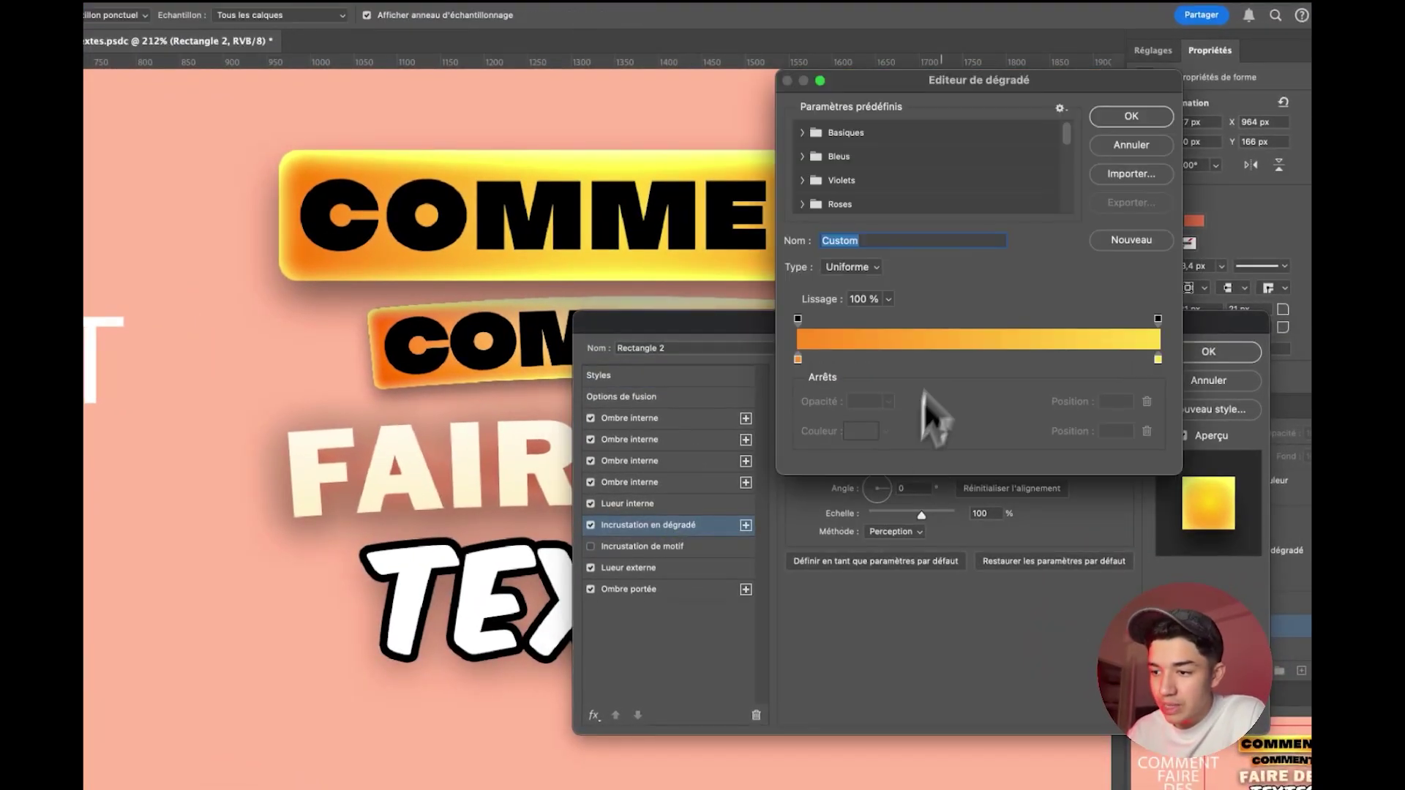
{"action": "left_click", "coordinate": [1113, 147]}
{"action": "left_click", "coordinate": [678, 505]}
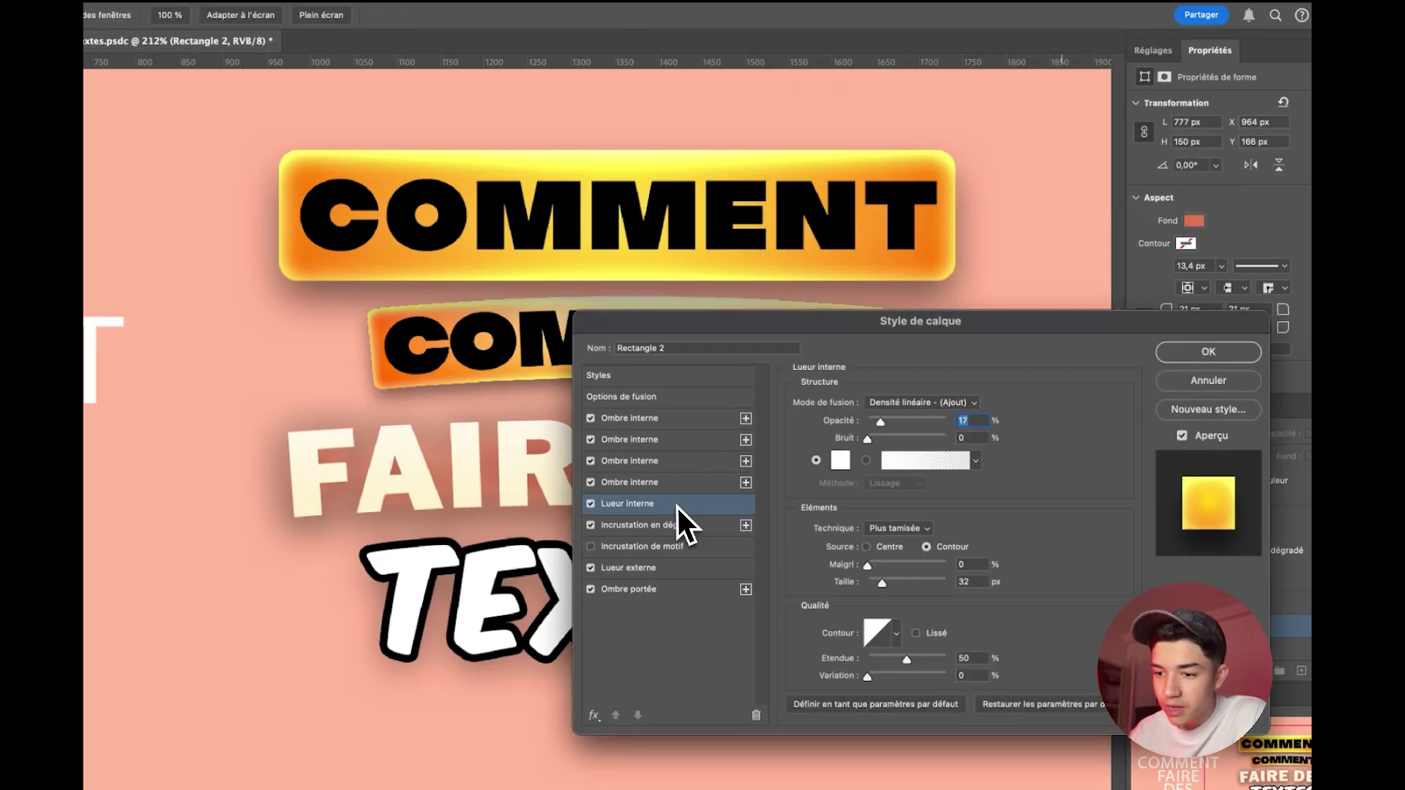
{"action": "left_click", "coordinate": [688, 488]}
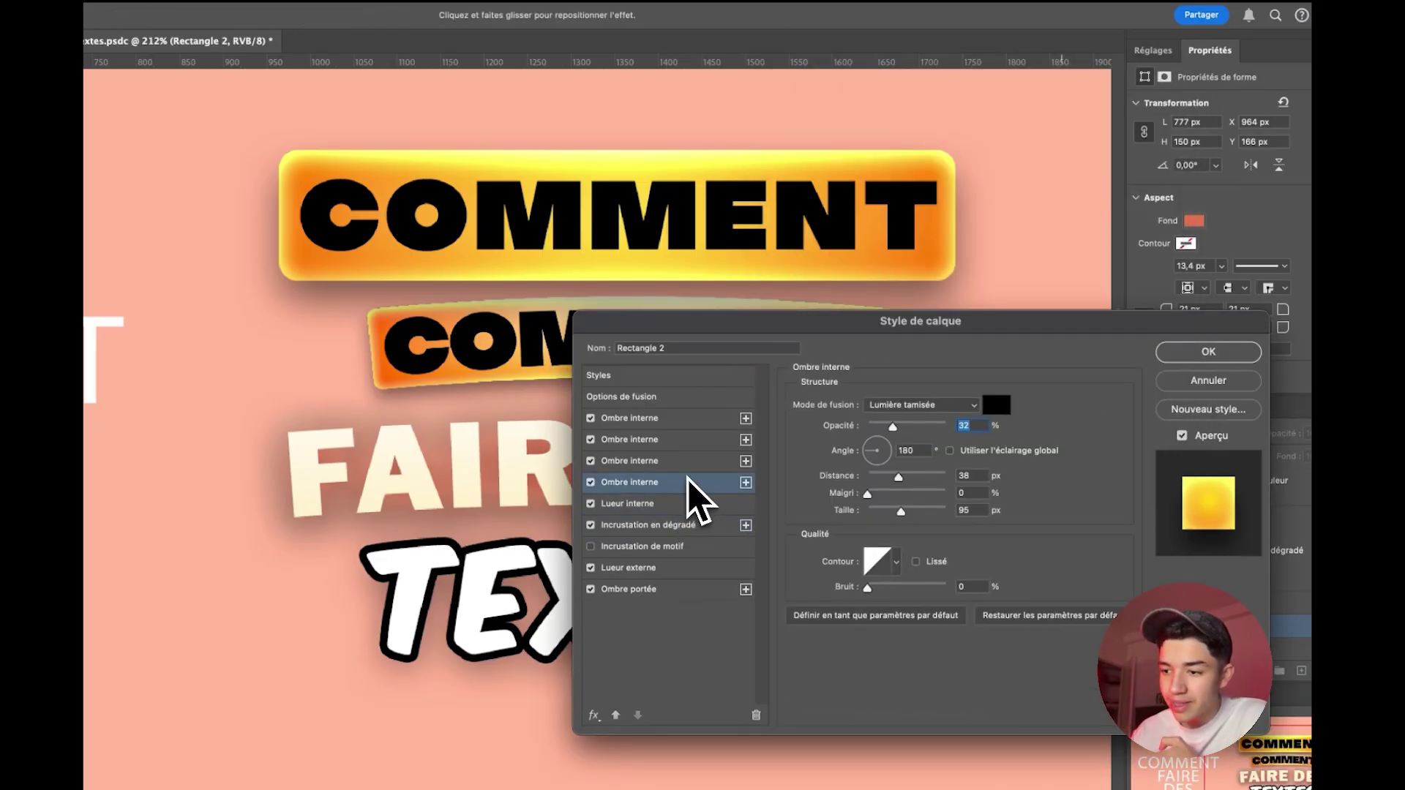
{"action": "left_click", "coordinate": [715, 467]}
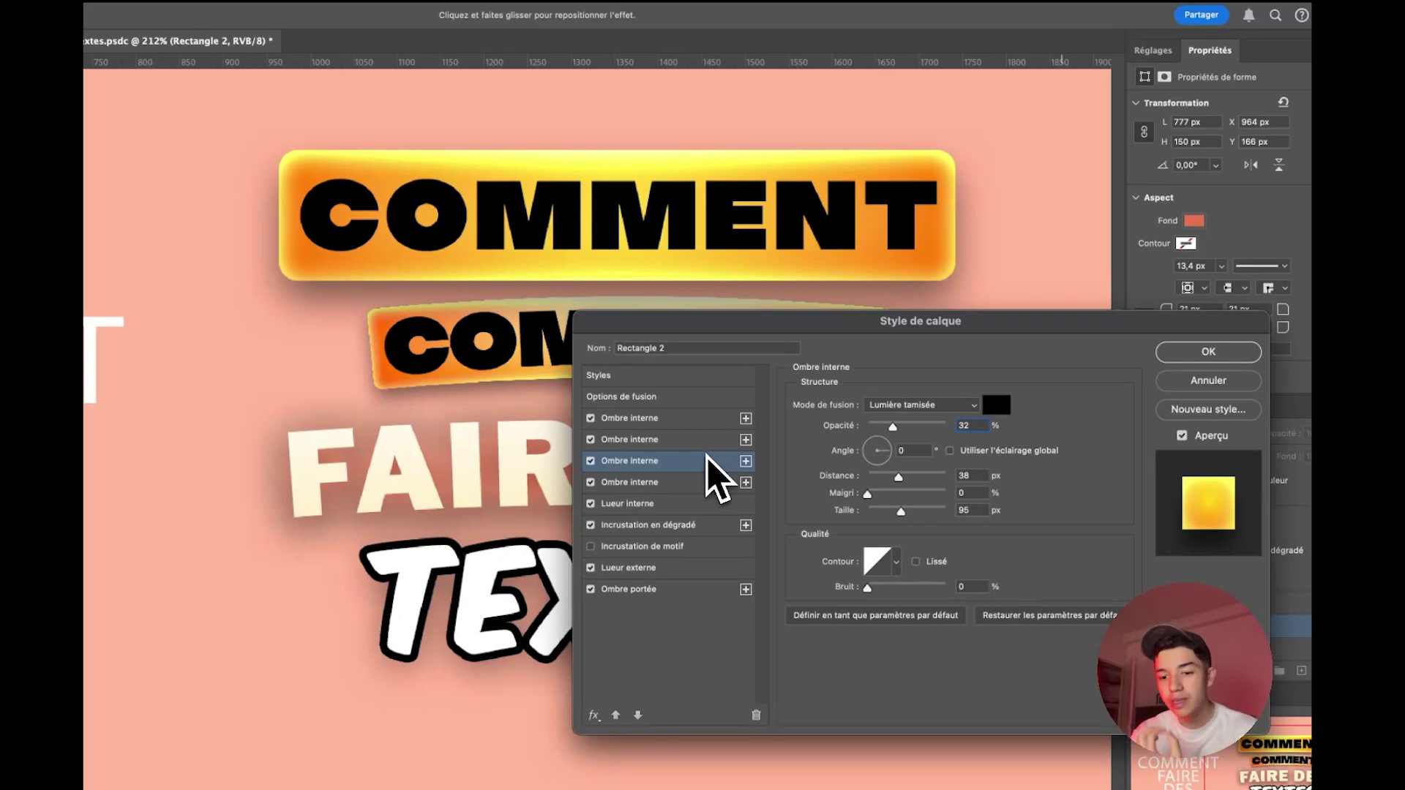
{"action": "left_click", "coordinate": [695, 448]}
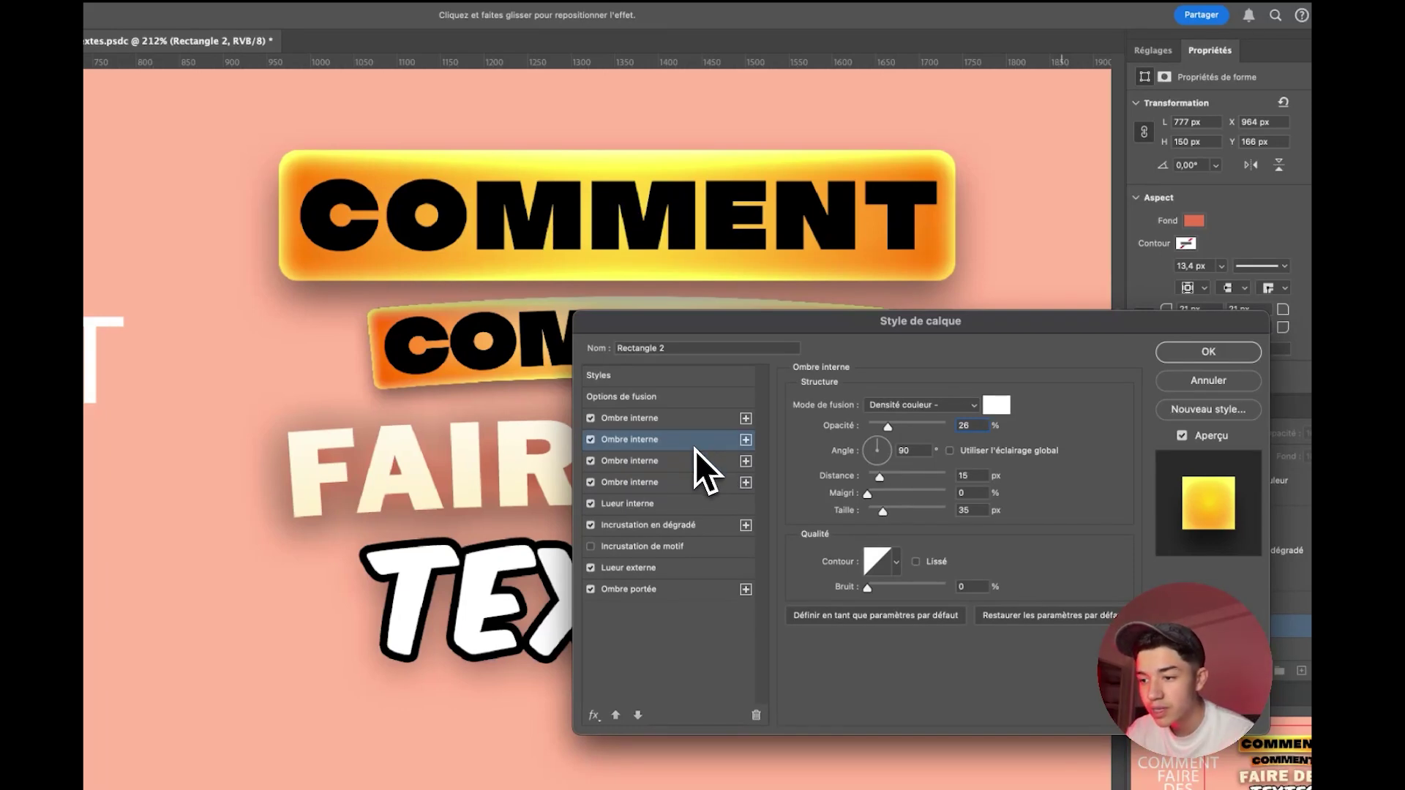
{"action": "left_click", "coordinate": [631, 424]}
{"action": "left_click", "coordinate": [654, 441]}
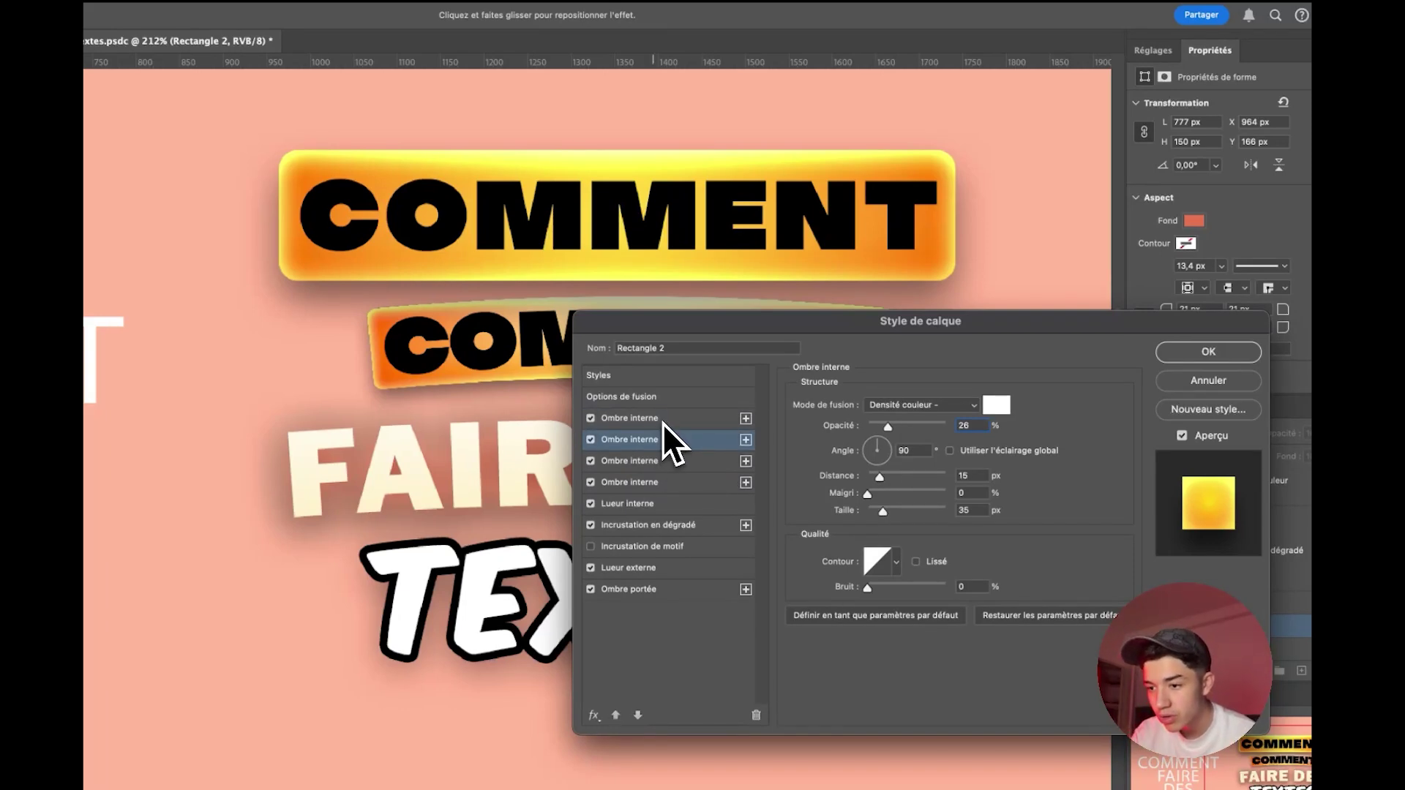
{"action": "left_click", "coordinate": [656, 442]}
{"action": "left_click", "coordinate": [662, 441]}
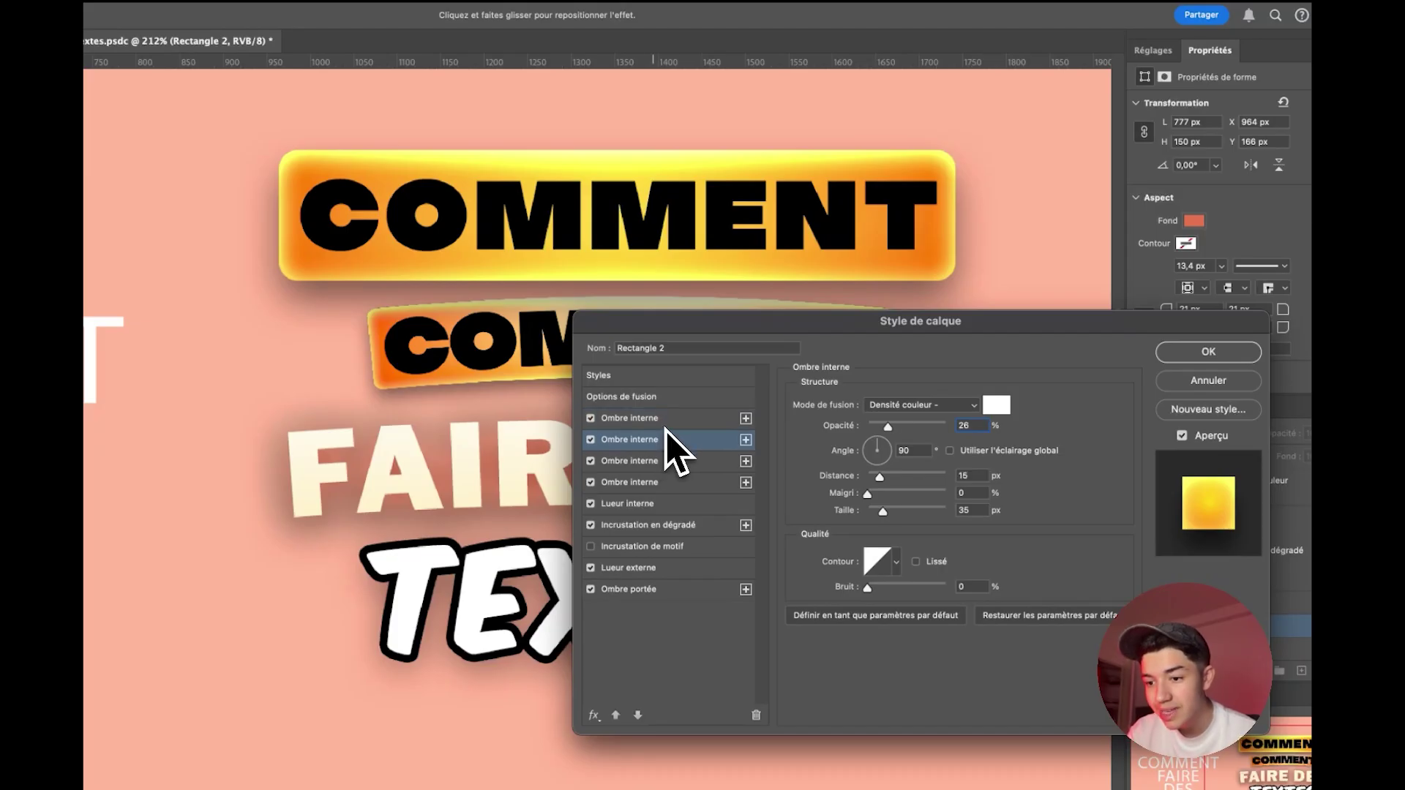
Step: Raise the banner's Superposition outer glow opacity from 0% to 53%
{"action": "left_click", "coordinate": [684, 569]}
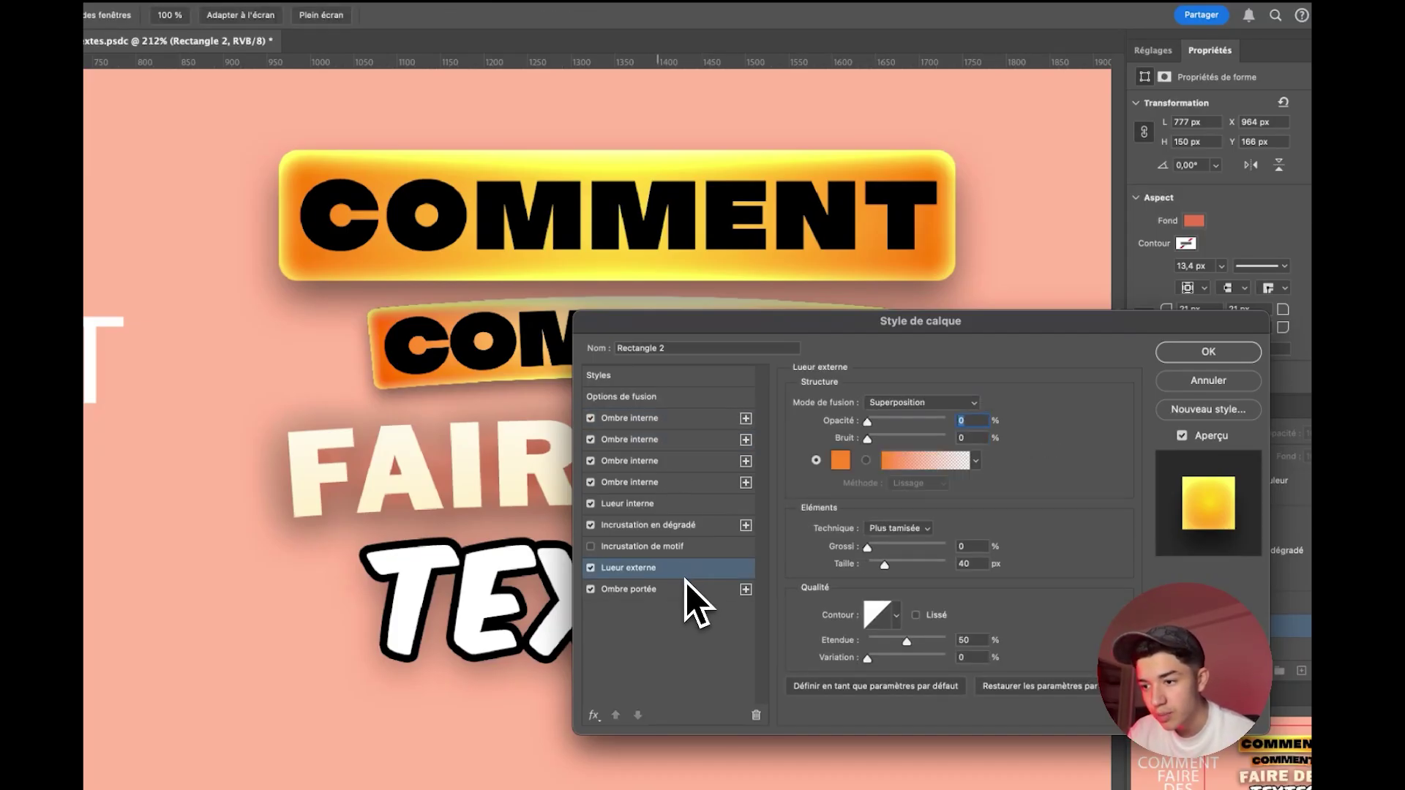
{"action": "left_click_drag", "start_coordinate": [867, 421], "coordinate": [930, 411]}
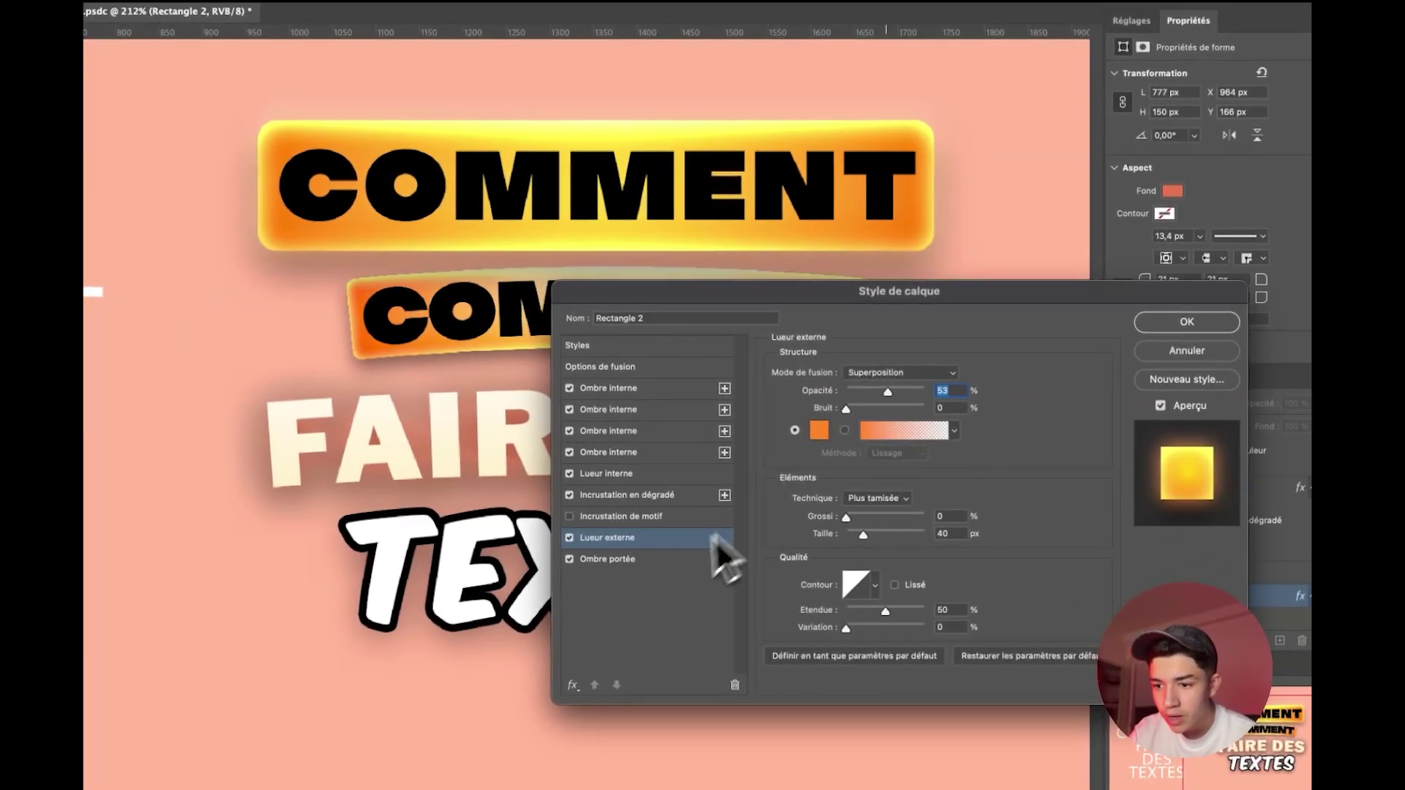
{"action": "left_click", "coordinate": [695, 556]}
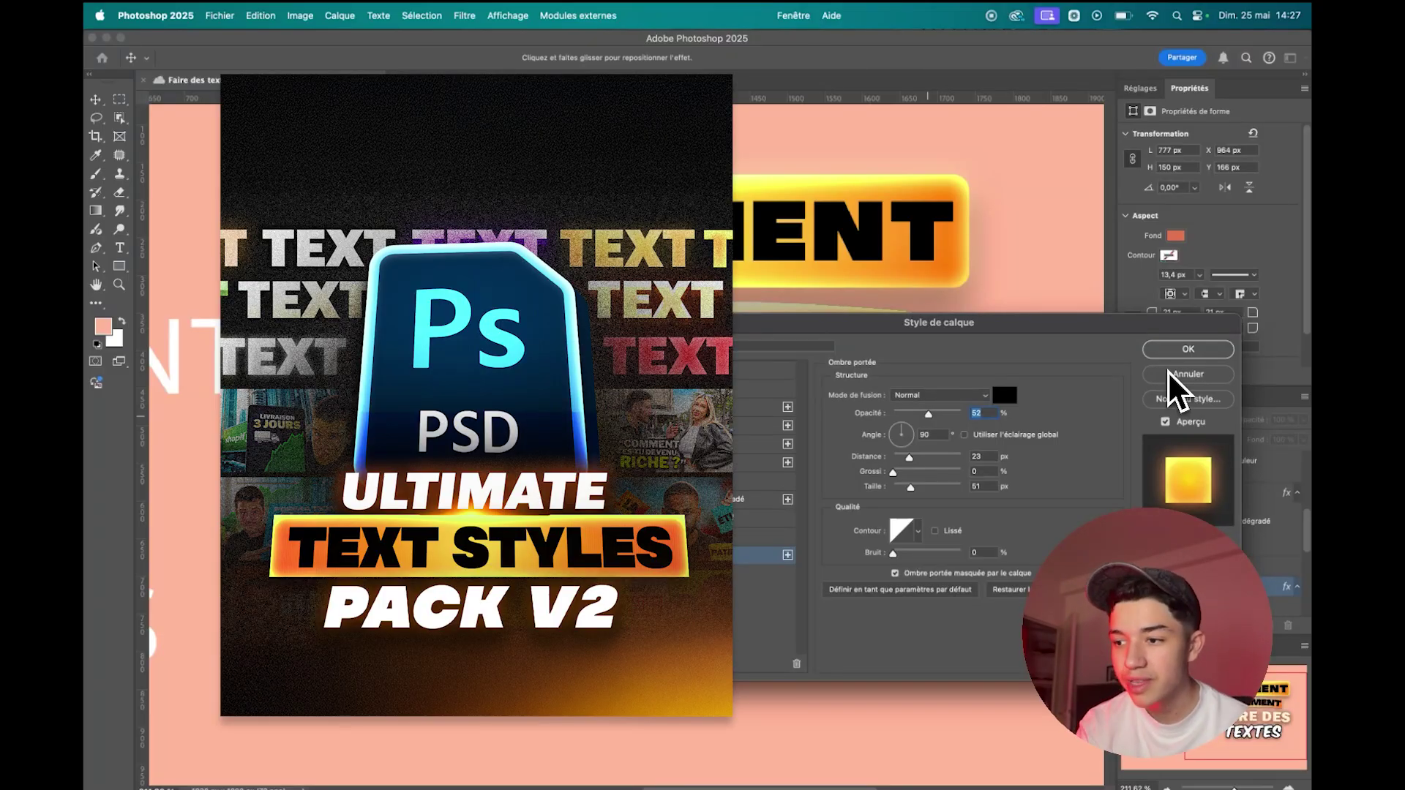
Step: Confirm the COMMENT banner's layer style and bring up the layer's context menu
{"action": "left_click", "coordinate": [1169, 374]}
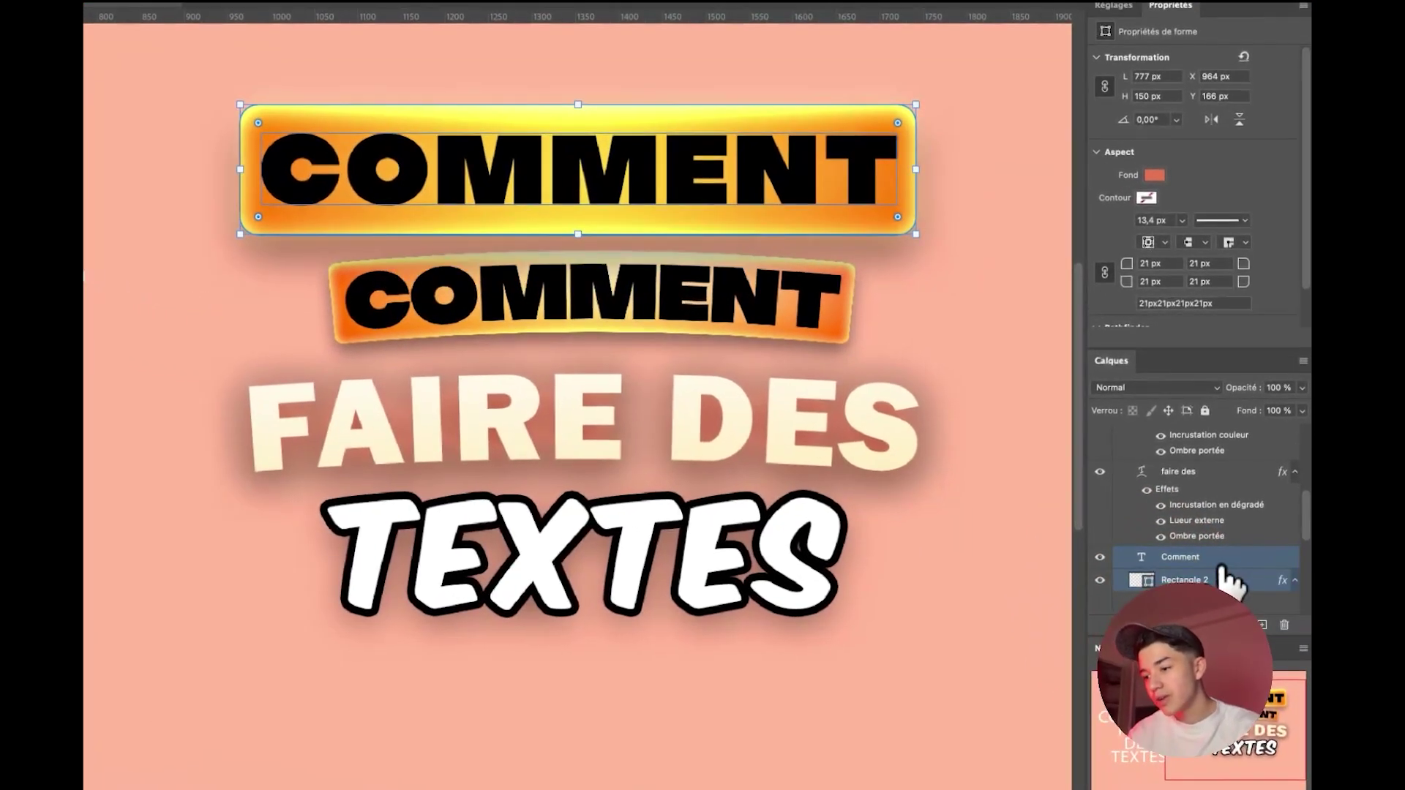
{"action": "right_click", "coordinate": [1170, 584]}
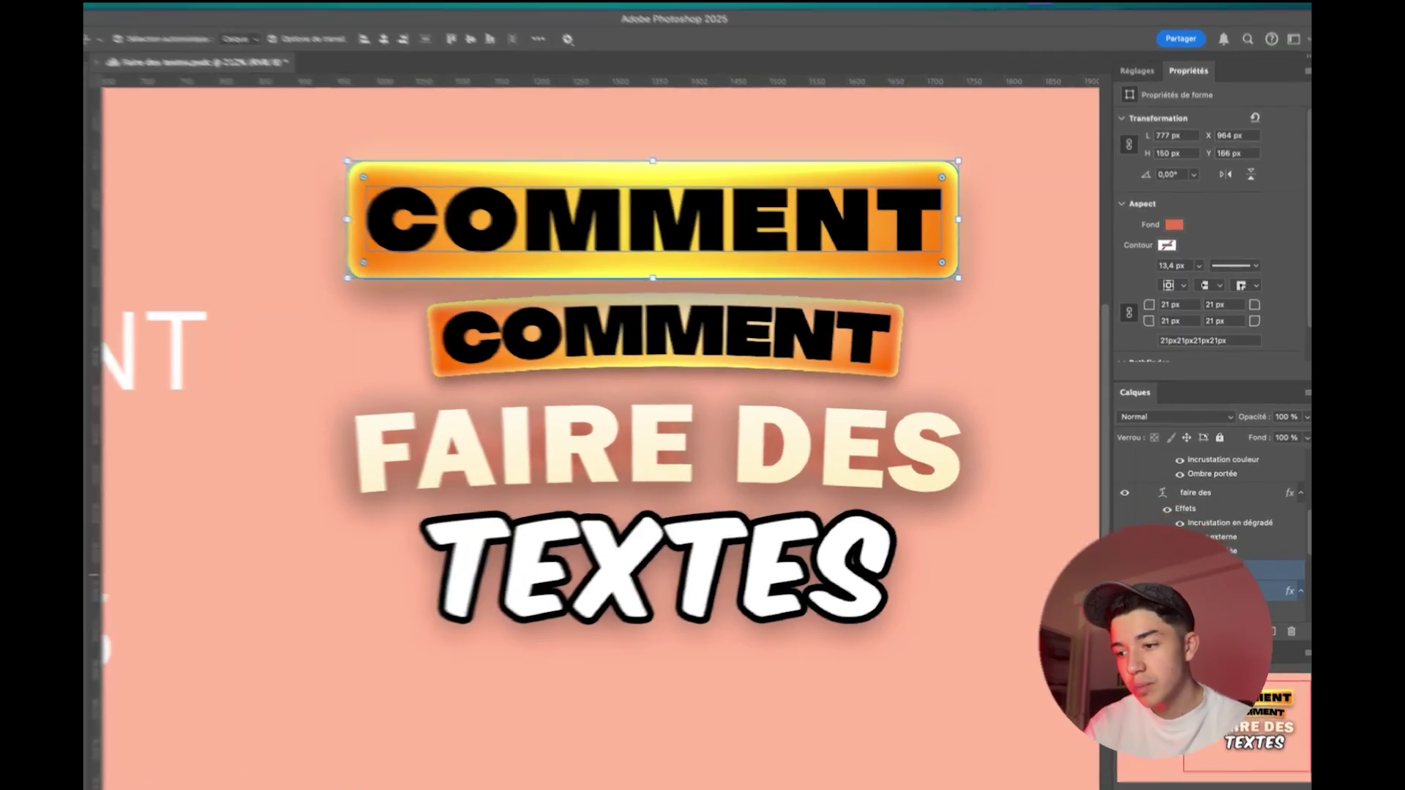
Step: Convert the banner layers to a smart object and warp it into a subtle Arc
{"action": "right_click", "coordinate": [1215, 571]}
{"action": "left_click", "coordinate": [1176, 563]}
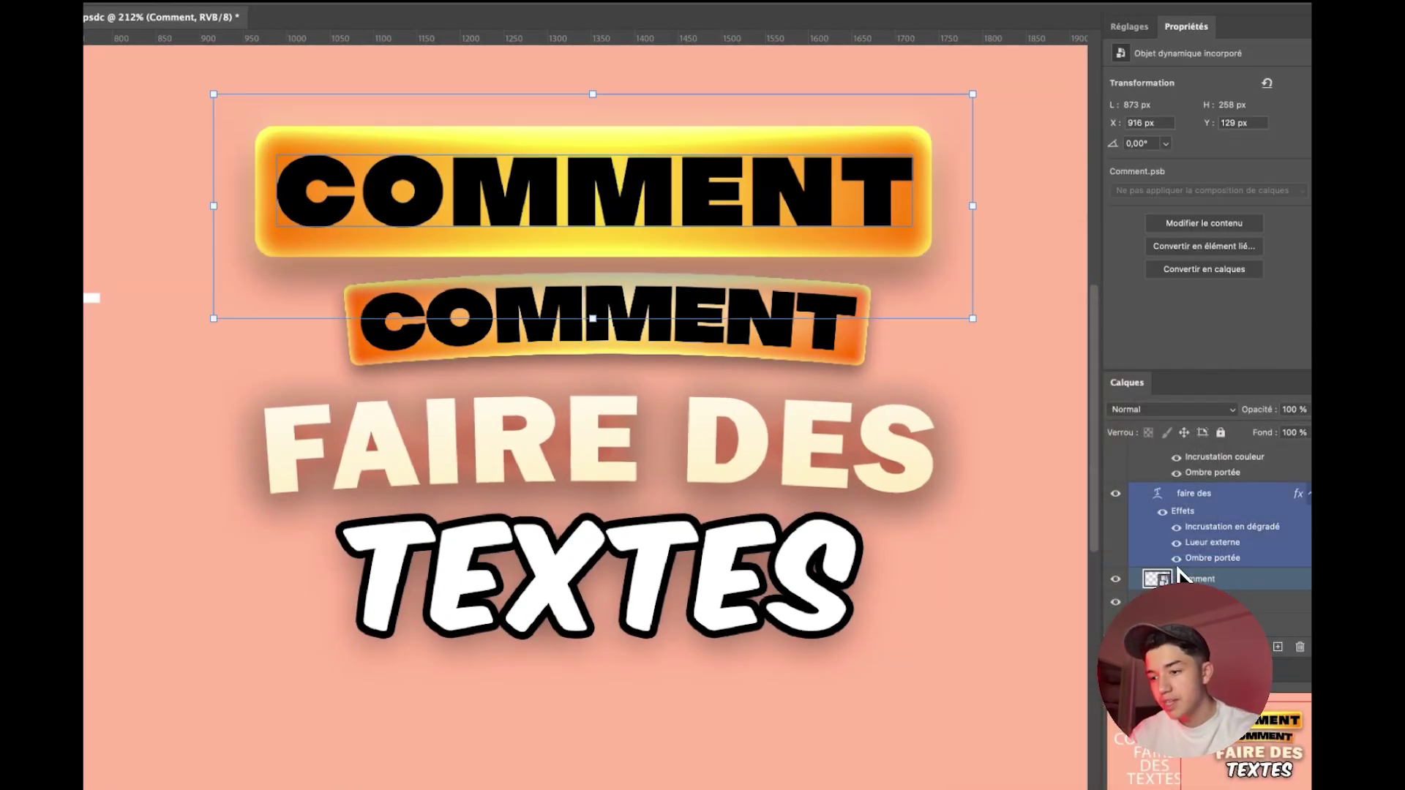
{"action": "key", "text": "ctrl+t"}
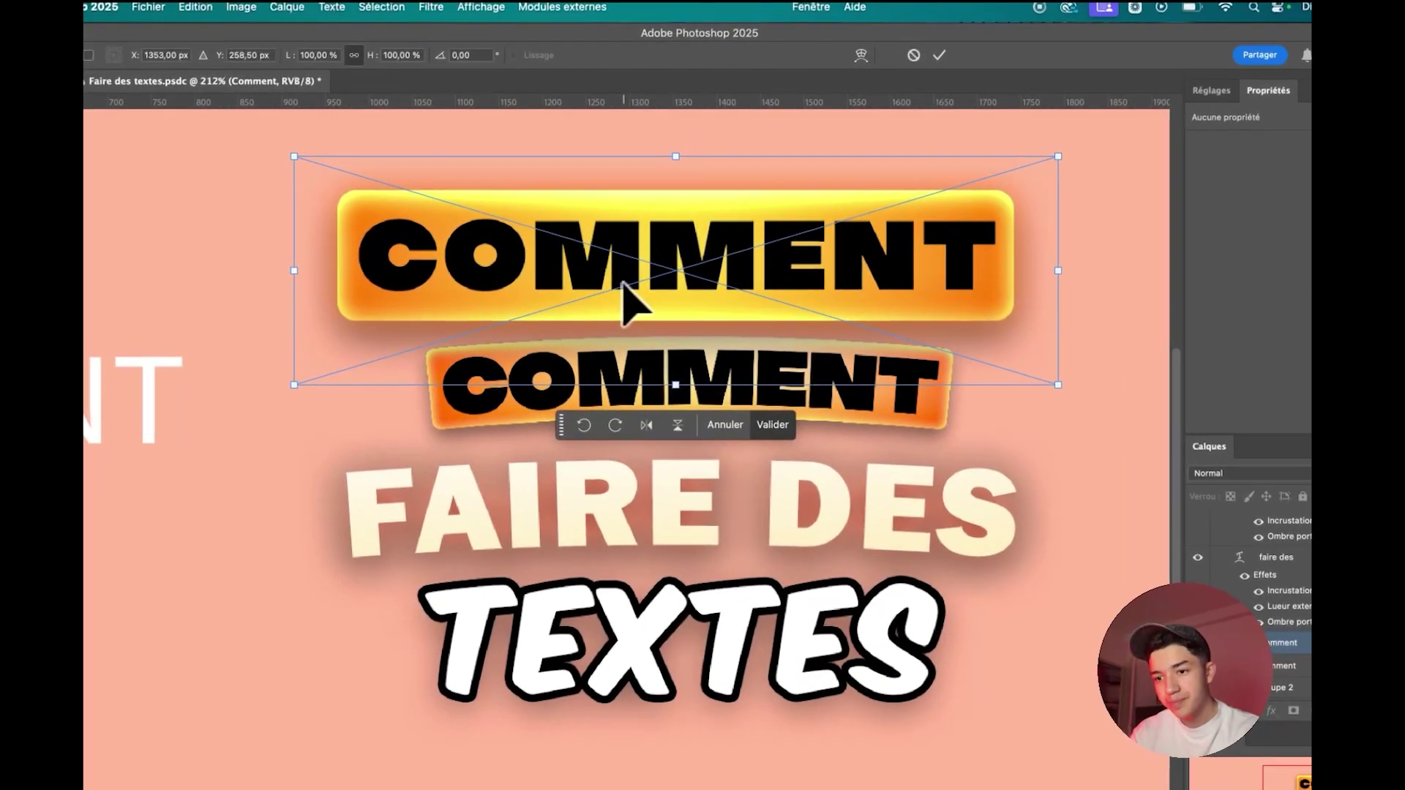
{"action": "right_click", "coordinate": [611, 282]}
{"action": "left_click", "coordinate": [660, 492]}
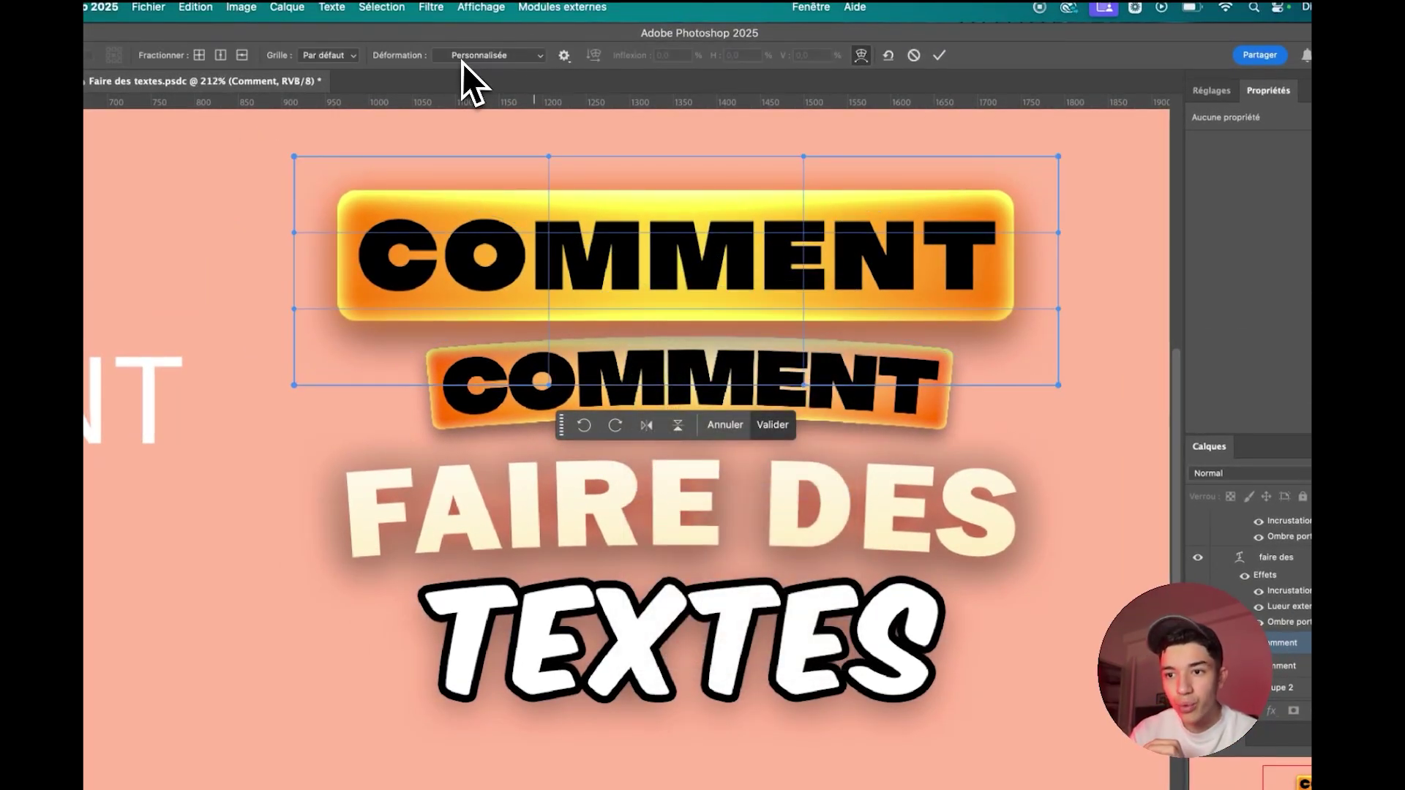
{"action": "left_click", "coordinate": [462, 56]}
{"action": "left_click", "coordinate": [483, 109]}
{"action": "scroll", "coordinate": [713, 376], "scroll_direction": "down", "scroll_amount": 3}
{"action": "scroll", "coordinate": [721, 376], "scroll_direction": "up", "scroll_amount": 6}
{"action": "mouse_move", "coordinate": [676, 117]}
{"action": "left_mouse_down"}
{"action": "mouse_move", "coordinate": [683, 251]}
{"action": "mouse_move", "coordinate": [627, 439]}
{"action": "mouse_move", "coordinate": [614, 251]}
{"action": "mouse_move", "coordinate": [665, 298]}
{"action": "mouse_move", "coordinate": [655, 251]}
{"action": "mouse_move", "coordinate": [692, 381]}
{"action": "left_mouse_up"}
{"action": "key", "text": "Return"}
Step: Add a Teinte/Saturation adjustment with Saturation +2 to the banner
{"action": "left_click", "coordinate": [1113, 68]}
{"action": "left_click", "coordinate": [1138, 141]}
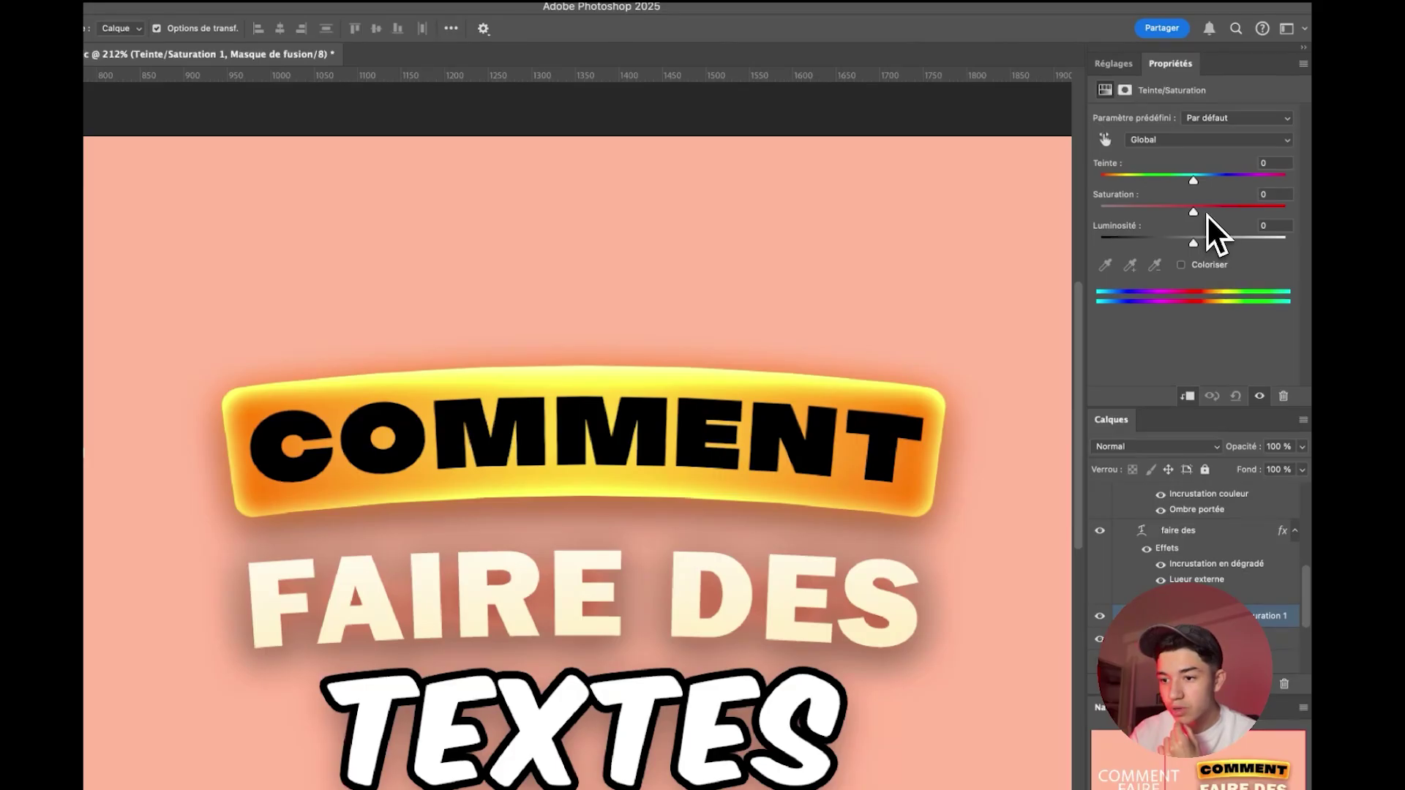
{"action": "left_click_drag", "start_coordinate": [1228, 213], "coordinate": [1194, 213]}
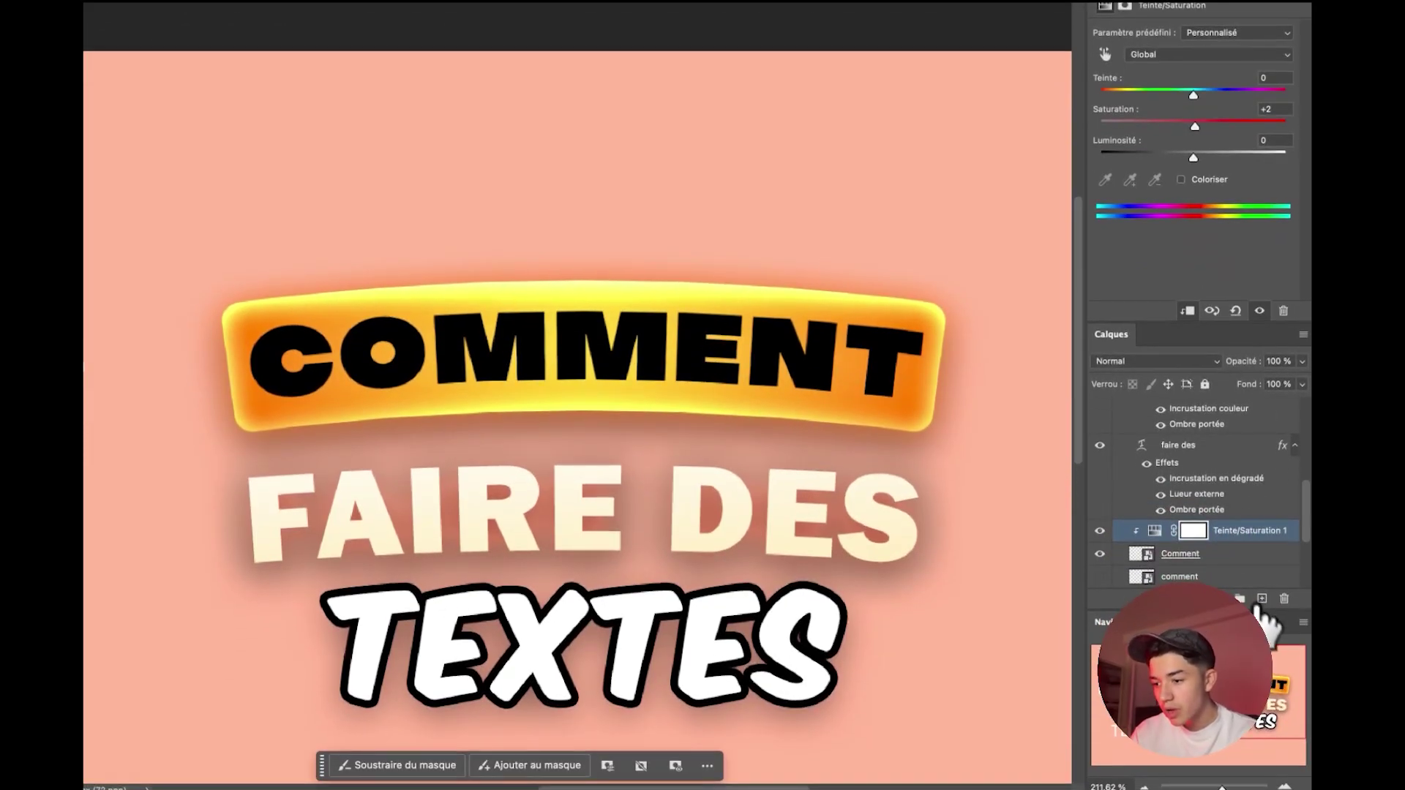
Step: Paint a large soft-brush glow on a new layer, blended in Superposition at 44% opacity
{"action": "left_click", "coordinate": [1261, 598]}
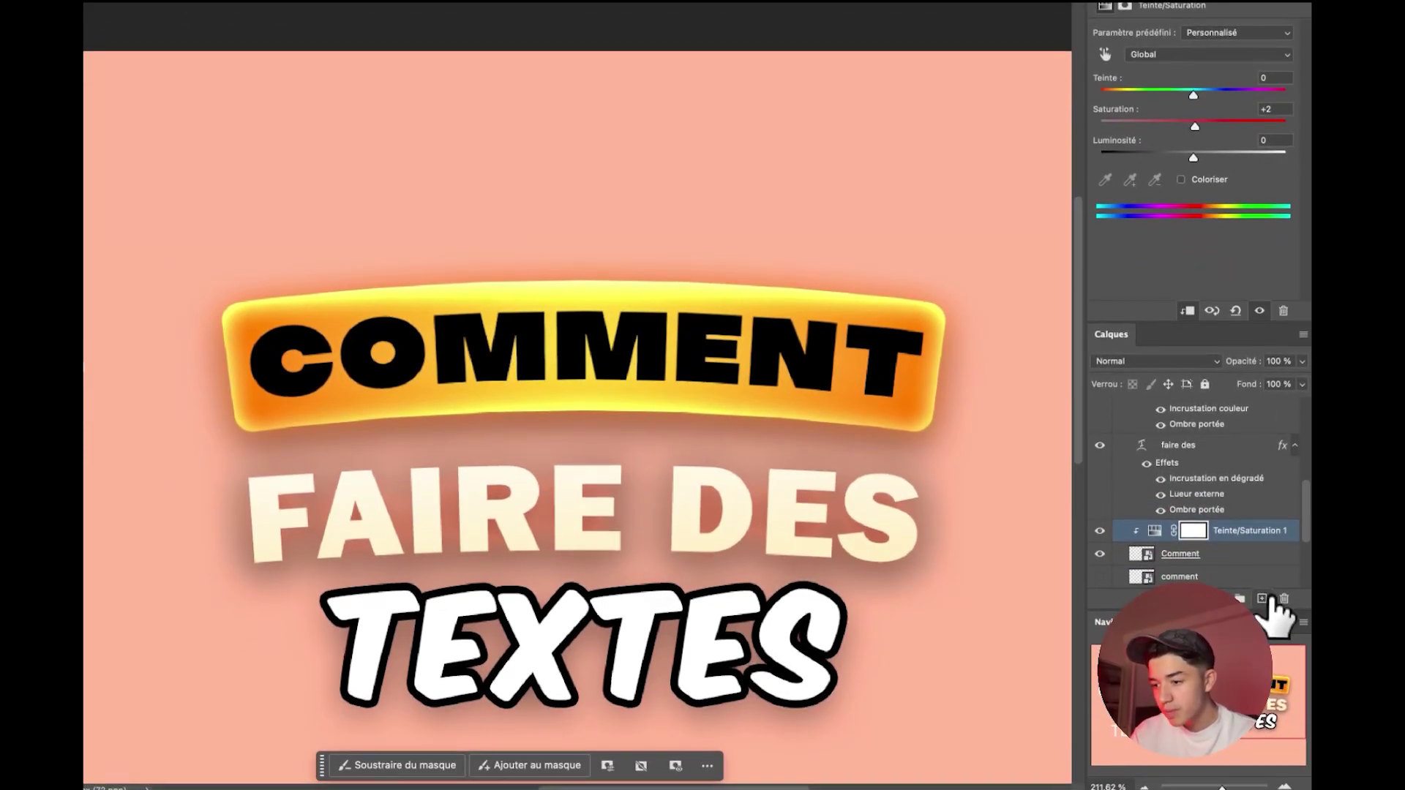
{"action": "key", "text": "b"}
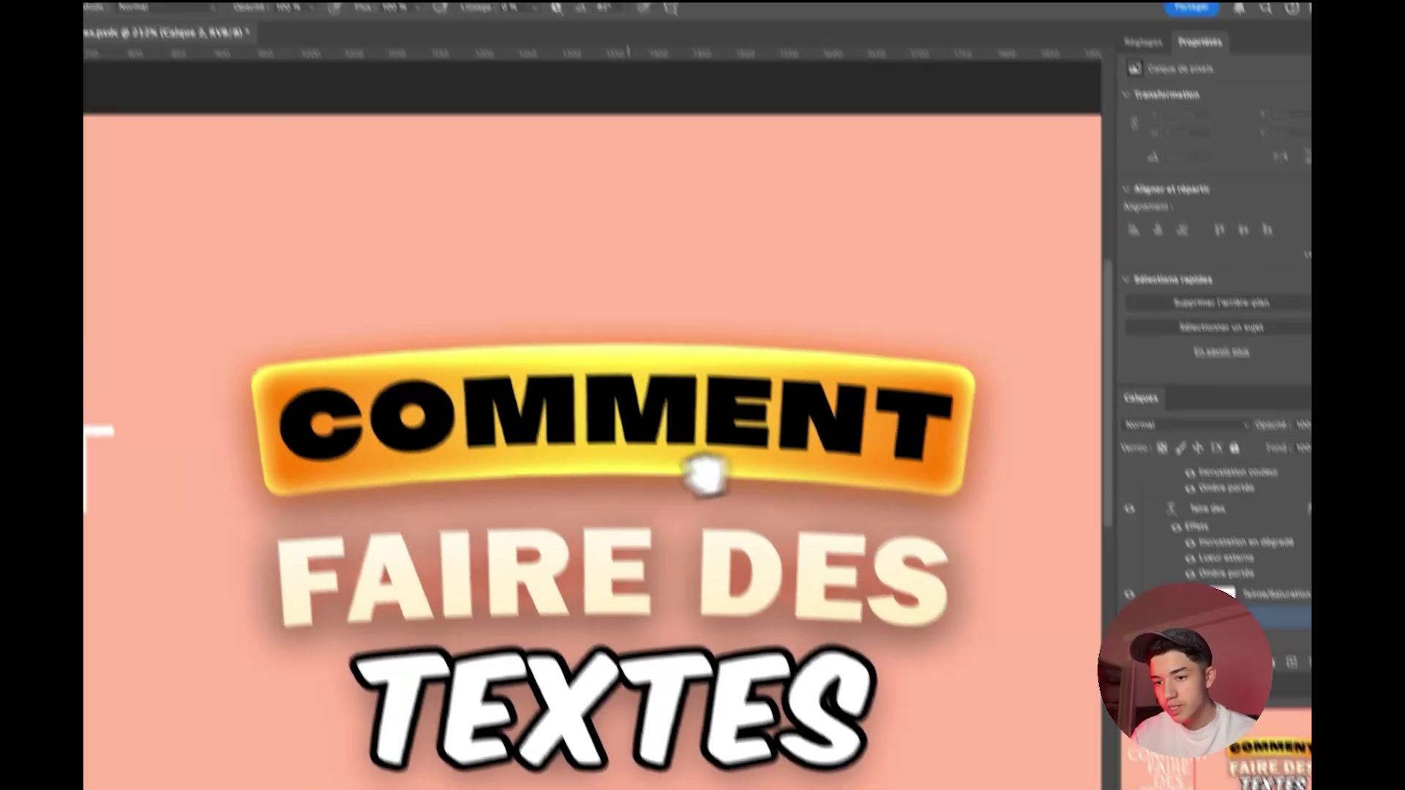
{"action": "right_click", "coordinate": [647, 381]}
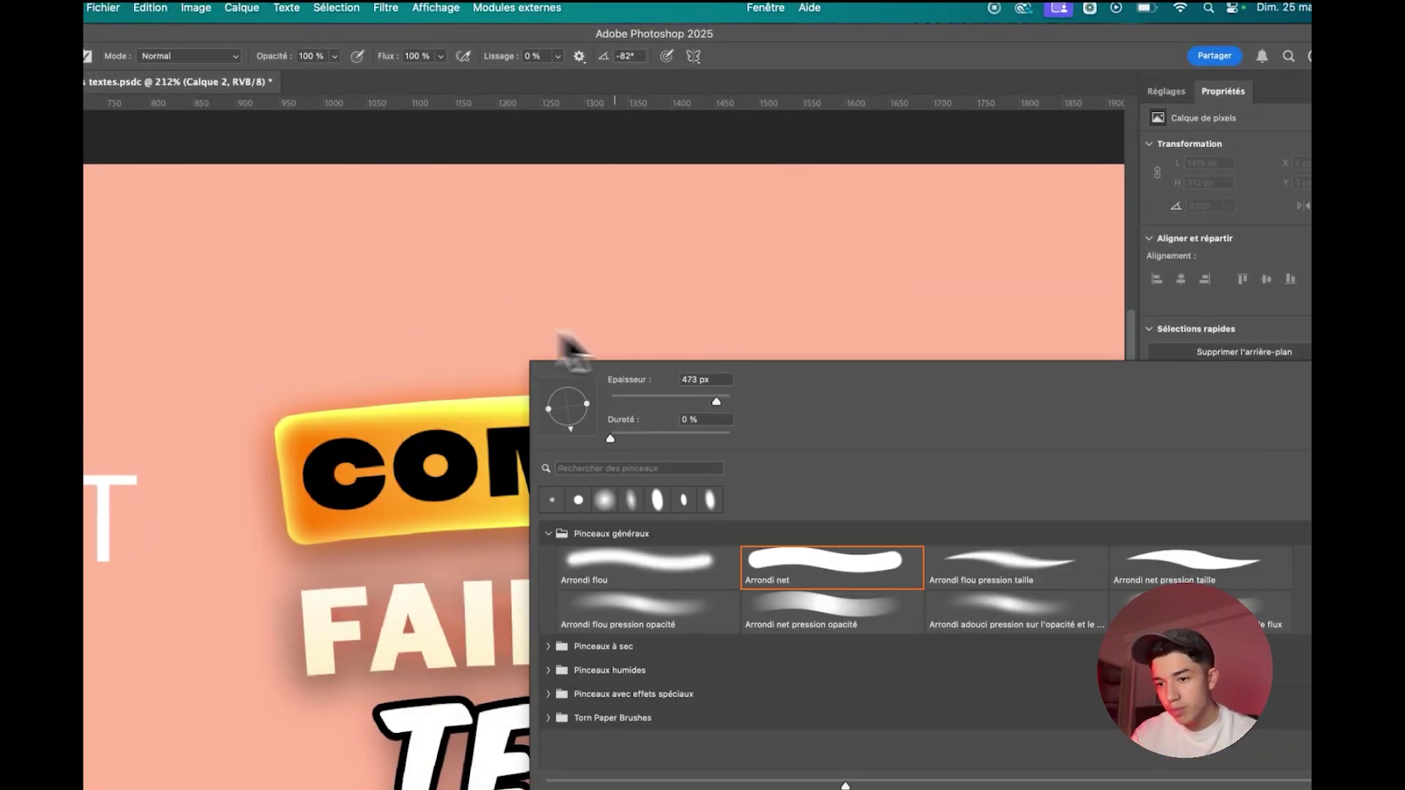
{"action": "left_click_drag", "start_coordinate": [562, 328], "coordinate": [673, 317]}
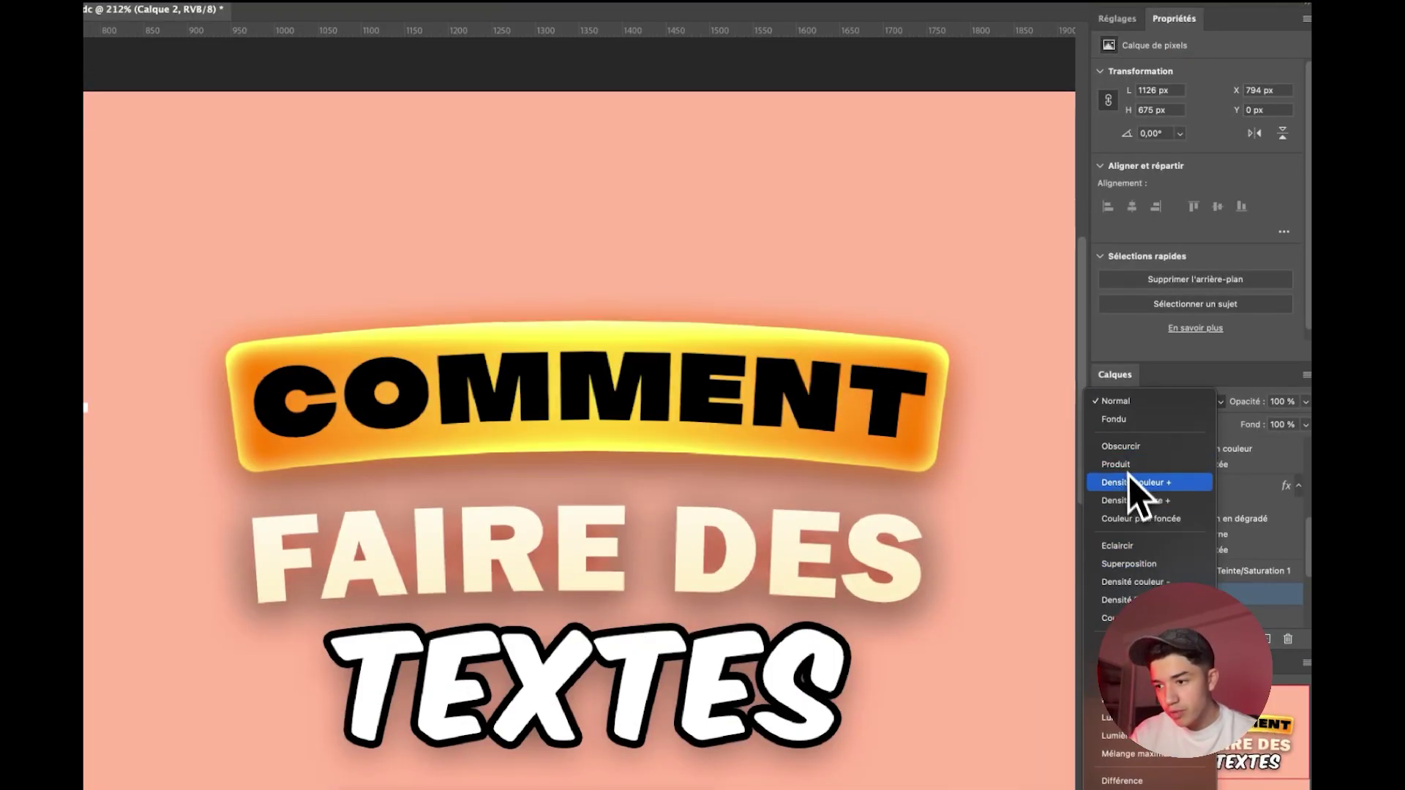
{"action": "left_click", "coordinate": [1149, 569]}
{"action": "left_click_drag", "start_coordinate": [1244, 402], "coordinate": [1193, 414]}
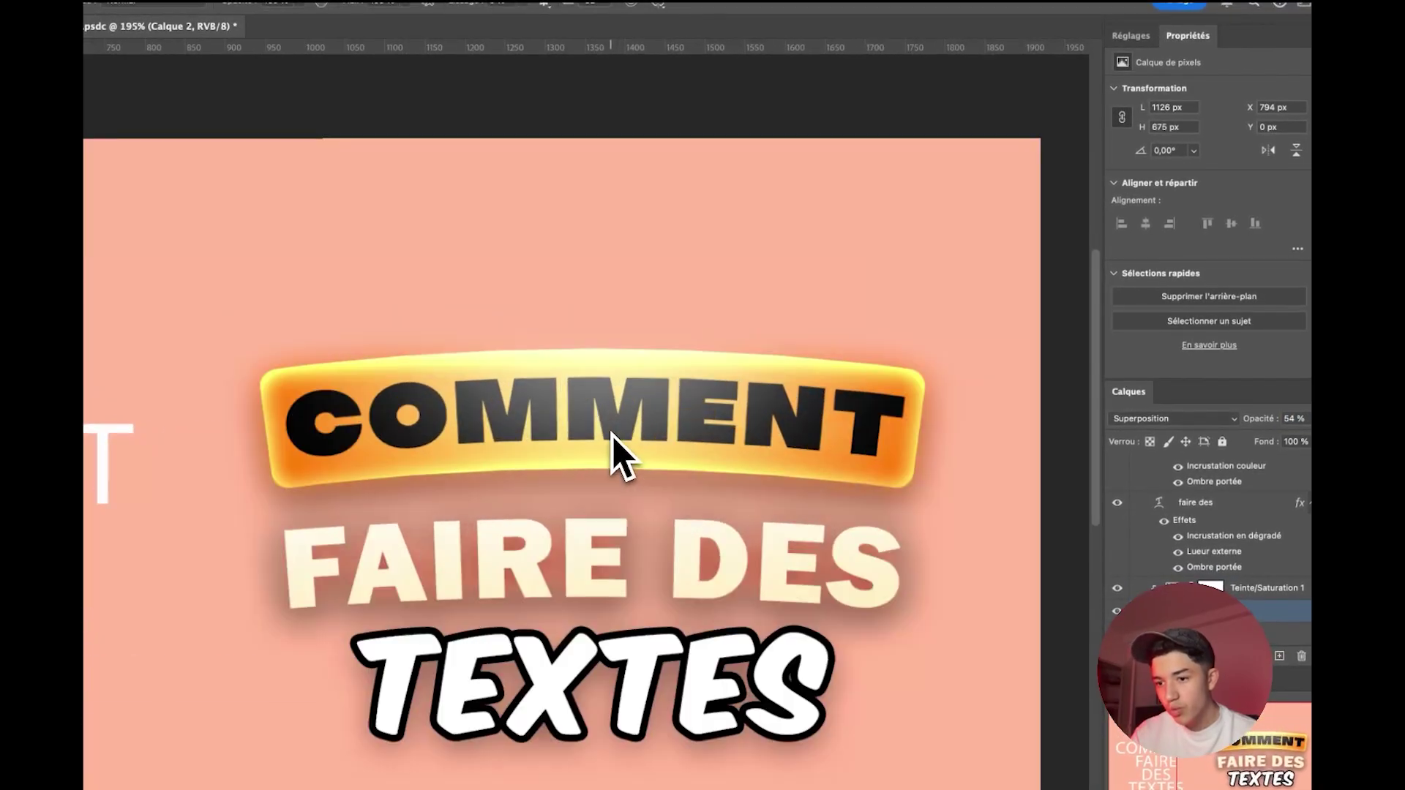
{"action": "left_click_drag", "start_coordinate": [1256, 420], "coordinate": [1249, 423]}
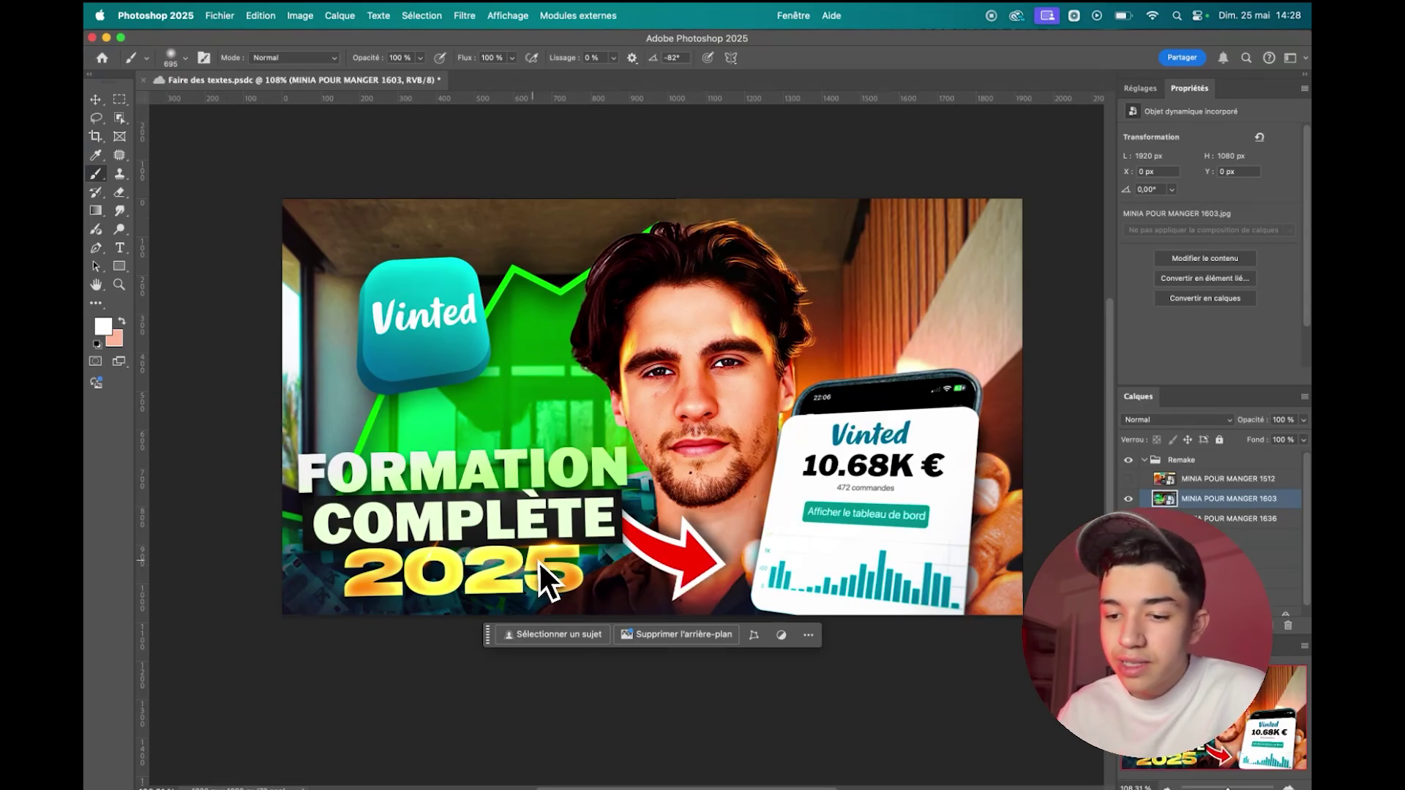
Step: Zoom and pan across the 2025 reference thumbnail text on the canvas
{"action": "scroll", "coordinate": [523, 578], "scroll_direction": "up", "scroll_amount": 2}
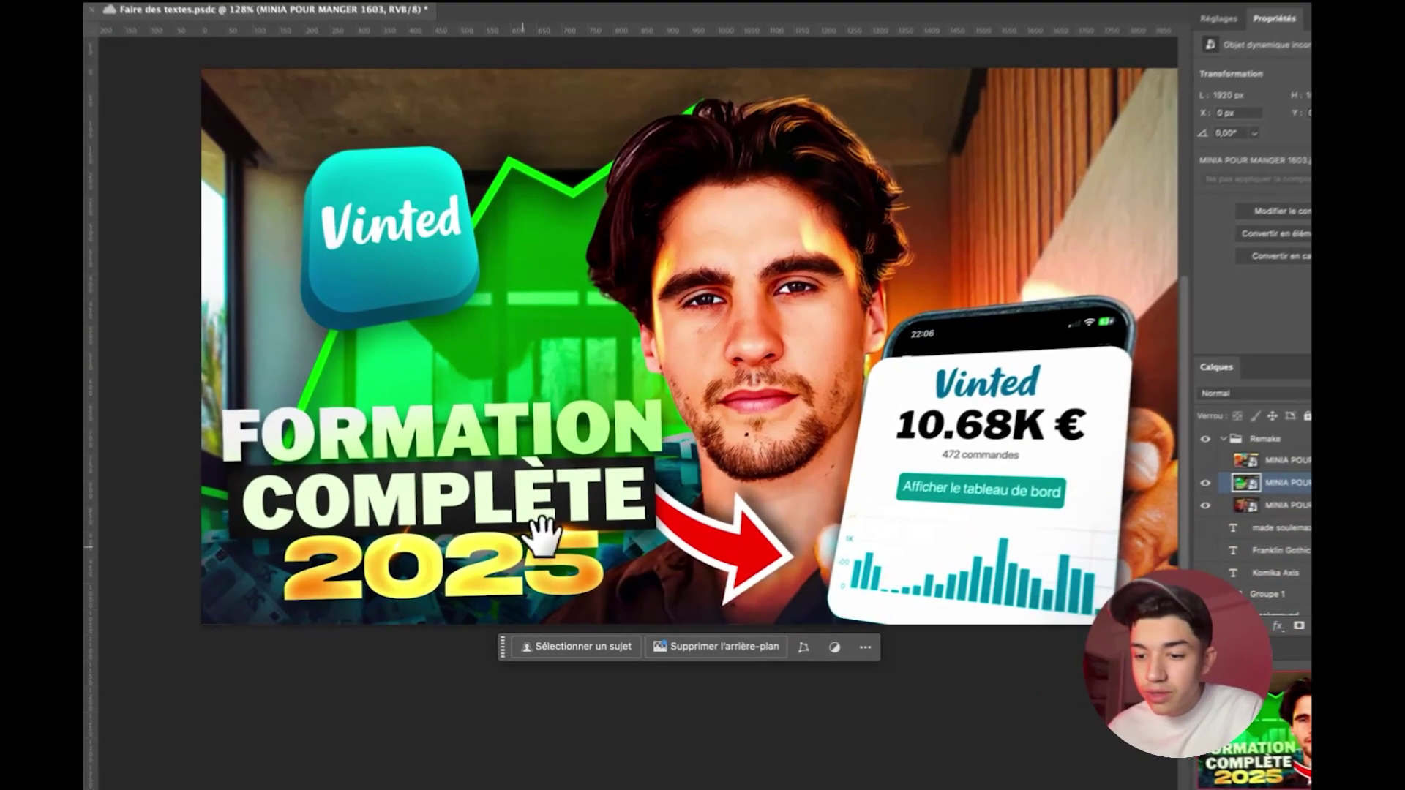
{"action": "left_click_drag", "start_coordinate": [533, 534], "coordinate": [750, 428]}
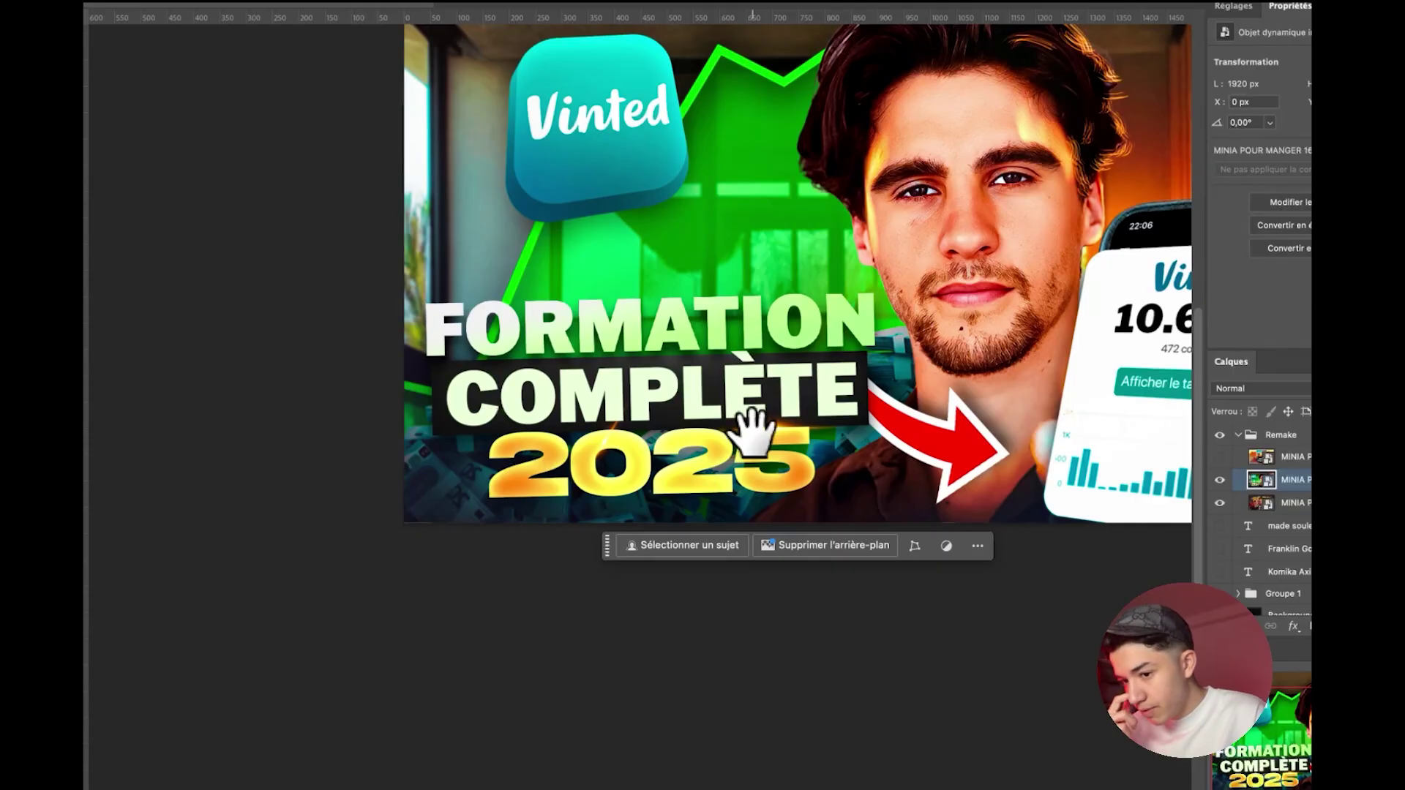
{"action": "scroll", "coordinate": [752, 455], "scroll_direction": "up", "scroll_amount": 5}
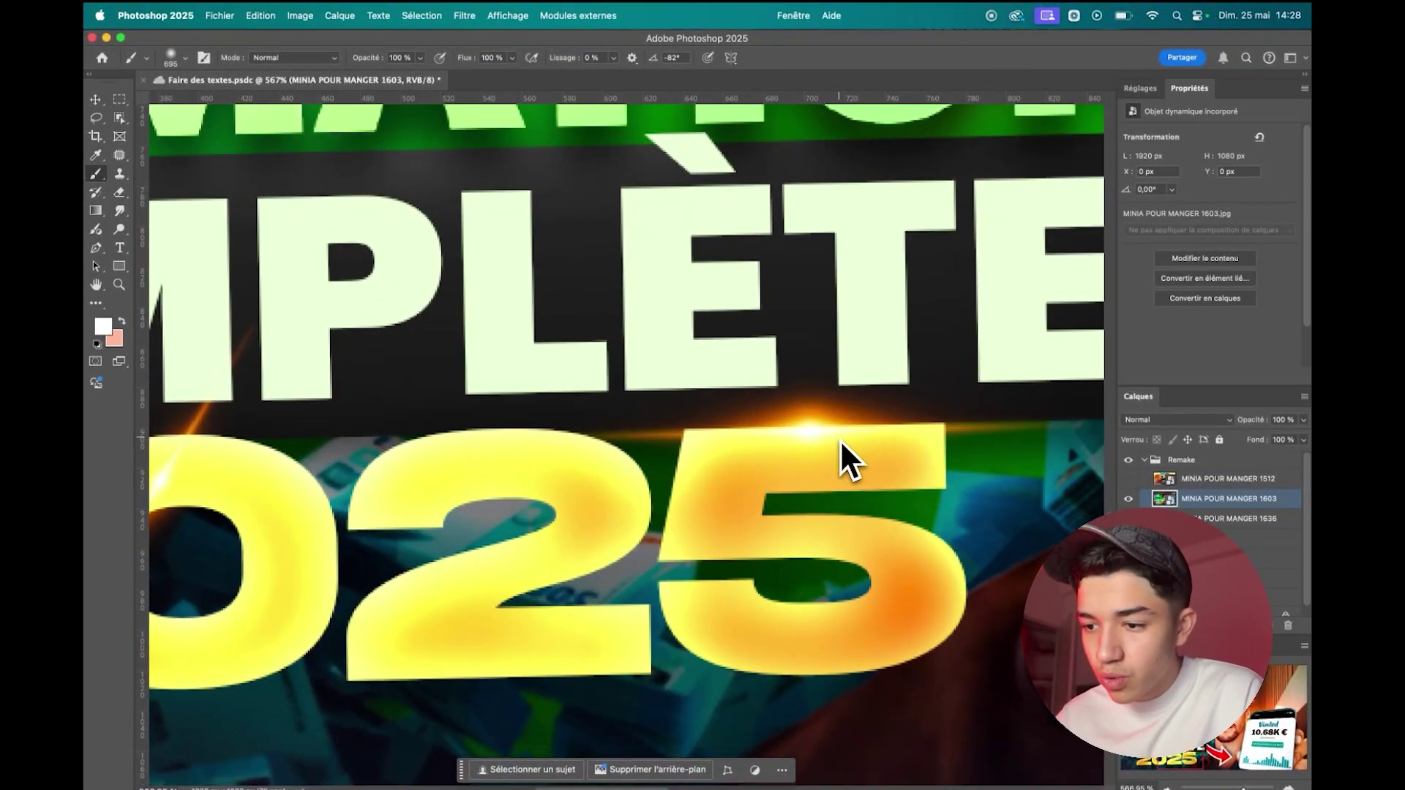
{"action": "scroll", "coordinate": [842, 442], "scroll_direction": "down", "scroll_amount": 4}
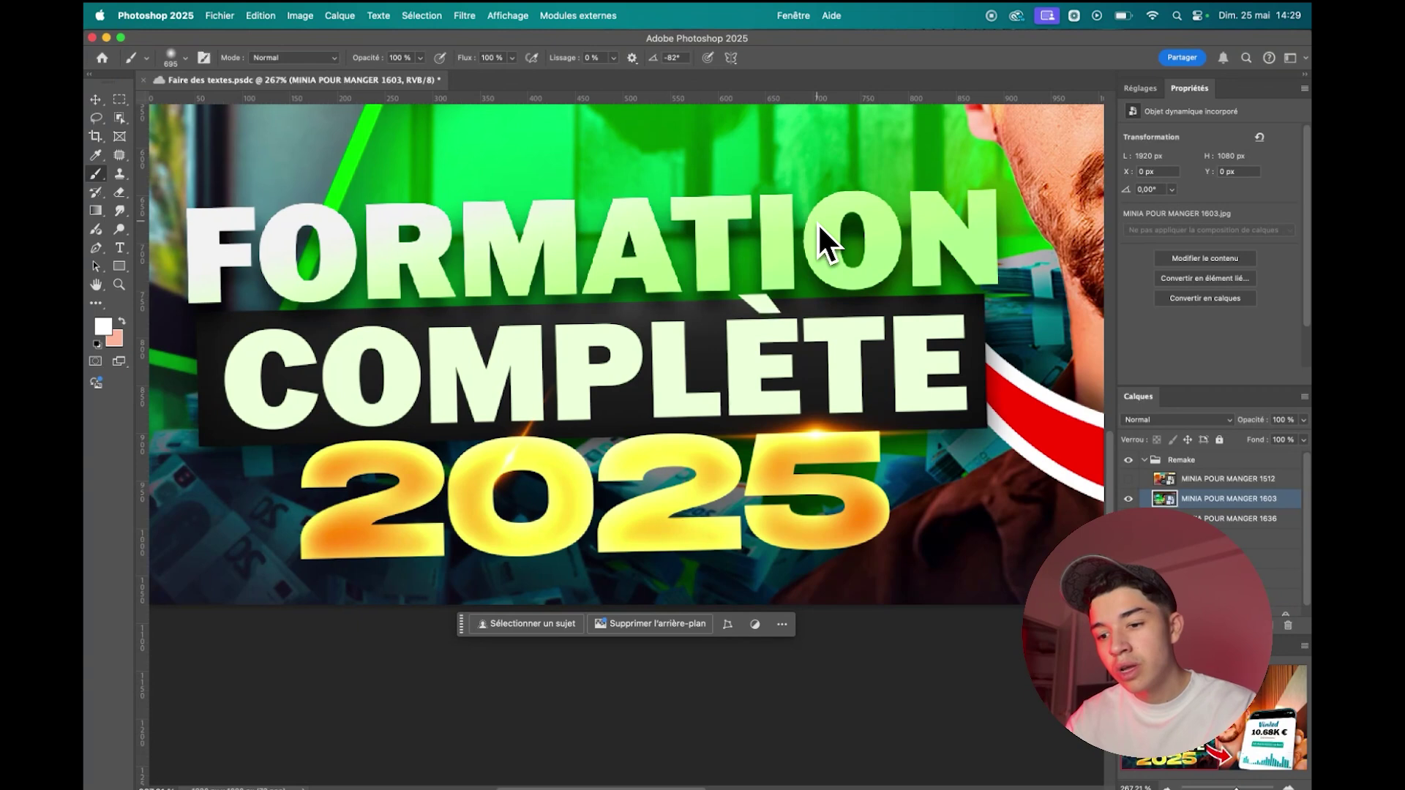
{"action": "scroll", "coordinate": [827, 245], "scroll_direction": "down", "scroll_amount": 3}
{"action": "scroll", "coordinate": [818, 275], "scroll_direction": "down", "scroll_amount": 2}
{"action": "scroll", "coordinate": [771, 270], "scroll_direction": "down", "scroll_amount": 2}
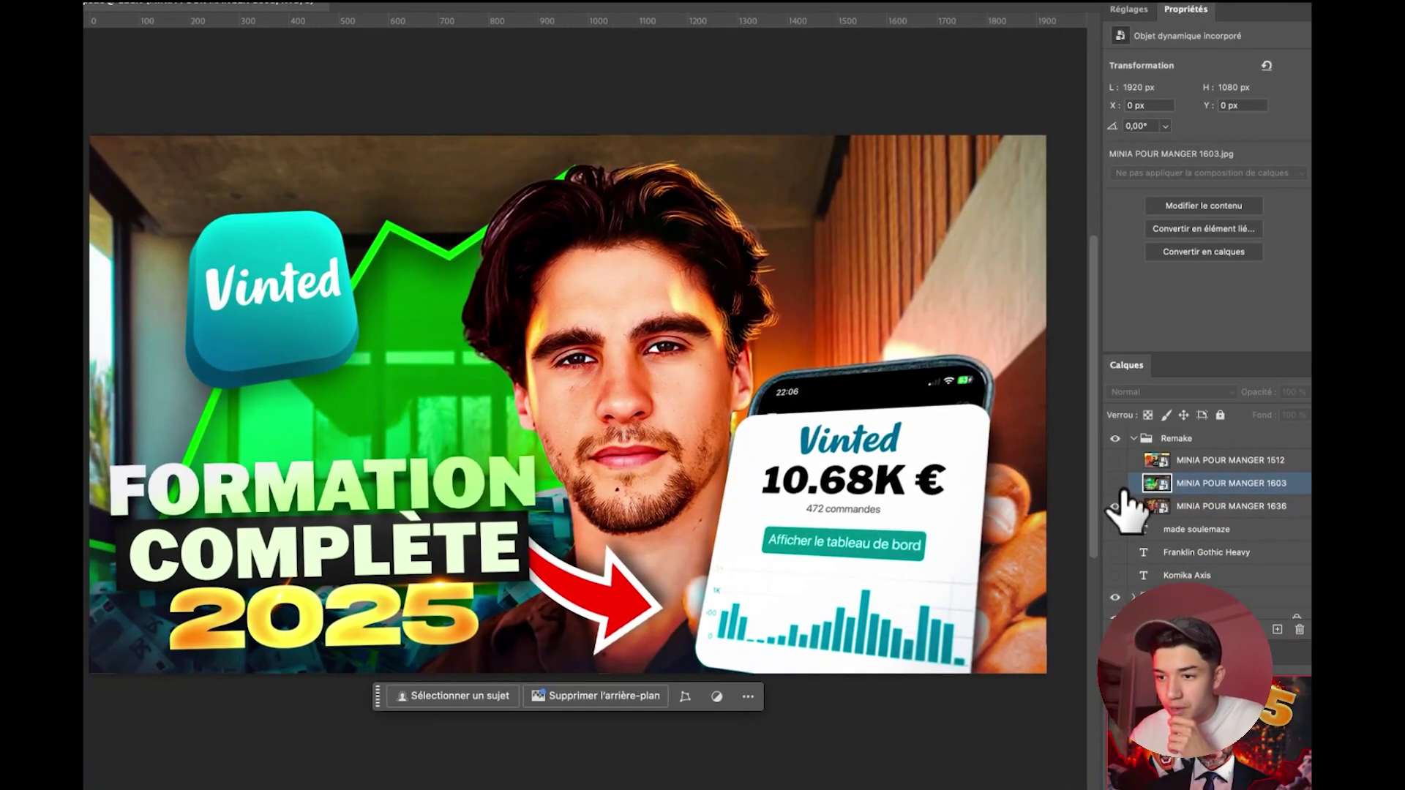
Step: Show the MINIA POUR MANGER 1636 and 1512 layers and the course advert screenshot layer
{"action": "left_click", "coordinate": [1117, 506]}
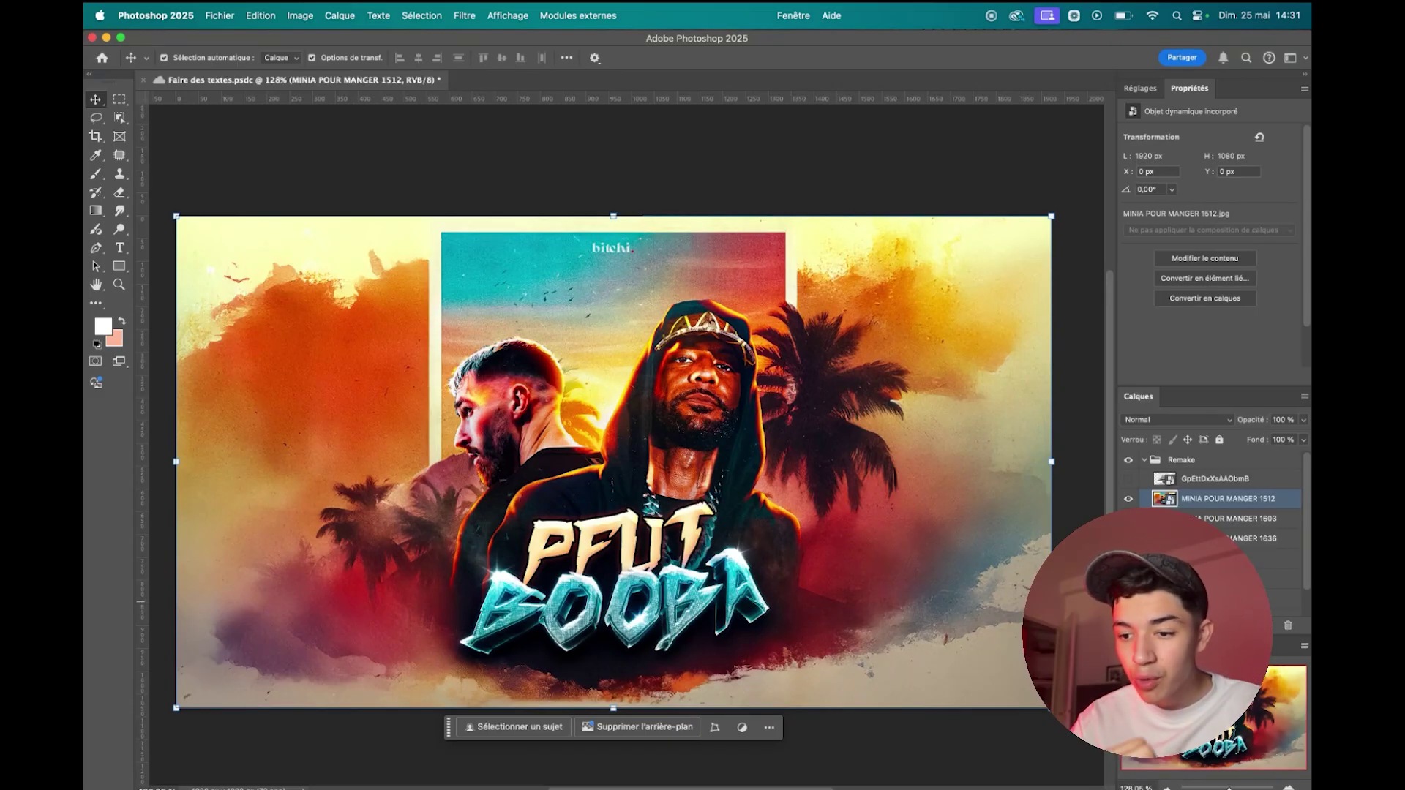
{"action": "left_click", "coordinate": [1251, 538], "text": "super"}
{"action": "left_click", "coordinate": [1251, 538], "text": "super"}
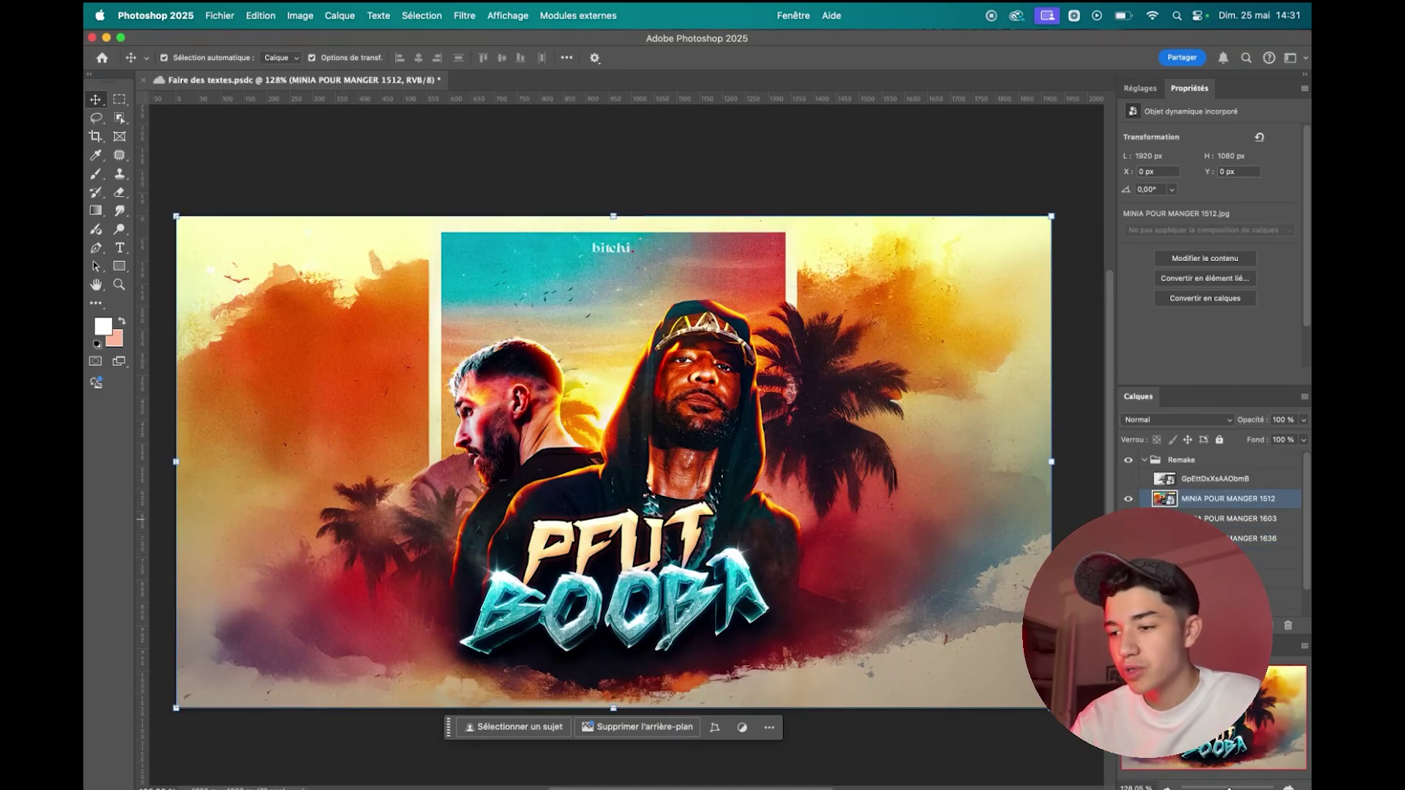
{"action": "left_click", "coordinate": [1128, 479]}
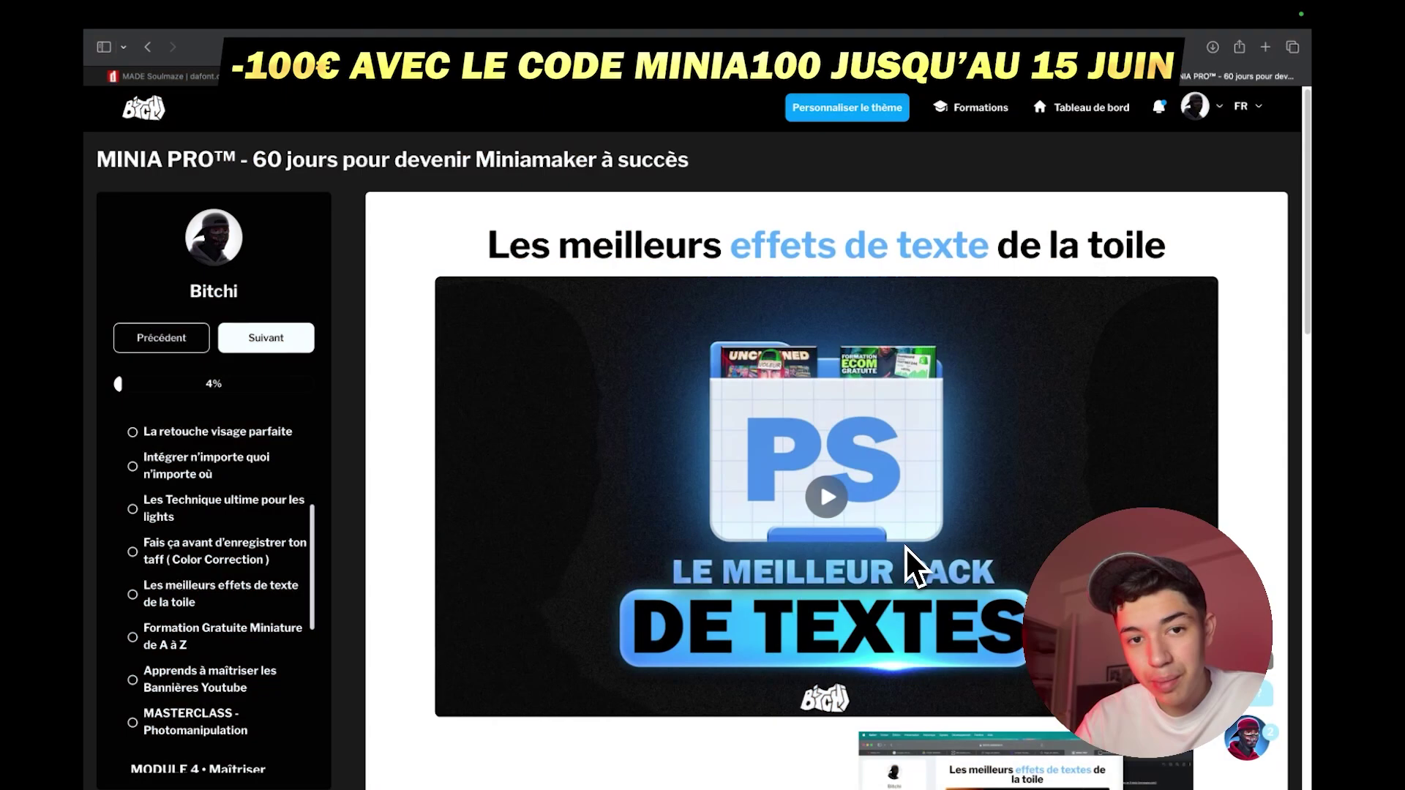
Step: Play and pause the lesson video, then seek it forward to about 48:28
{"action": "left_click", "coordinate": [906, 546]}
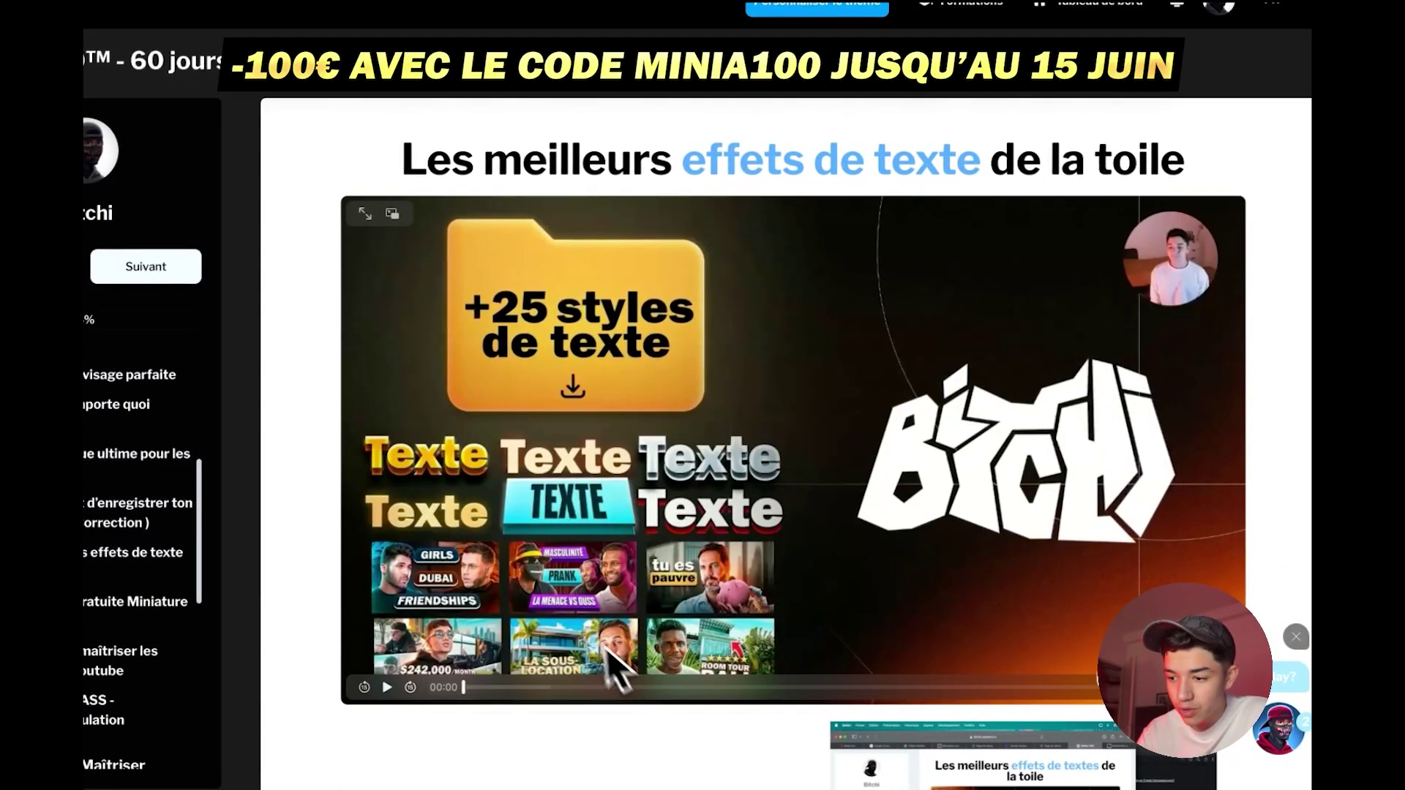
{"action": "left_click", "coordinate": [608, 647]}
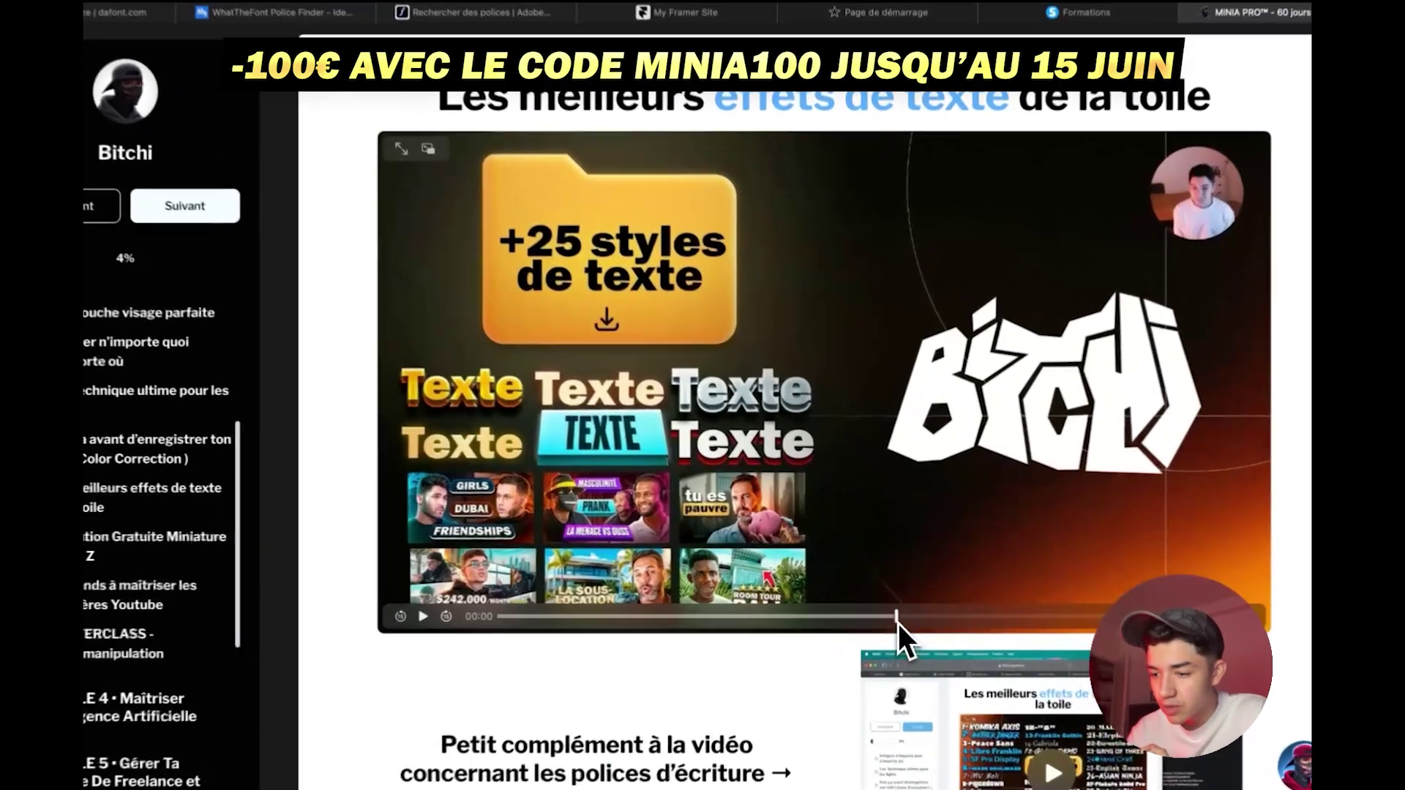
{"action": "left_click", "coordinate": [899, 623]}
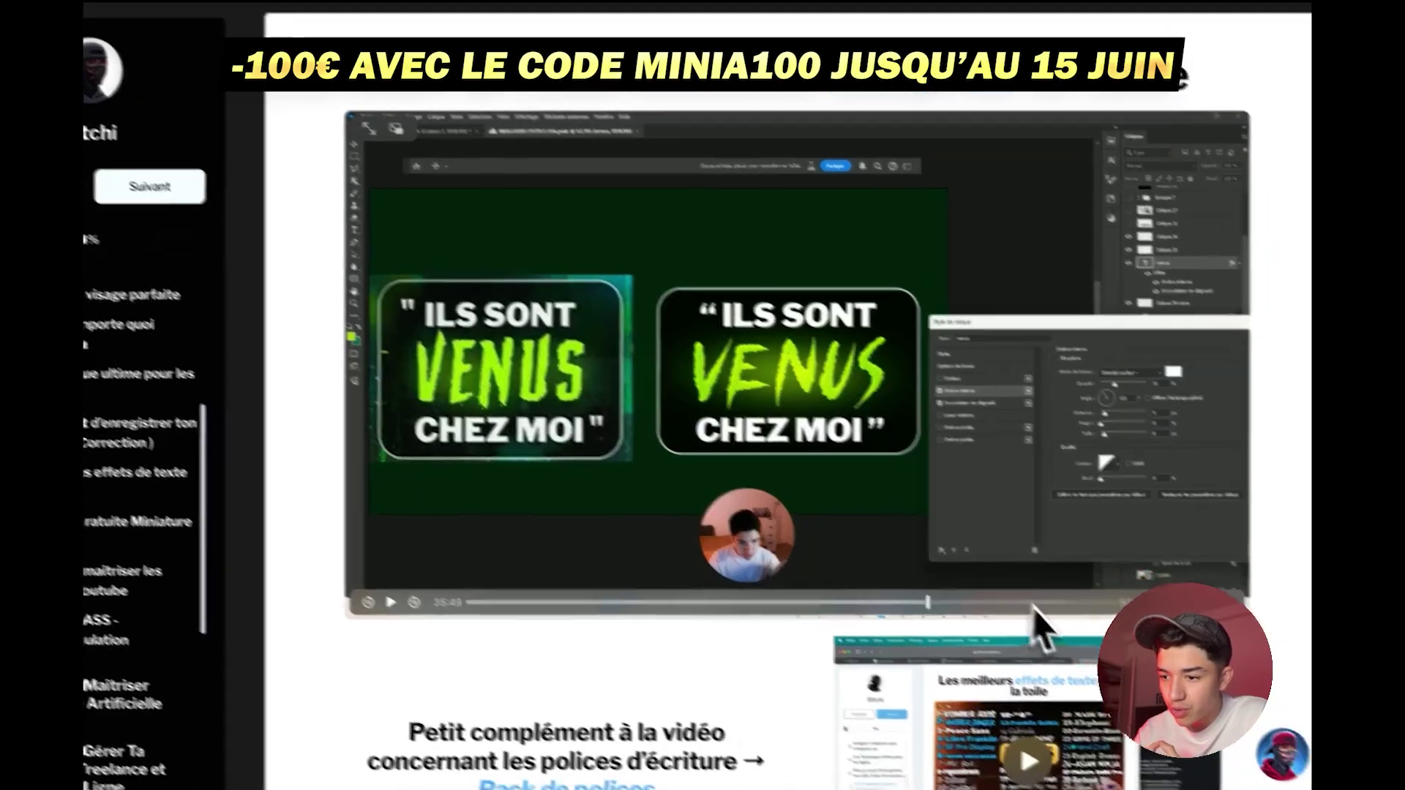
{"action": "left_click_drag", "start_coordinate": [1034, 606], "coordinate": [1005, 576]}
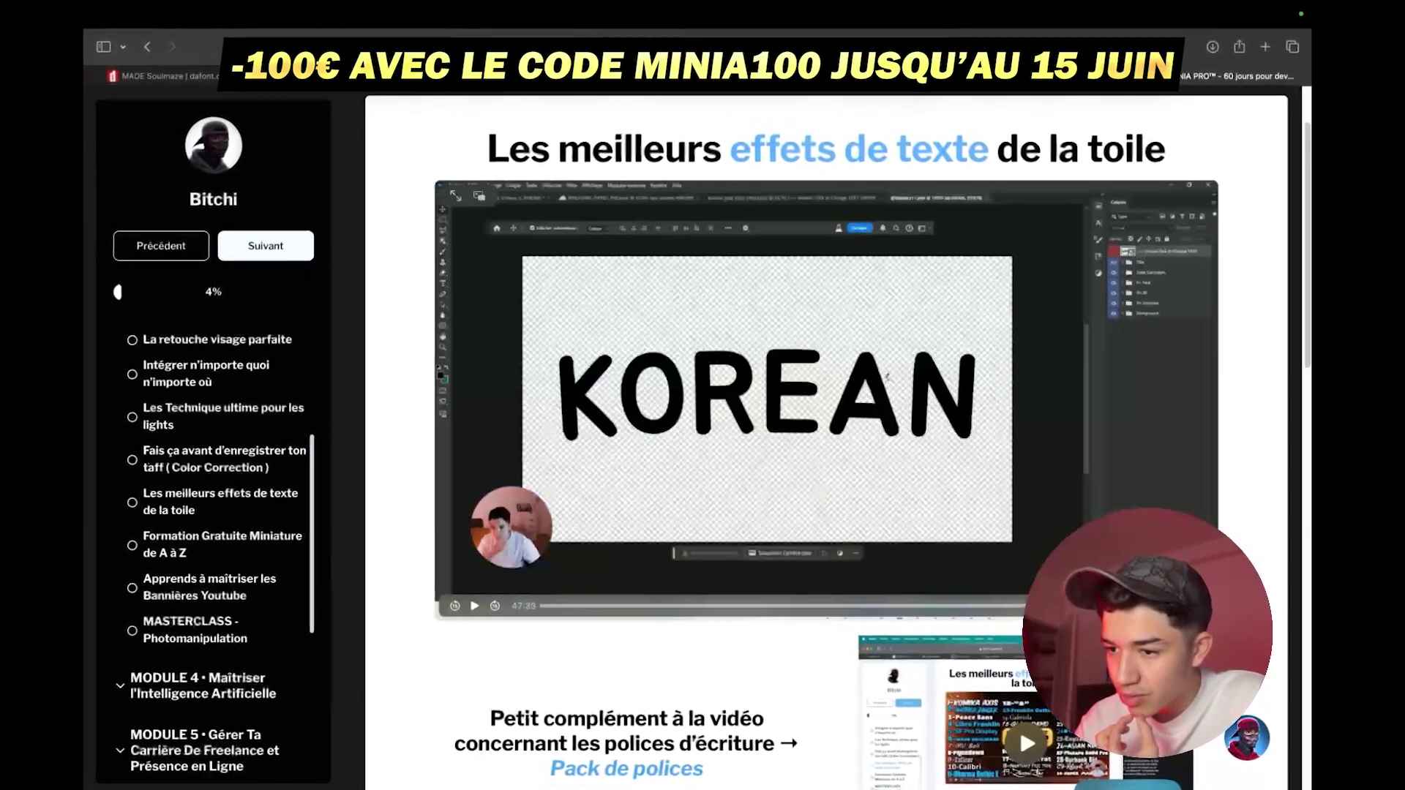
{"action": "mouse_move", "coordinate": [1004, 576]}
{"action": "left_mouse_down"}
{"action": "mouse_move", "coordinate": [1047, 576]}
{"action": "mouse_move", "coordinate": [1024, 606]}
{"action": "mouse_move", "coordinate": [929, 605]}
{"action": "left_mouse_up"}
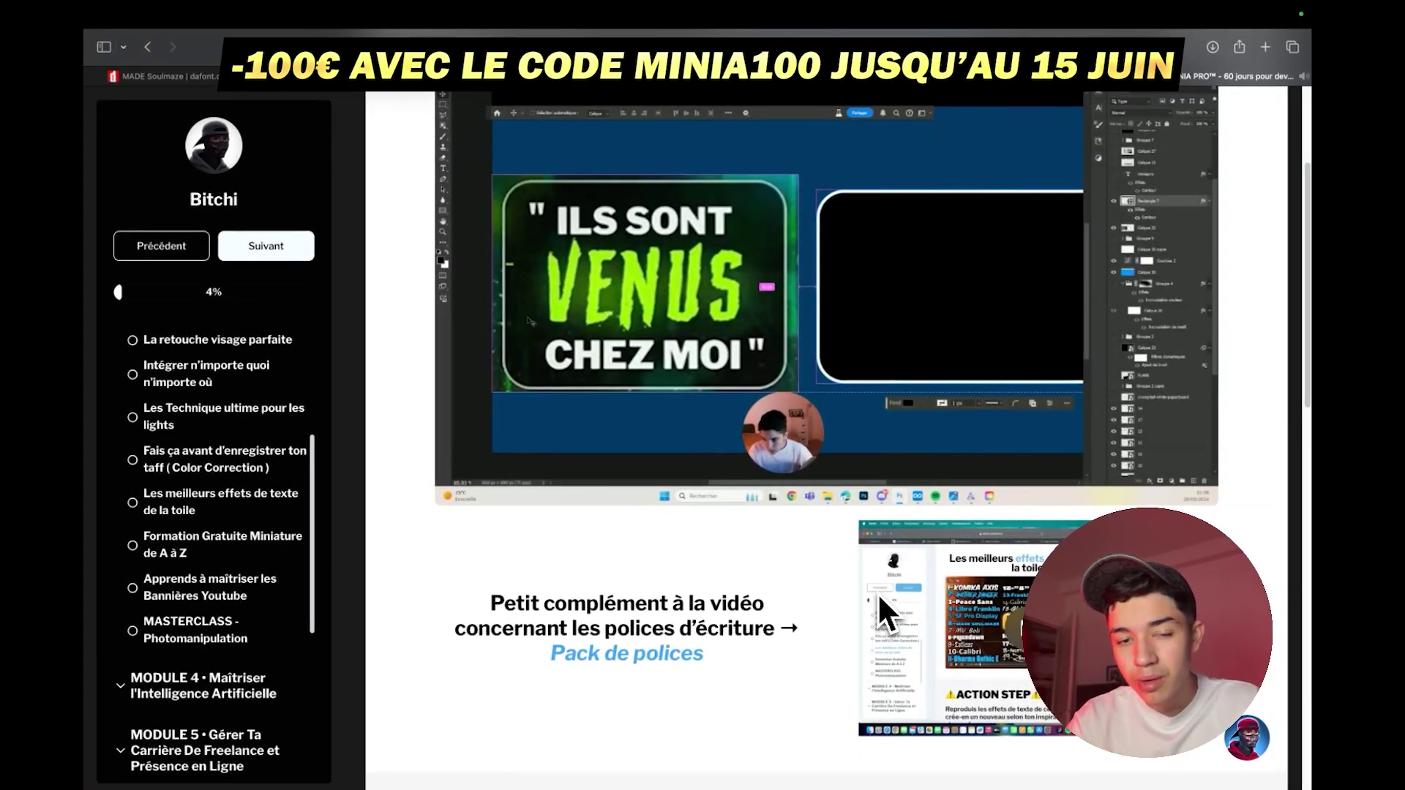
Step: Scroll down to the ACTION STEP and enlarge the FACEBOOK & TIKTOK ADS thumbnail
{"action": "scroll", "coordinate": [876, 591], "scroll_direction": "down", "scroll_amount": 1}
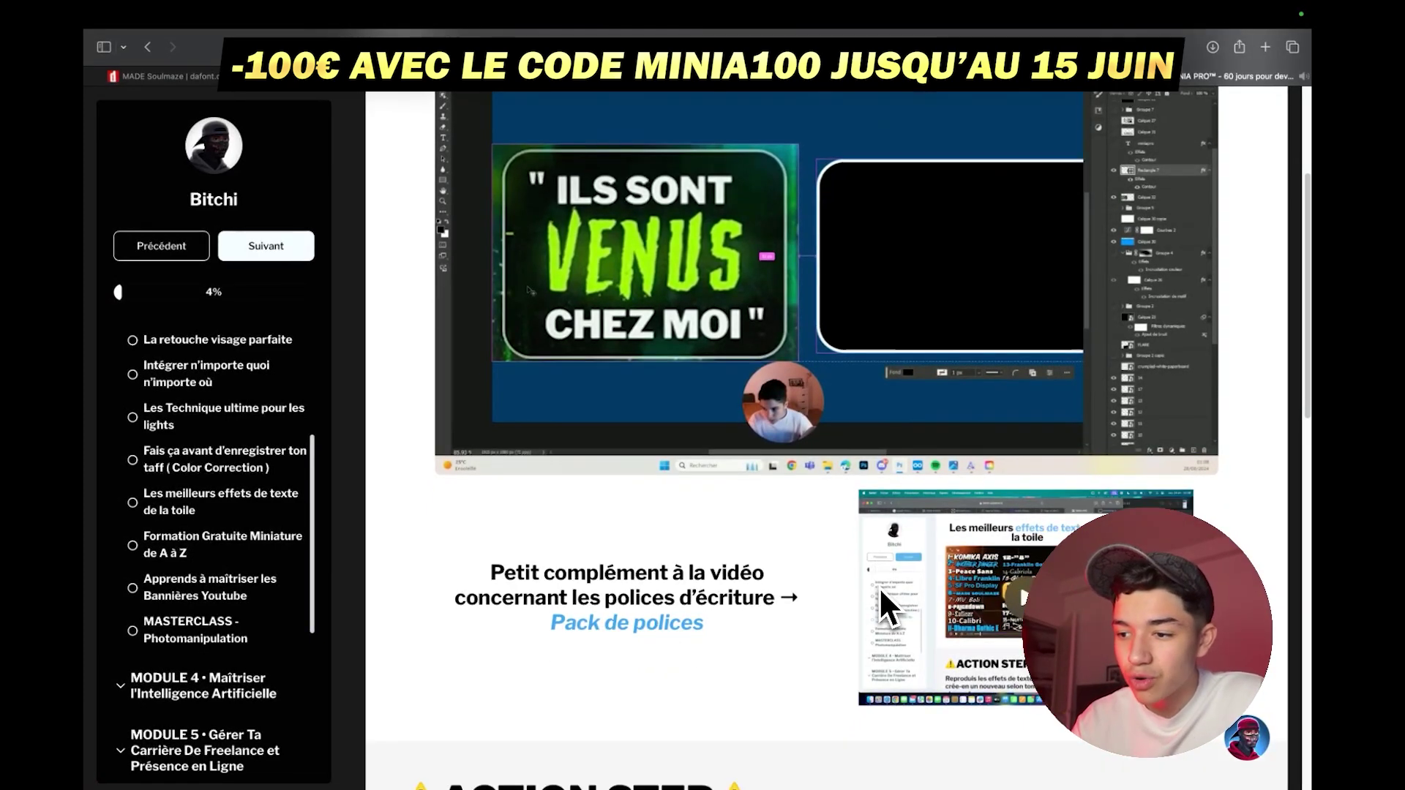
{"action": "scroll", "coordinate": [880, 585], "scroll_direction": "down", "scroll_amount": 5}
{"action": "scroll", "coordinate": [879, 586], "scroll_direction": "down", "scroll_amount": 4}
{"action": "scroll", "coordinate": [887, 601], "scroll_direction": "down", "scroll_amount": 2}
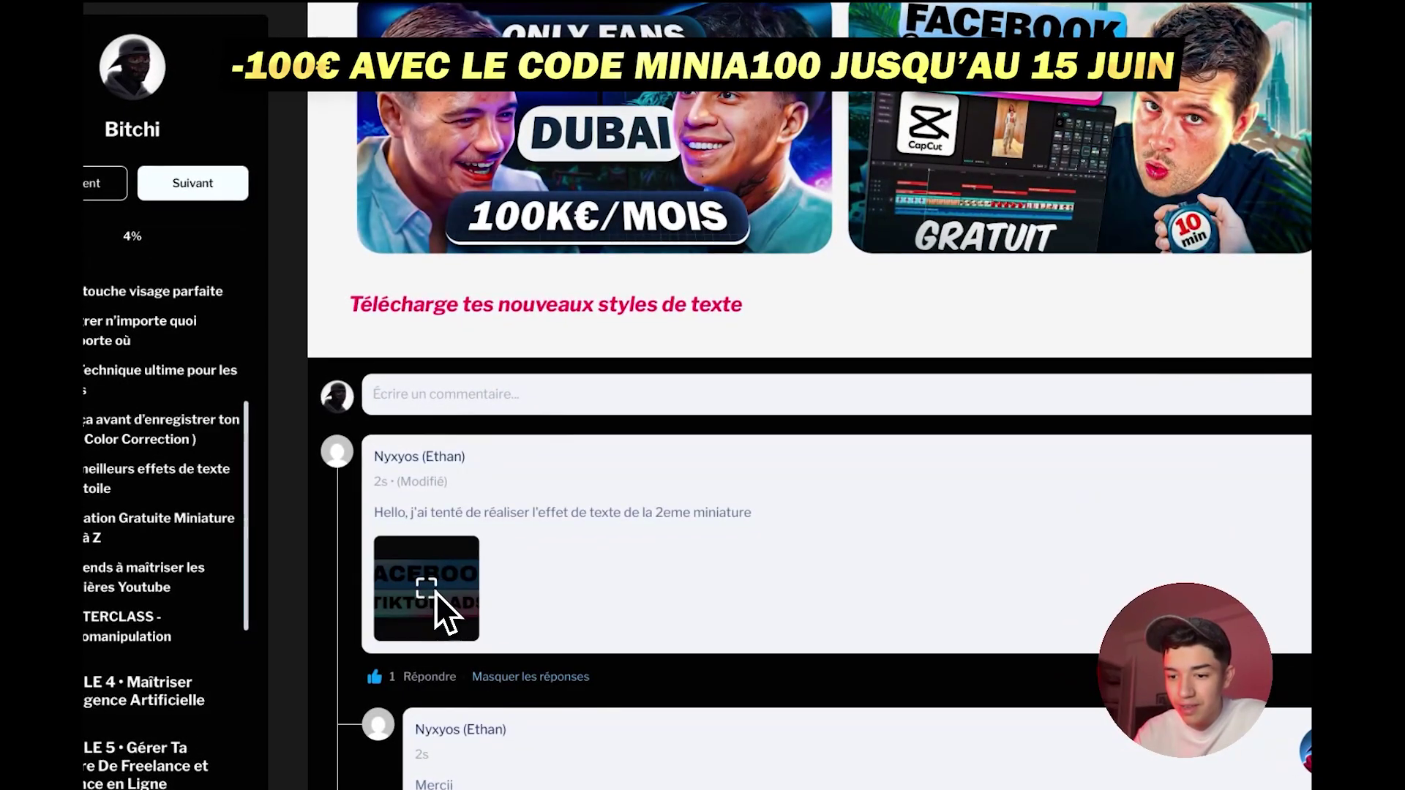
{"action": "left_click", "coordinate": [437, 594]}
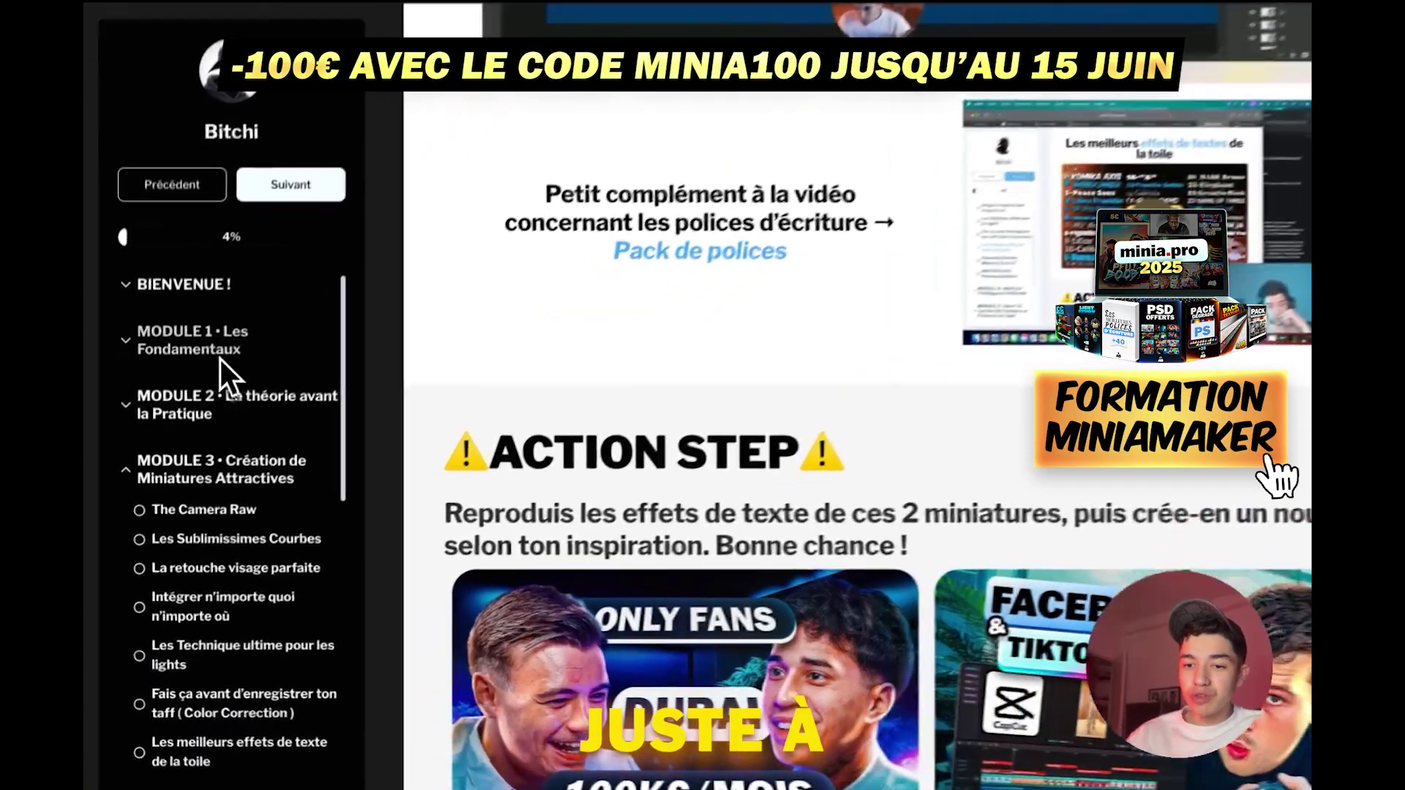
Step: Expand Modules 1, 2, 4, 5 and 6 in the sidebar to list their lessons
{"action": "left_click", "coordinate": [221, 359]}
{"action": "left_click", "coordinate": [233, 636]}
{"action": "scroll", "coordinate": [231, 629], "scroll_direction": "down", "scroll_amount": 5}
{"action": "scroll", "coordinate": [228, 611], "scroll_direction": "down", "scroll_amount": 5}
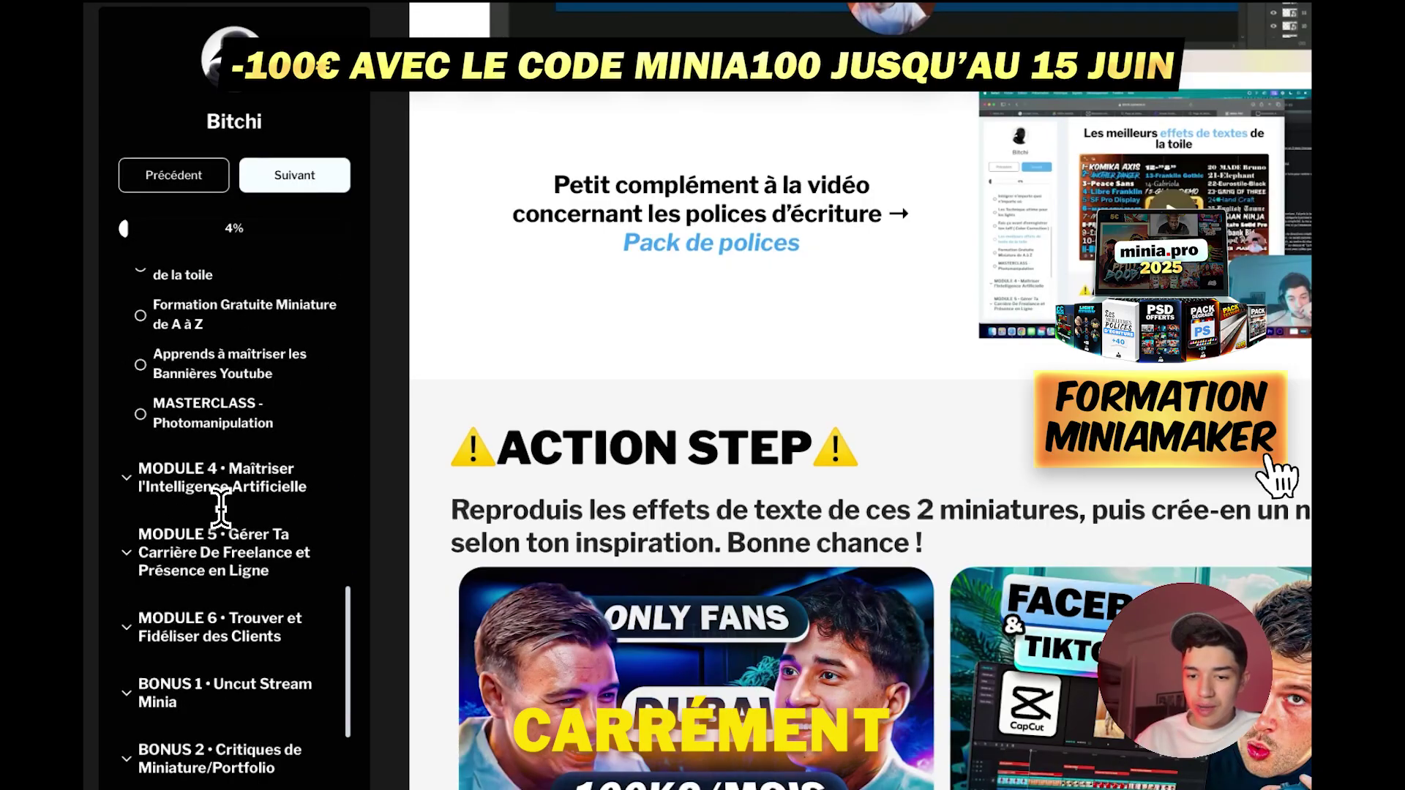
{"action": "left_click", "coordinate": [231, 489]}
{"action": "scroll", "coordinate": [231, 482], "scroll_direction": "down", "scroll_amount": 4}
{"action": "left_click", "coordinate": [226, 459]}
{"action": "scroll", "coordinate": [234, 556], "scroll_direction": "down", "scroll_amount": 2}
{"action": "left_click", "coordinate": [233, 714]}
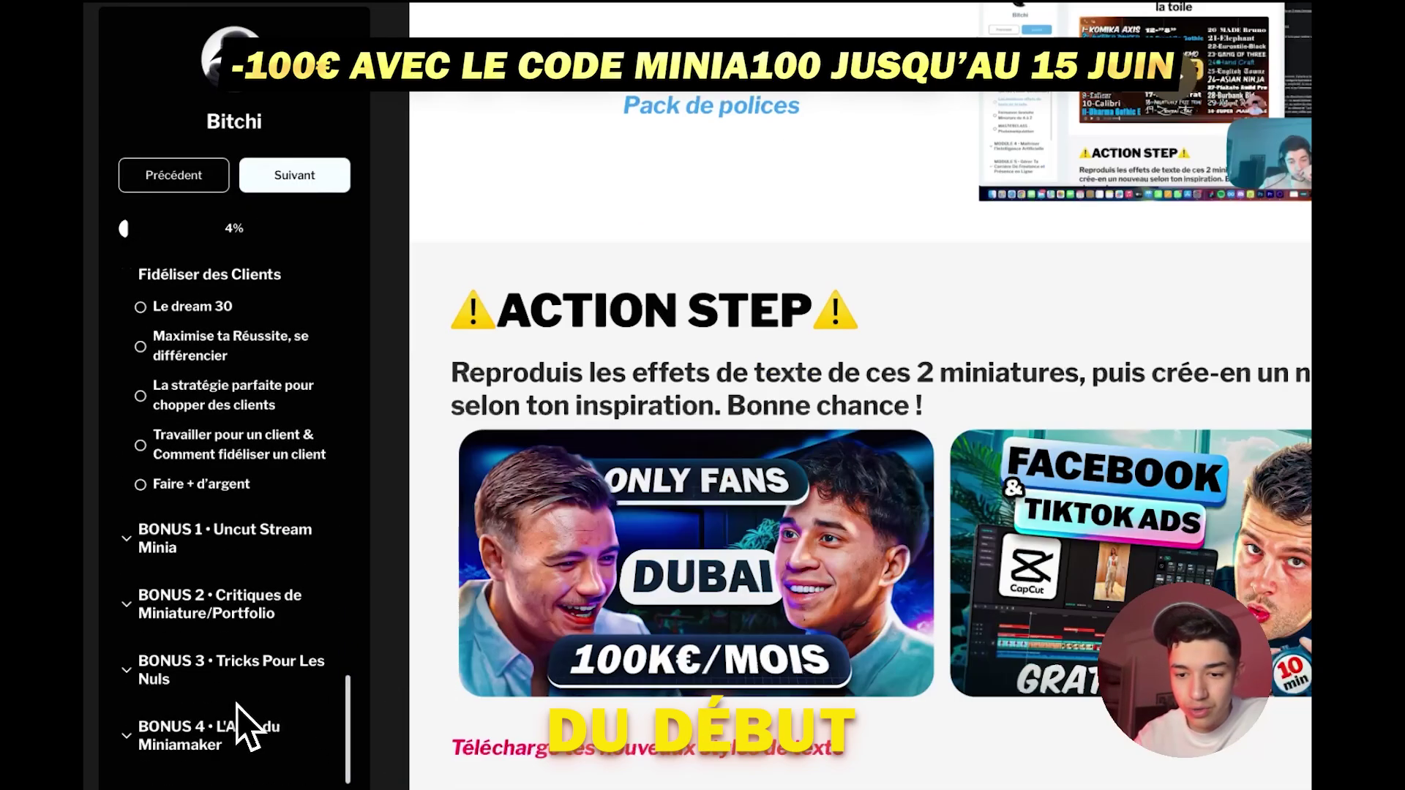